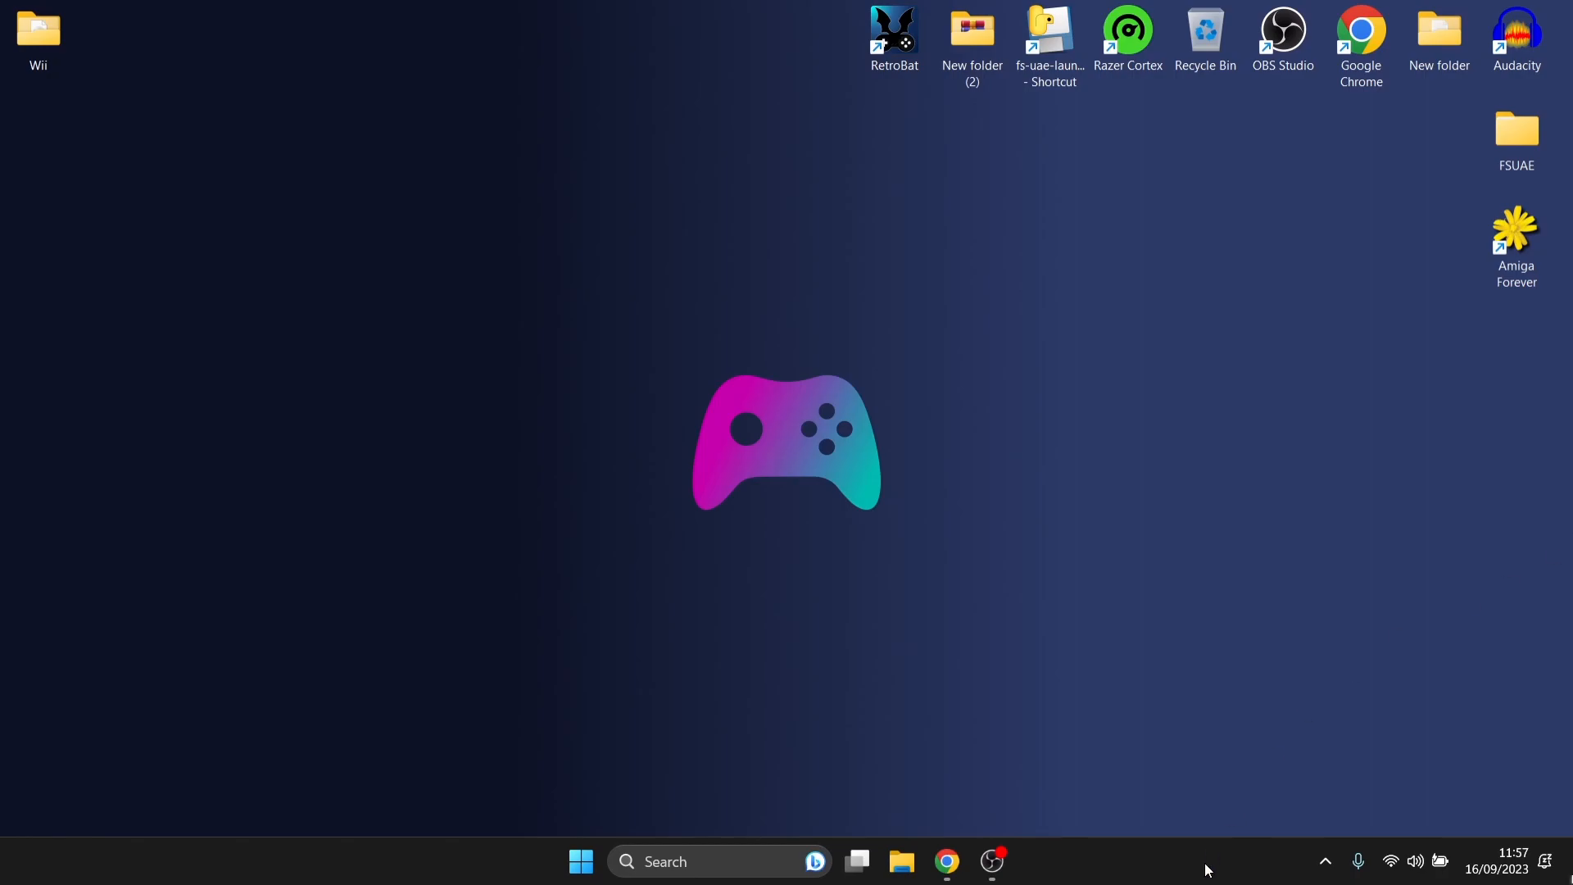
Step: Switch to Chrome and download the Playnite installer from playnite.link
left_click(947, 860)
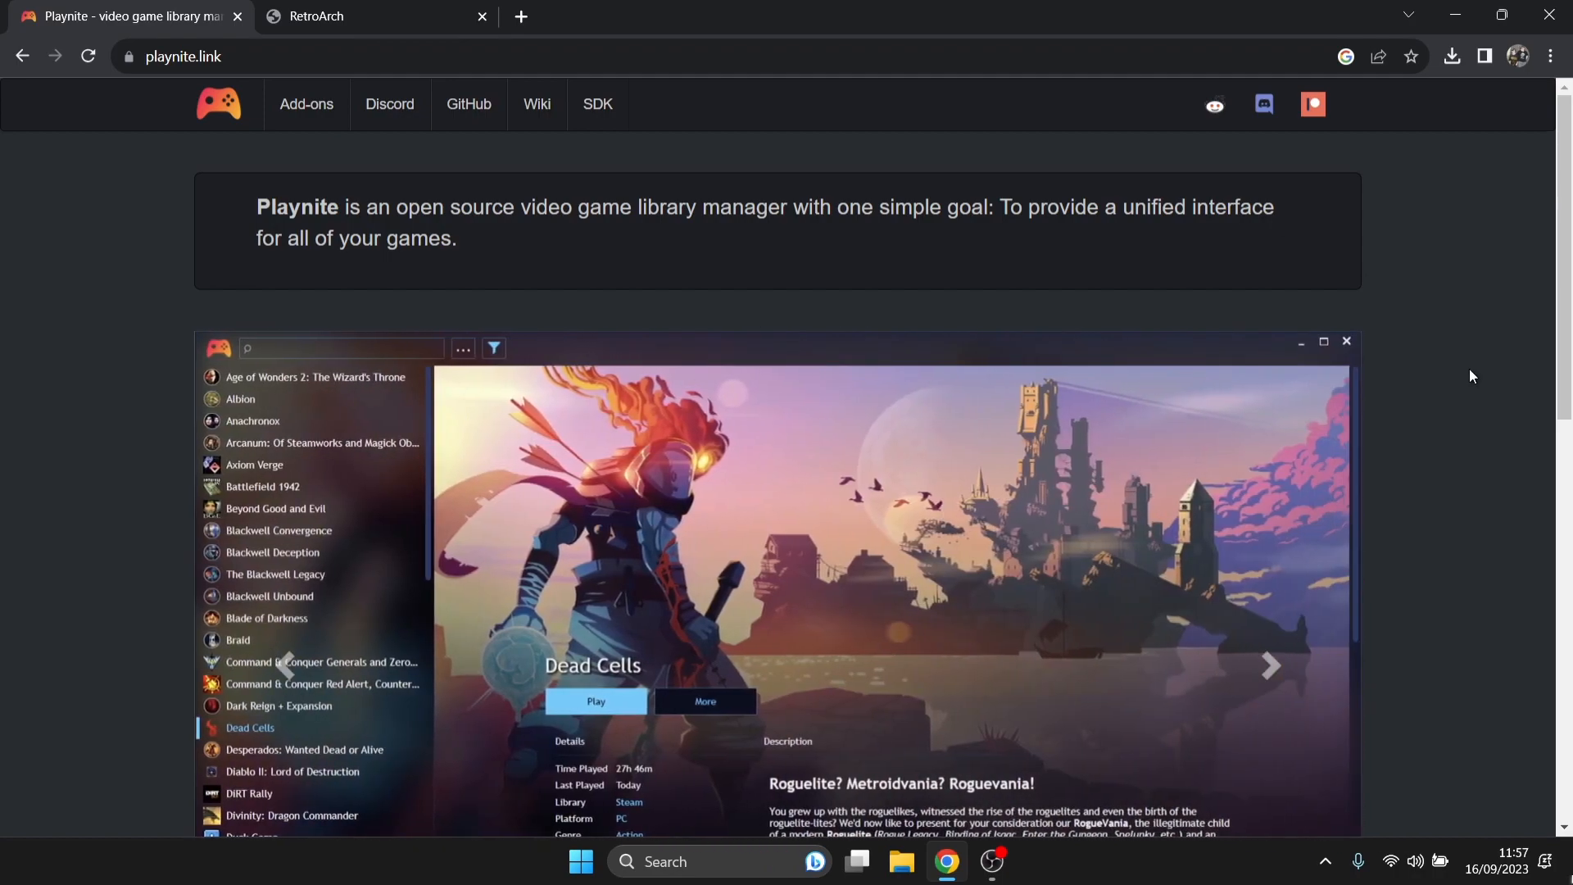
scroll(1569, 228, "down", 2)
left_click_drag(1571, 228, 1570, 261)
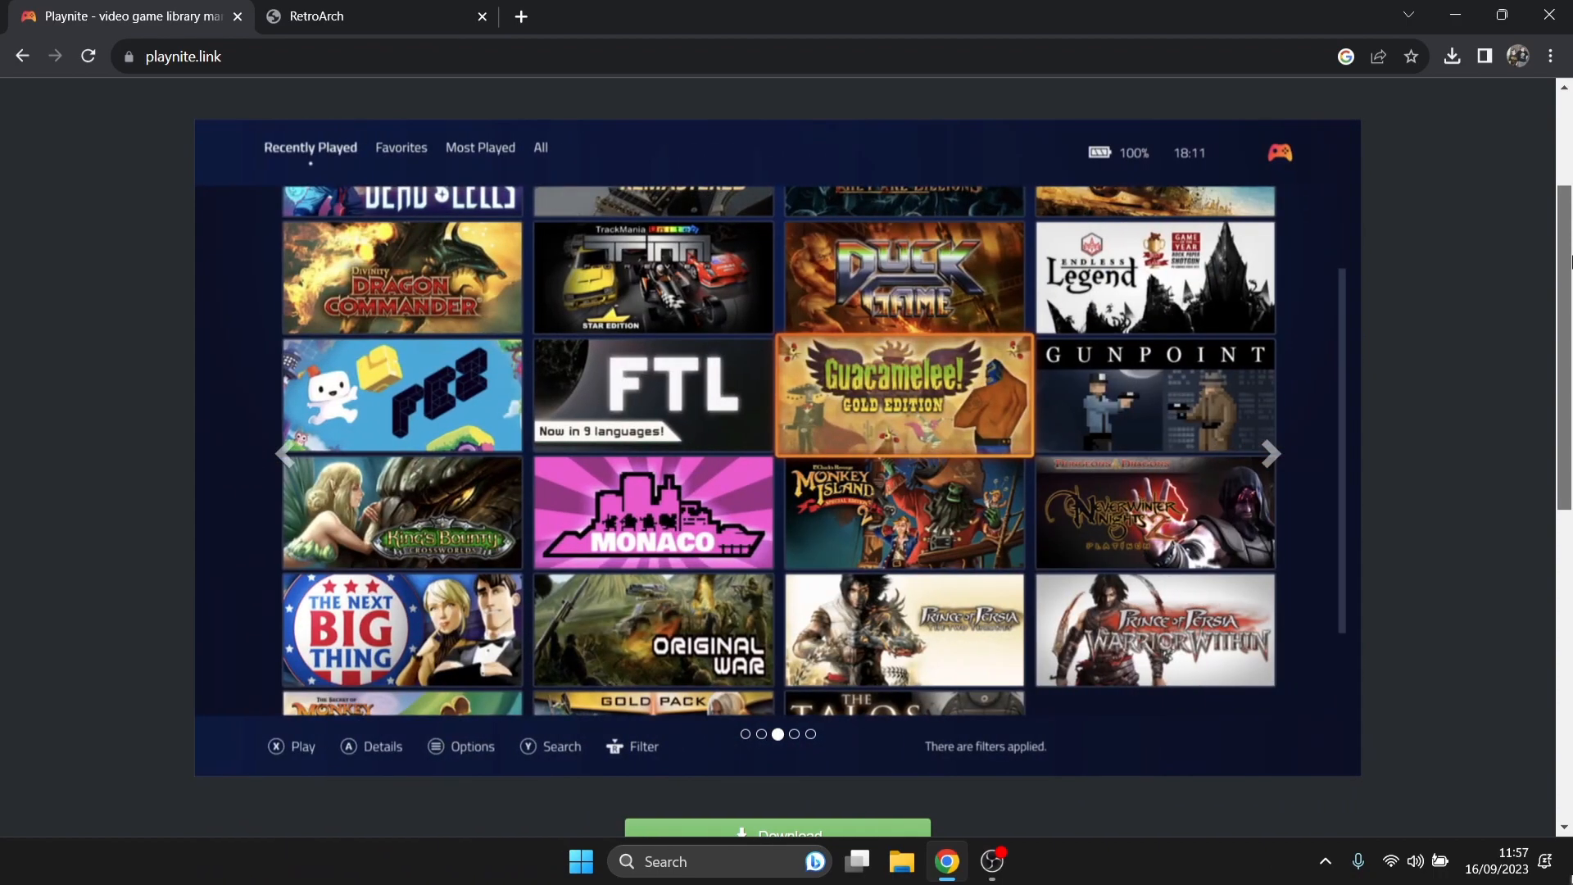
left_click_drag(1572, 261, 1571, 325)
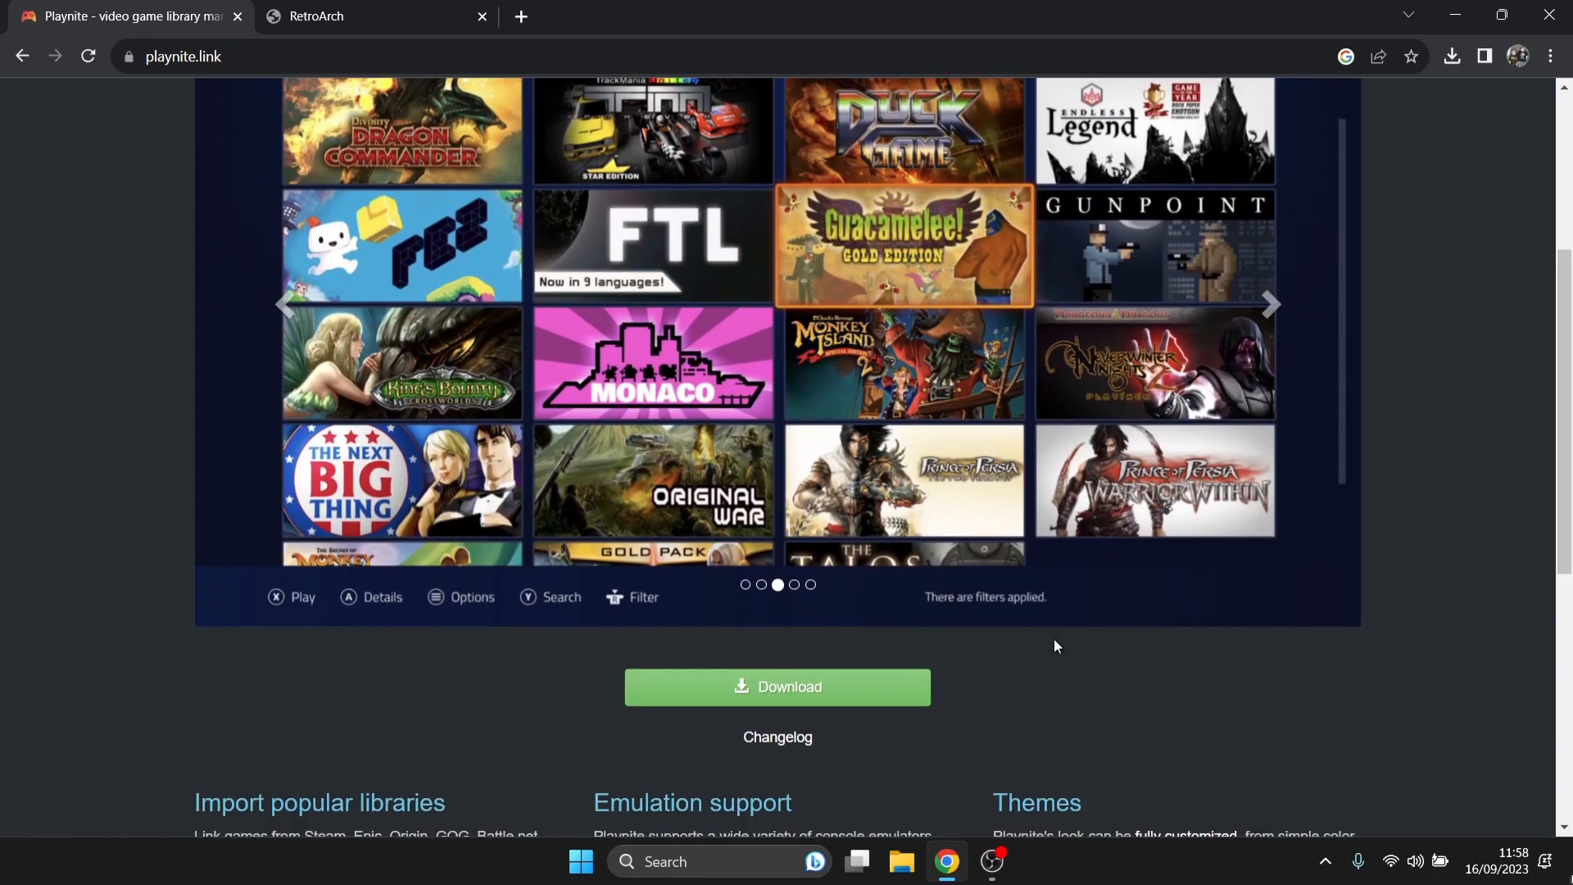
left_click(801, 691)
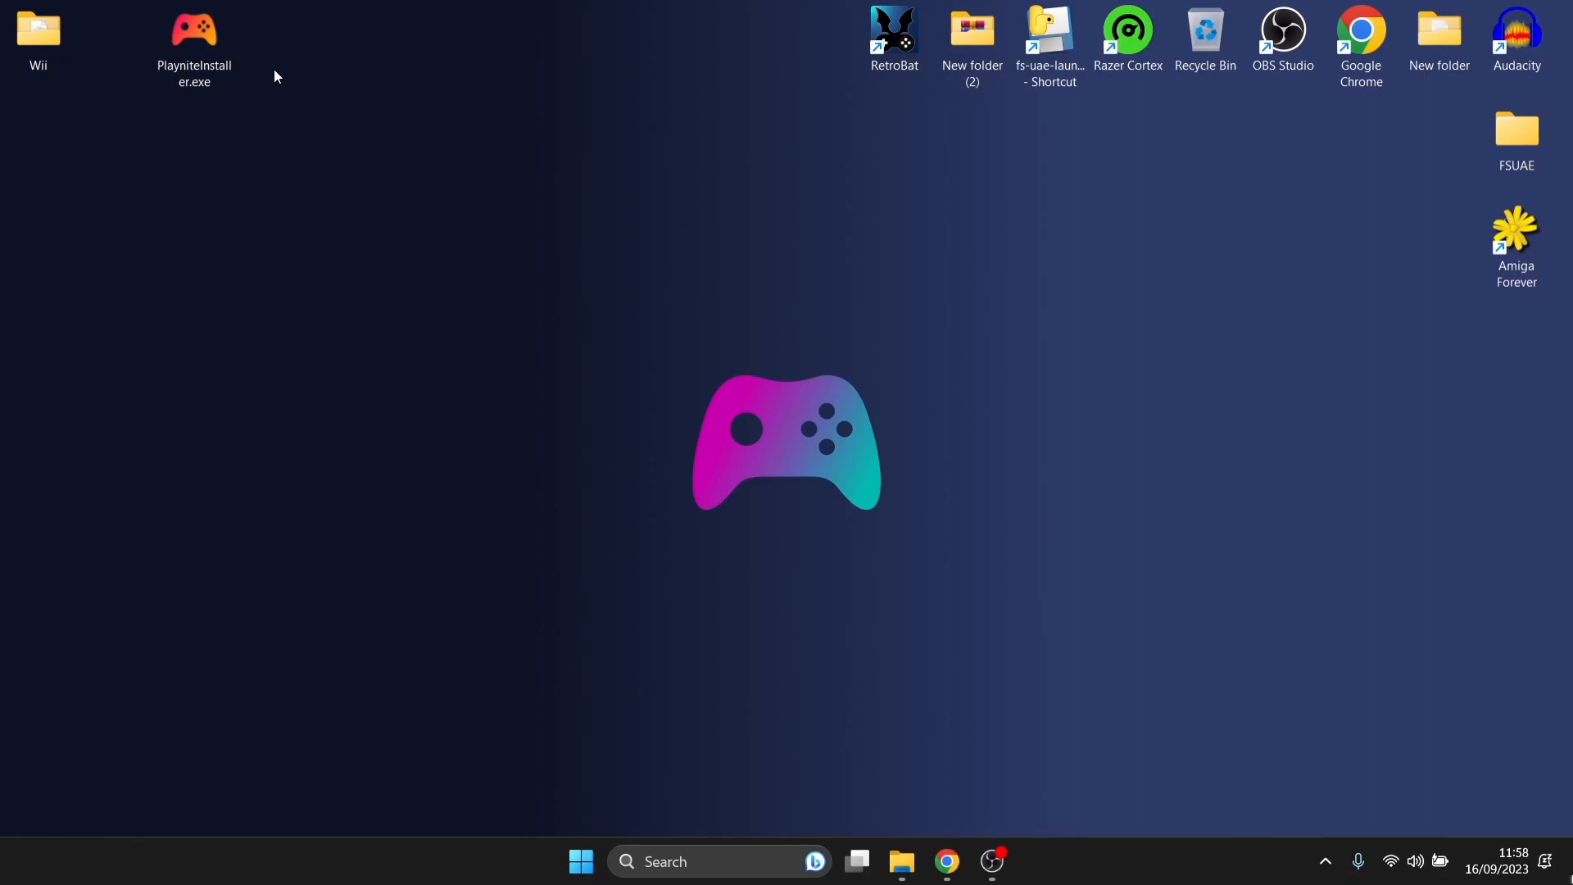
Step: Run PlayniteInstaller.exe from the desktop and expand its installation options
double_click(170, 42)
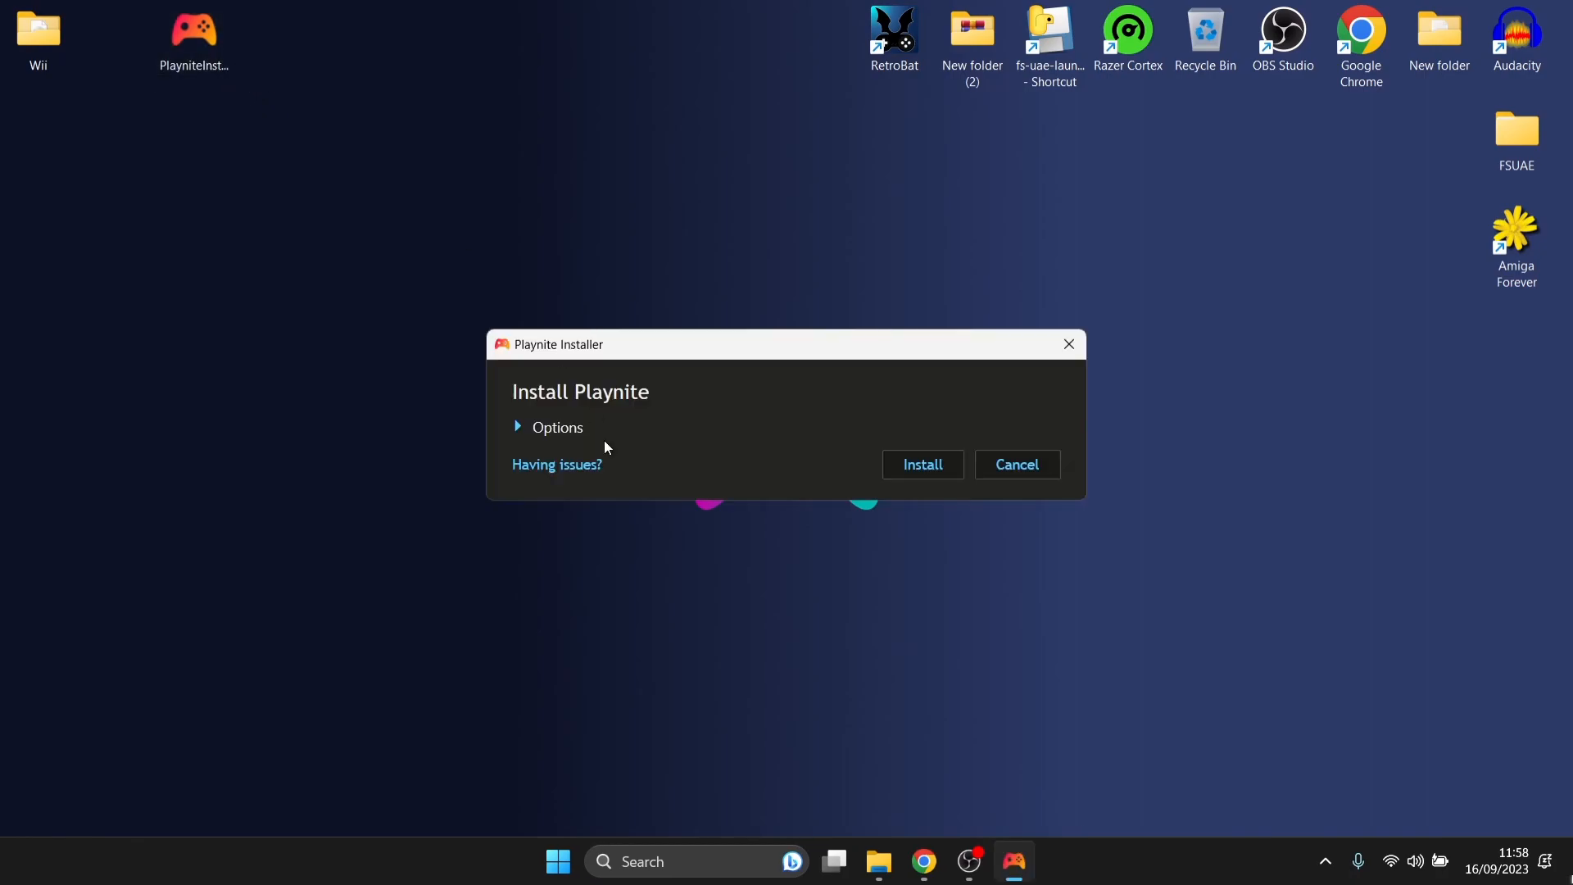
left_click(538, 428)
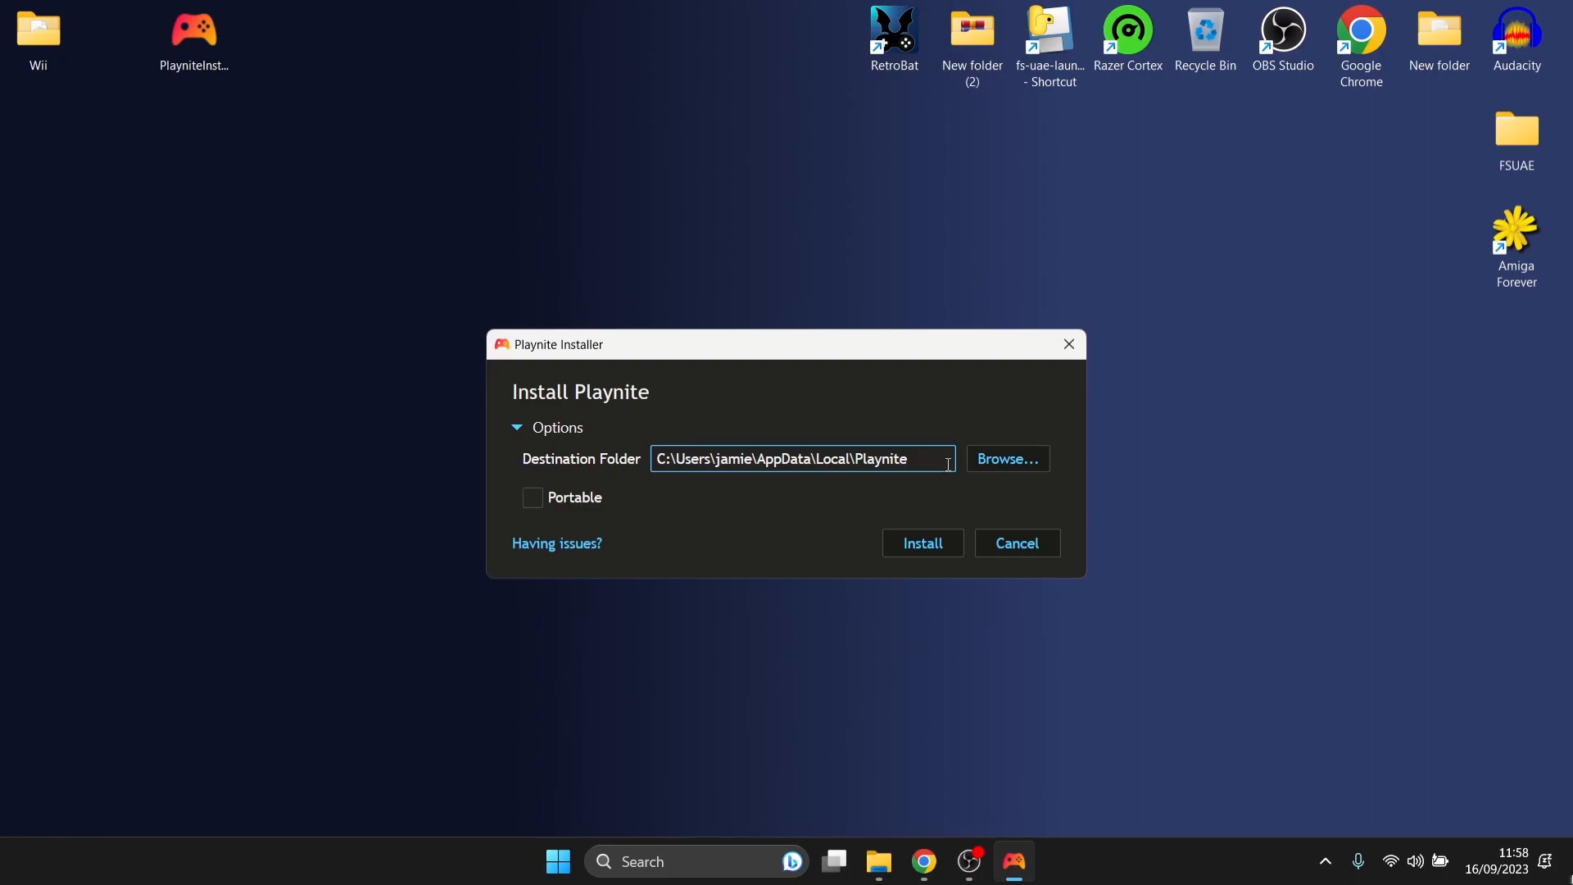
left_click(459, 121)
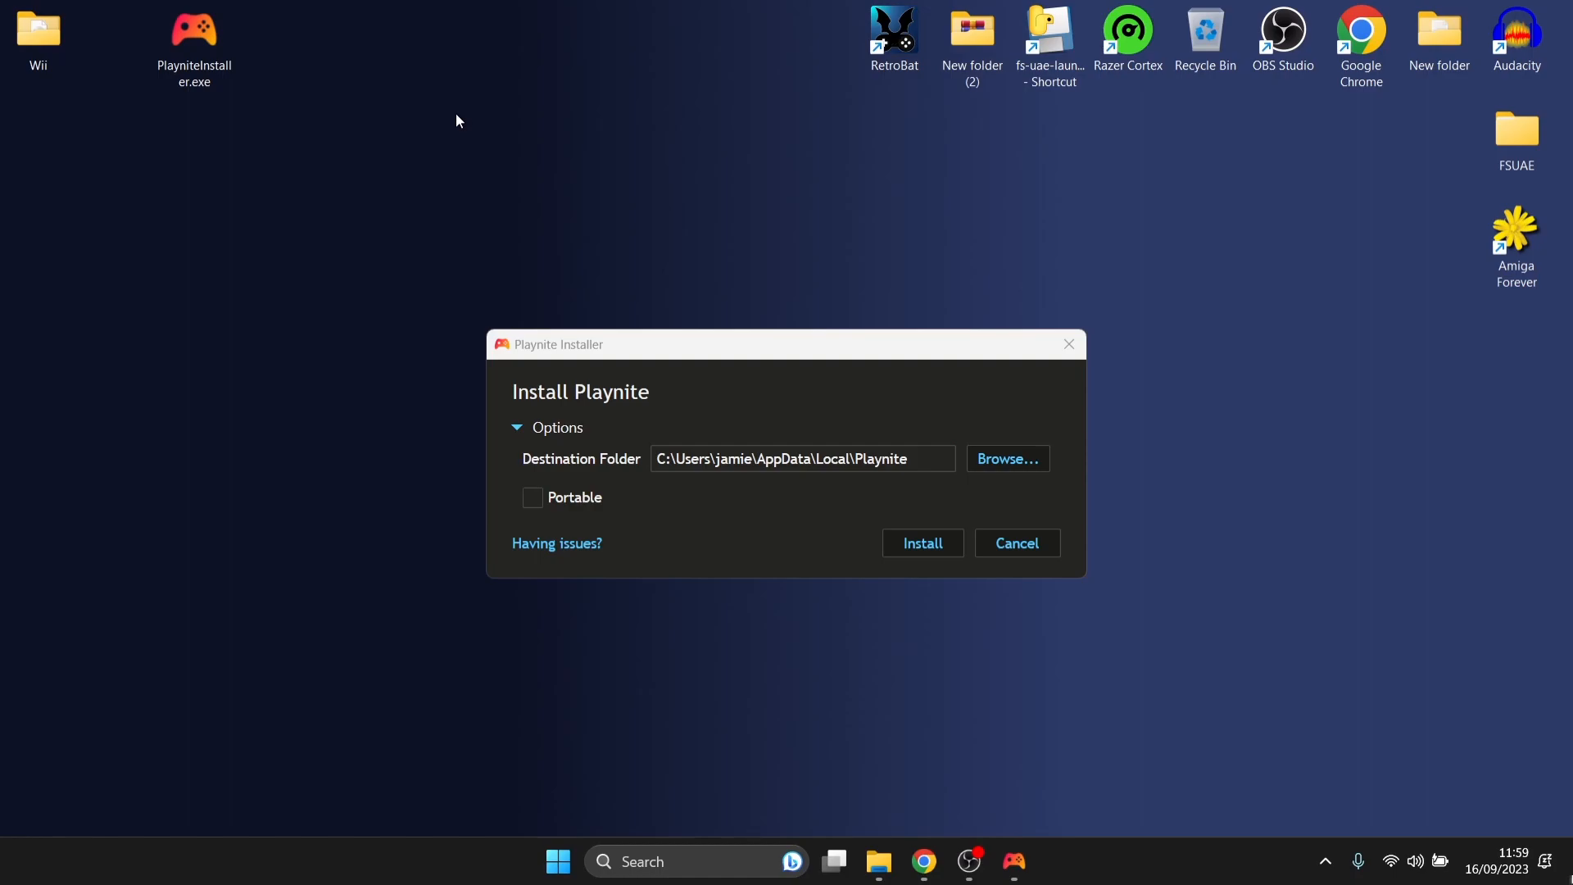
Step: Create a new folder named Playnite on the desktop
right_click(456, 115)
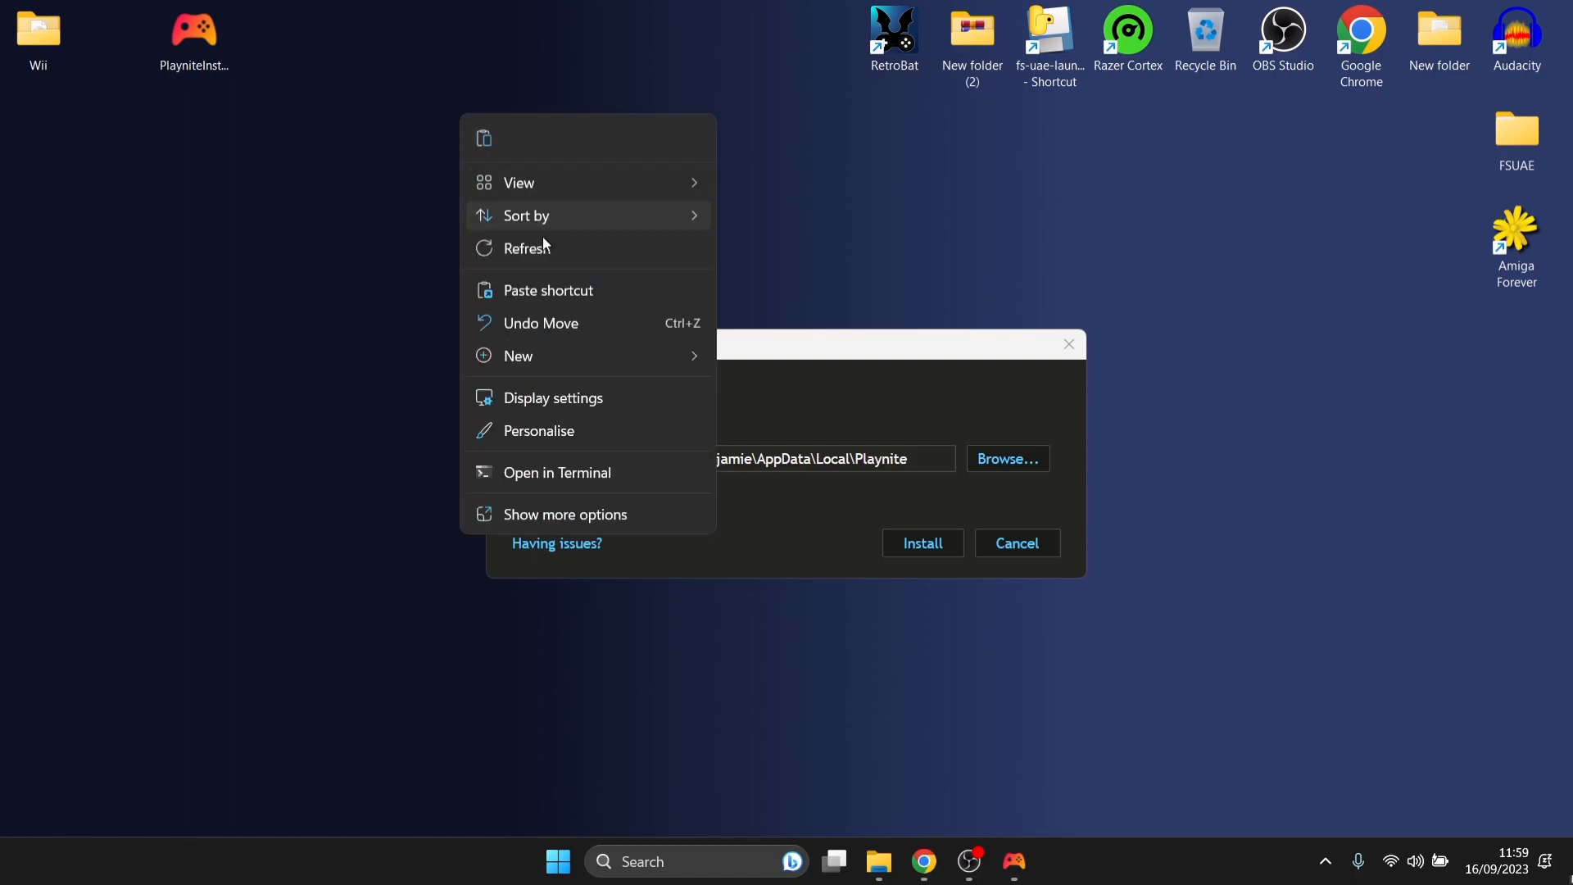
mouse_move(576, 361)
left_click(726, 353)
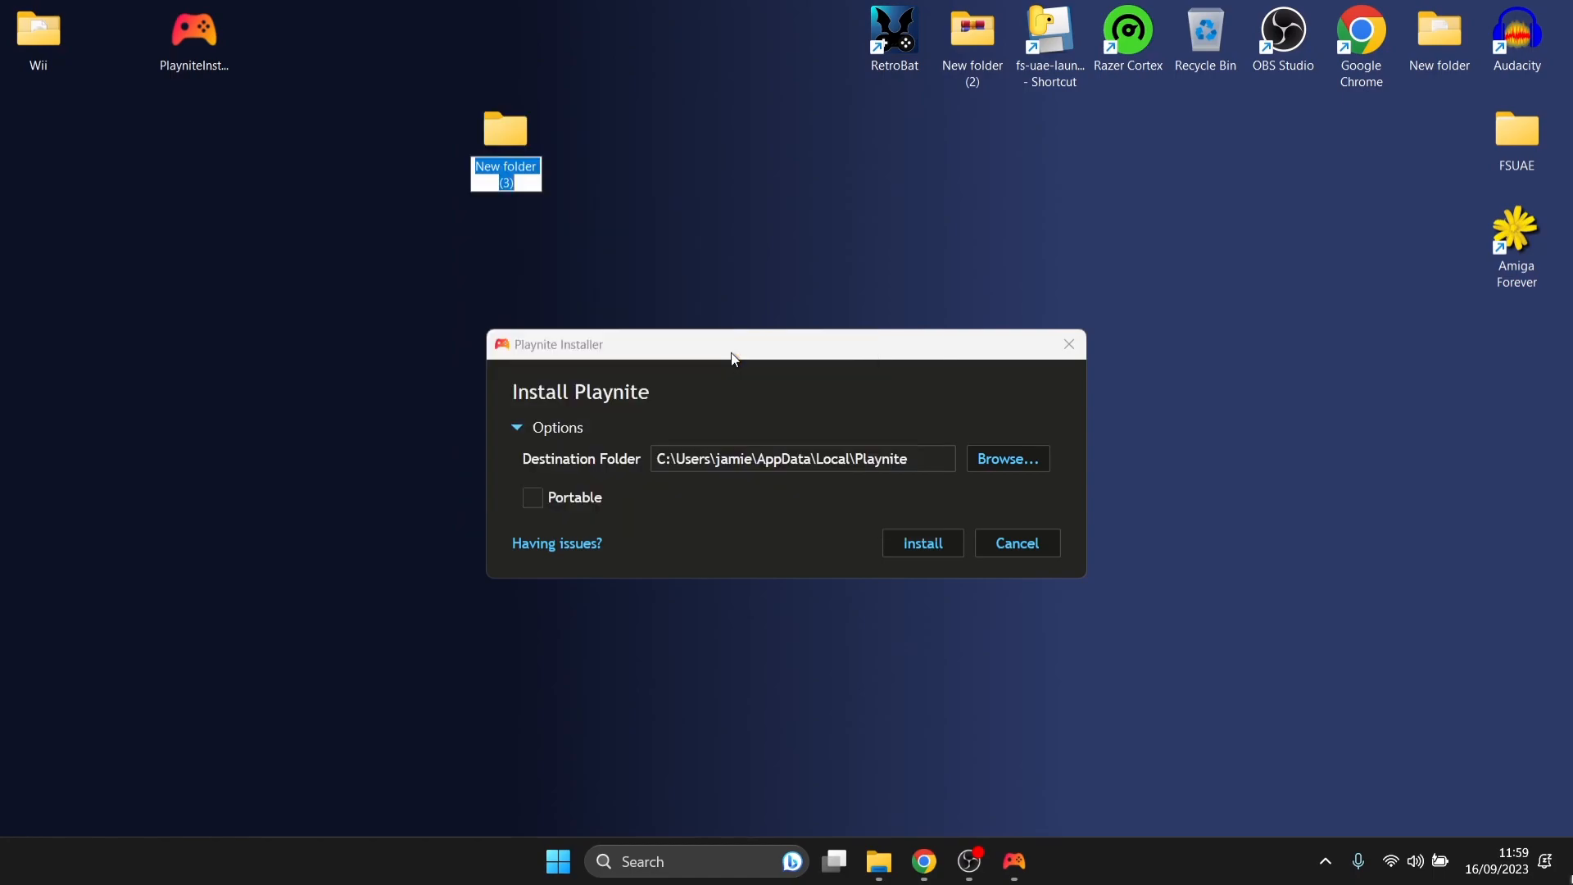
type("Playnite")
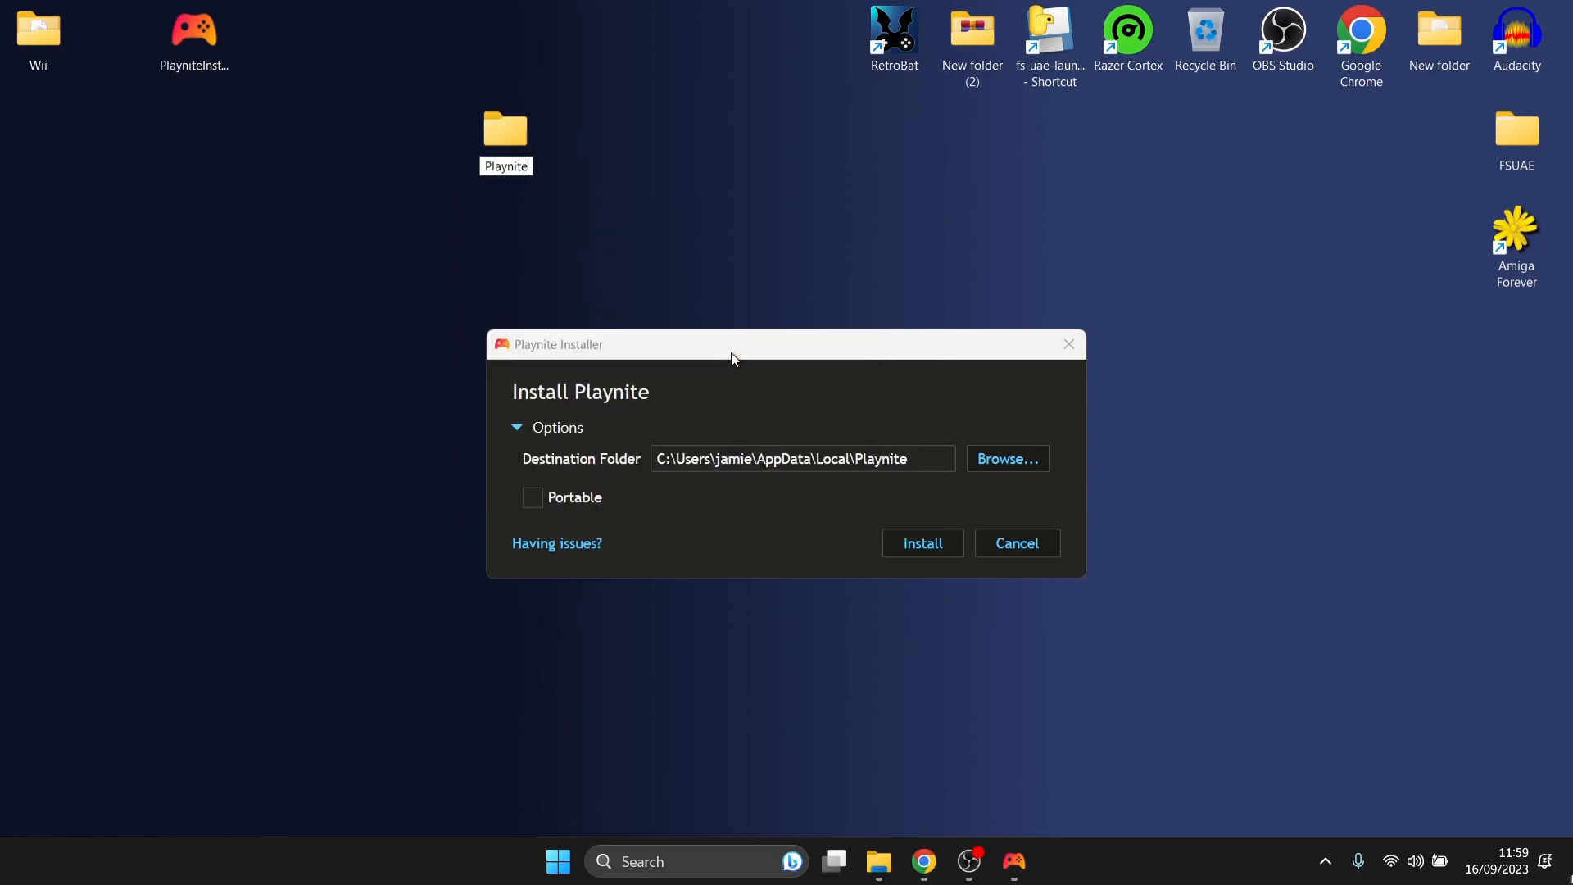
key("Return")
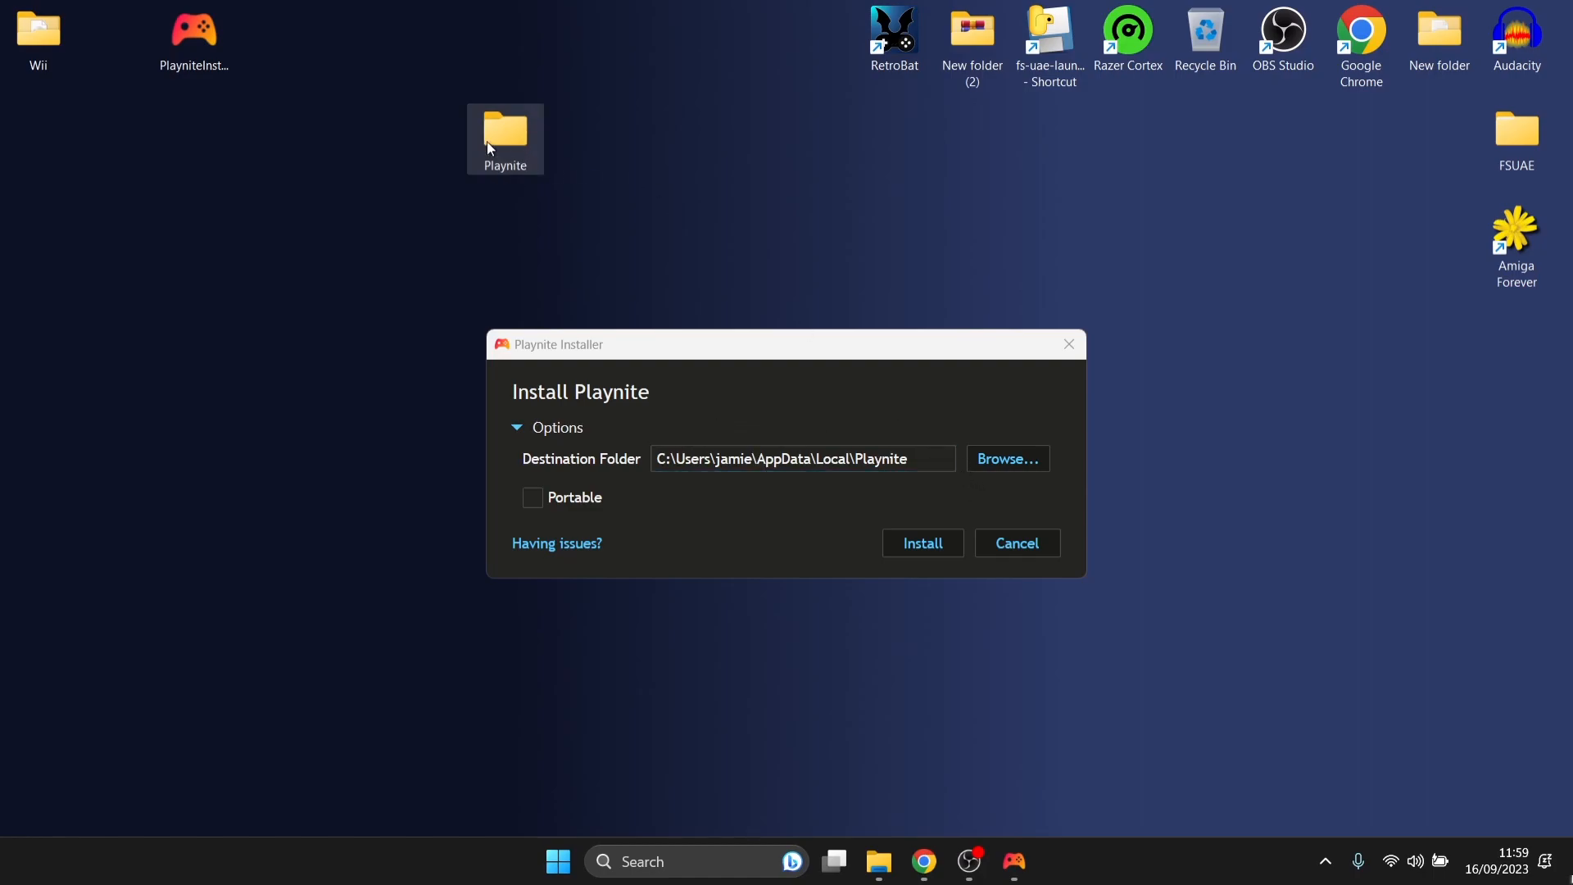
Step: Set the installer's destination to the desktop Playnite folder and install Playnite
left_click(1020, 456)
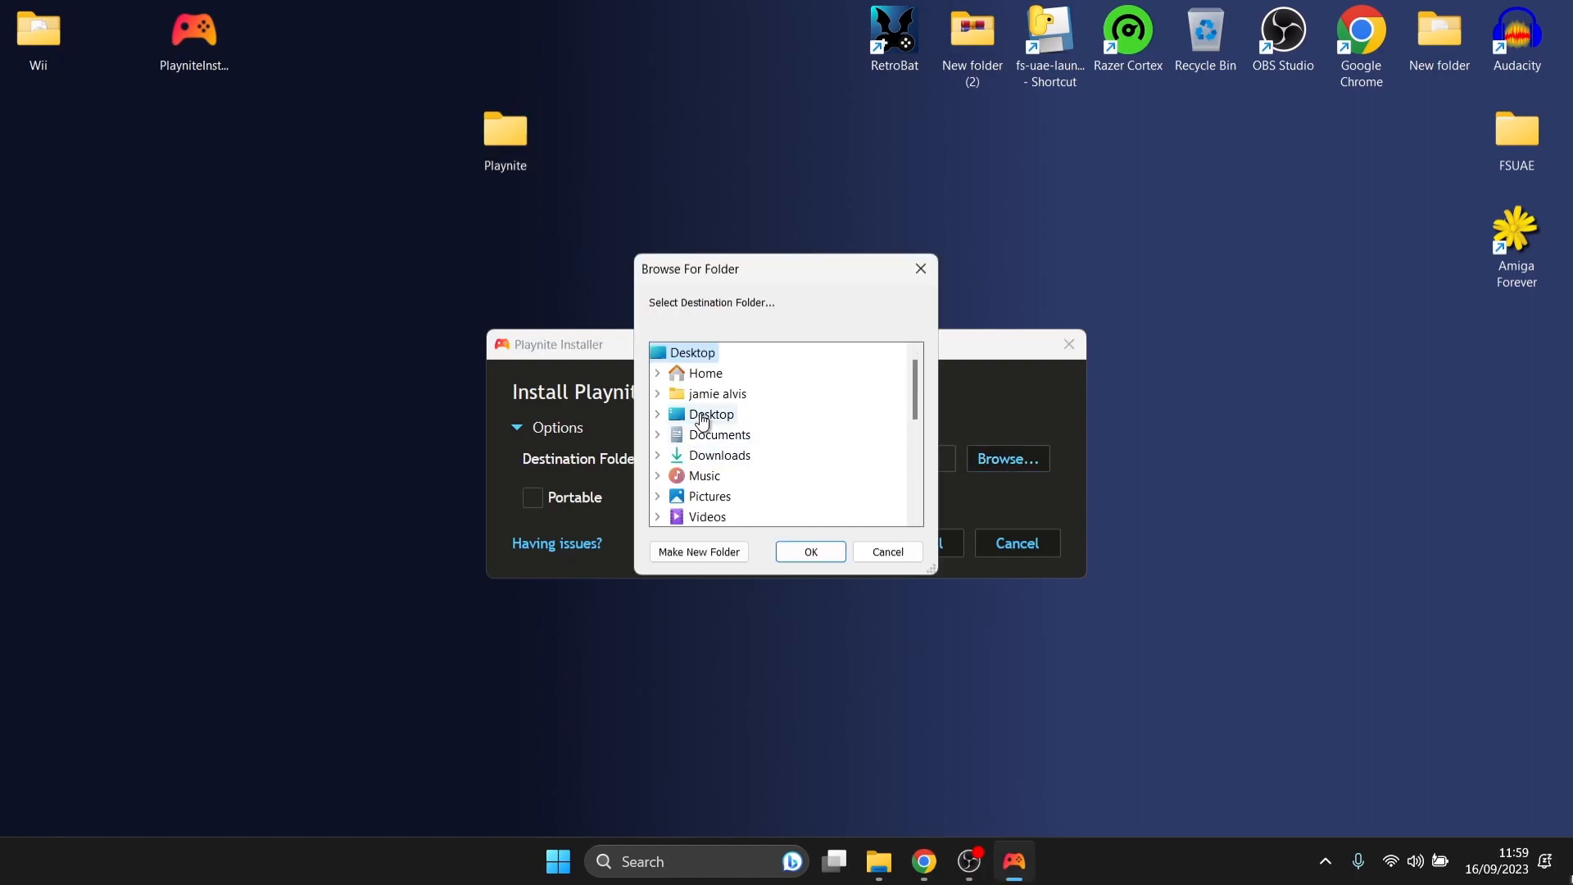
double_click(707, 414)
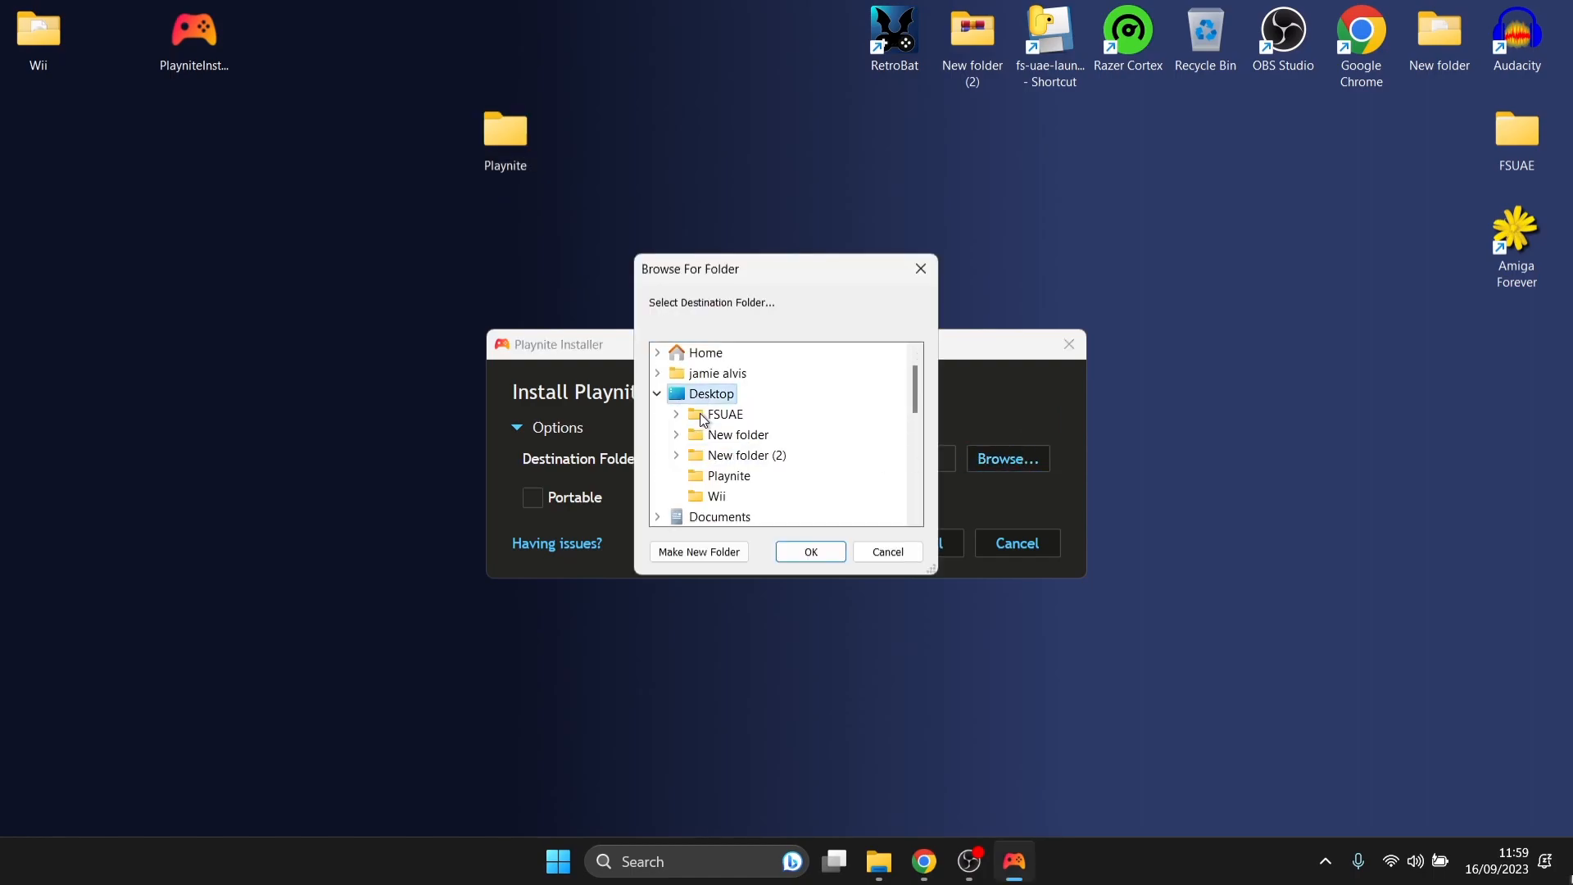
left_click(728, 476)
left_click(819, 553)
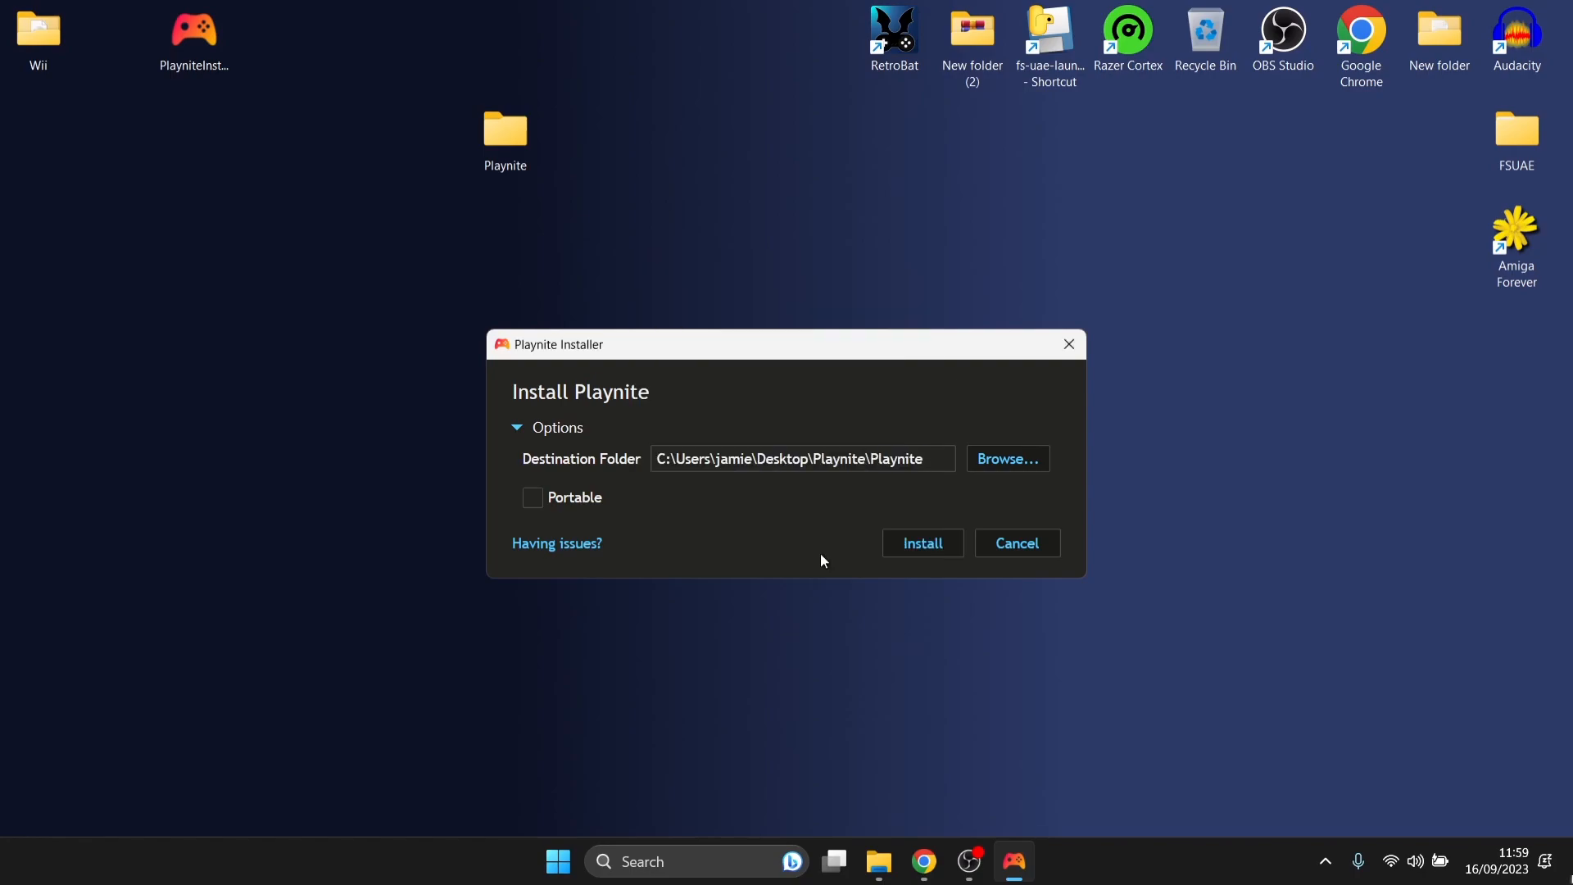
left_click(903, 547)
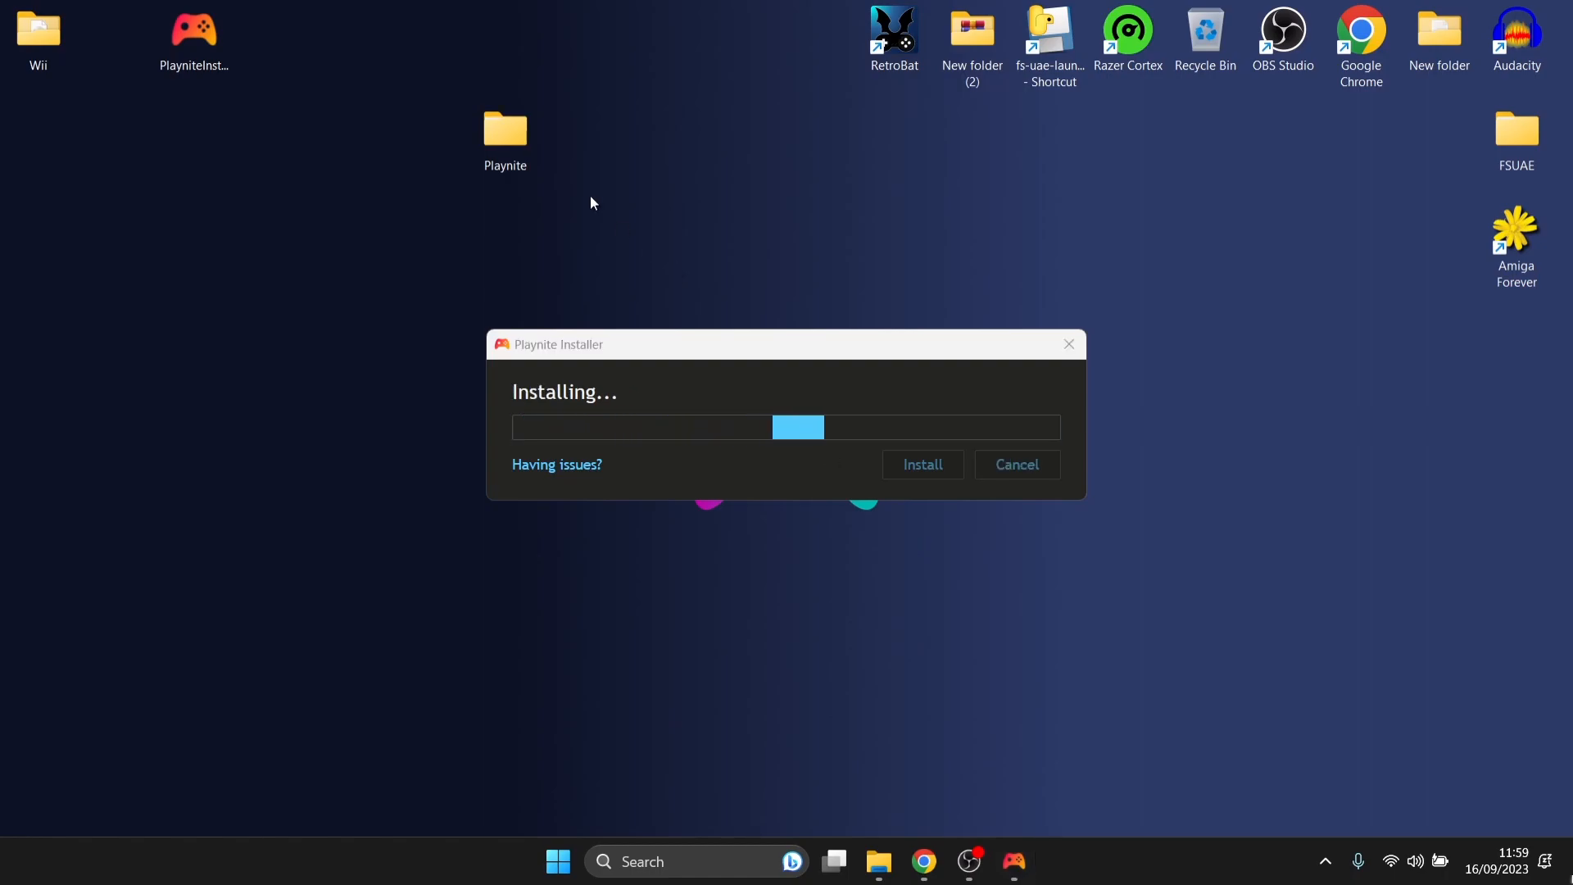
Step: Check the contents of the desktop Playnite folder, close it and move the folder beside the Wii folder
double_click(519, 156)
double_click(547, 207)
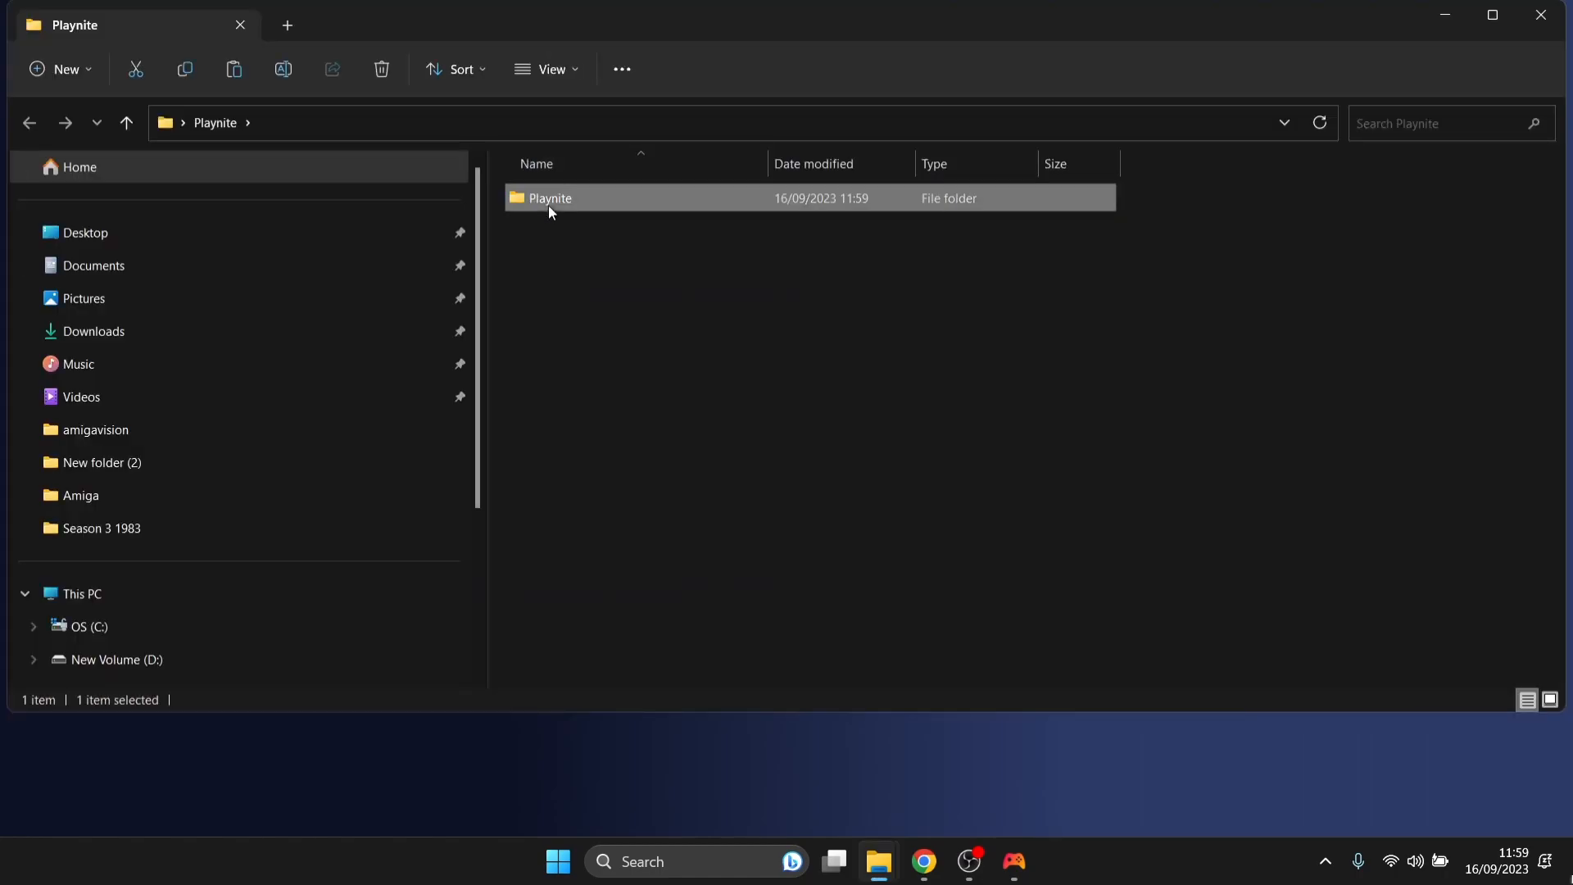
left_click(1541, 15)
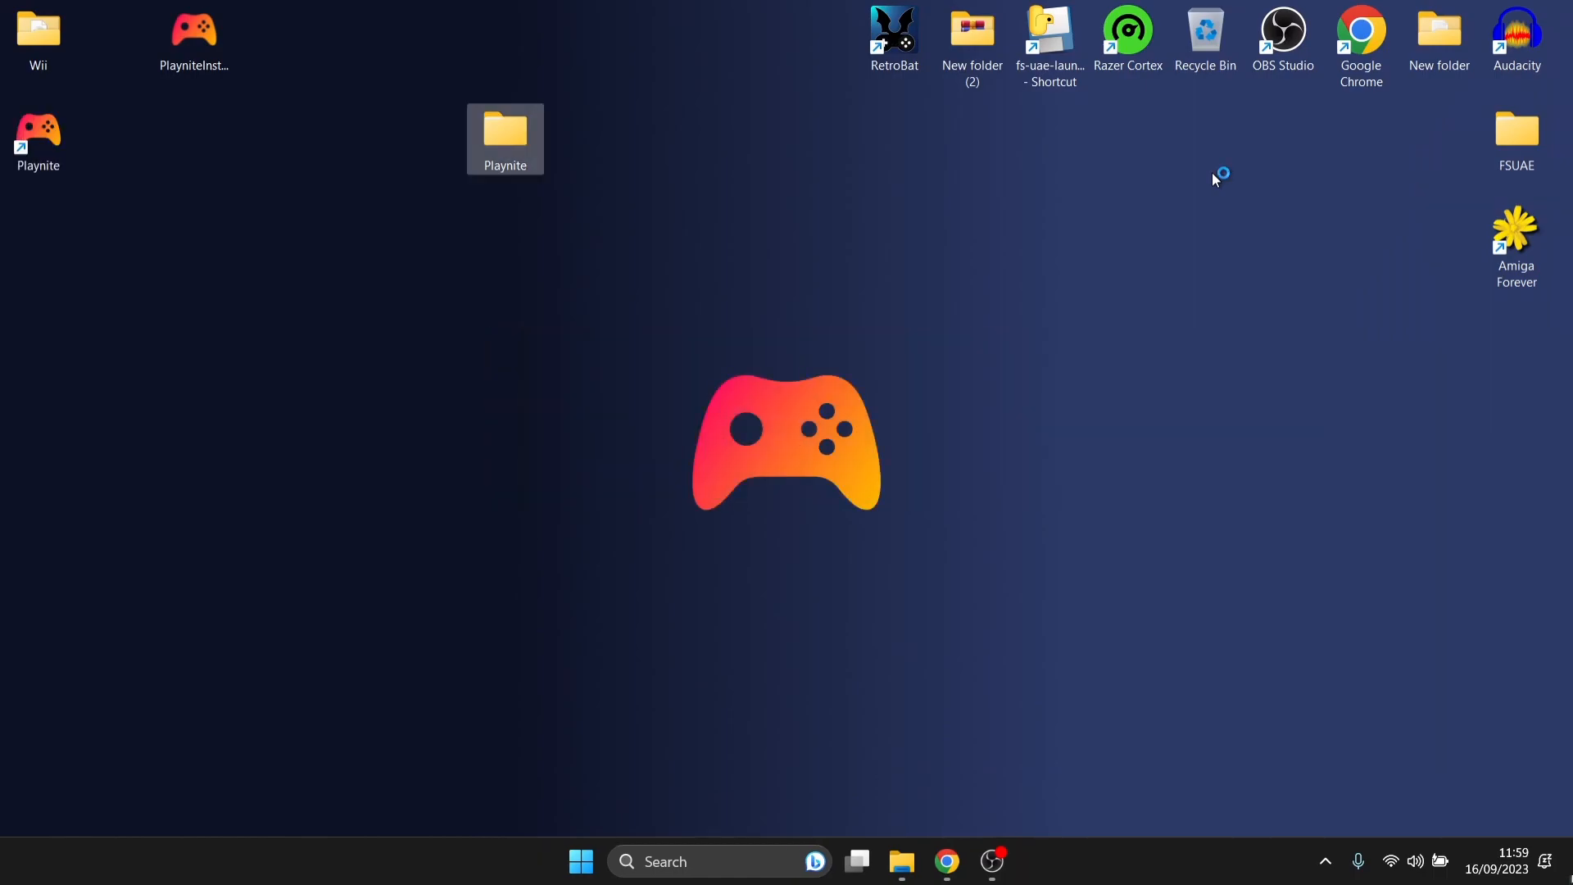
left_click_drag(505, 131, 358, 126)
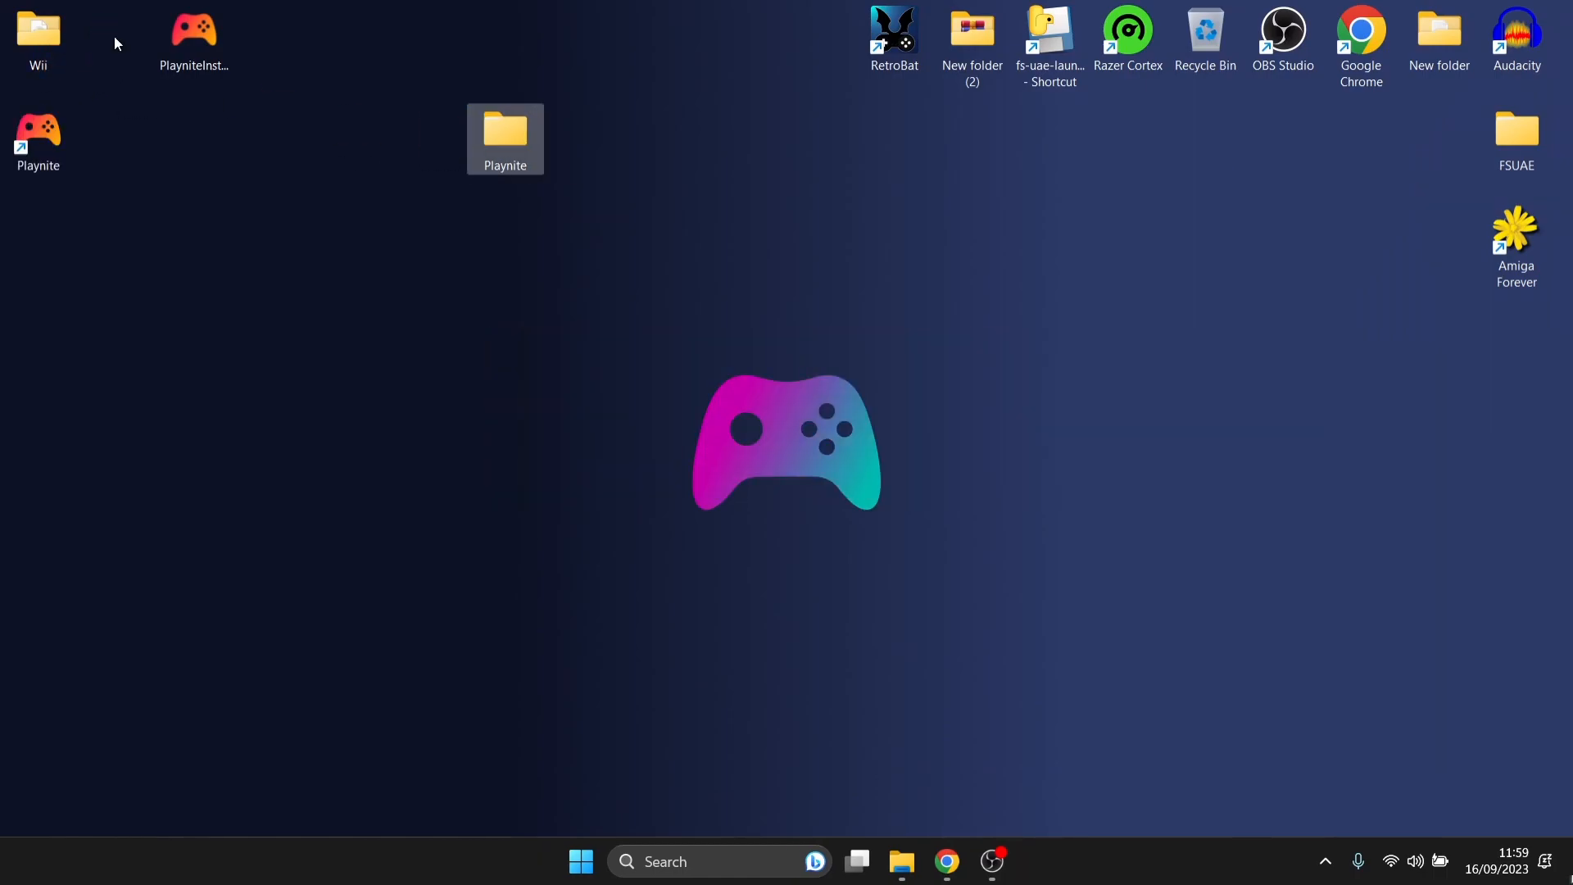
left_click_drag(114, 45, 115, 45)
Step: Delete PlayniteInstaller.exe from the desktop and launch Playnite from its desktop shortcut
left_click(193, 36)
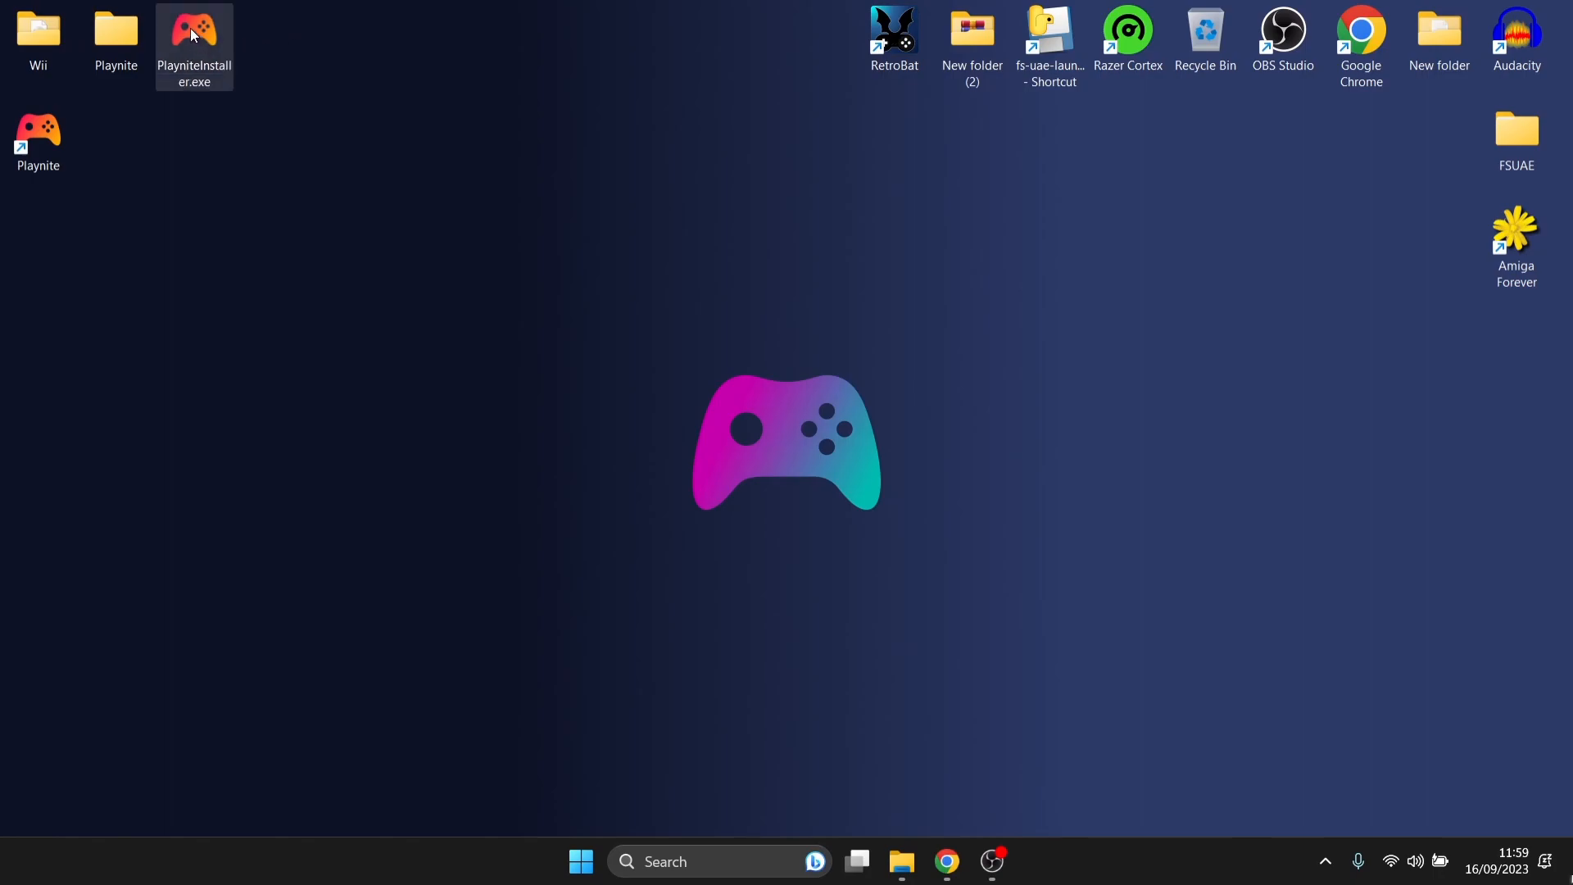
right_click(193, 33)
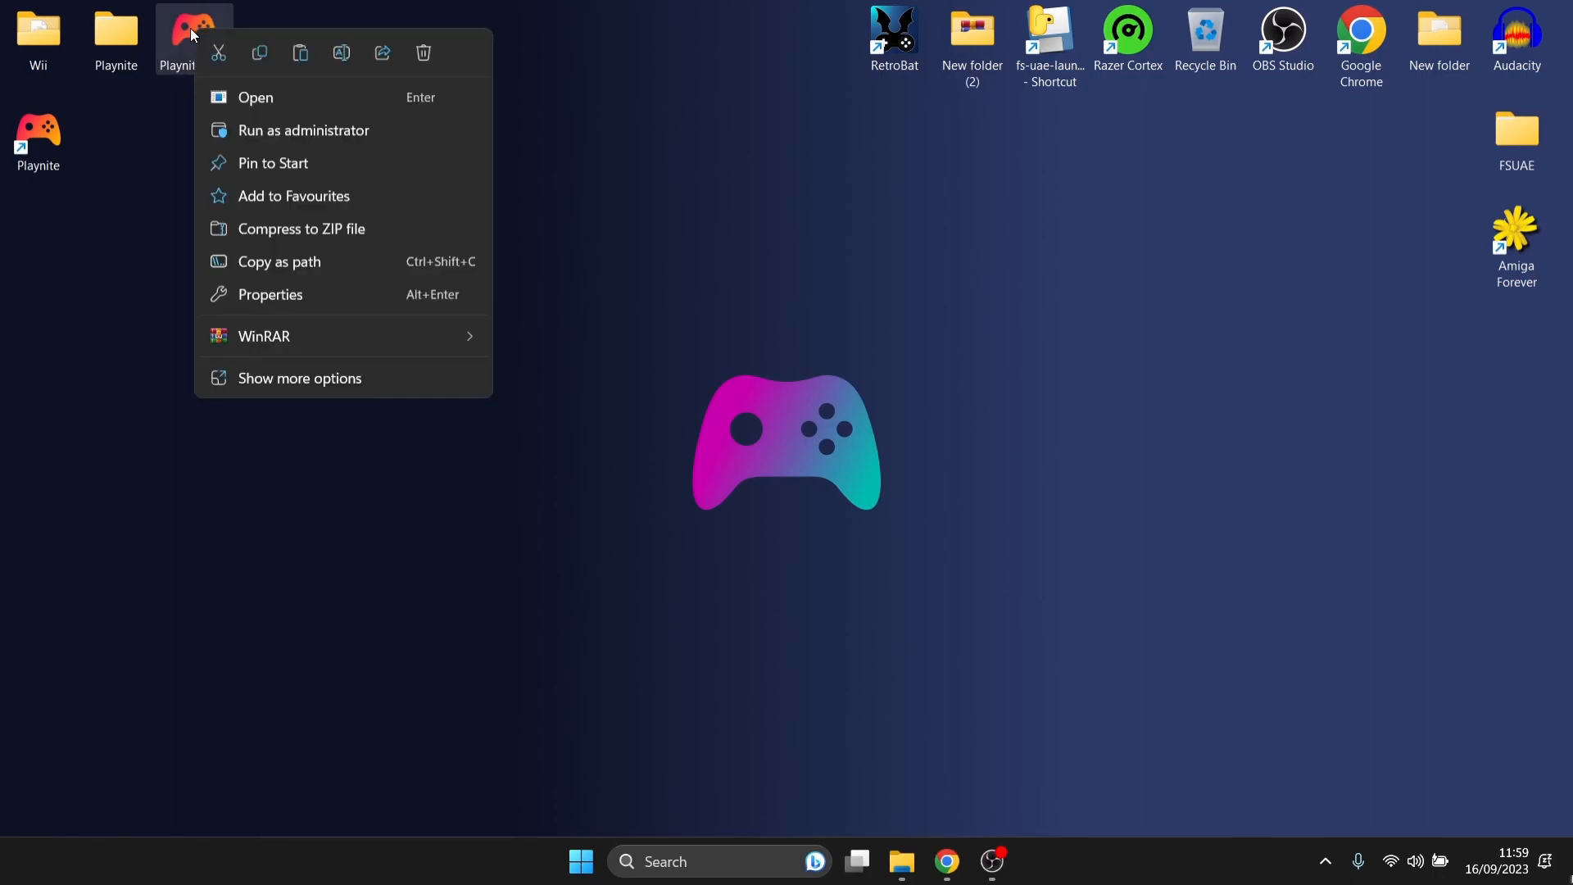
left_click(426, 56)
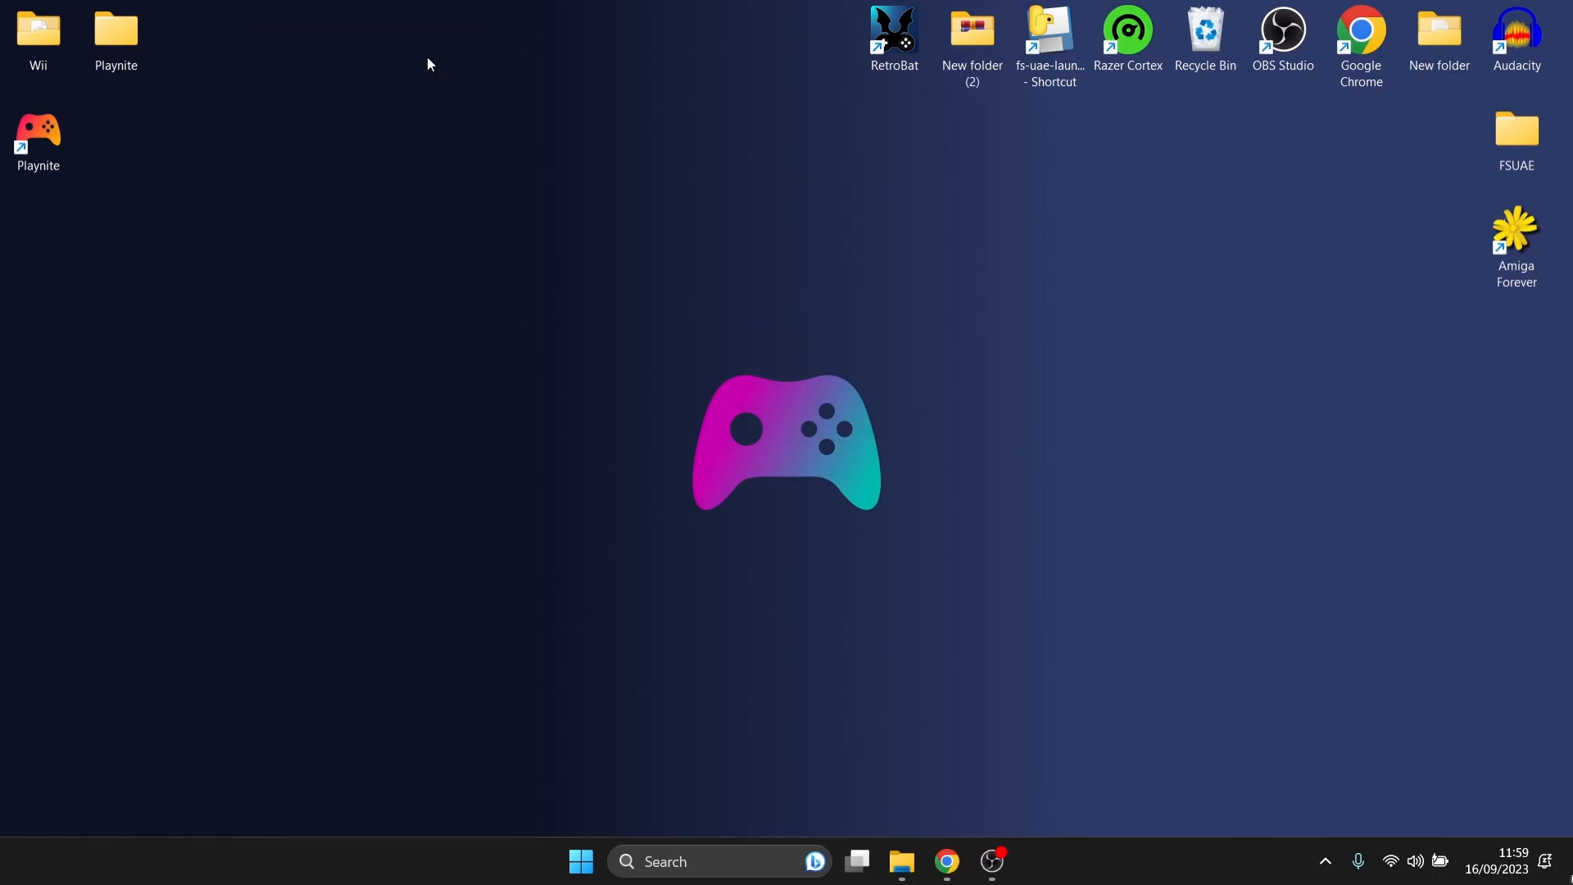
double_click(37, 138)
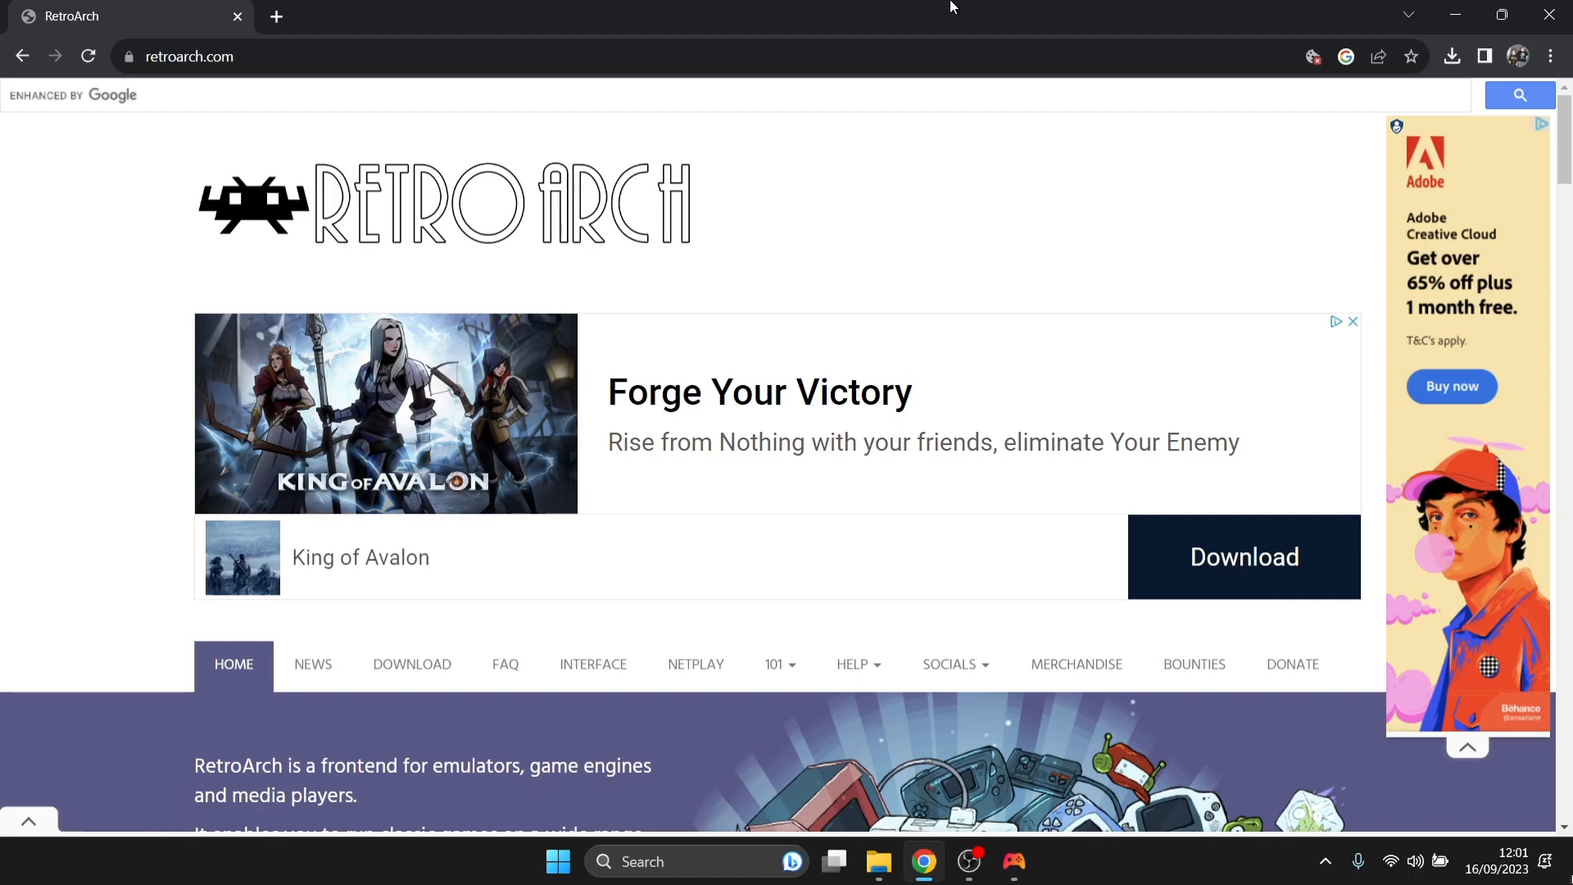
Step: Download the stable Win64 RetroArch installer from the RetroArch website and minimize the browser
left_click(432, 664)
left_click(850, 549)
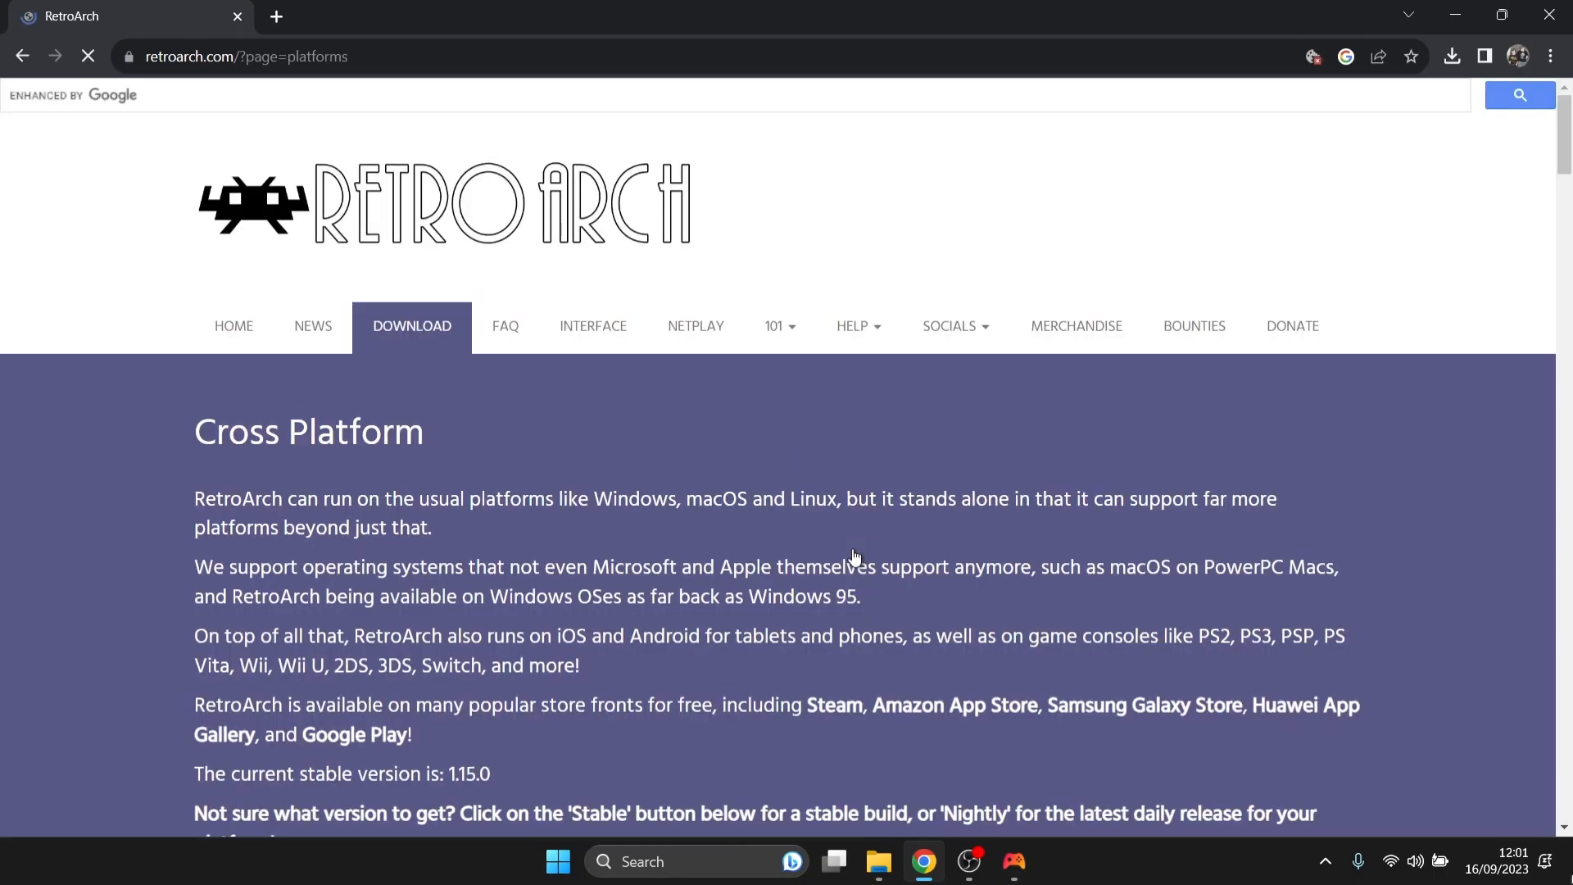
scroll(1030, 202, "down", 7)
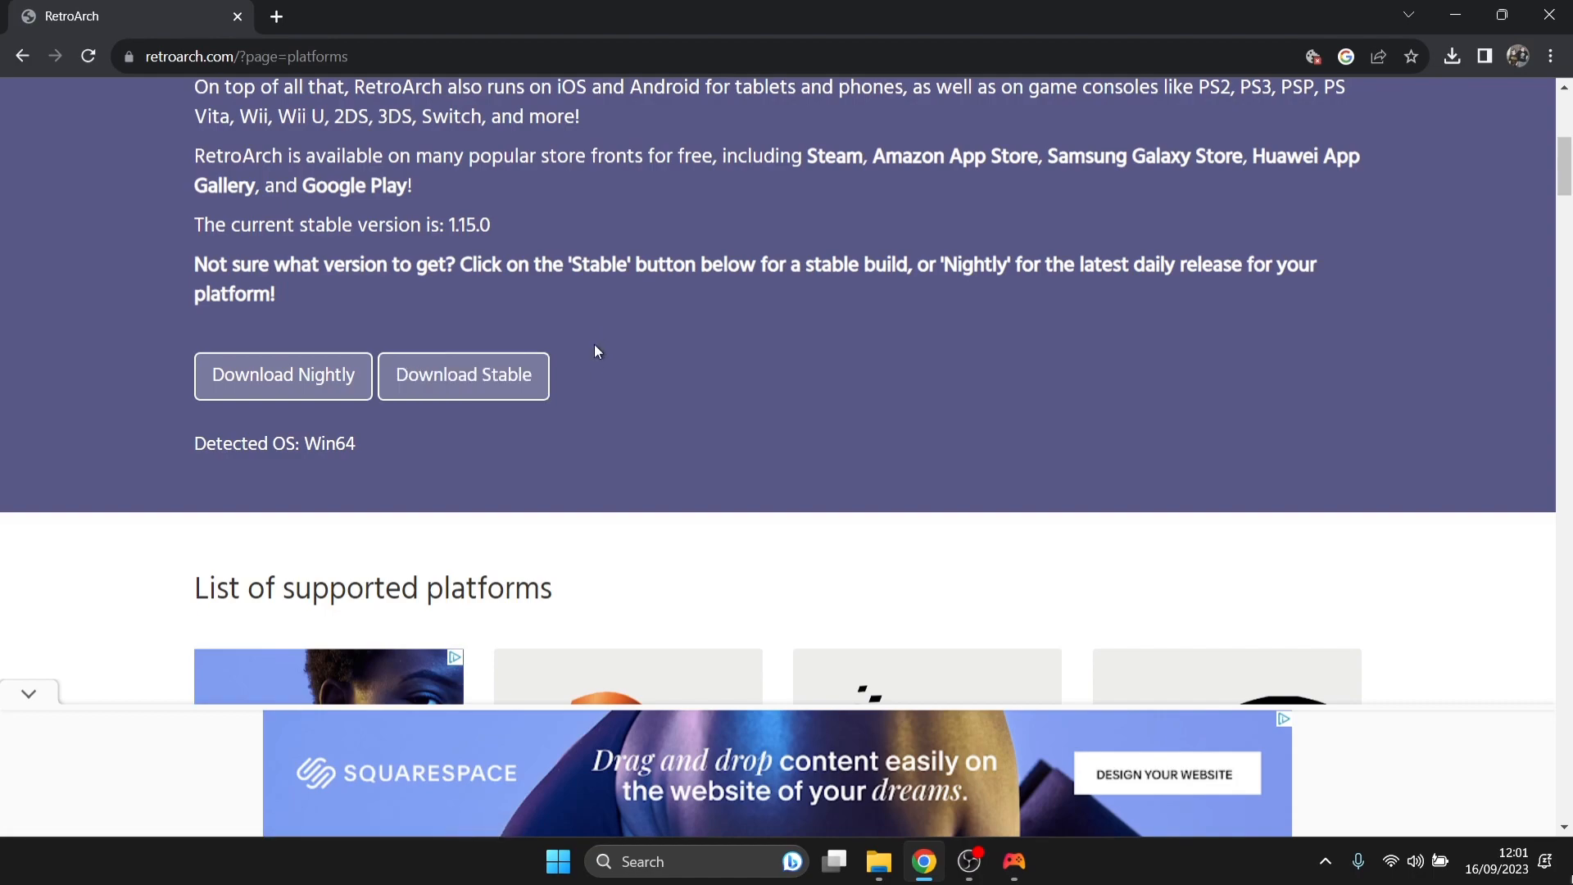
left_click(486, 390)
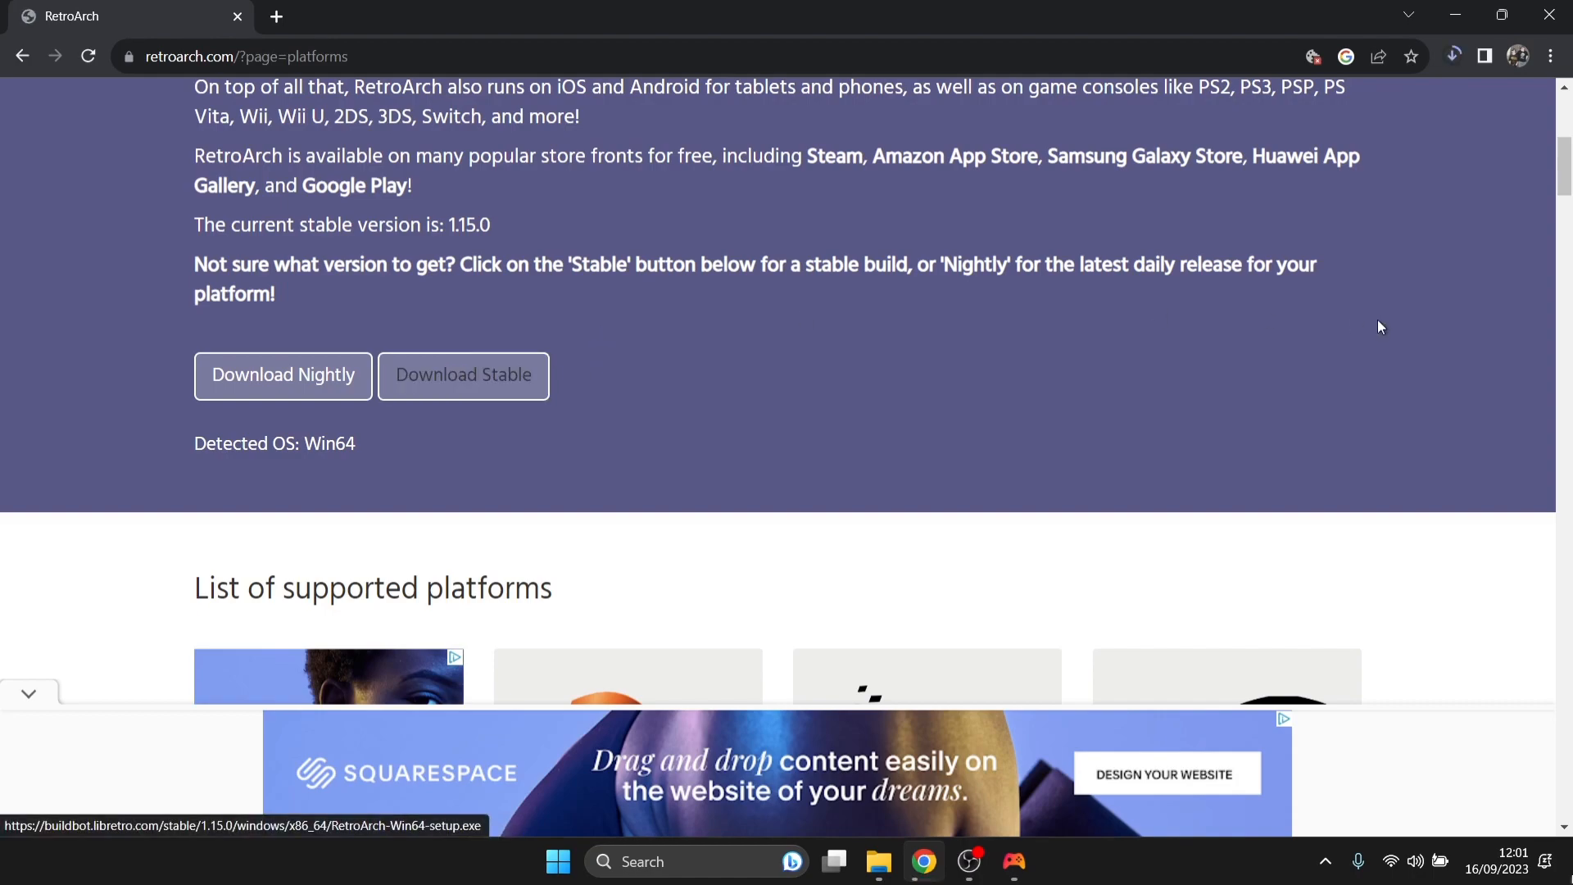
left_click(1464, 14)
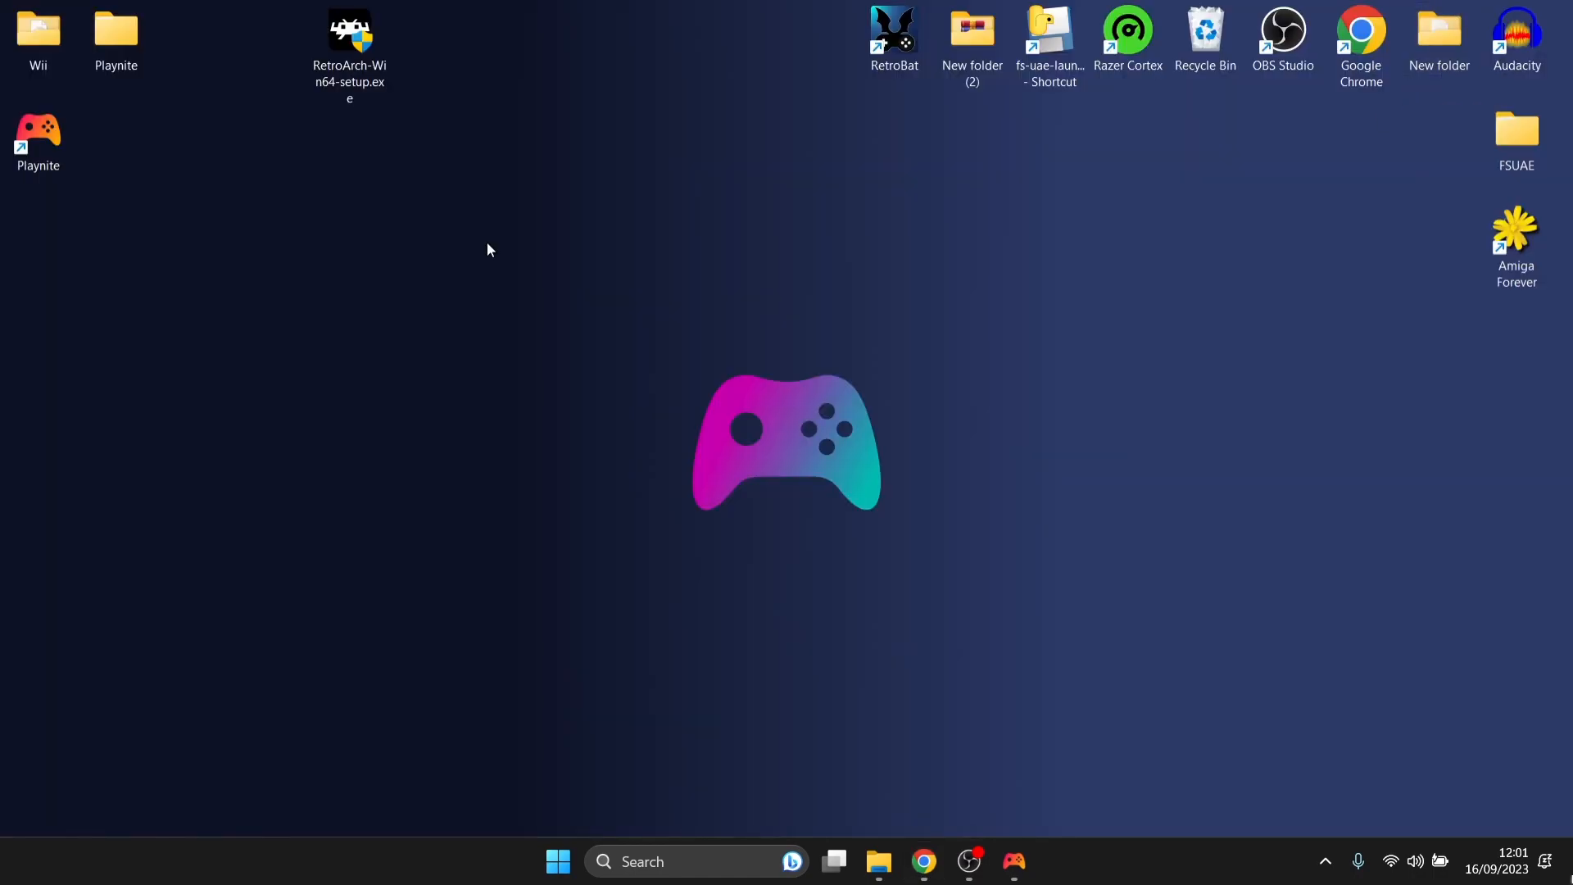
Step: Create a desktop folder named Retroach and place it beside the Playnite folder
right_click(436, 227)
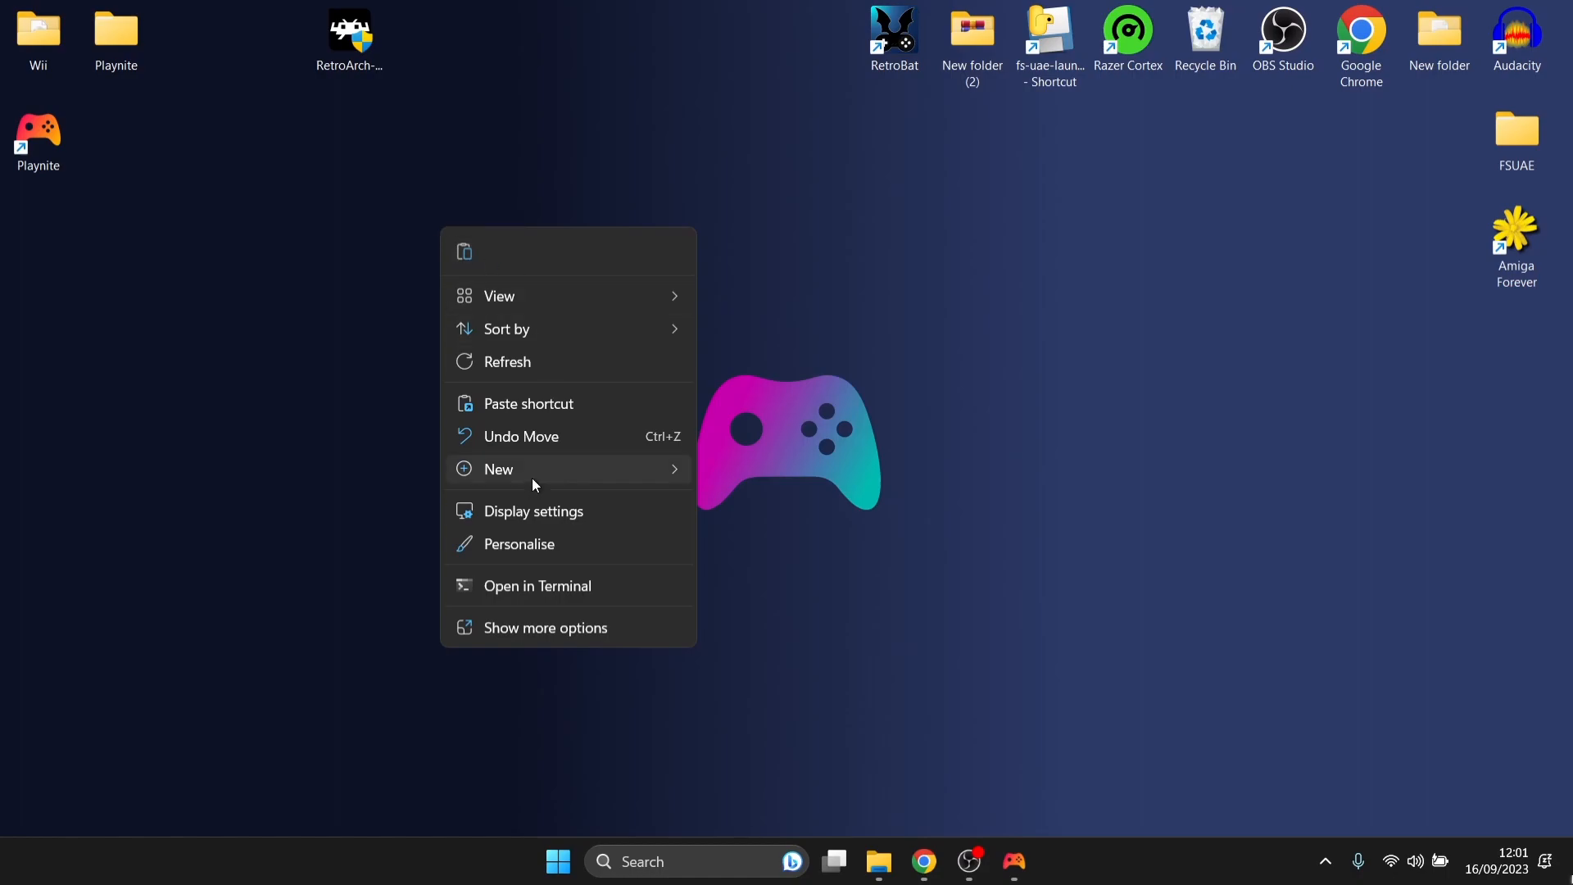
mouse_move(533, 479)
left_click(766, 479)
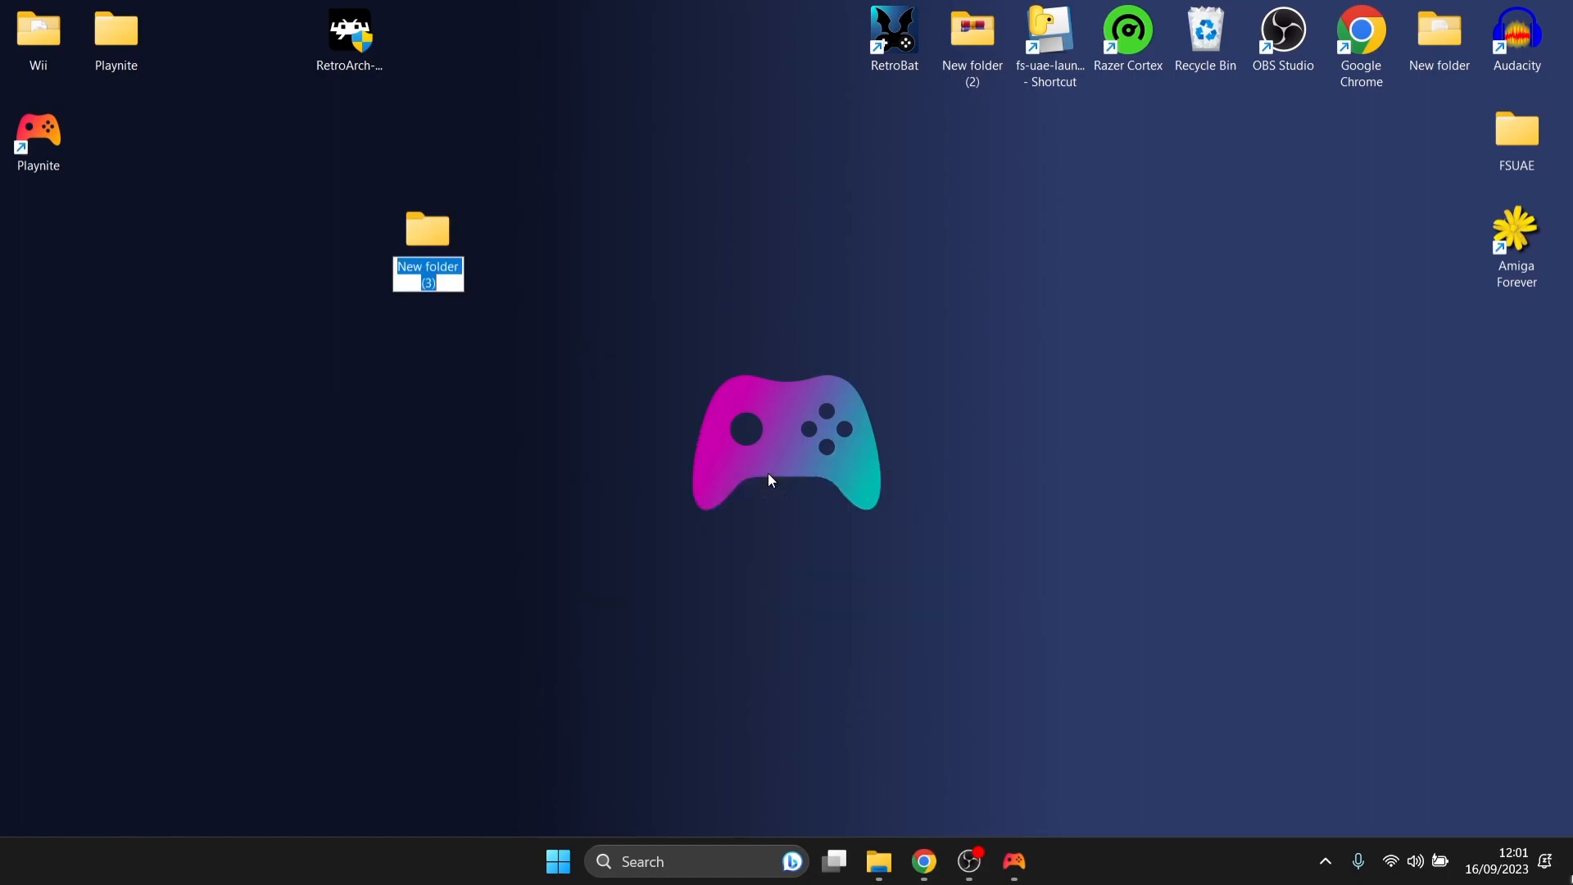
type("Retroa")
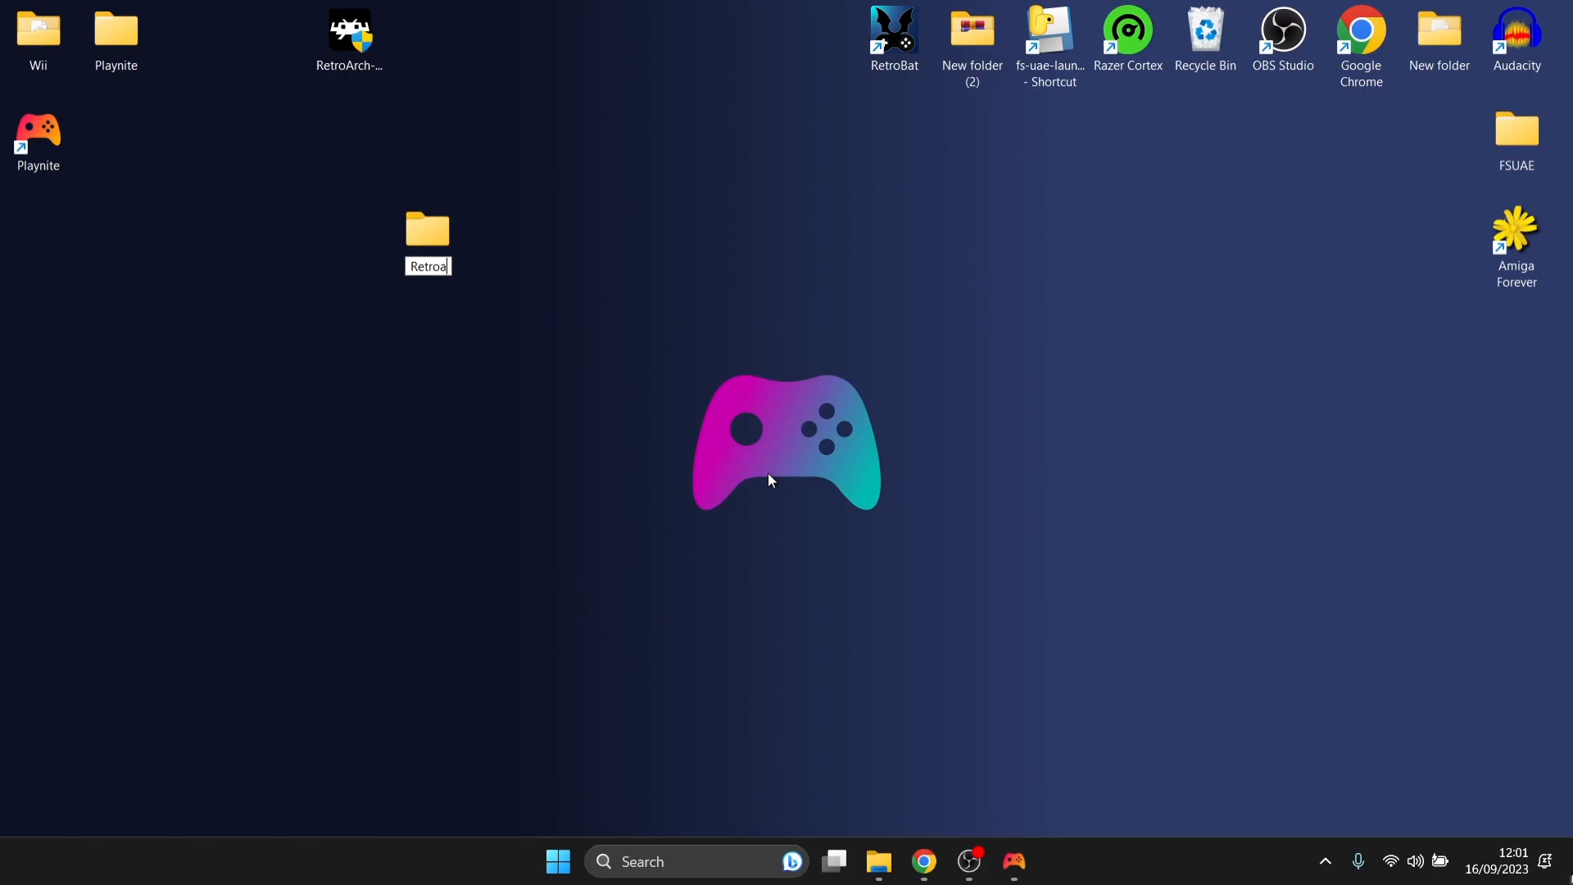
type("ch")
key("Return")
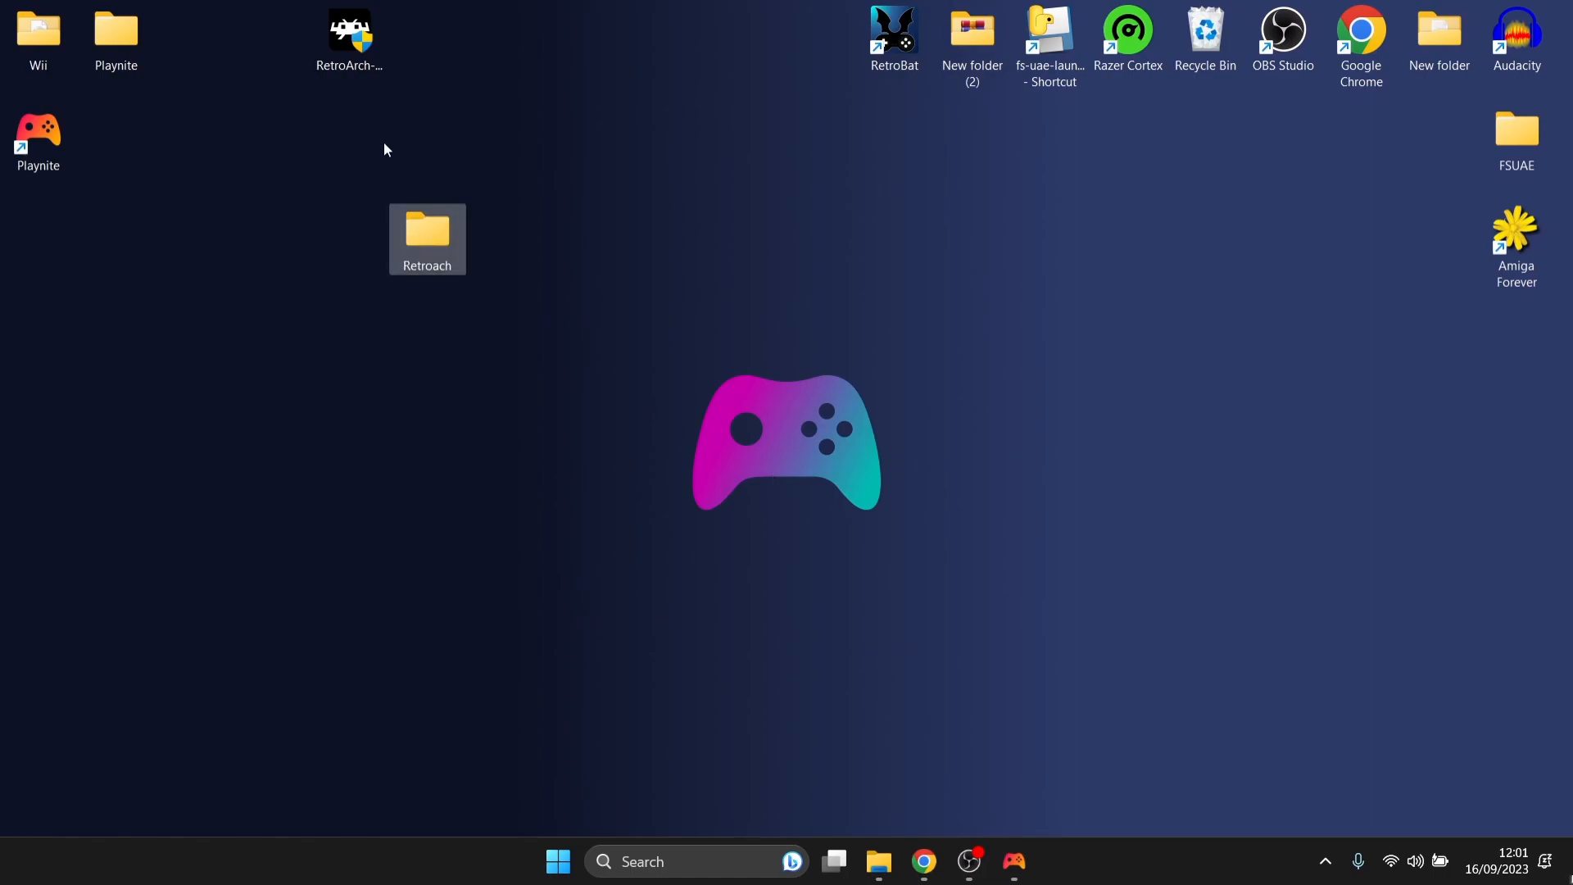
left_click_drag(235, 125, 232, 119)
left_click(446, 182)
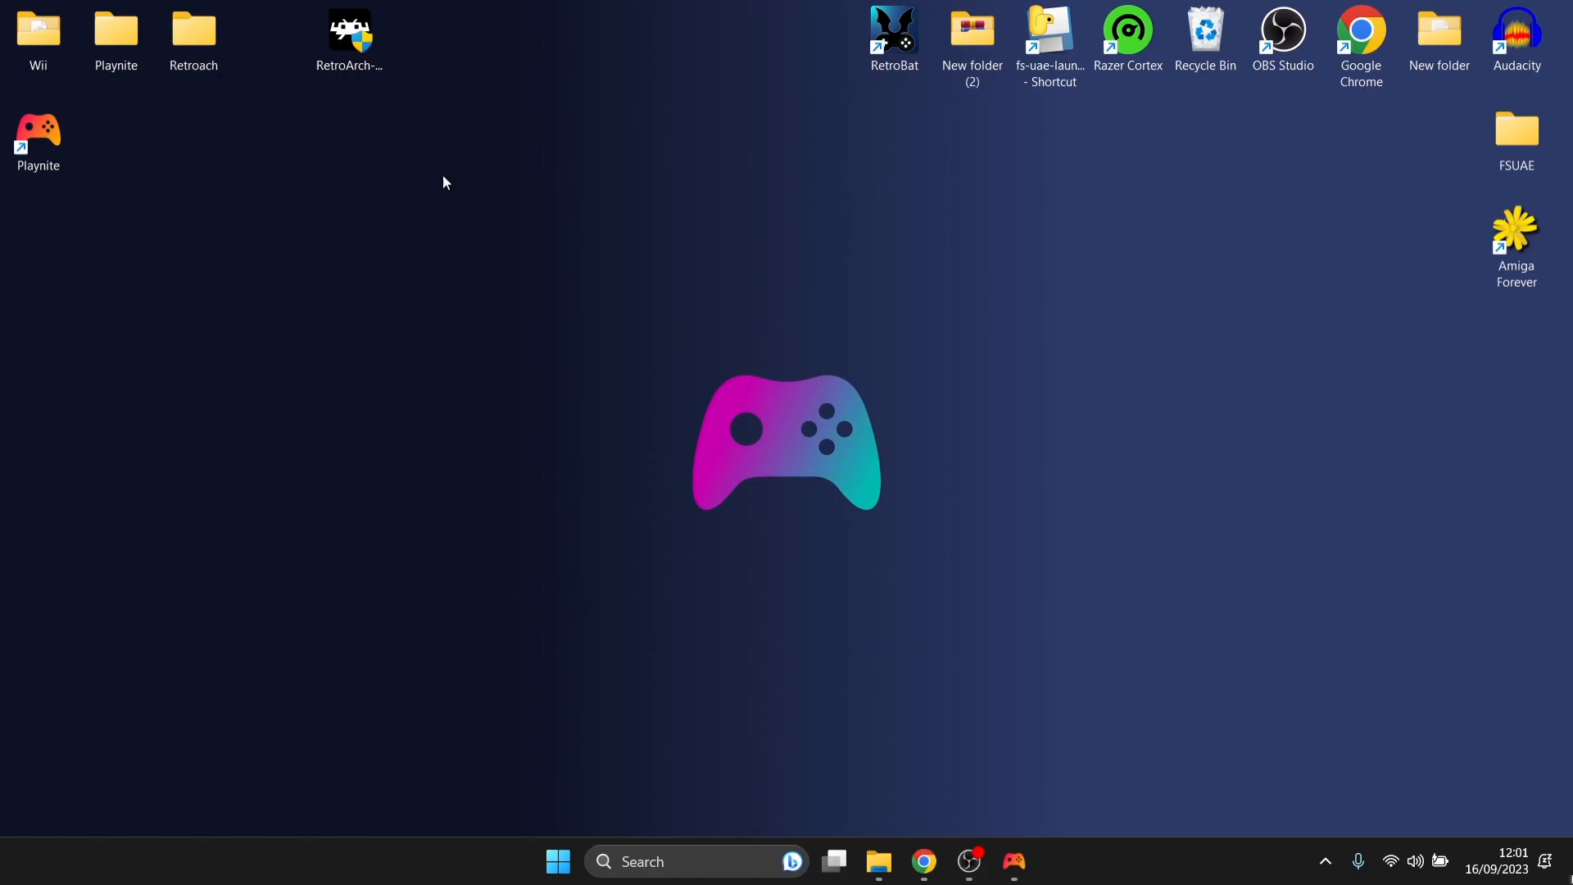
Step: Run the RetroArch setup from the desktop, accept the license and set the desktop Retroach folder as the install destination
double_click(355, 41)
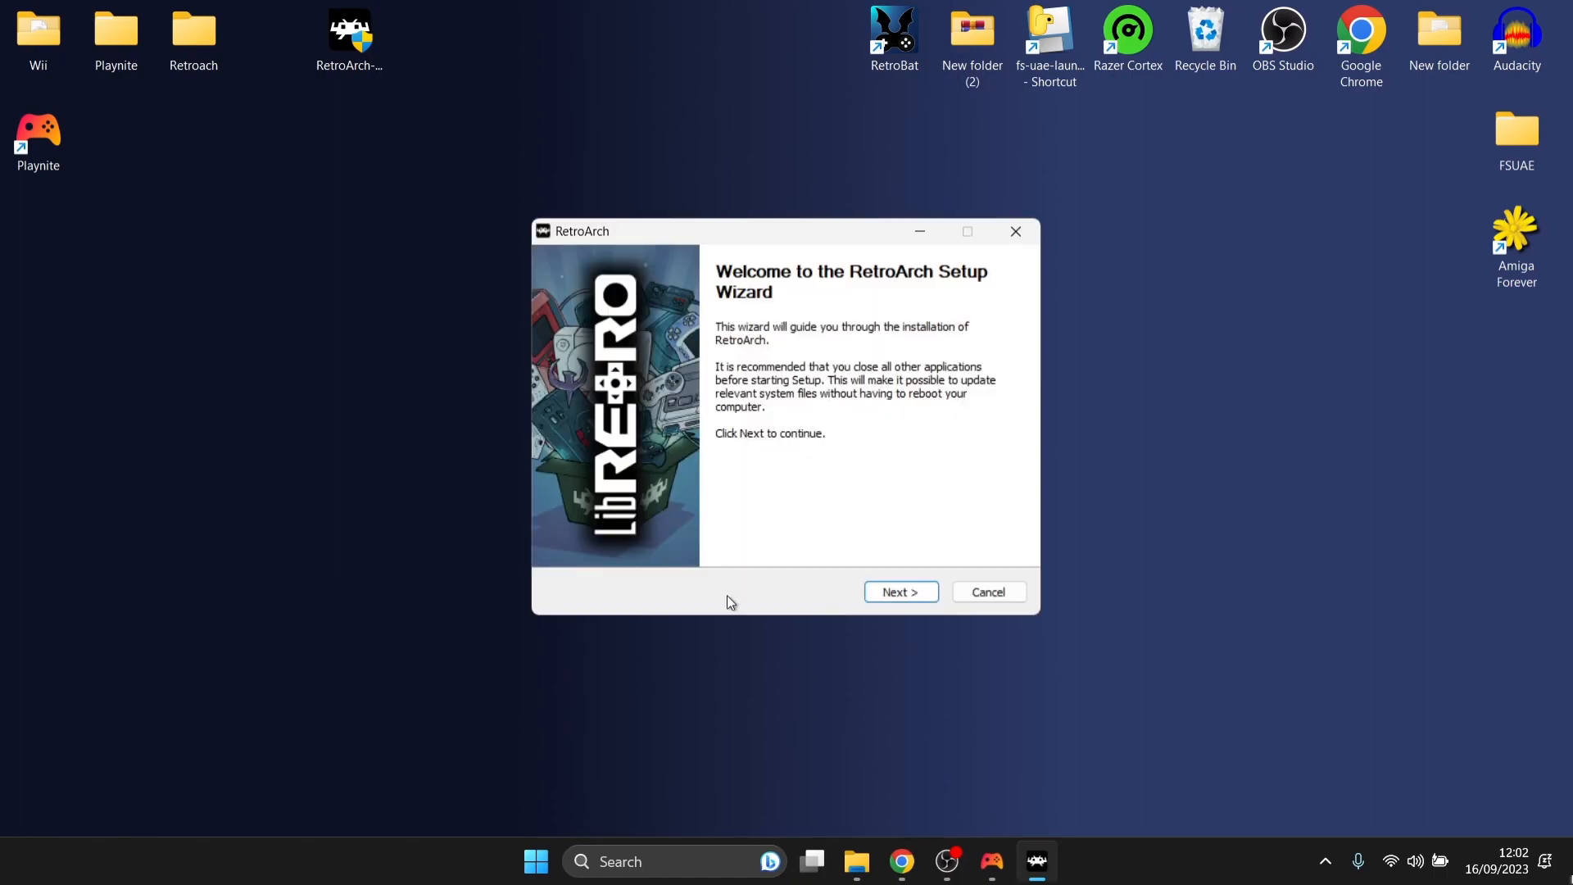
left_click(924, 594)
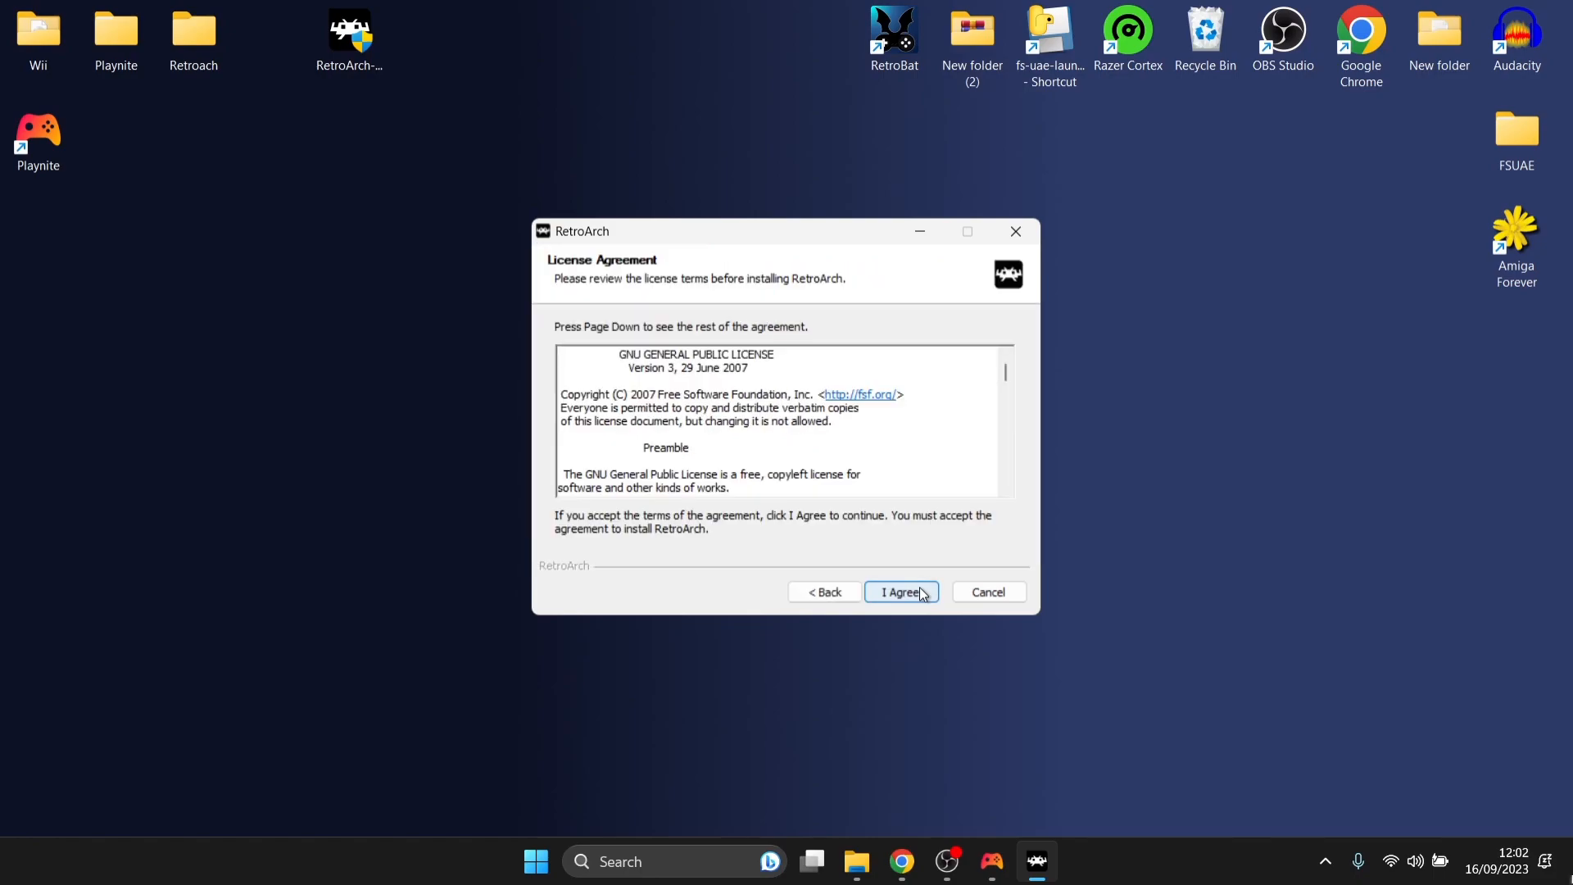
left_click(924, 593)
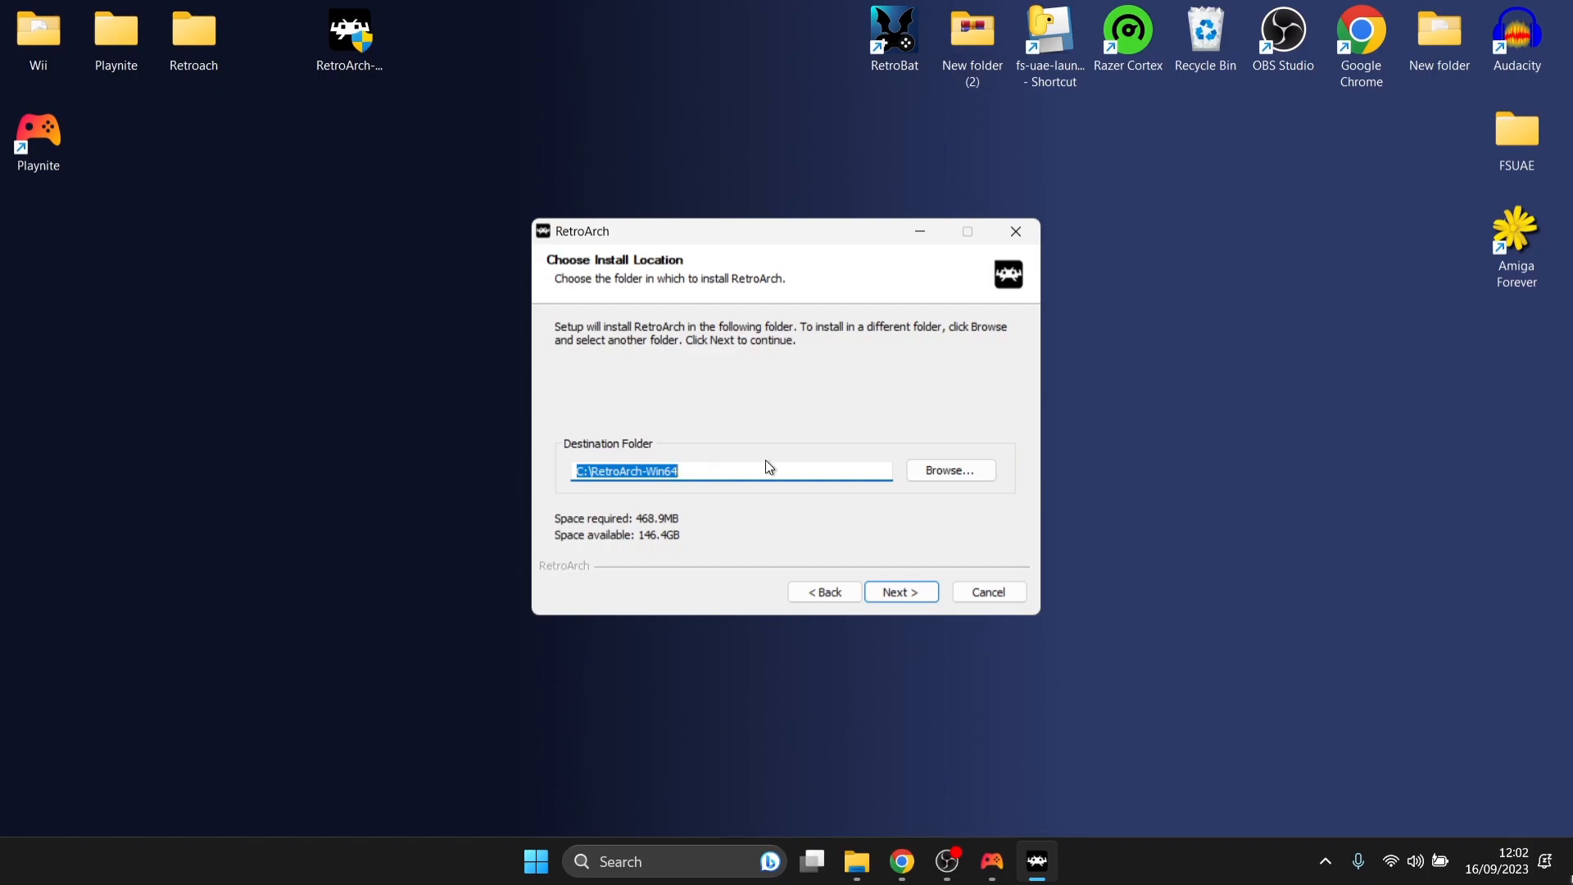
left_click(948, 471)
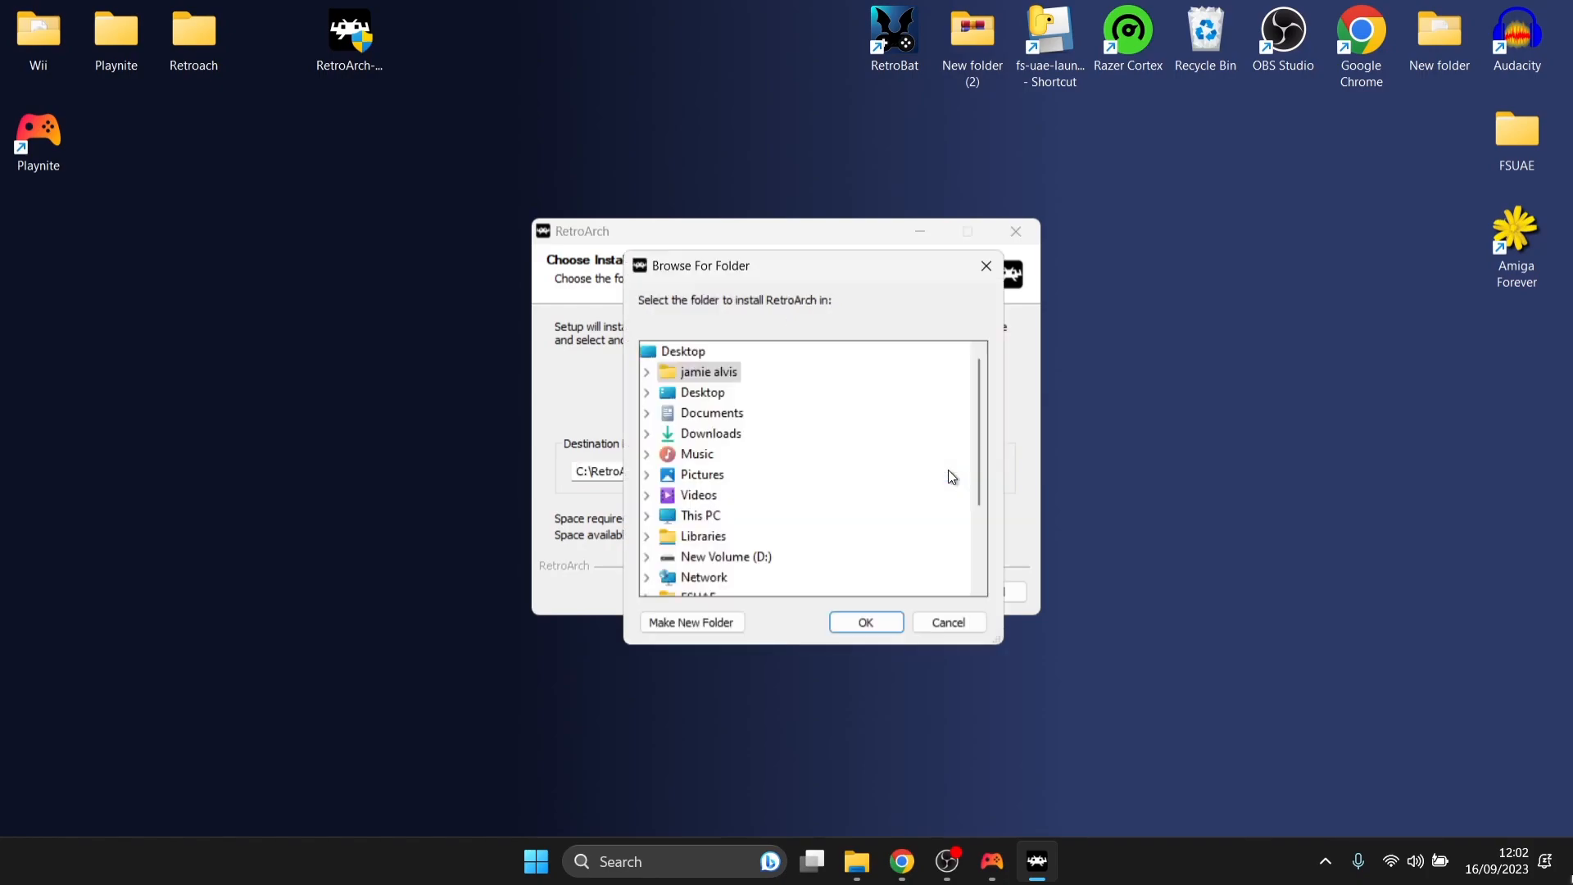
double_click(704, 396)
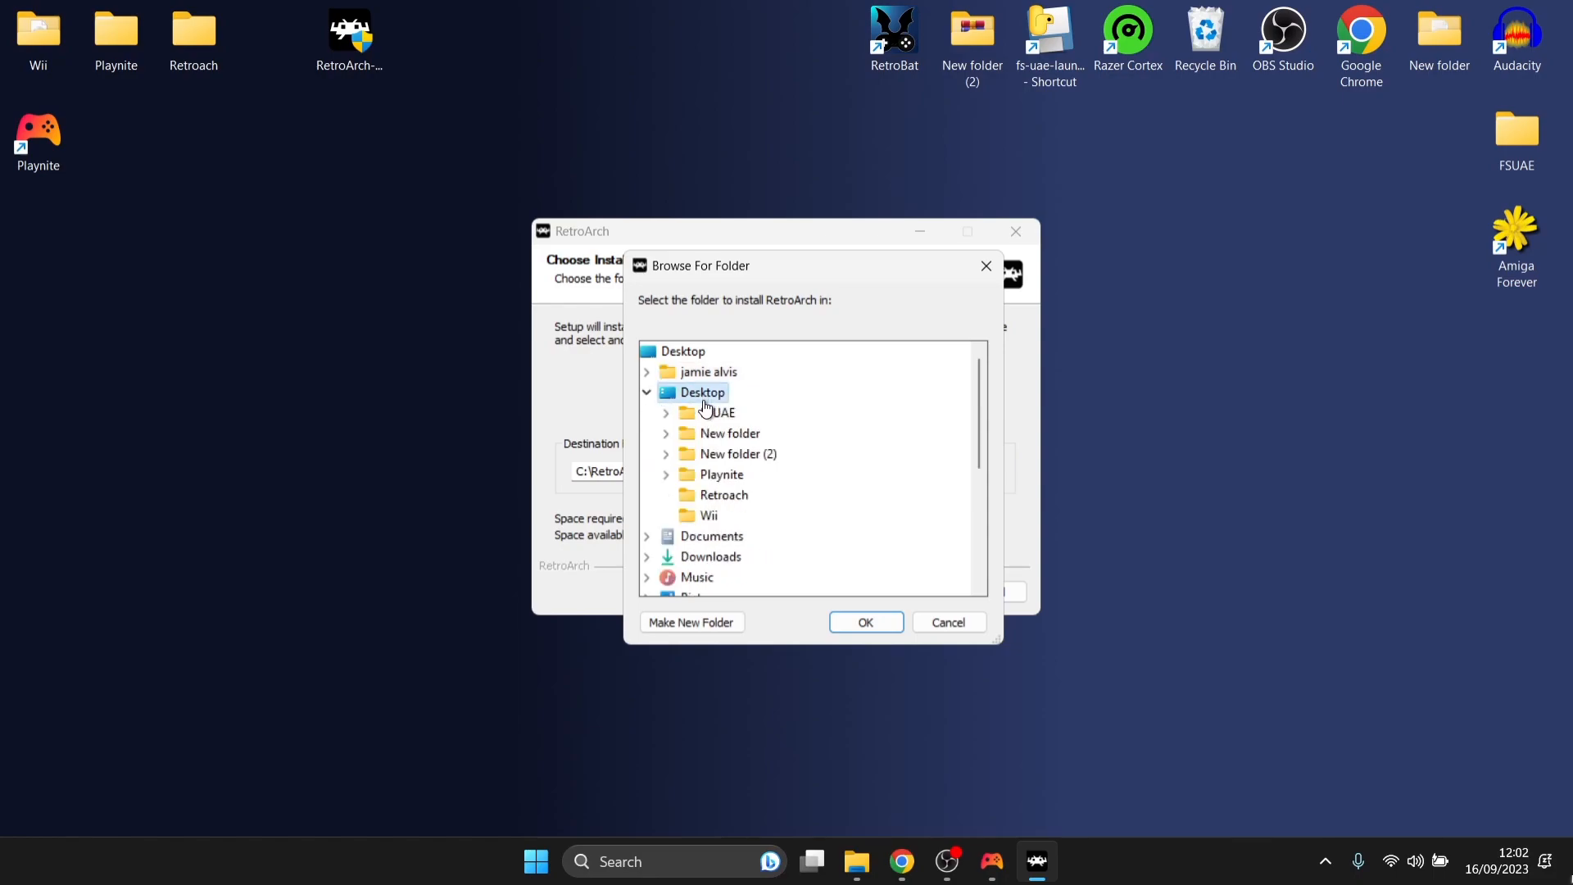
left_click(737, 496)
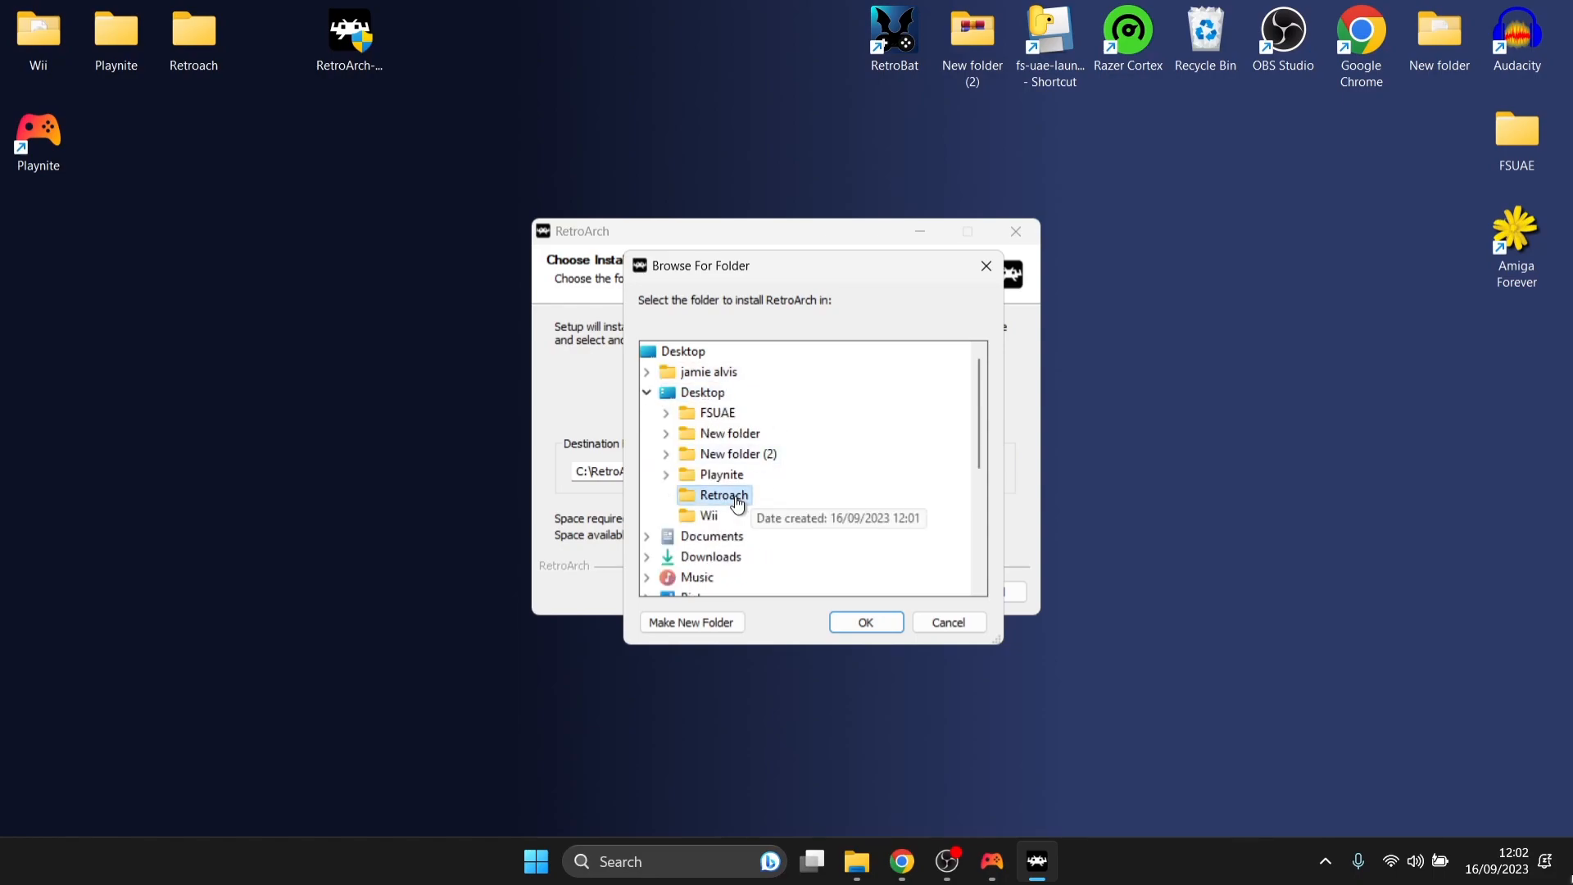
left_click(865, 624)
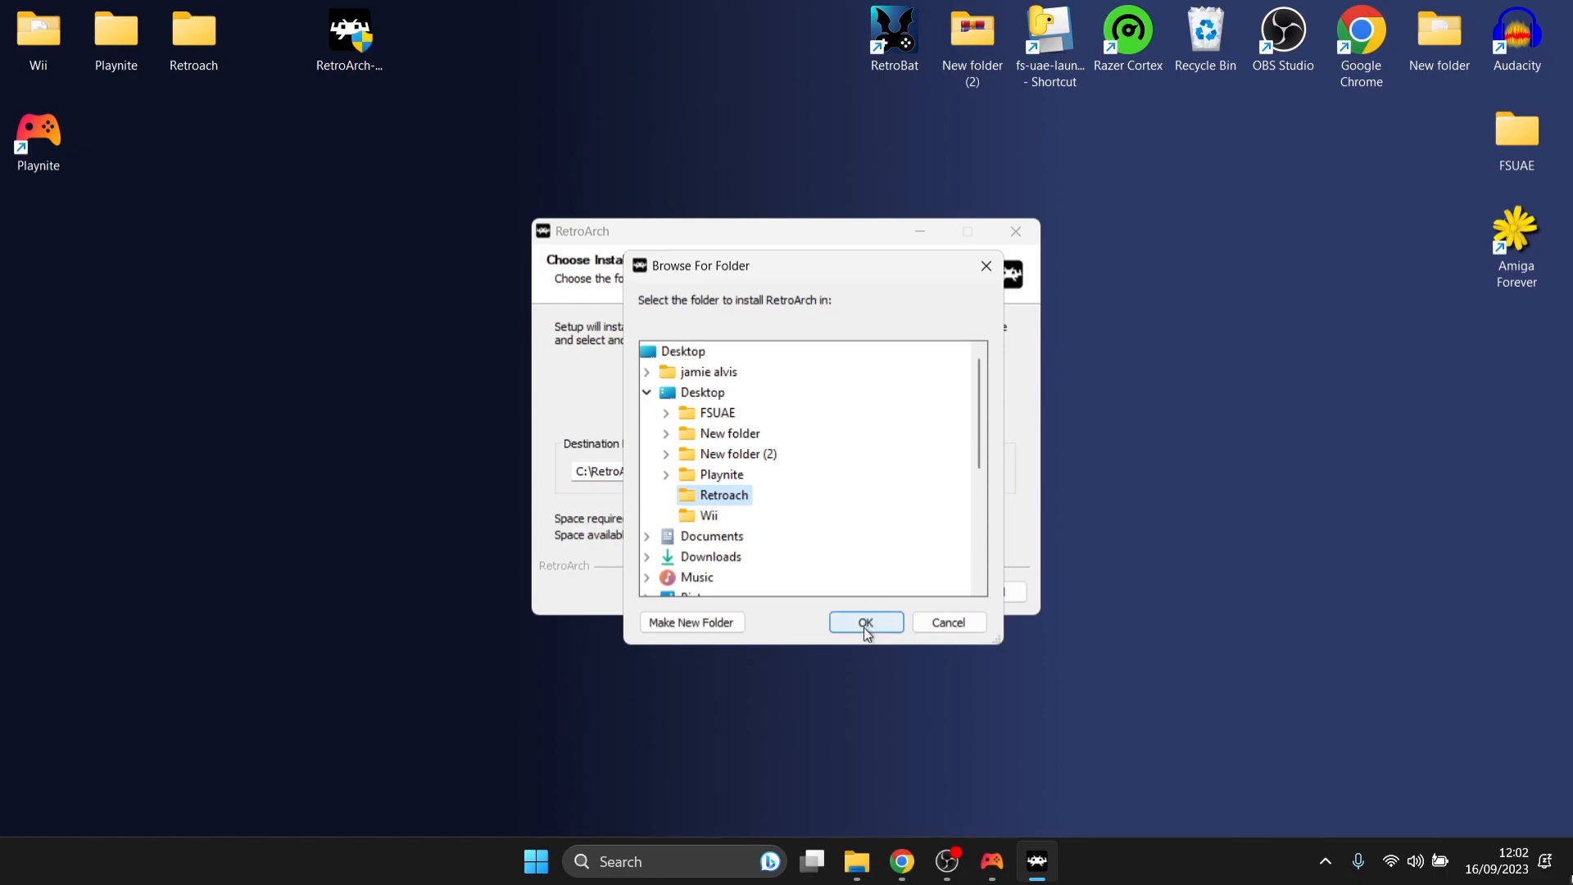
left_click(909, 595)
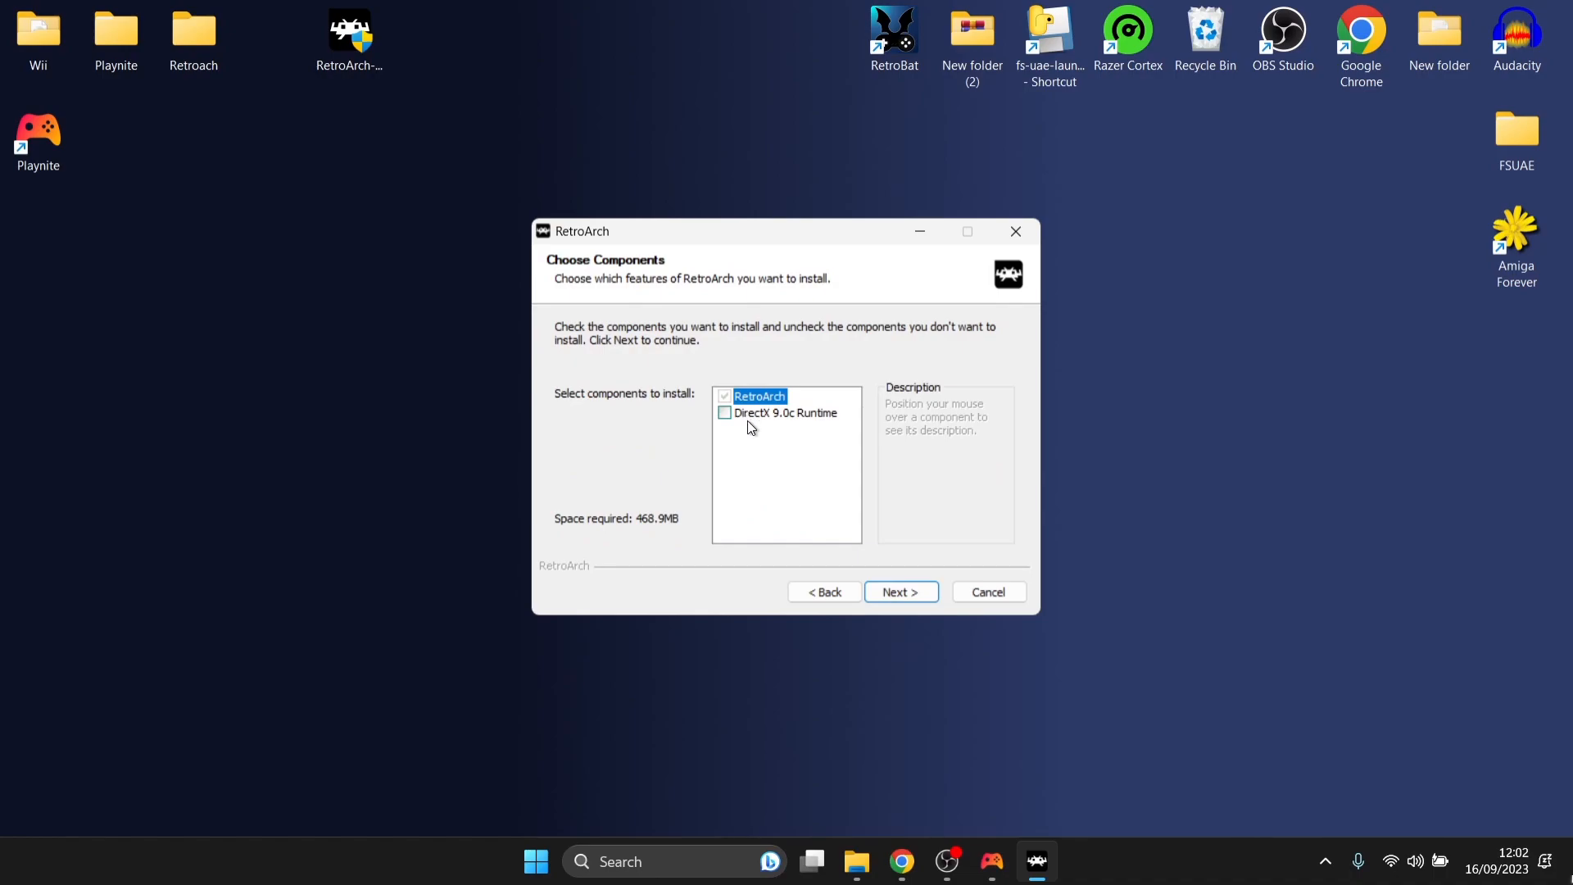
Step: Install RetroArch without the DirectX 9.0c Runtime, using the RetroArch Start Menu folder, and finish the setup wizard
left_click(726, 415)
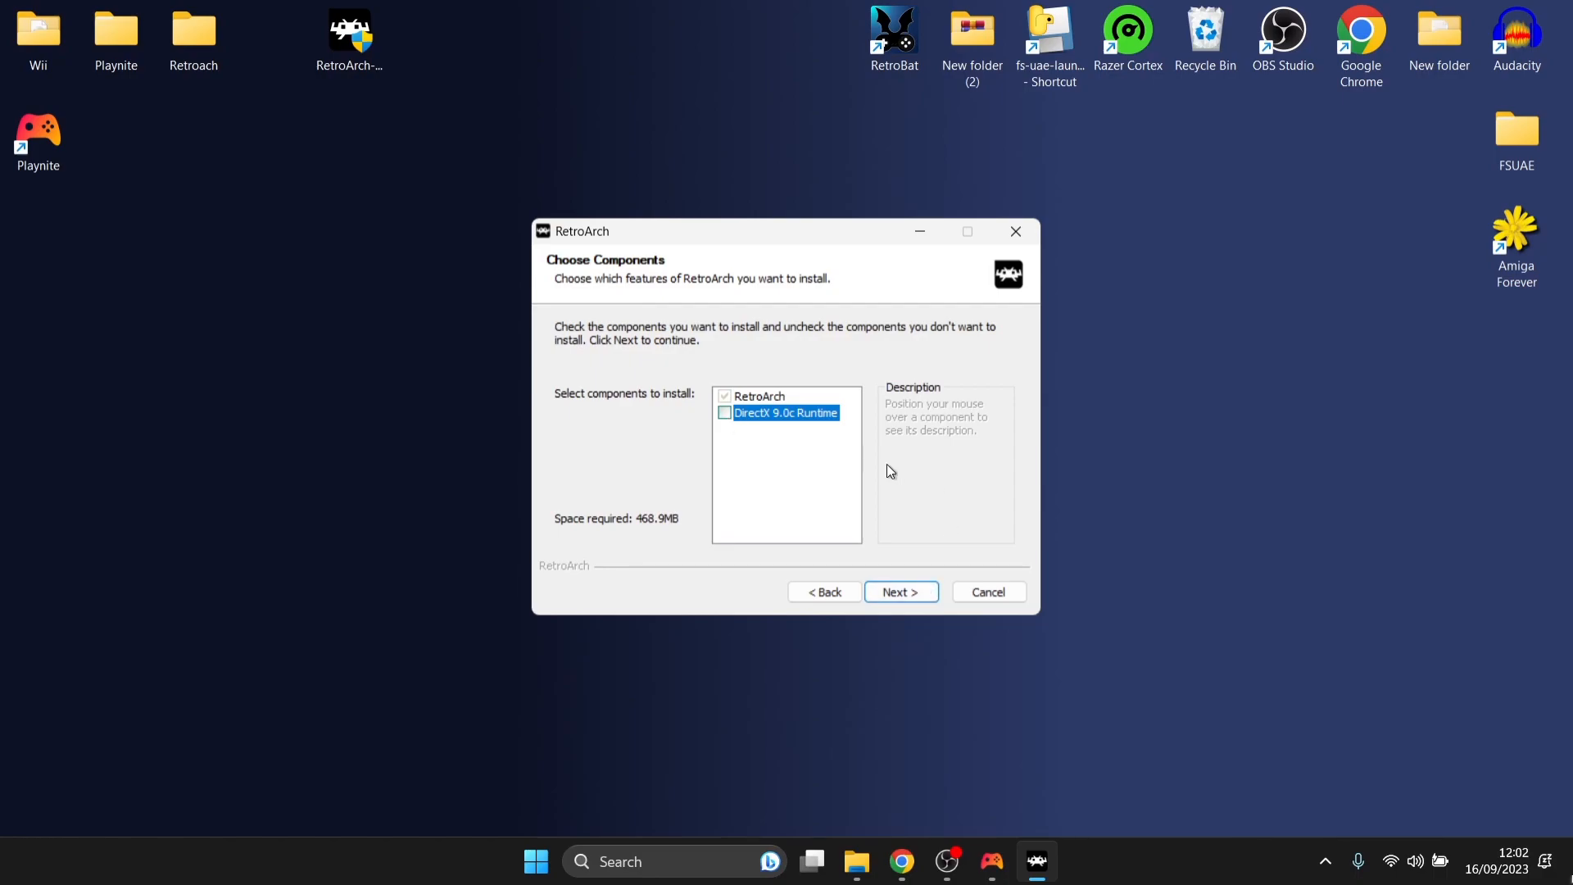
left_click(893, 592)
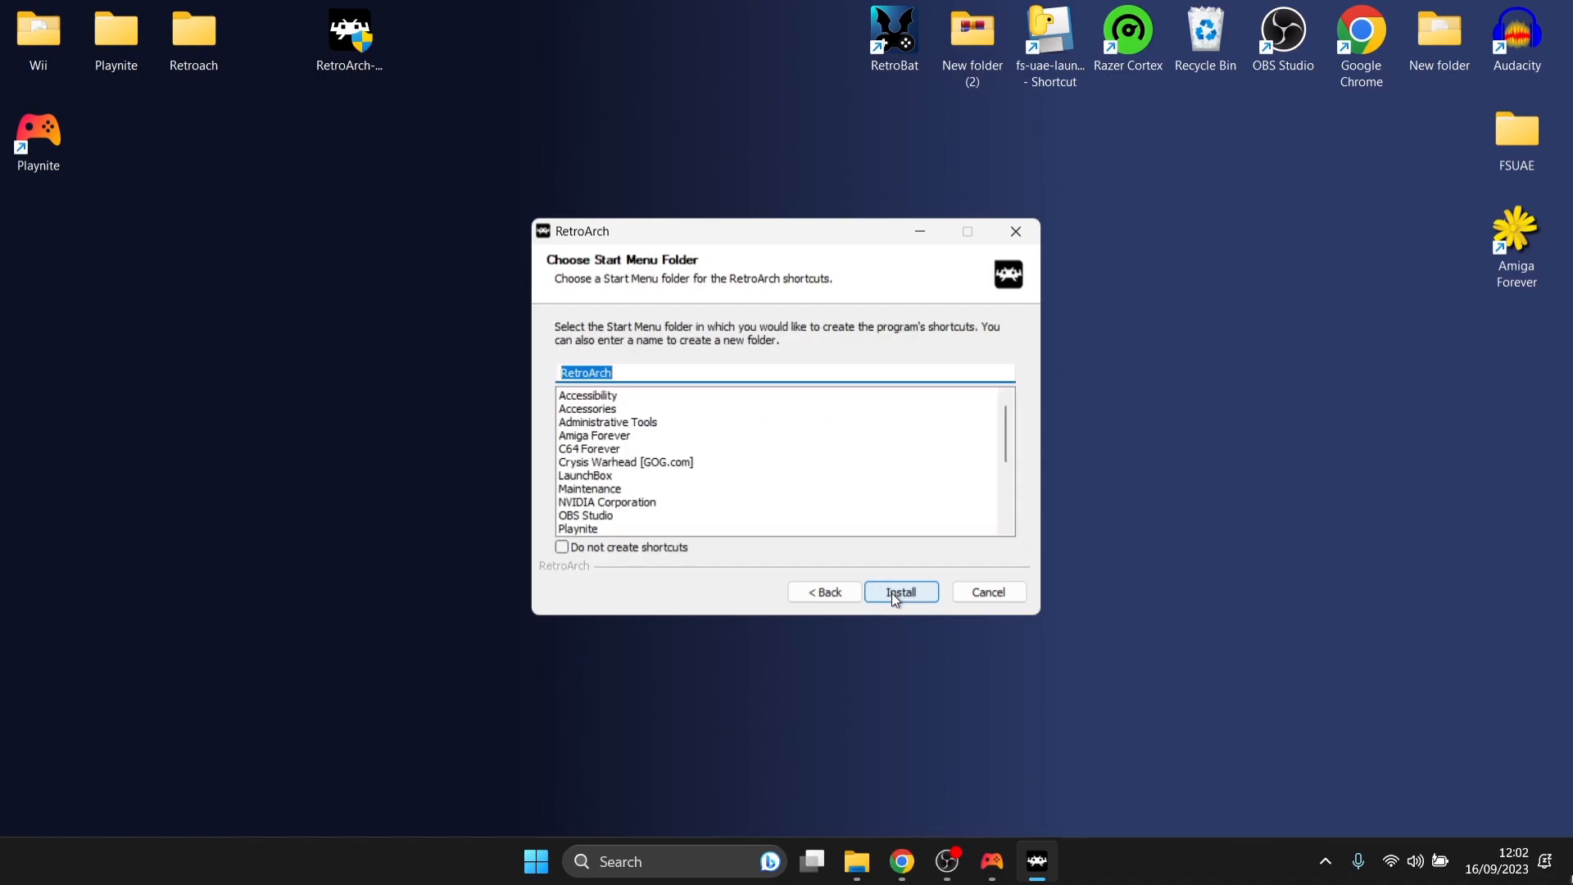
left_click(908, 594)
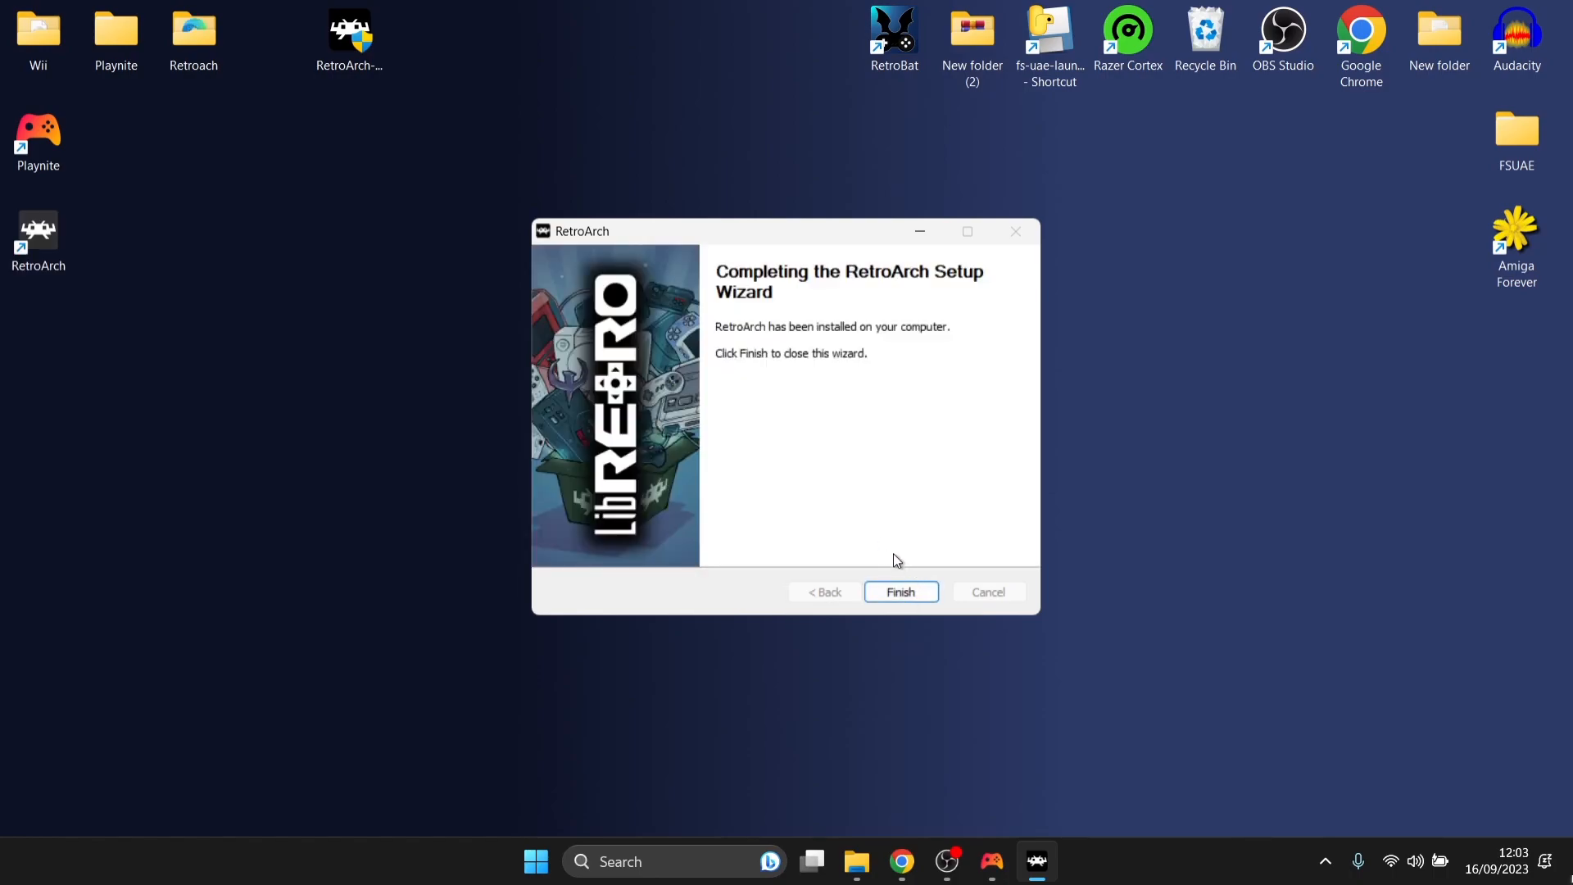
left_click(900, 592)
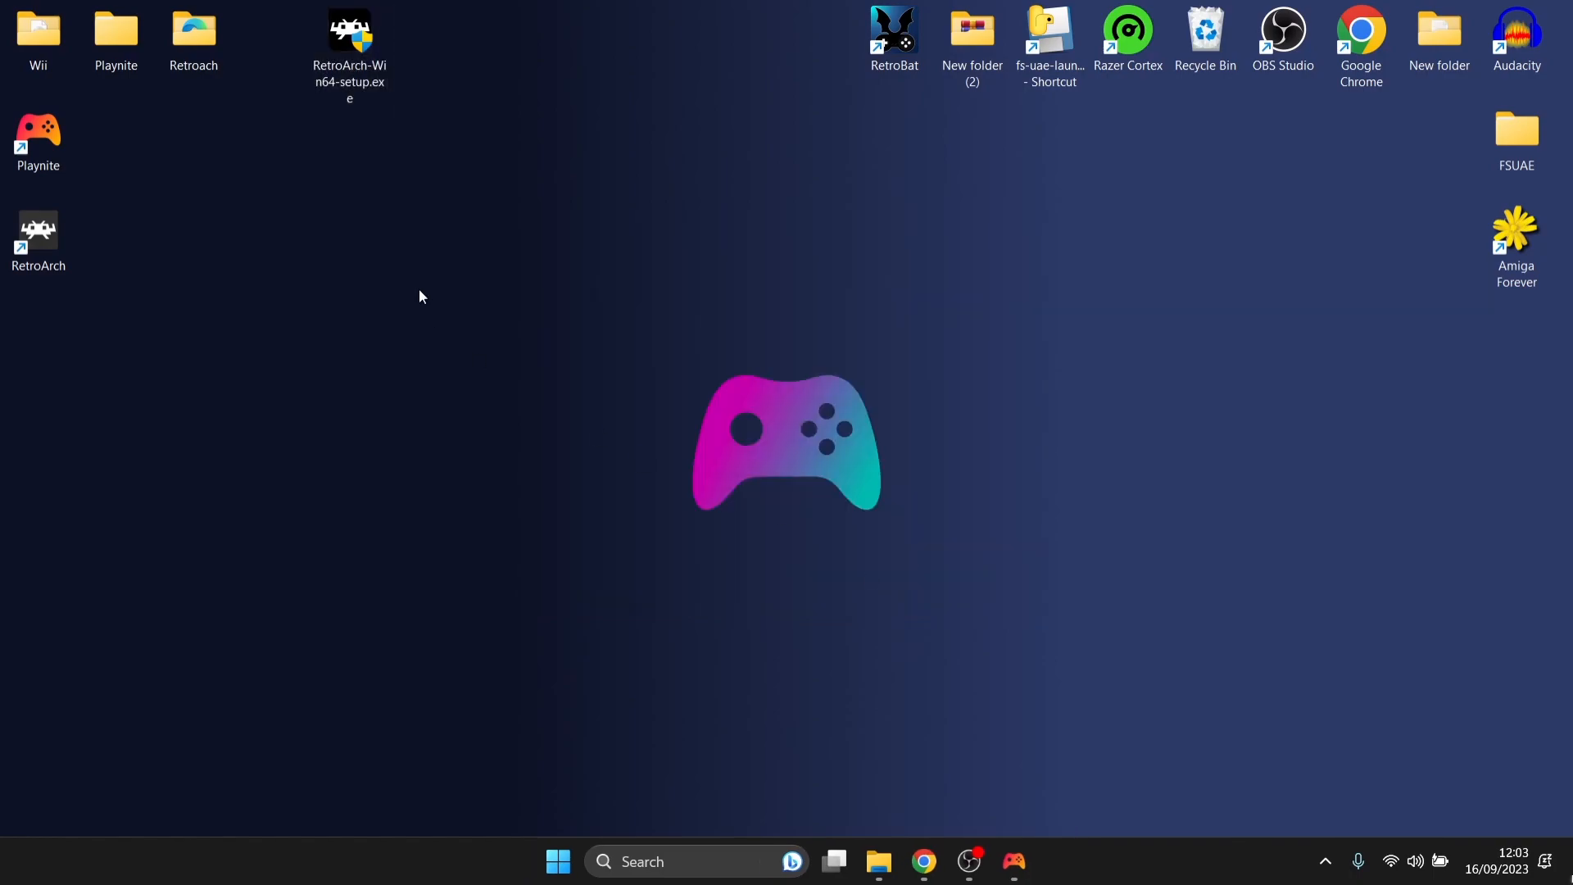
Step: Delete RetroArch-Win64-setup.exe from the desktop and launch RetroArch from its desktop shortcut
right_click(352, 65)
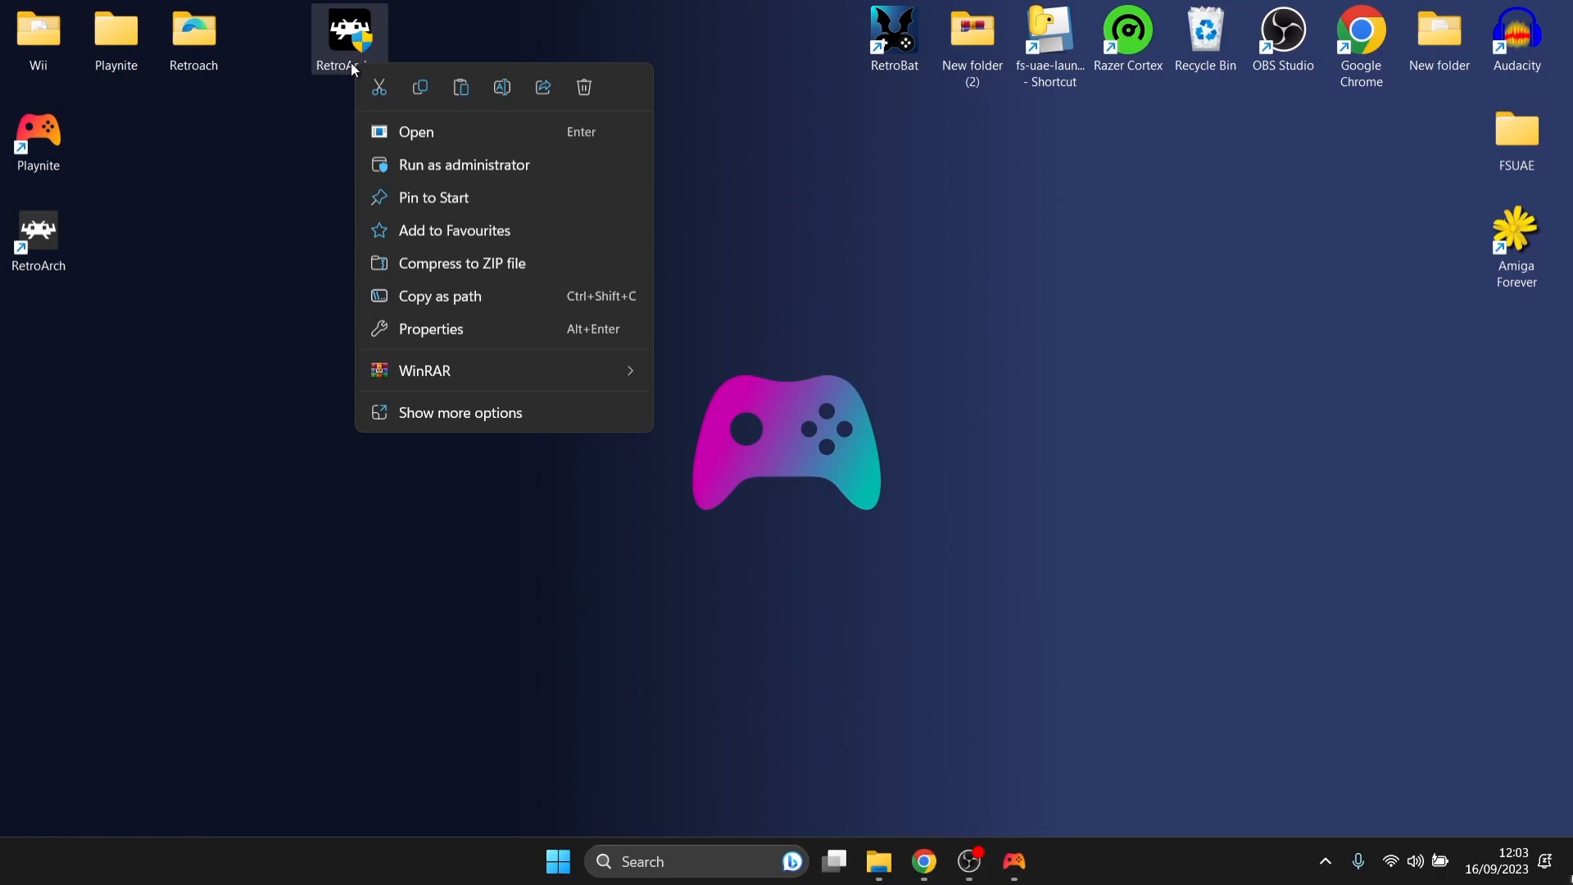
left_click(585, 90)
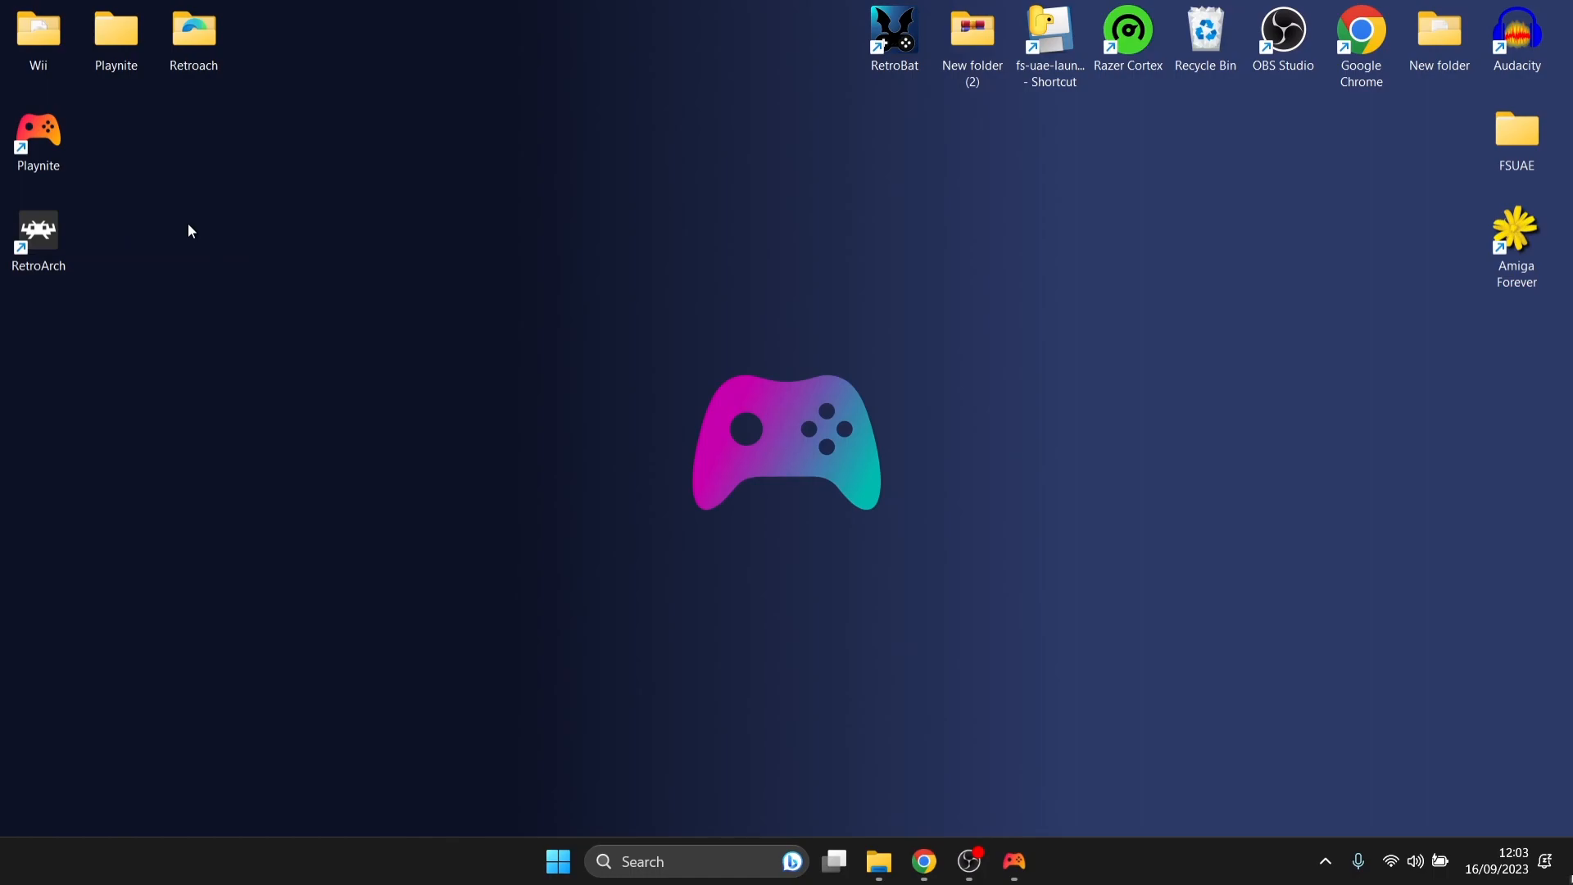
double_click(57, 239)
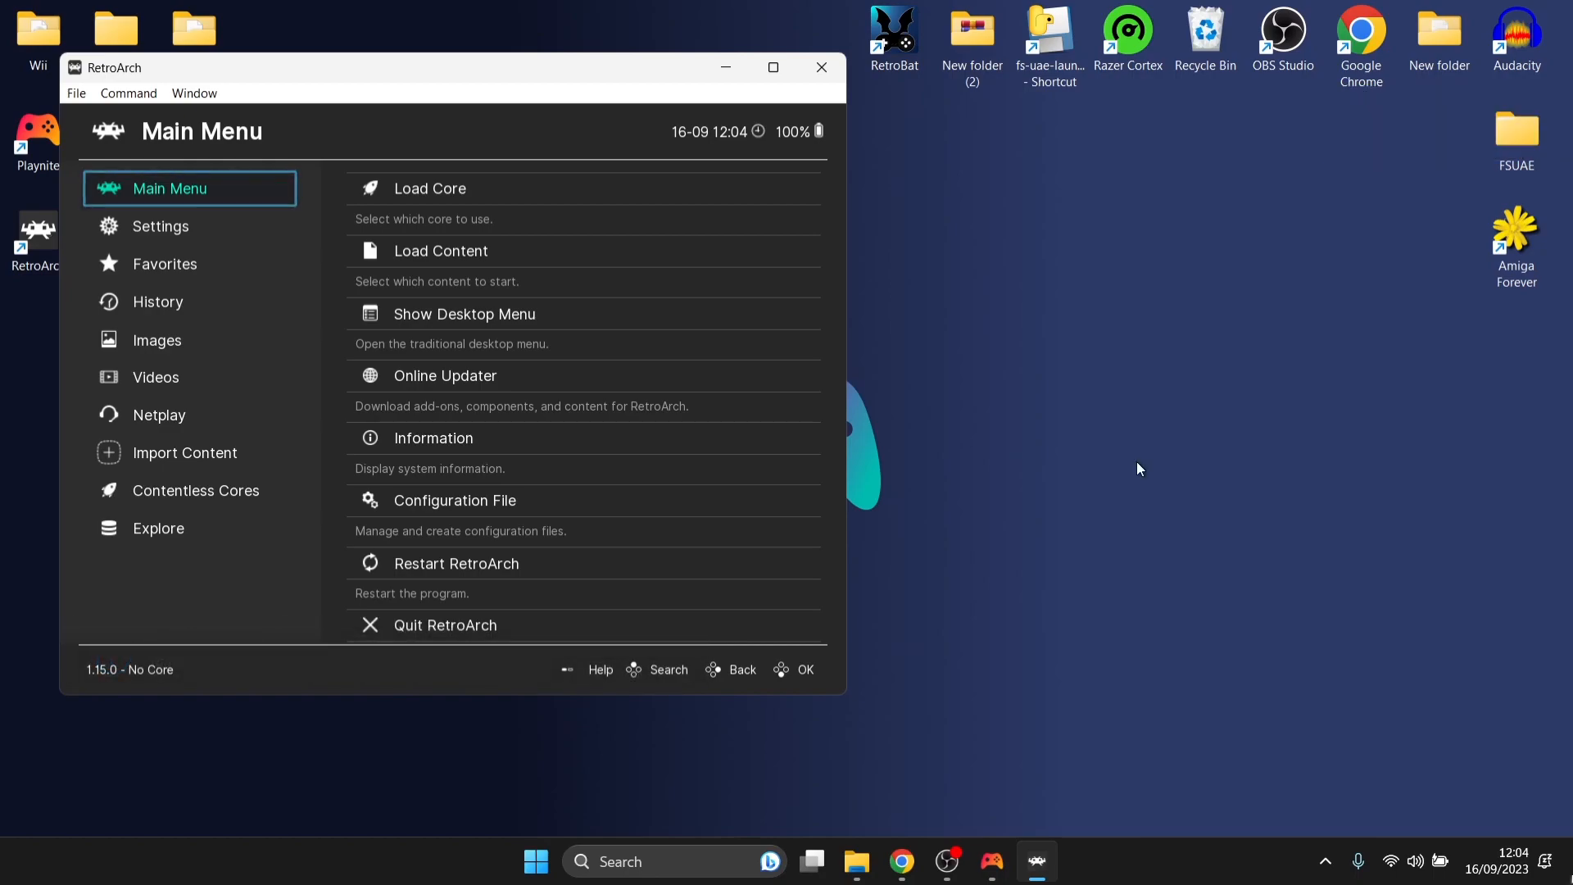
Step: Turn on Start in Fullscreen Mode in the video settings' Fullscreen Mode options and return to the Main Menu
key("Down")
key("Right")
key("Down")
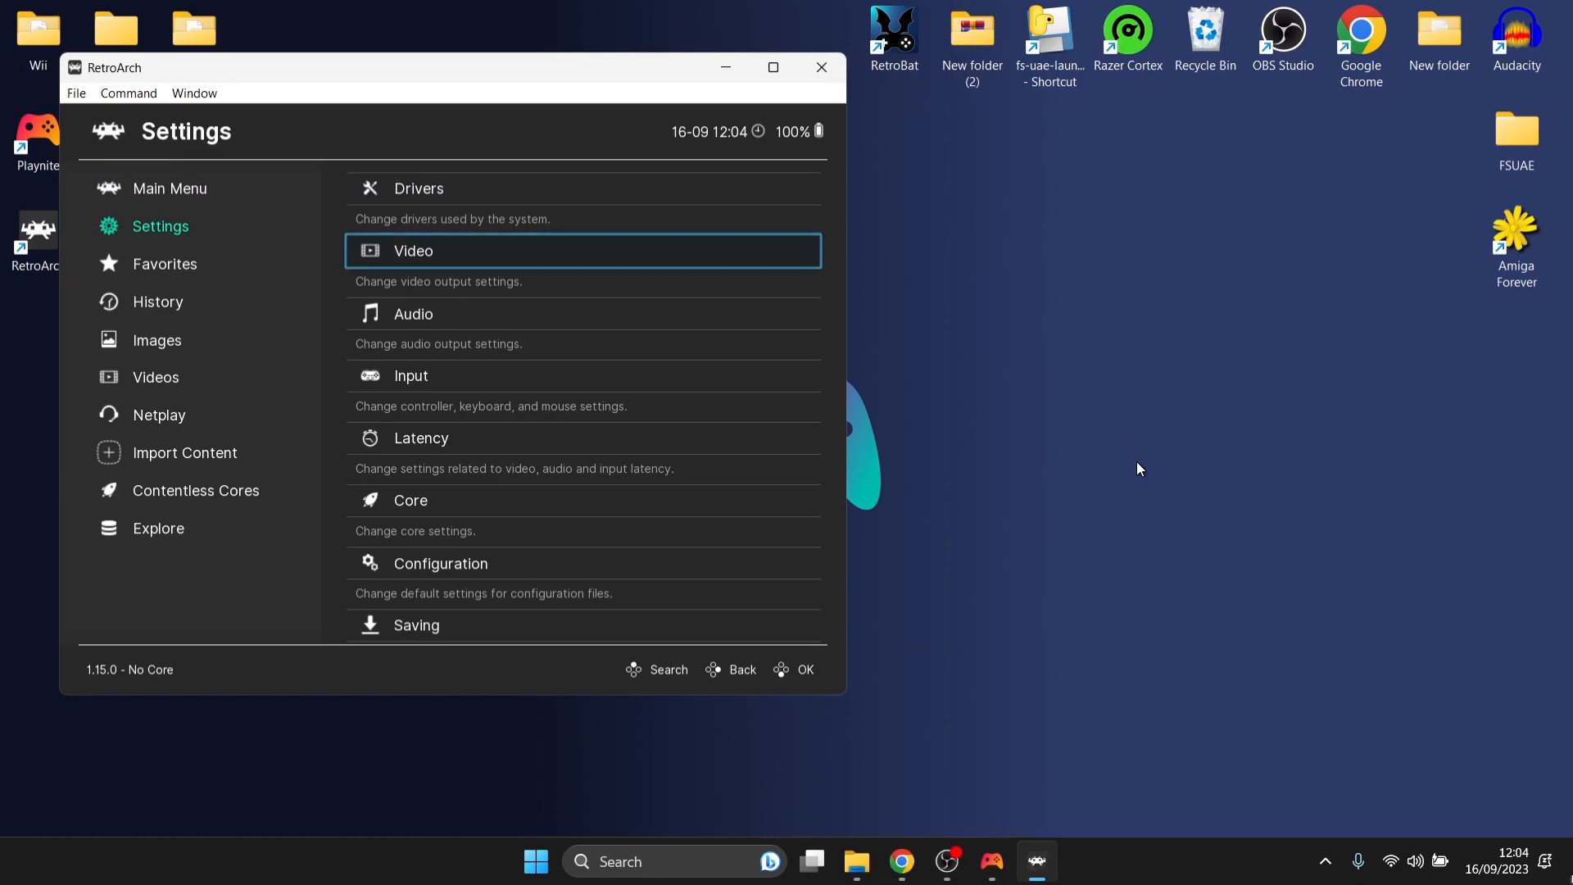
key("Return")
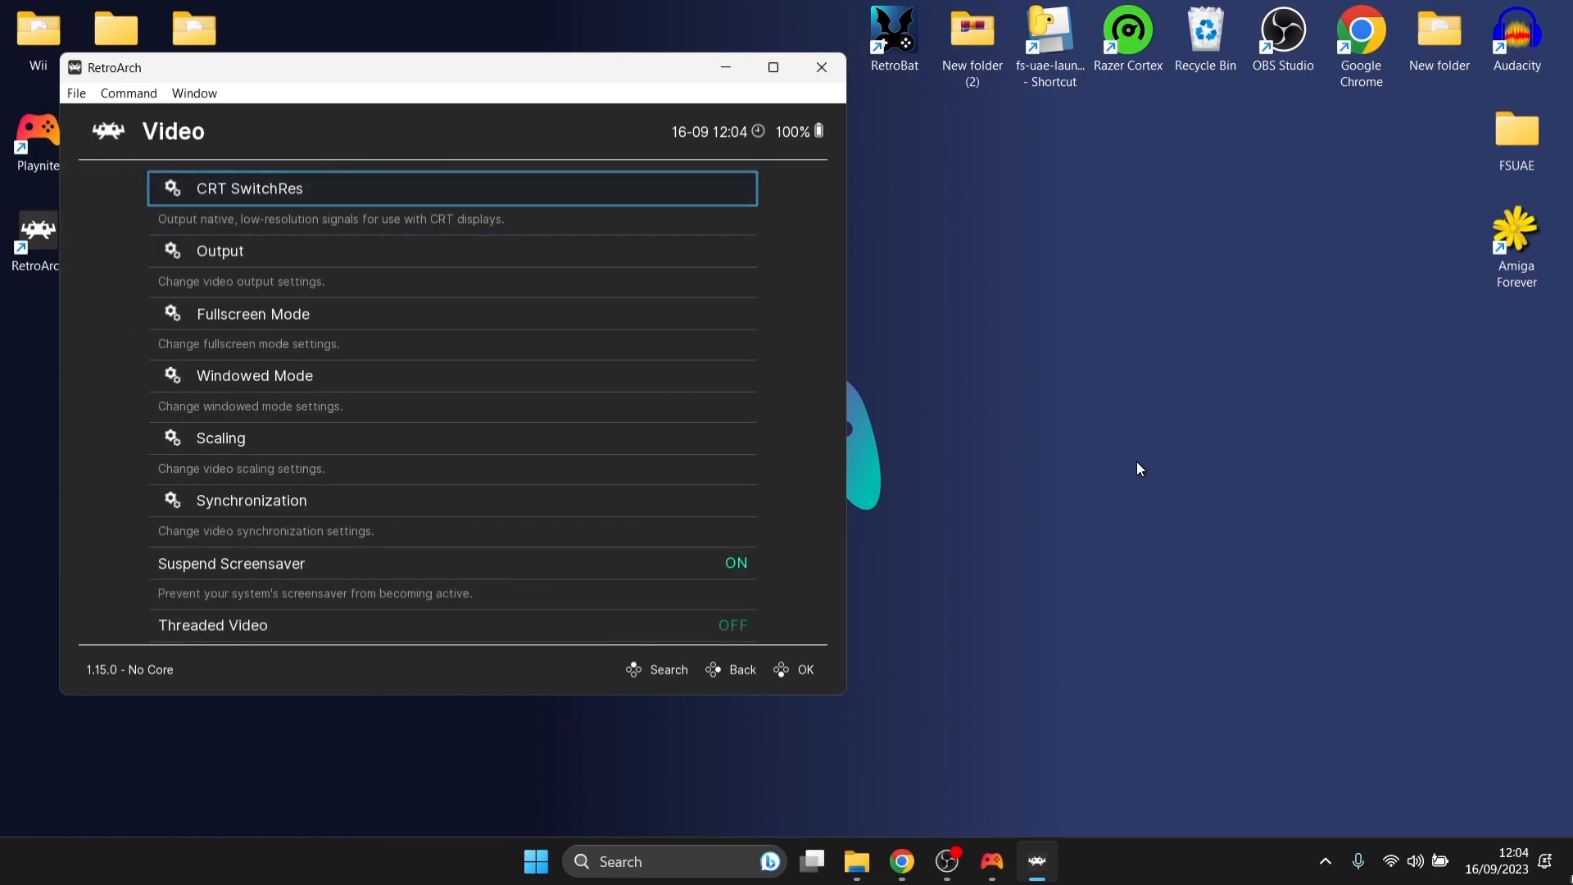
key("Down")
key("Down")
key("Return")
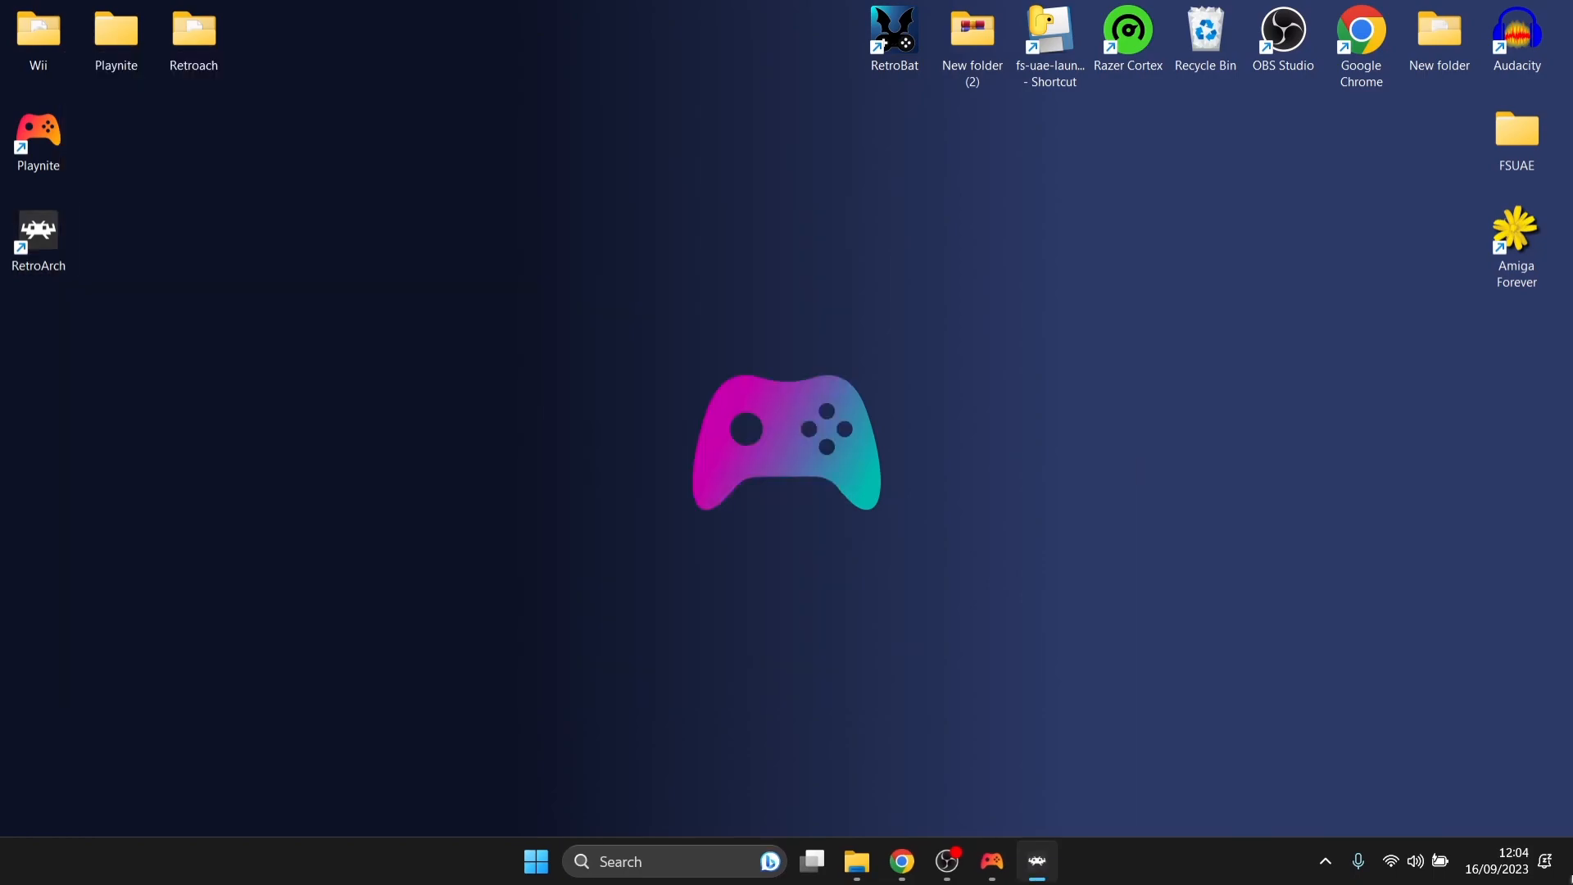
key("f")
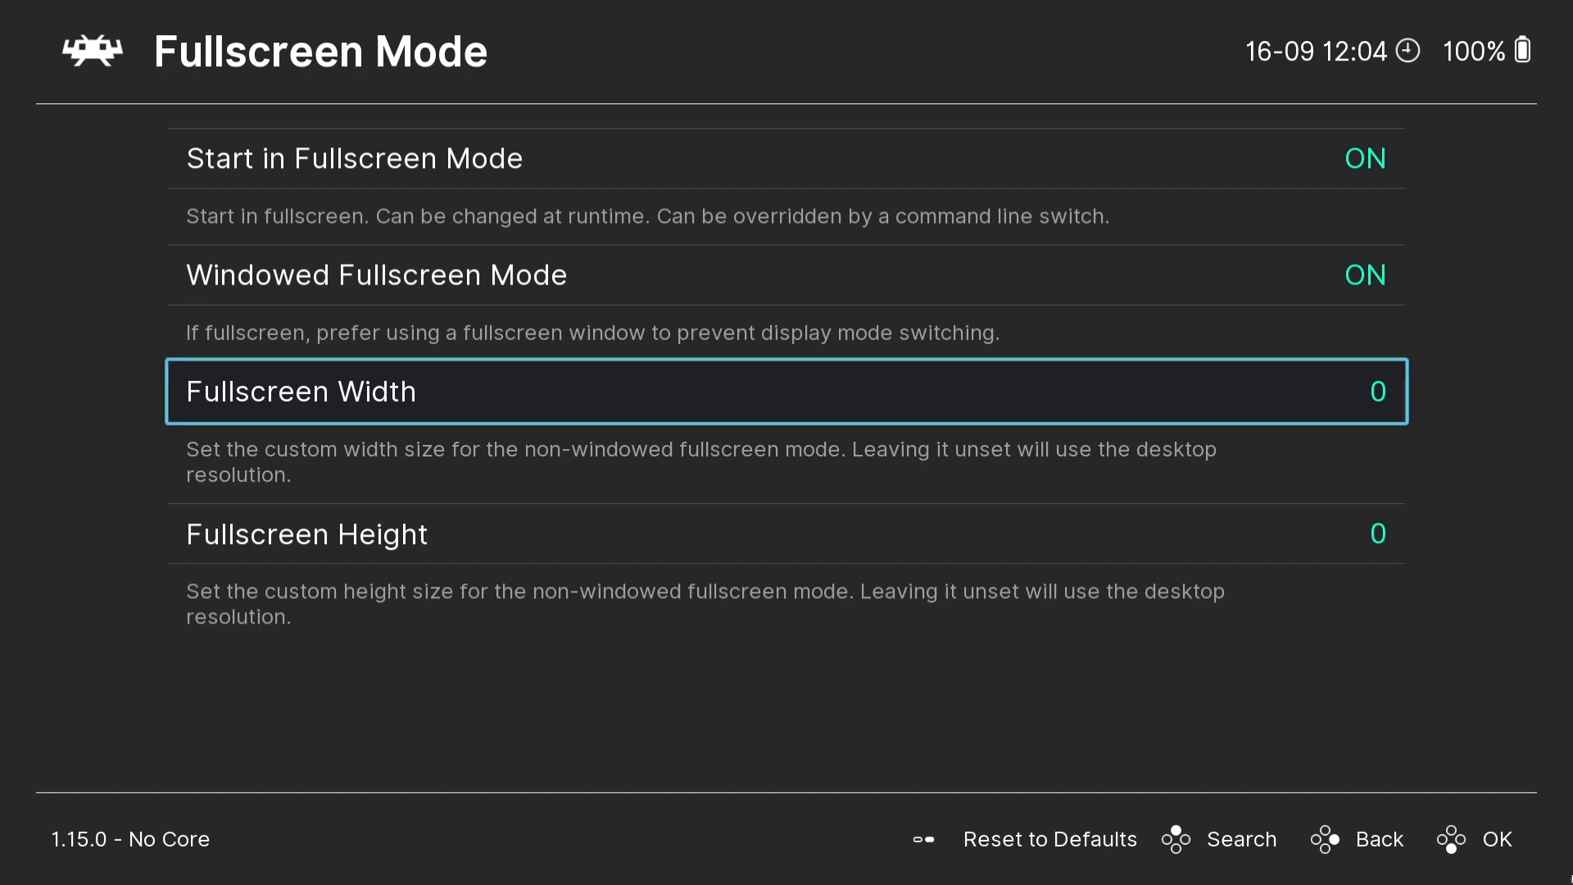
key("BackSpace")
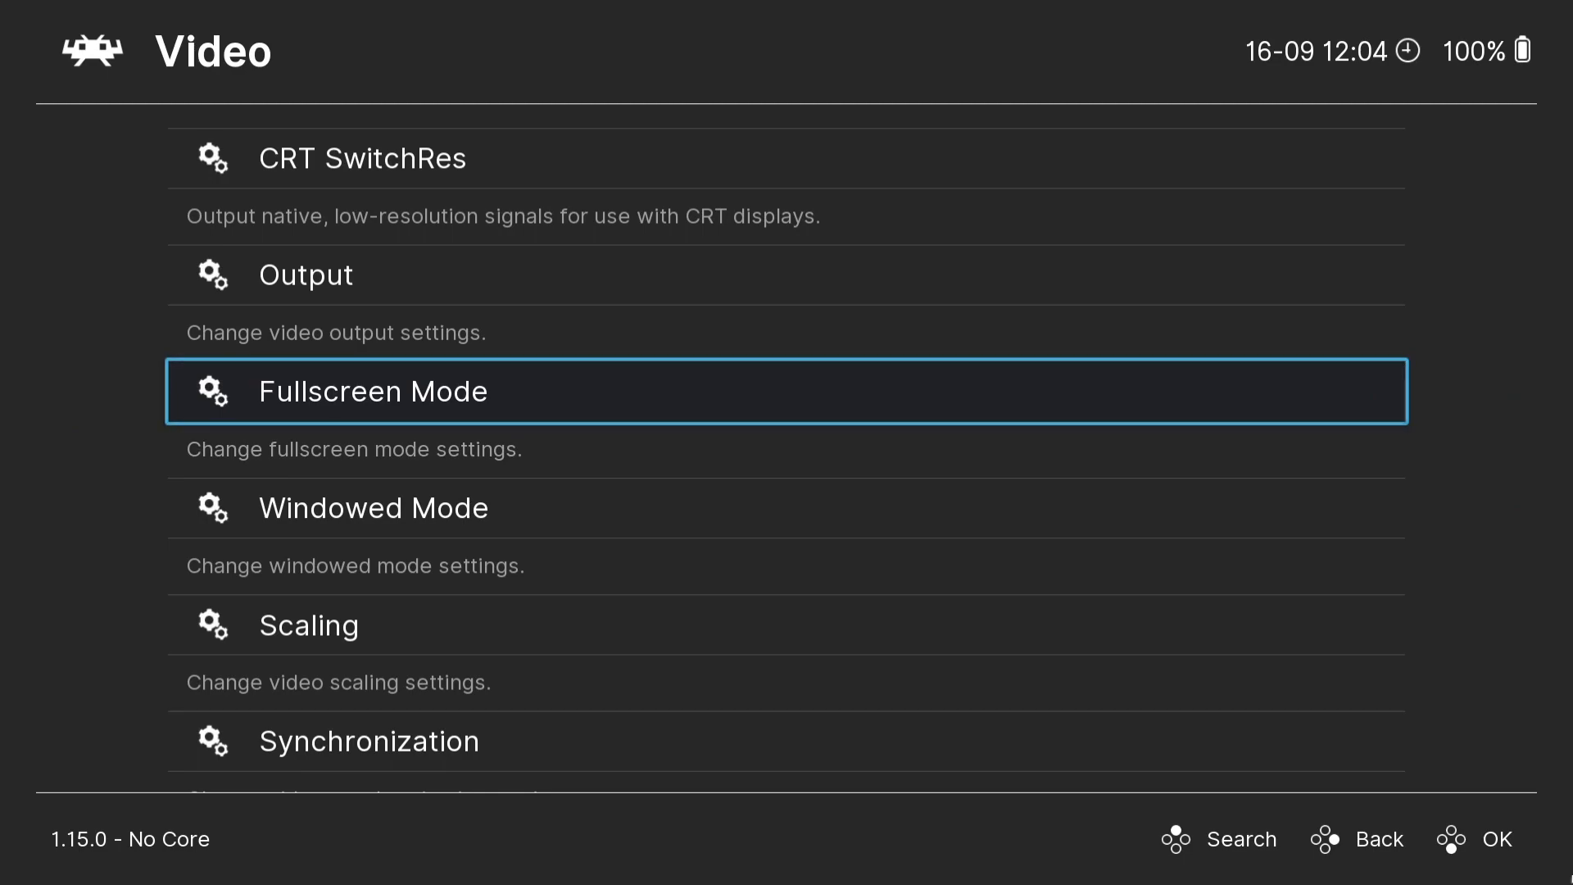
key("BackSpace")
key("BackSpace")
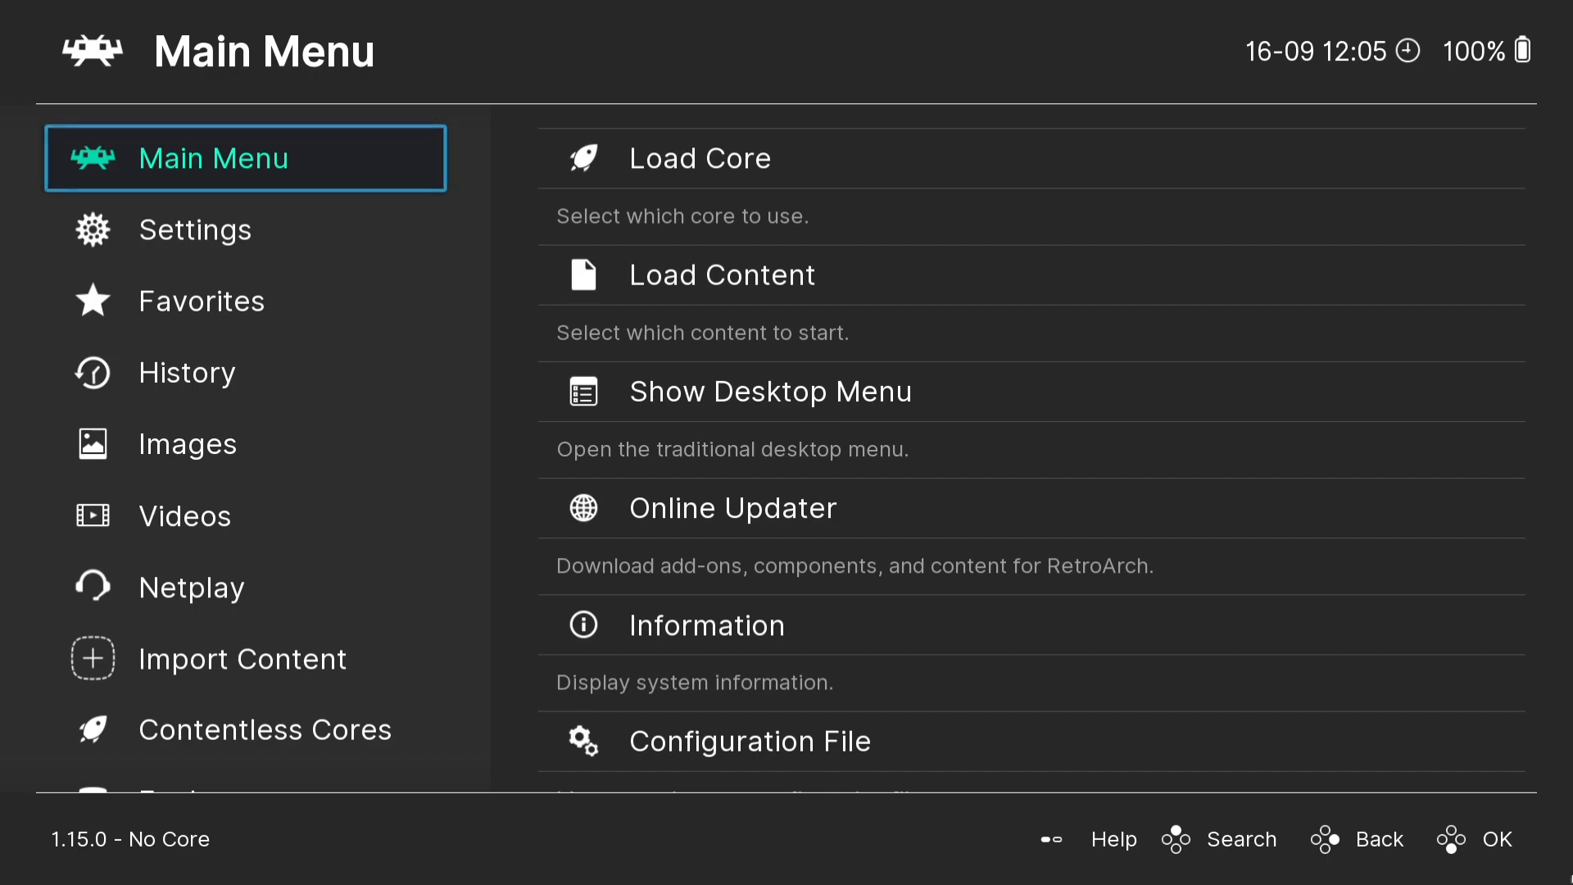
Step: Download the Nintendo - GameCube / Wii (Dolphin) core with the Core Downloader and return to the Main Menu
key("Right")
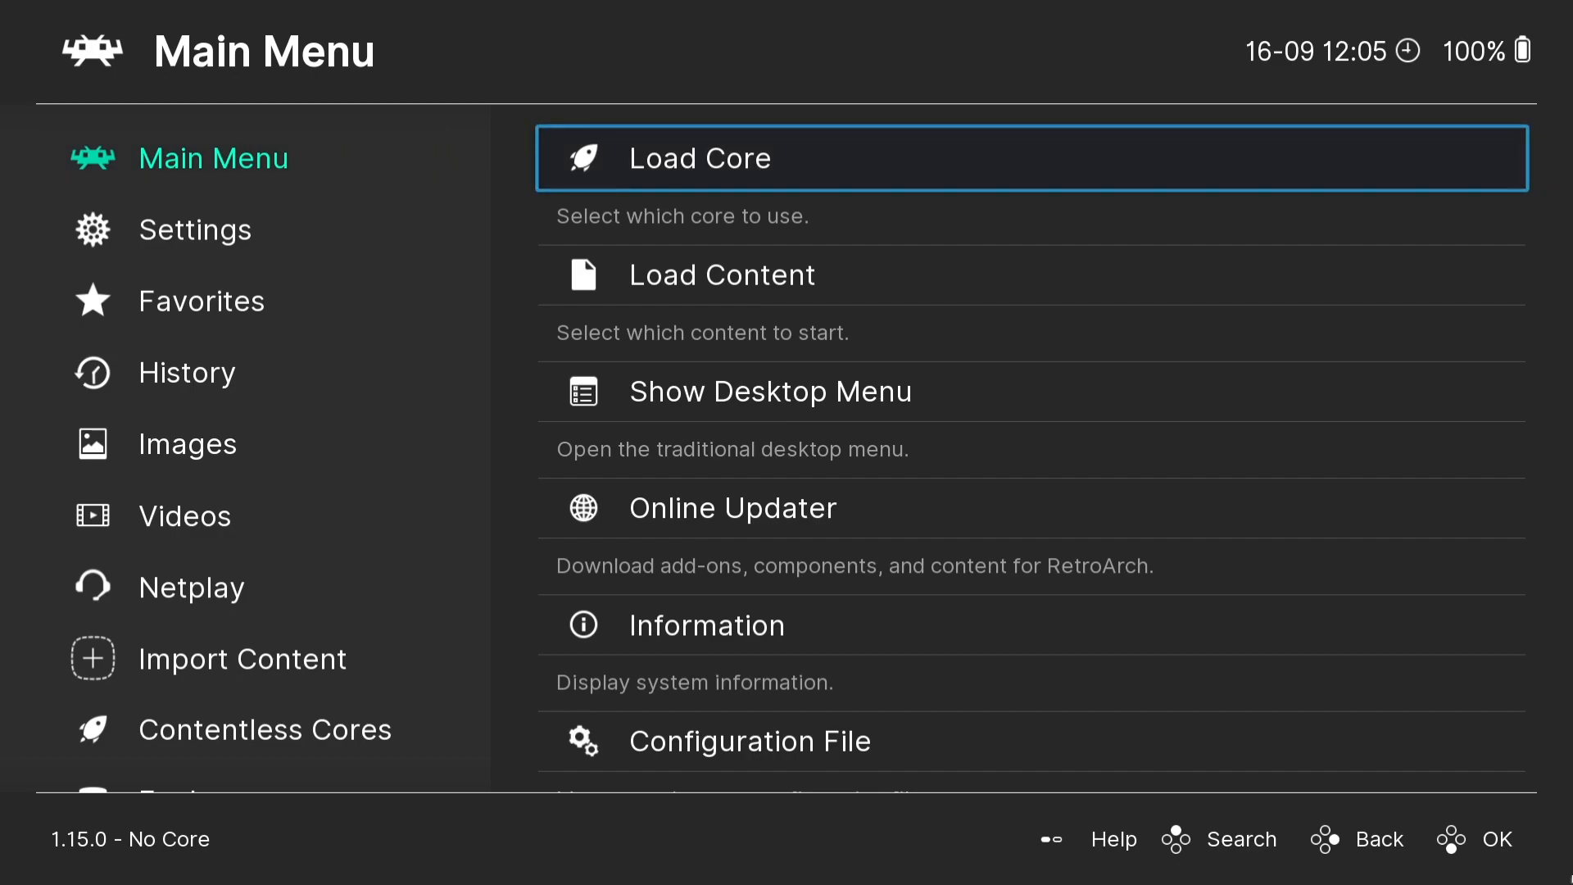
key("Down")
key("Down")
key("Down")
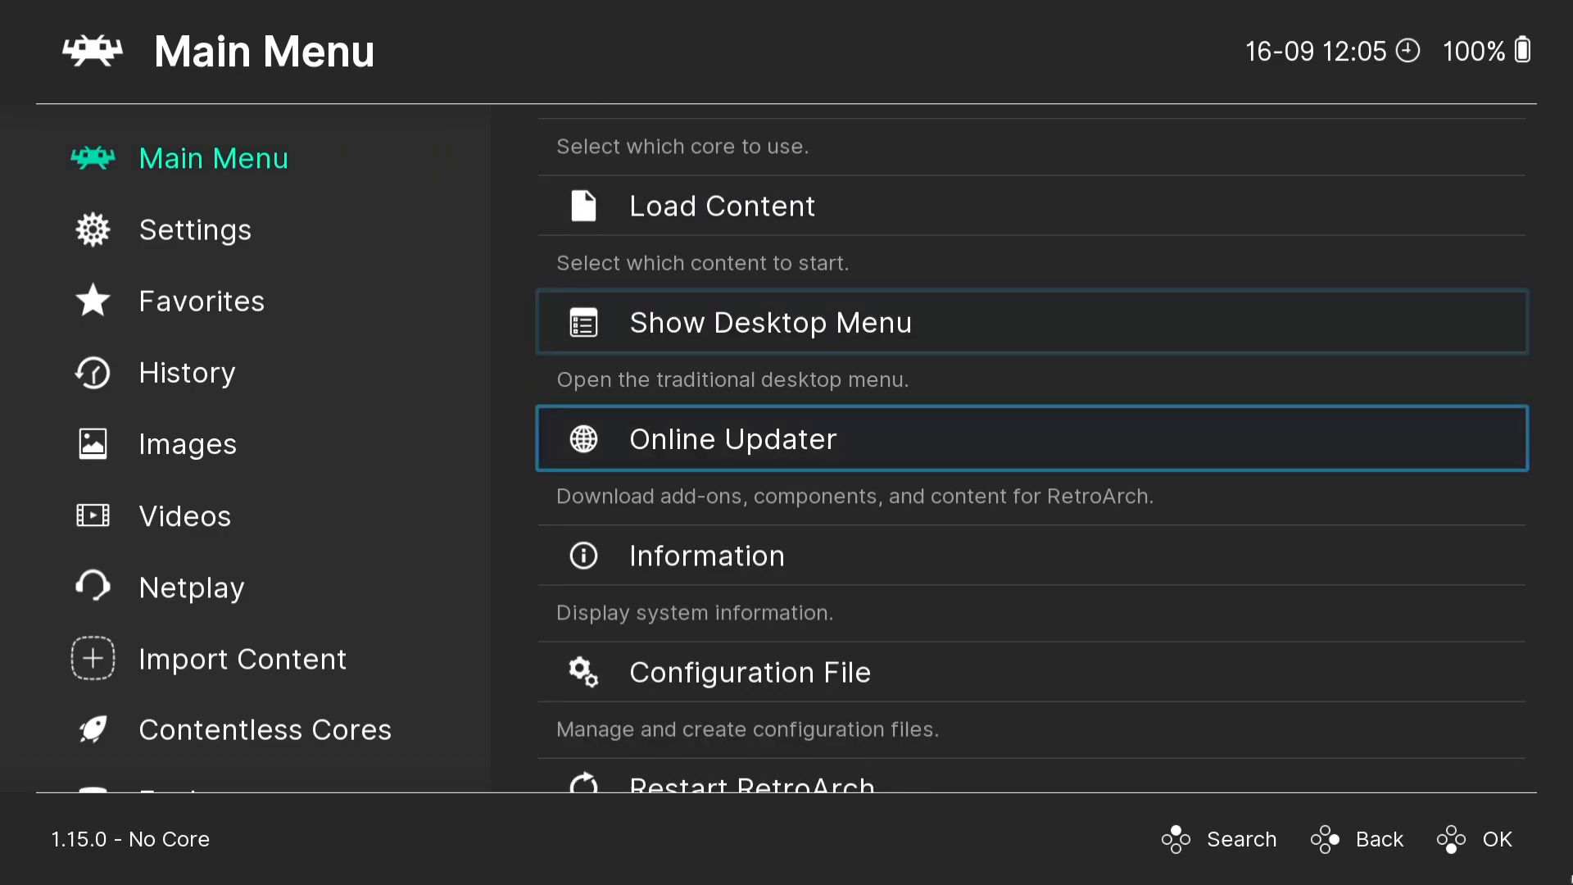
key("Return")
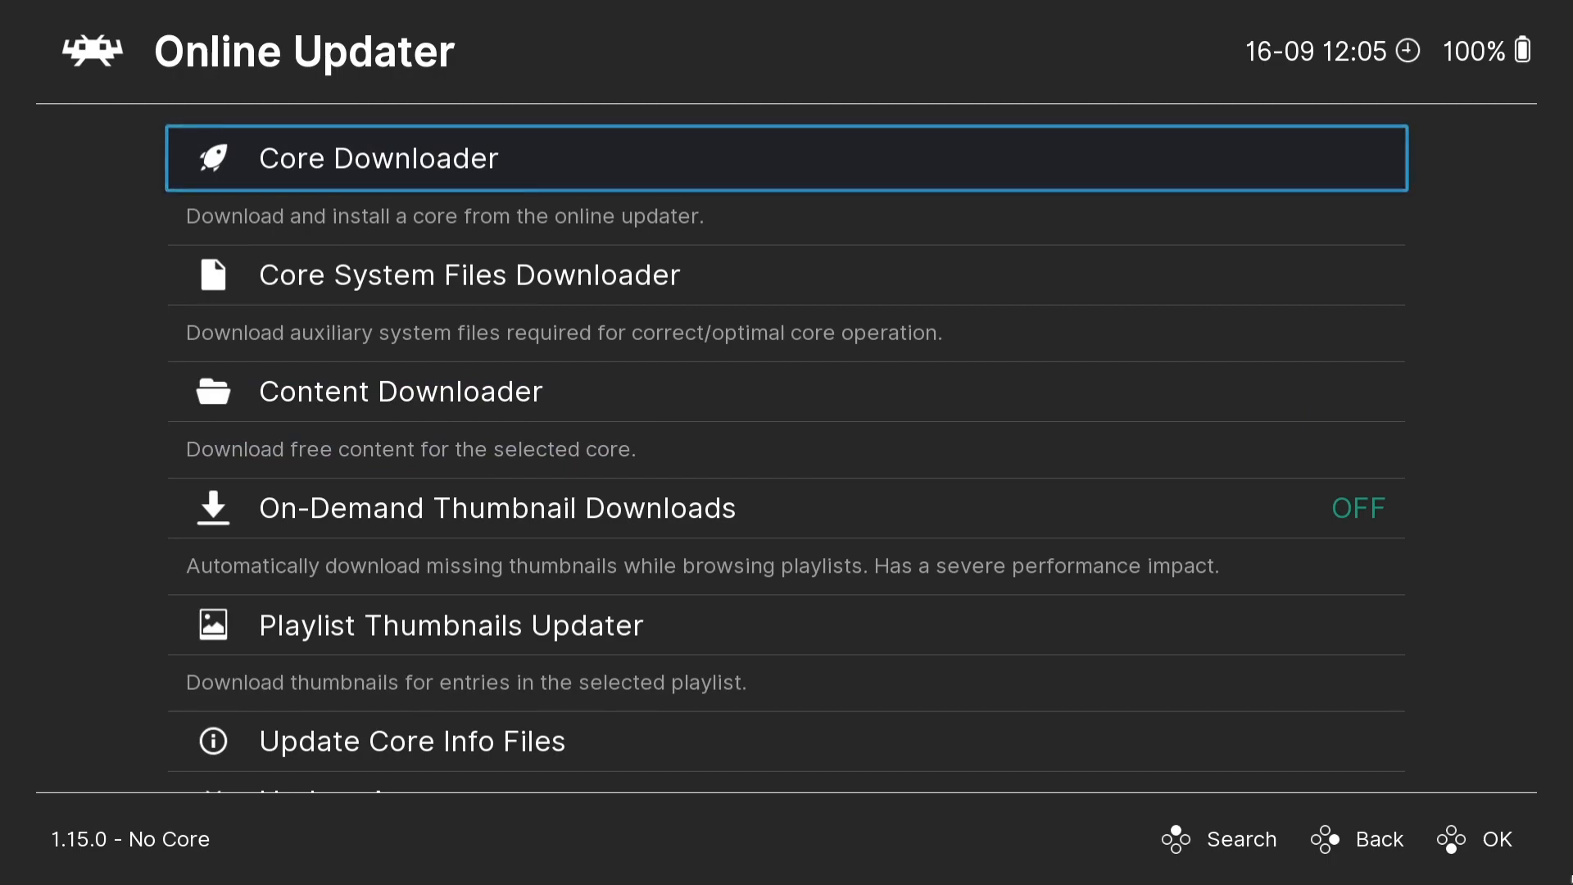
key("Return")
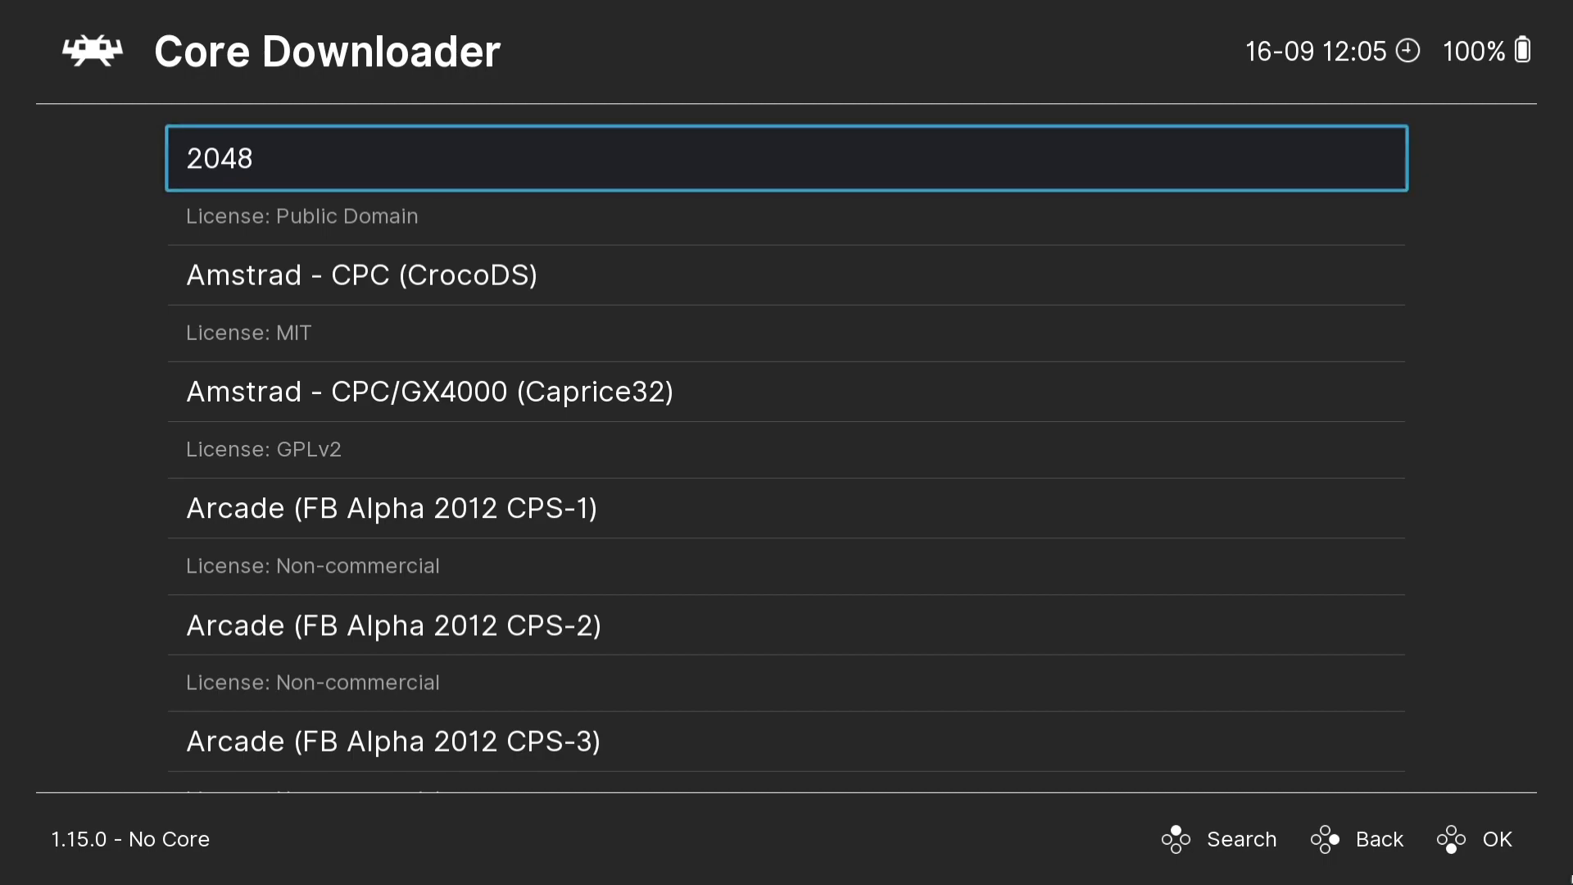
key("Down")
key("Down")
key("Down")
key("Down")
key("Down")
key("Down")
key("Down")
key("Down")
key("Down")
key("Down")
key("Down")
key("Down")
key("Down")
key("Down")
key("Down")
key("Down")
key("Down")
key("Down")
key("Down")
key("Down")
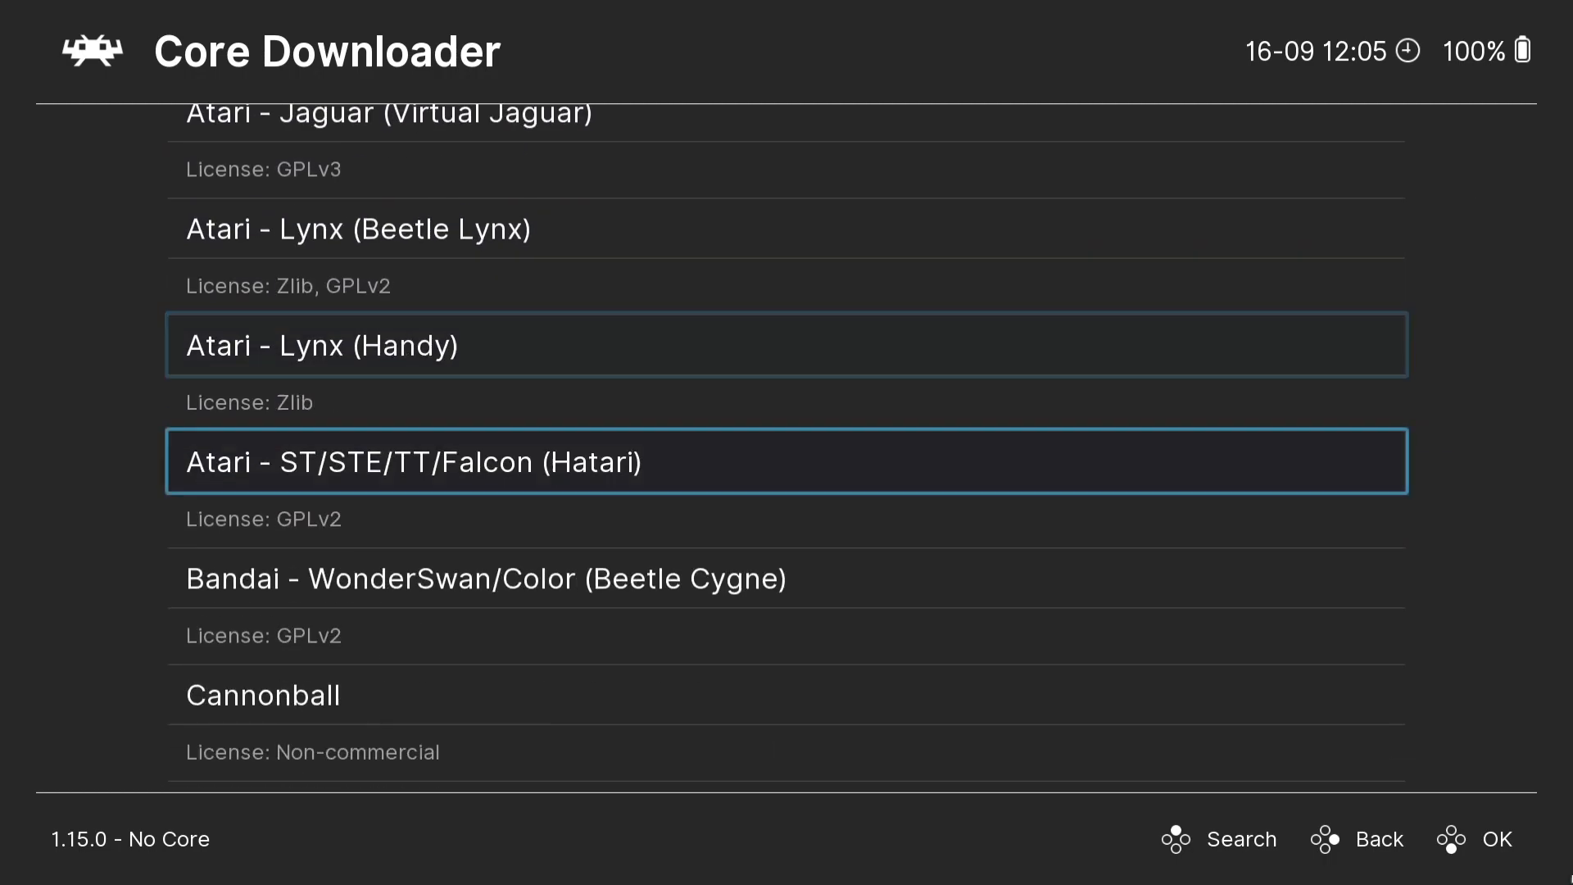
key("Down")
key("Down")
key("Down")
key("Down")
key("Down")
key("Down")
key("Down")
key("Down")
key("Down")
key("Down")
key("Down")
key("Down")
key("Down")
key("Down")
key("Down")
key("Down")
key("Down")
key("Down")
key("Down")
key("Down")
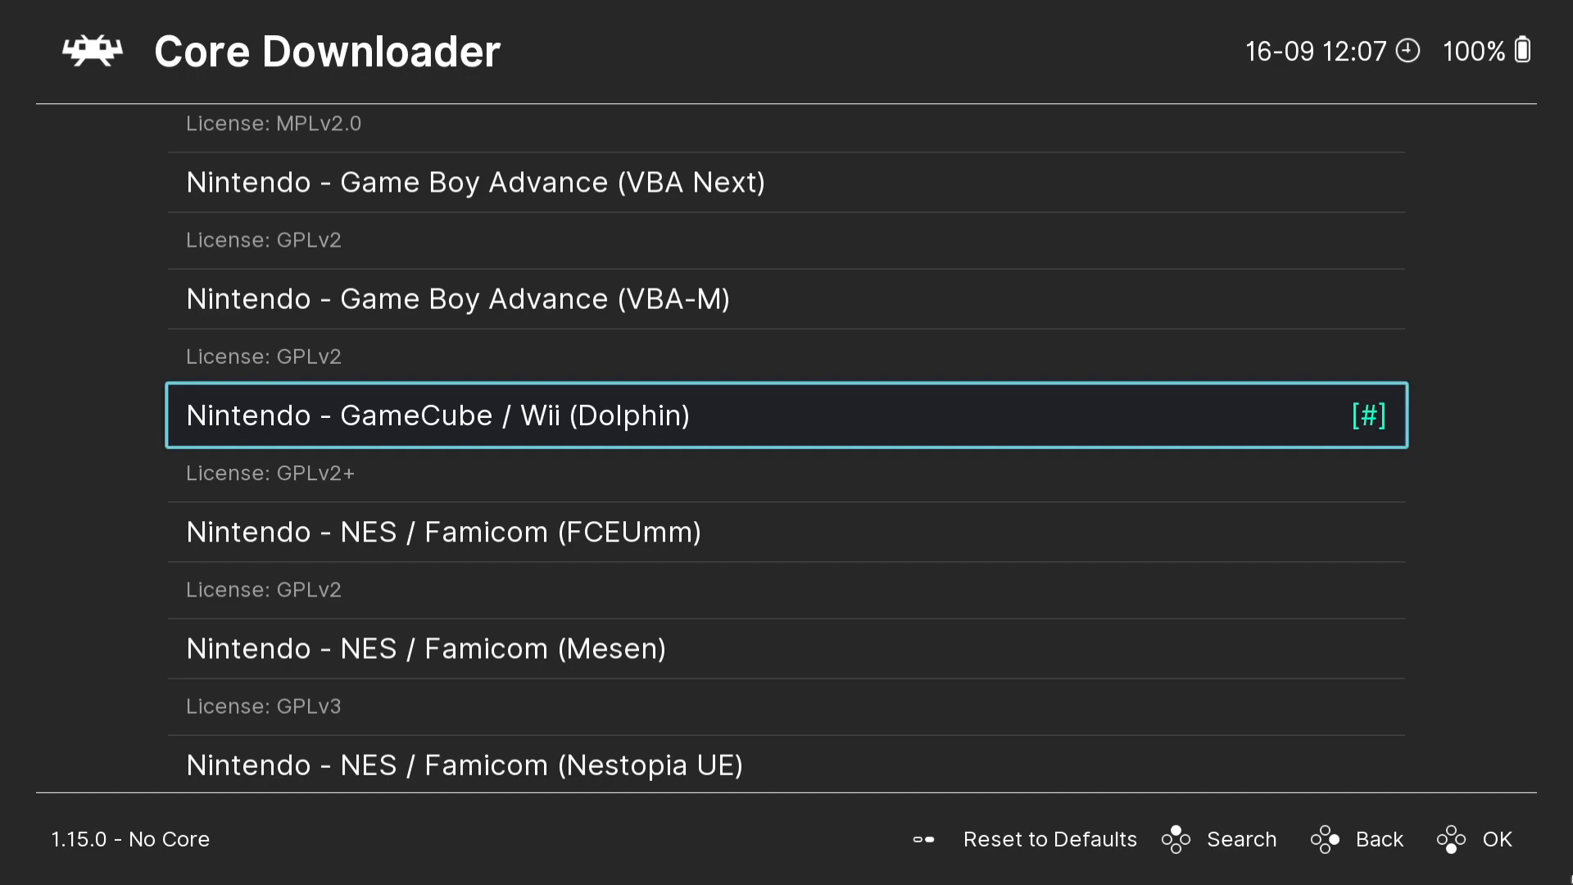
key("BackSpace")
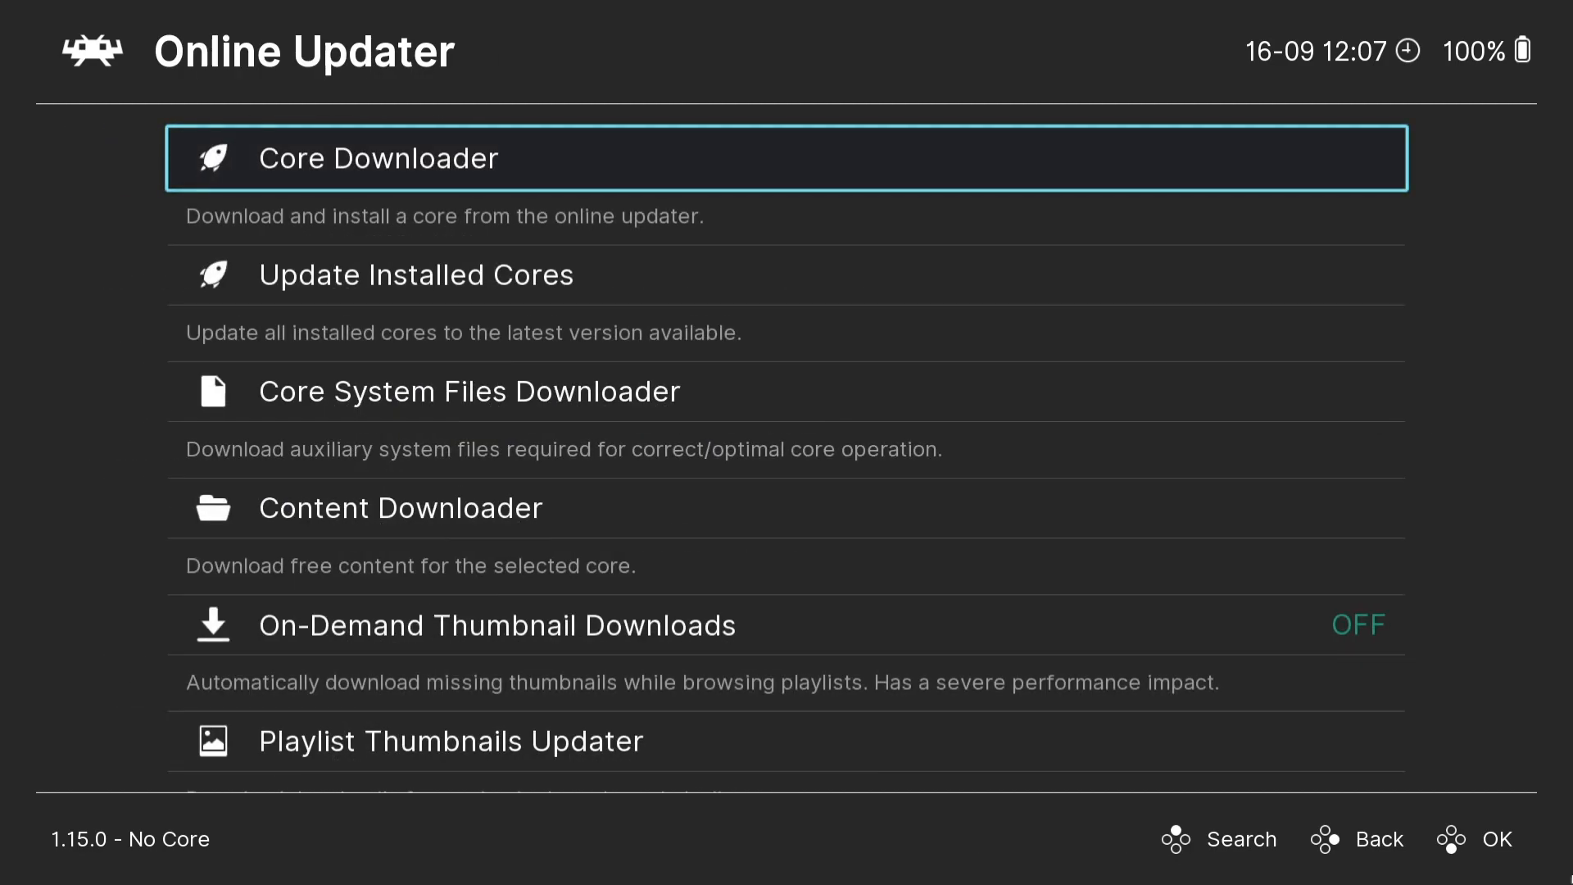
key("BackSpace")
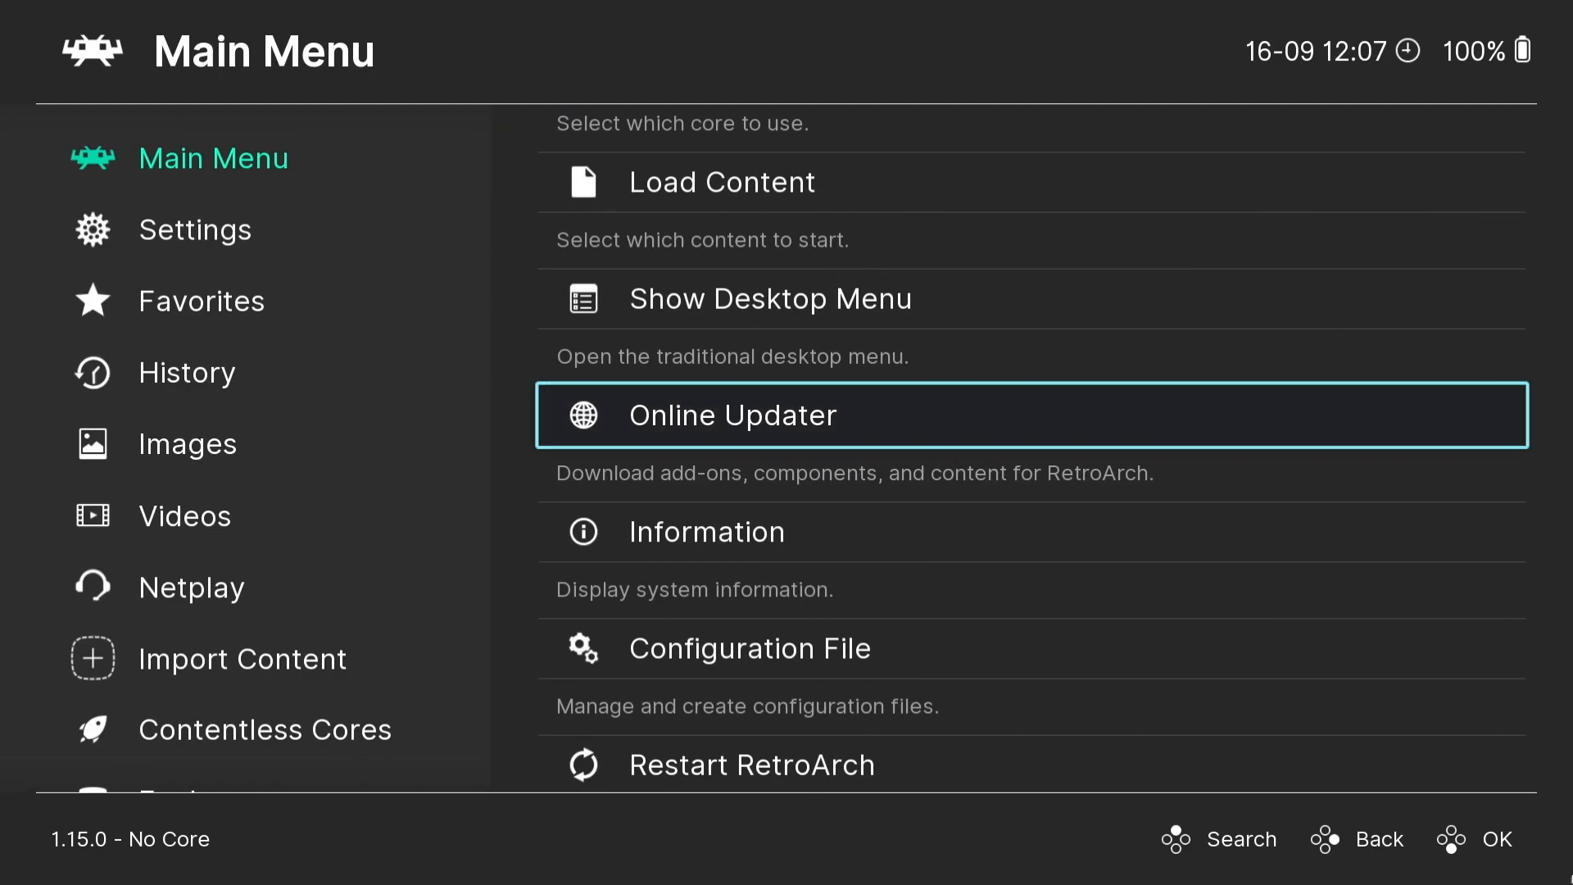
Step: Save the current RetroArch configuration over the existing configuration file and return to the Main Menu
key("Down")
key("Down")
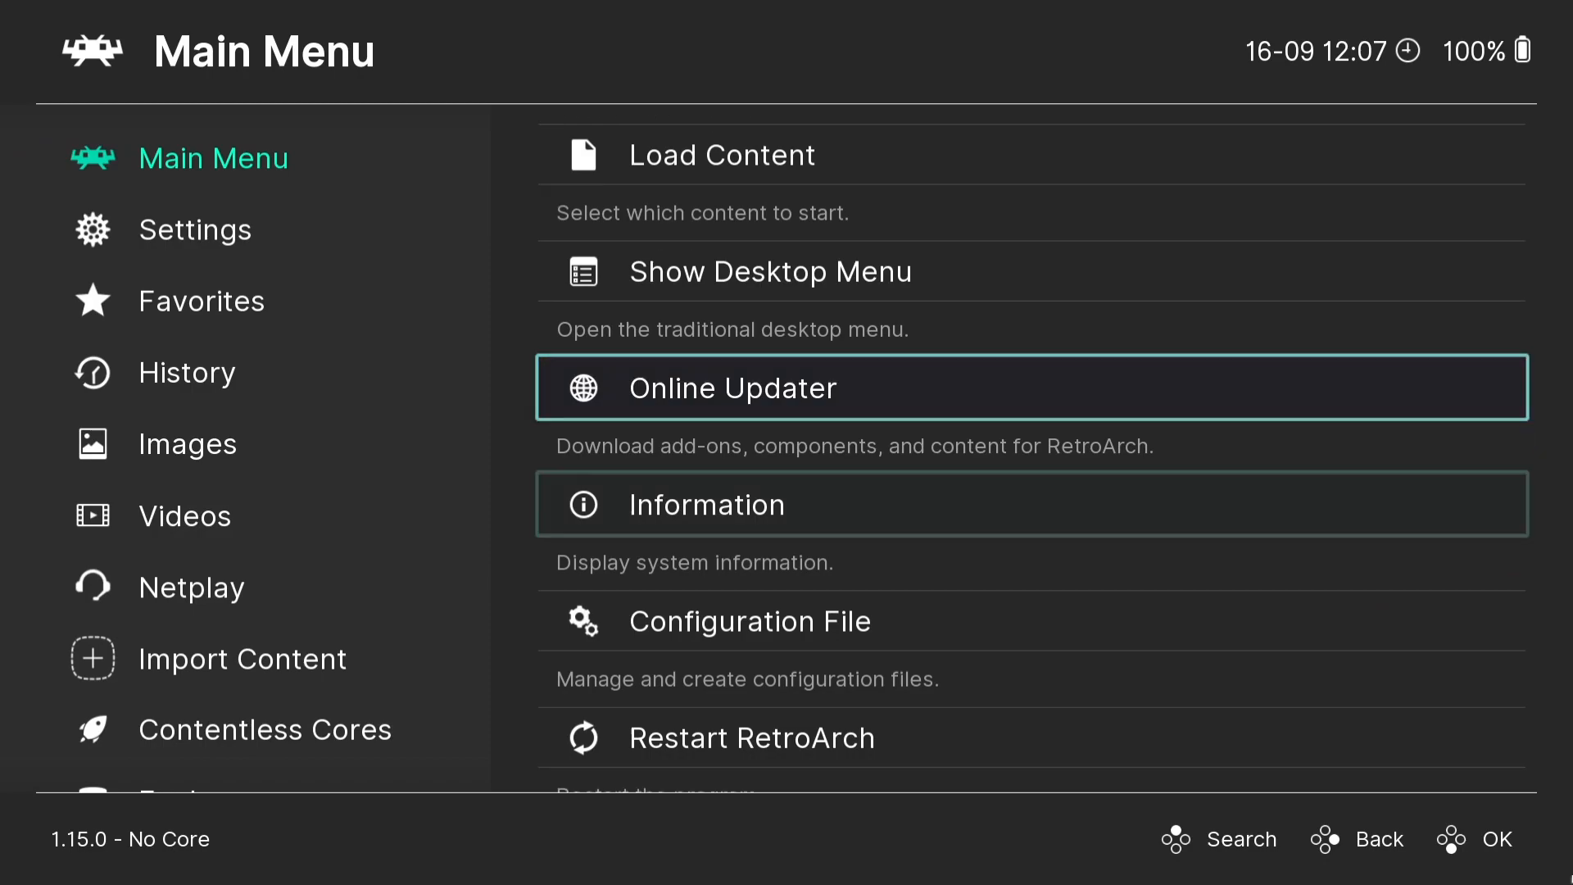
key("Return")
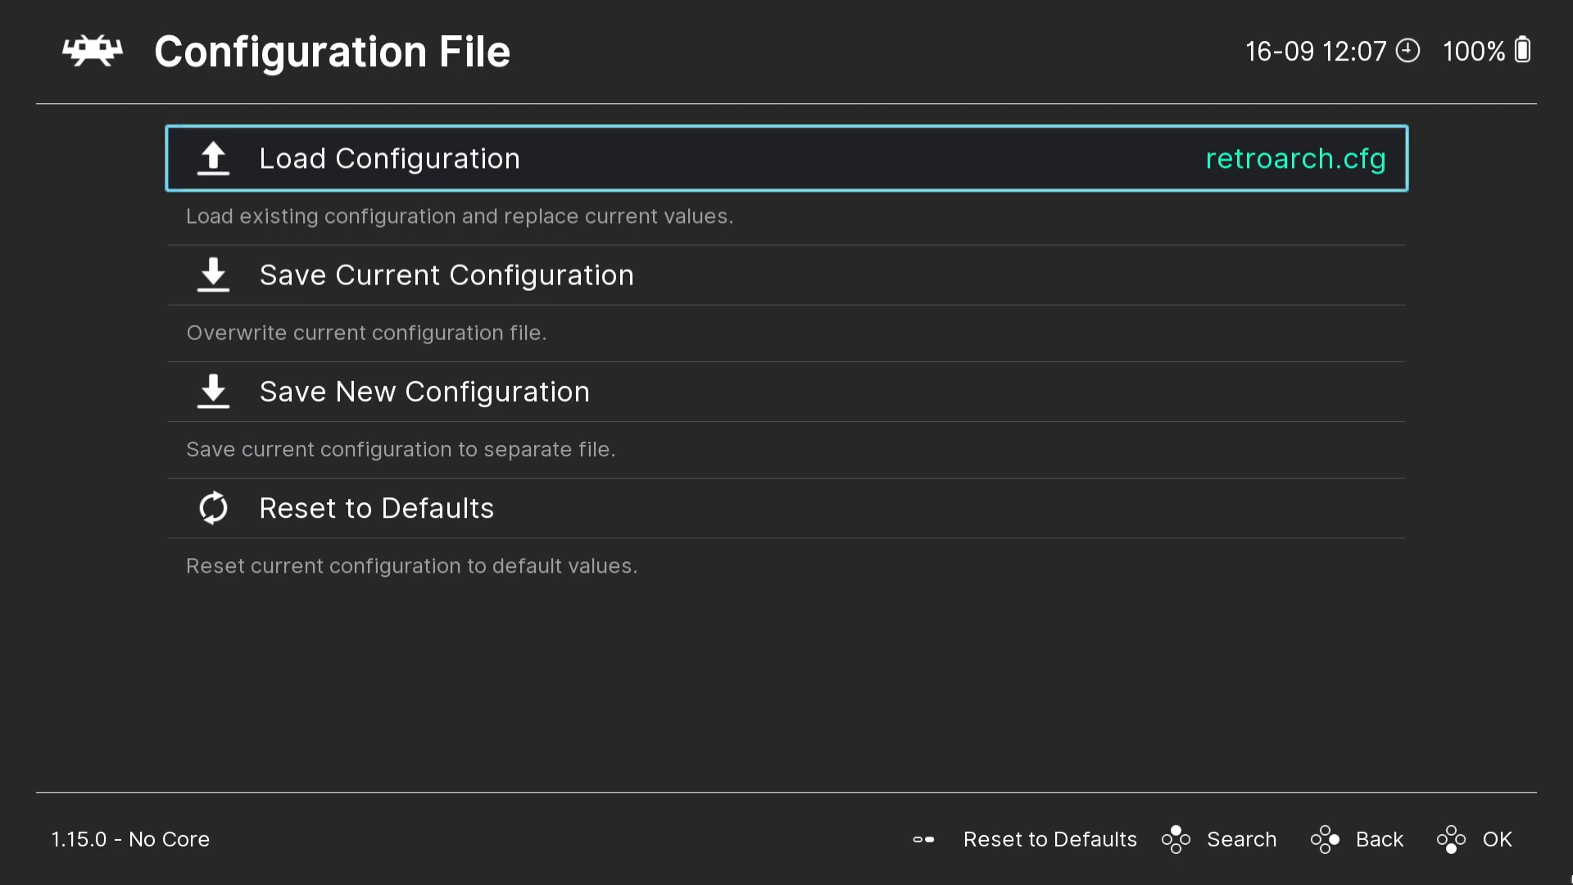
key("Down")
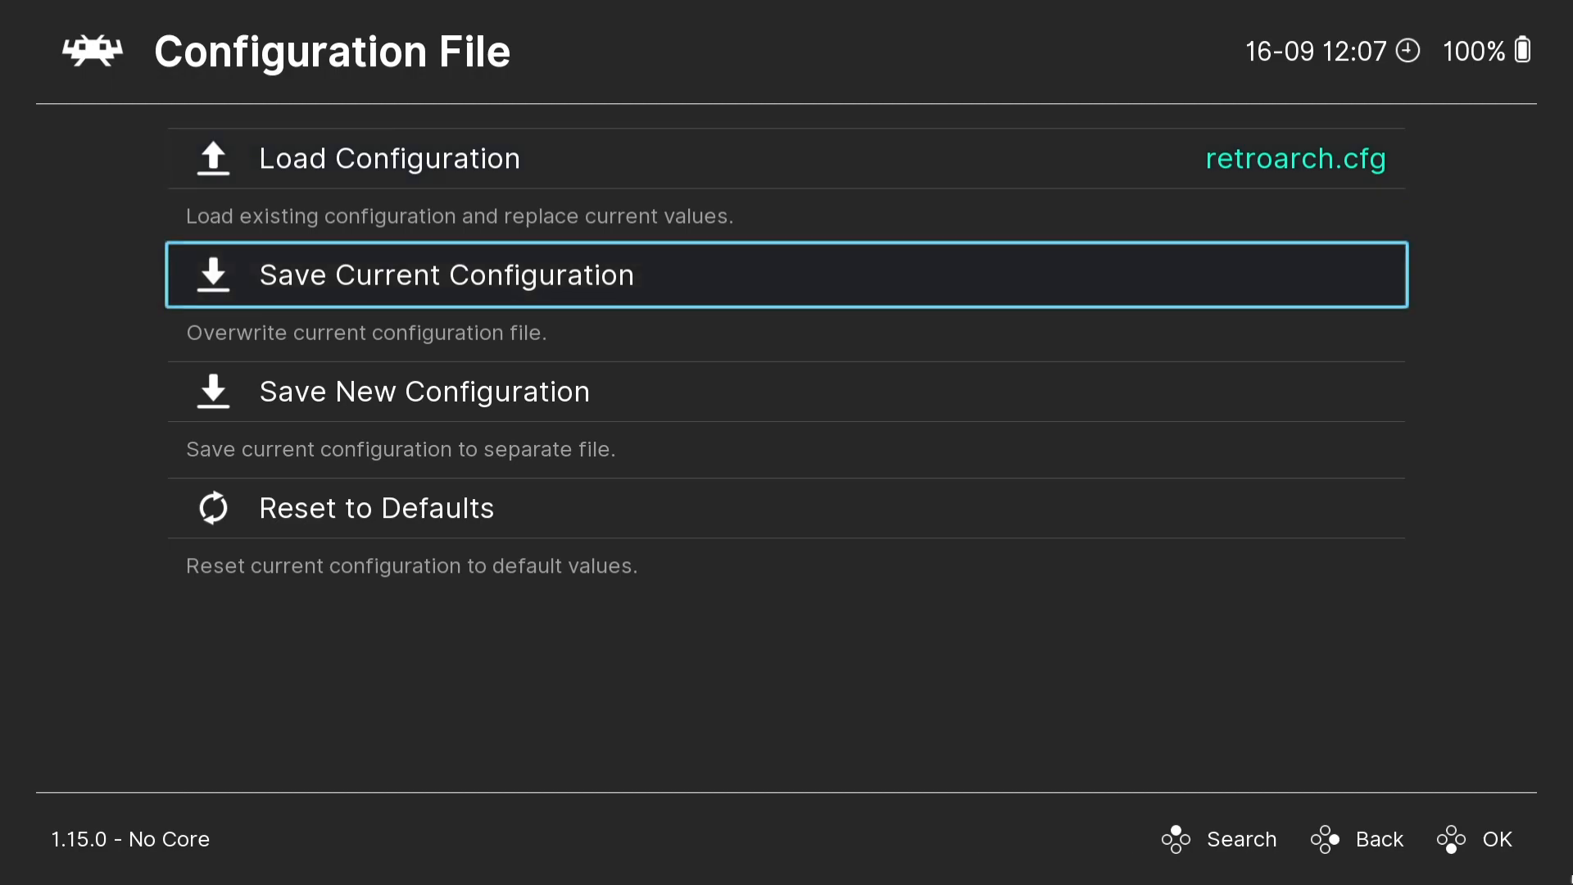
key("Return")
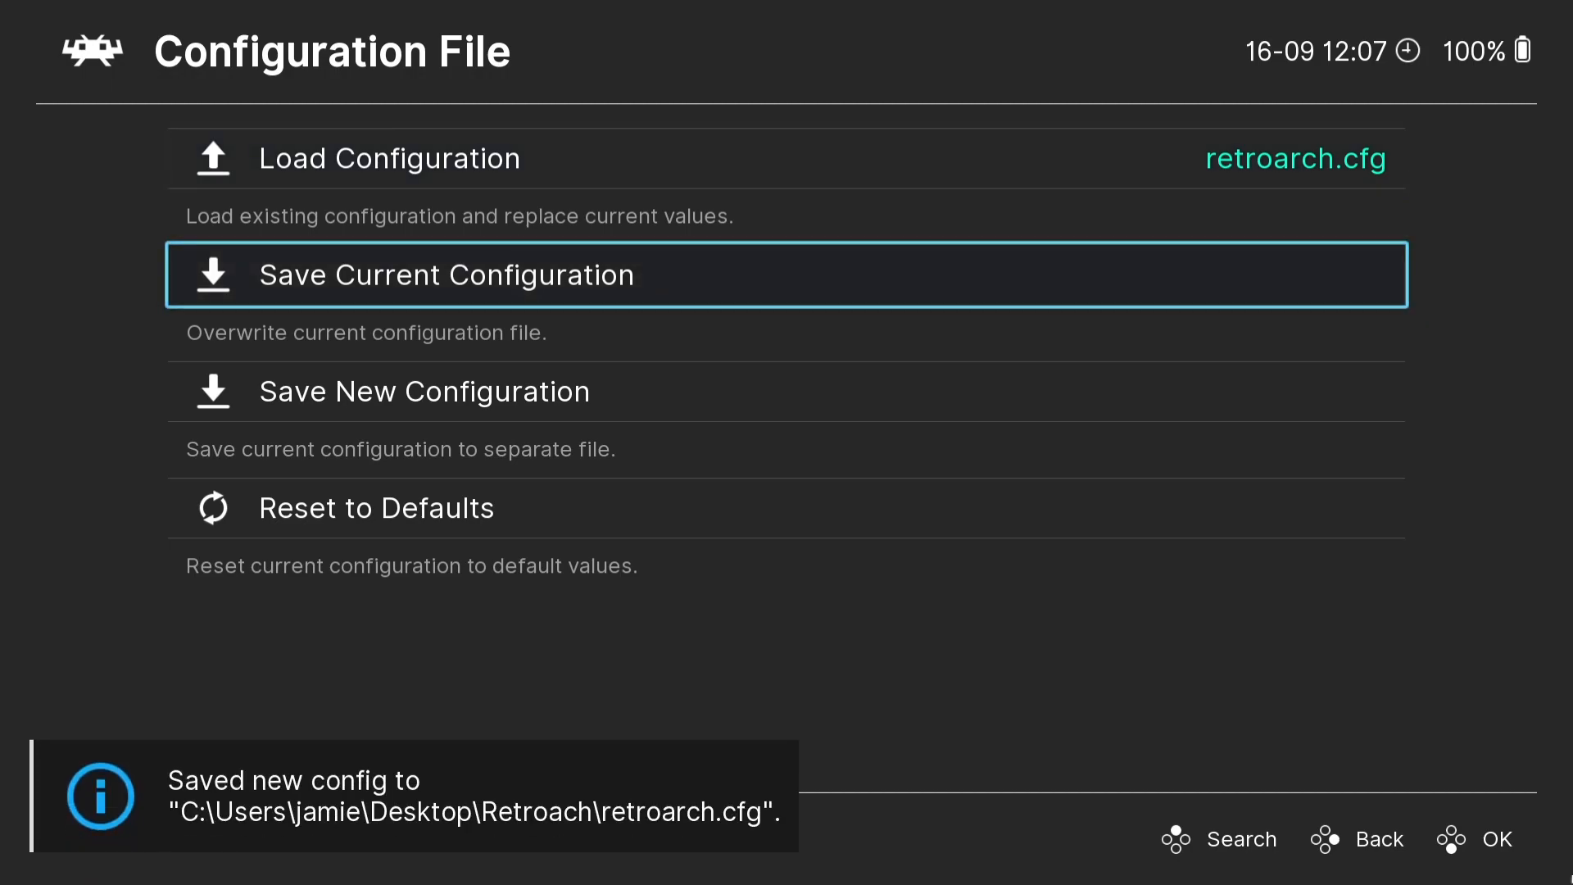
key("BackSpace")
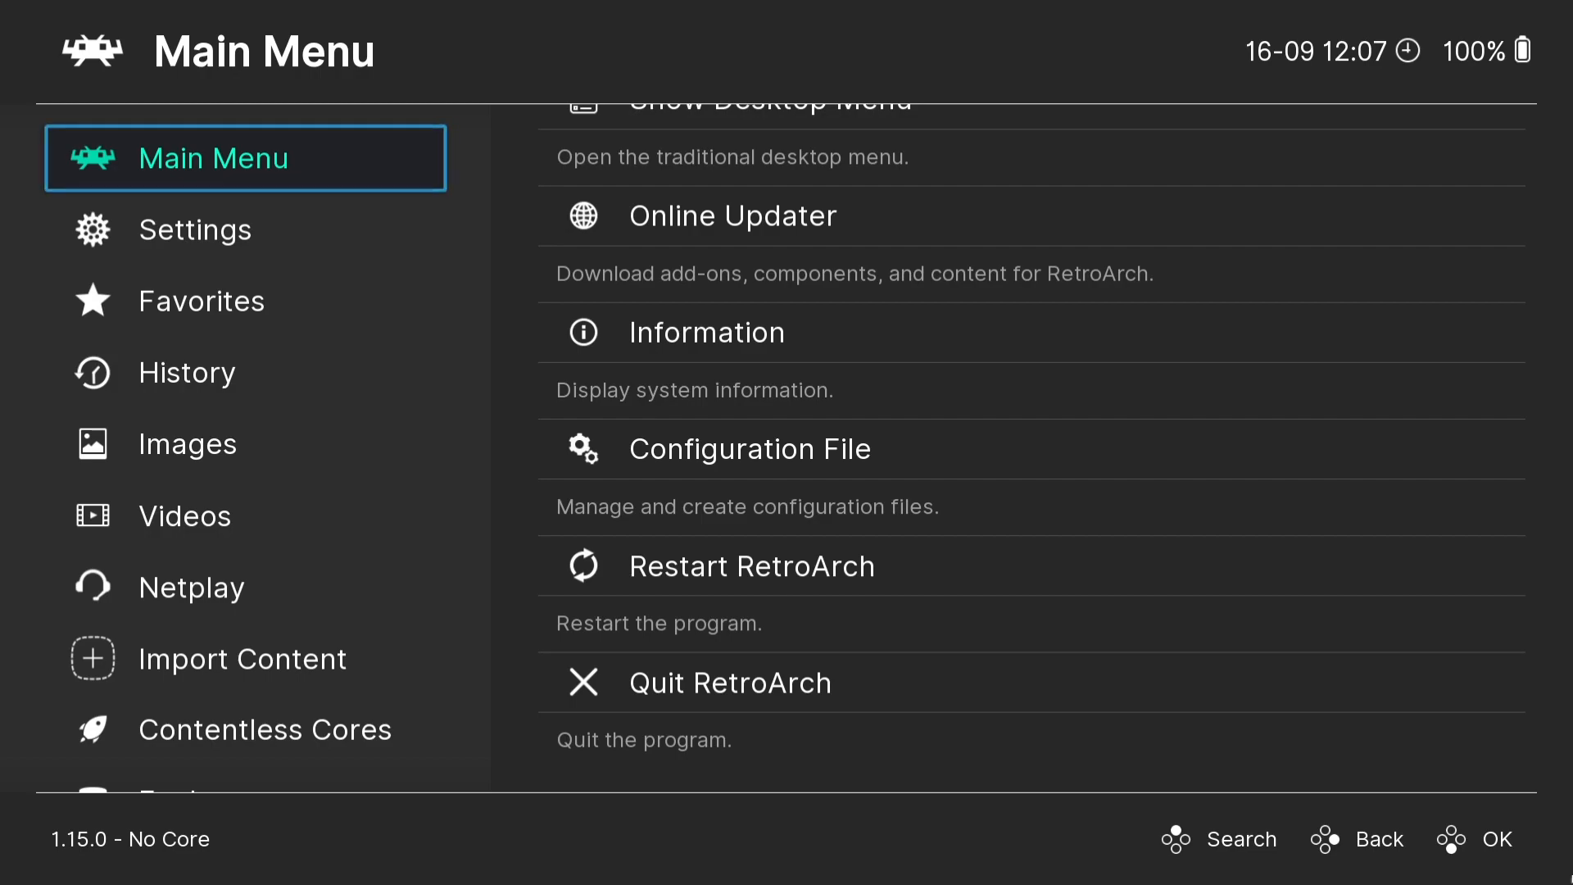
Step: Open the Load Content browser from the Main Menu
key("Right")
key("Up")
key("Up")
key("Up")
key("Up")
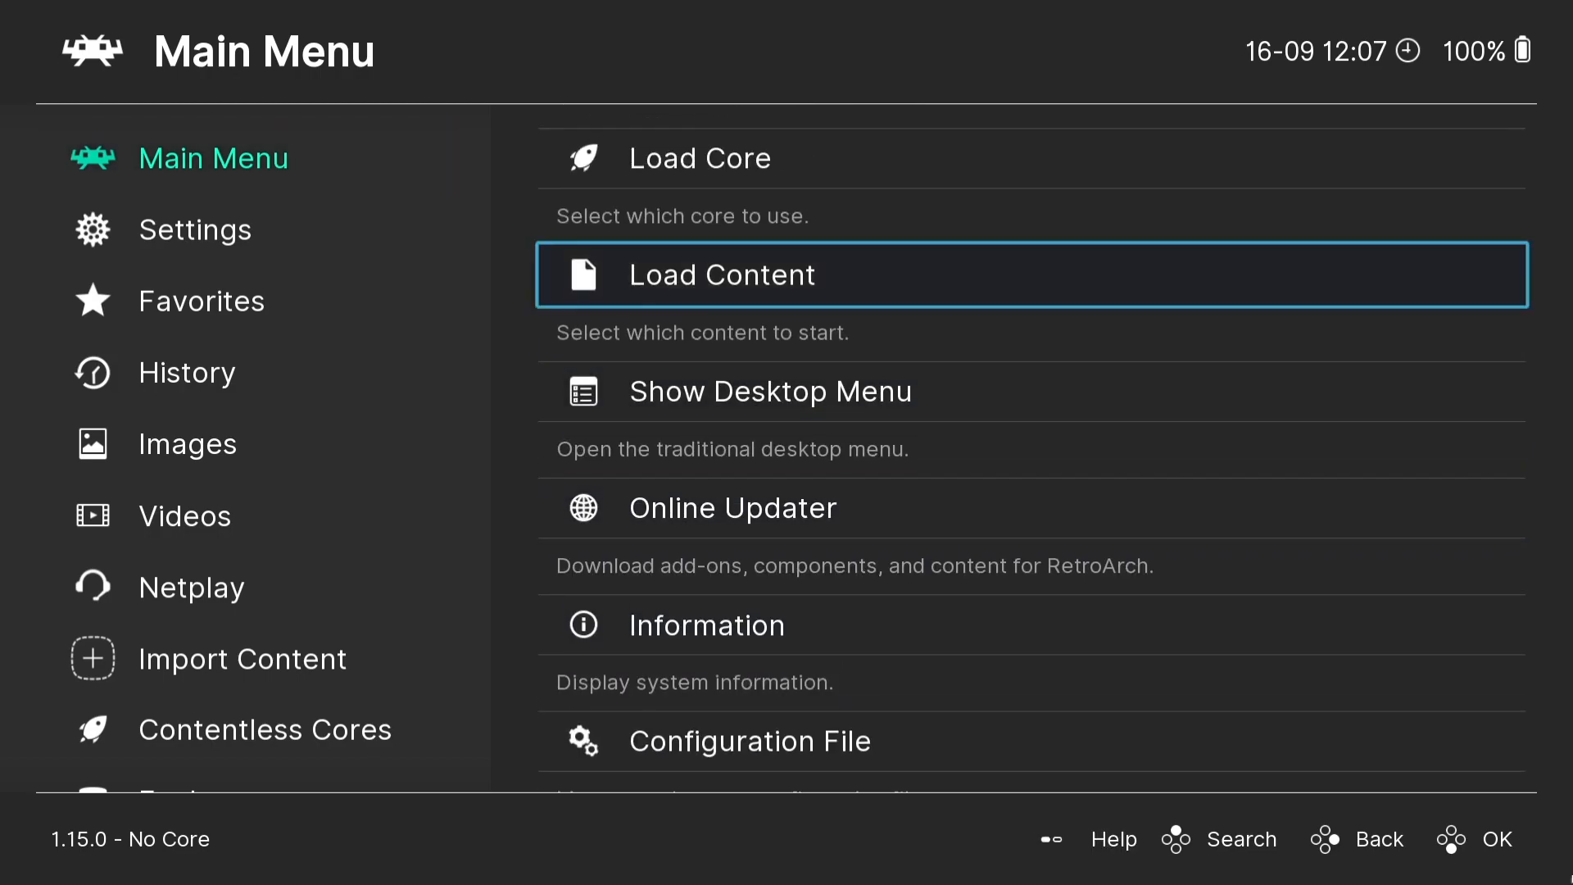
key("Left")
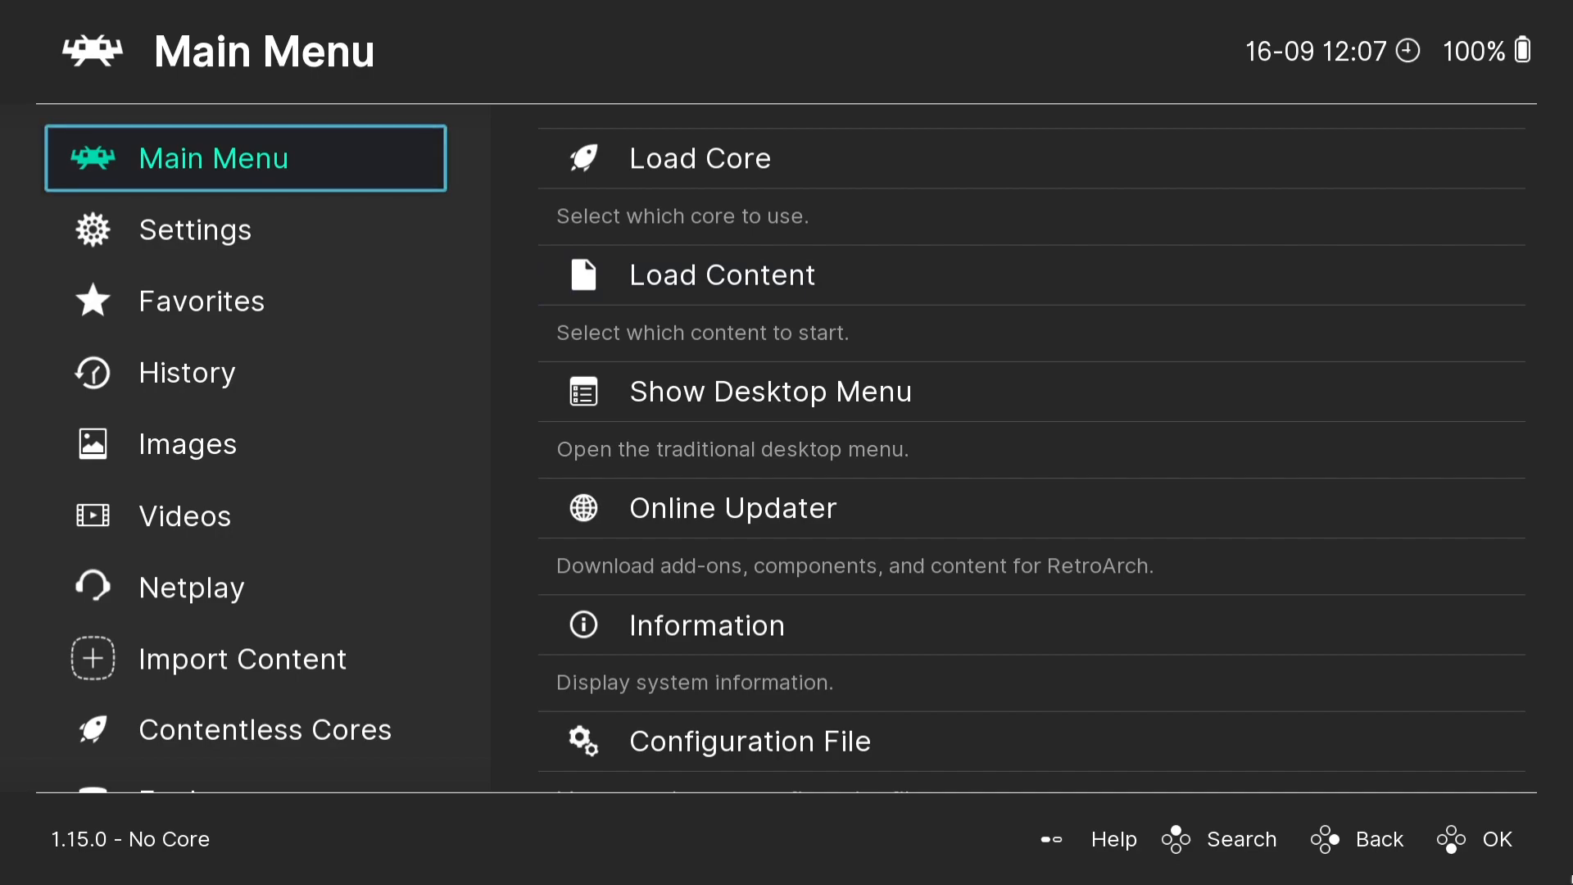
key("Right")
key("Return")
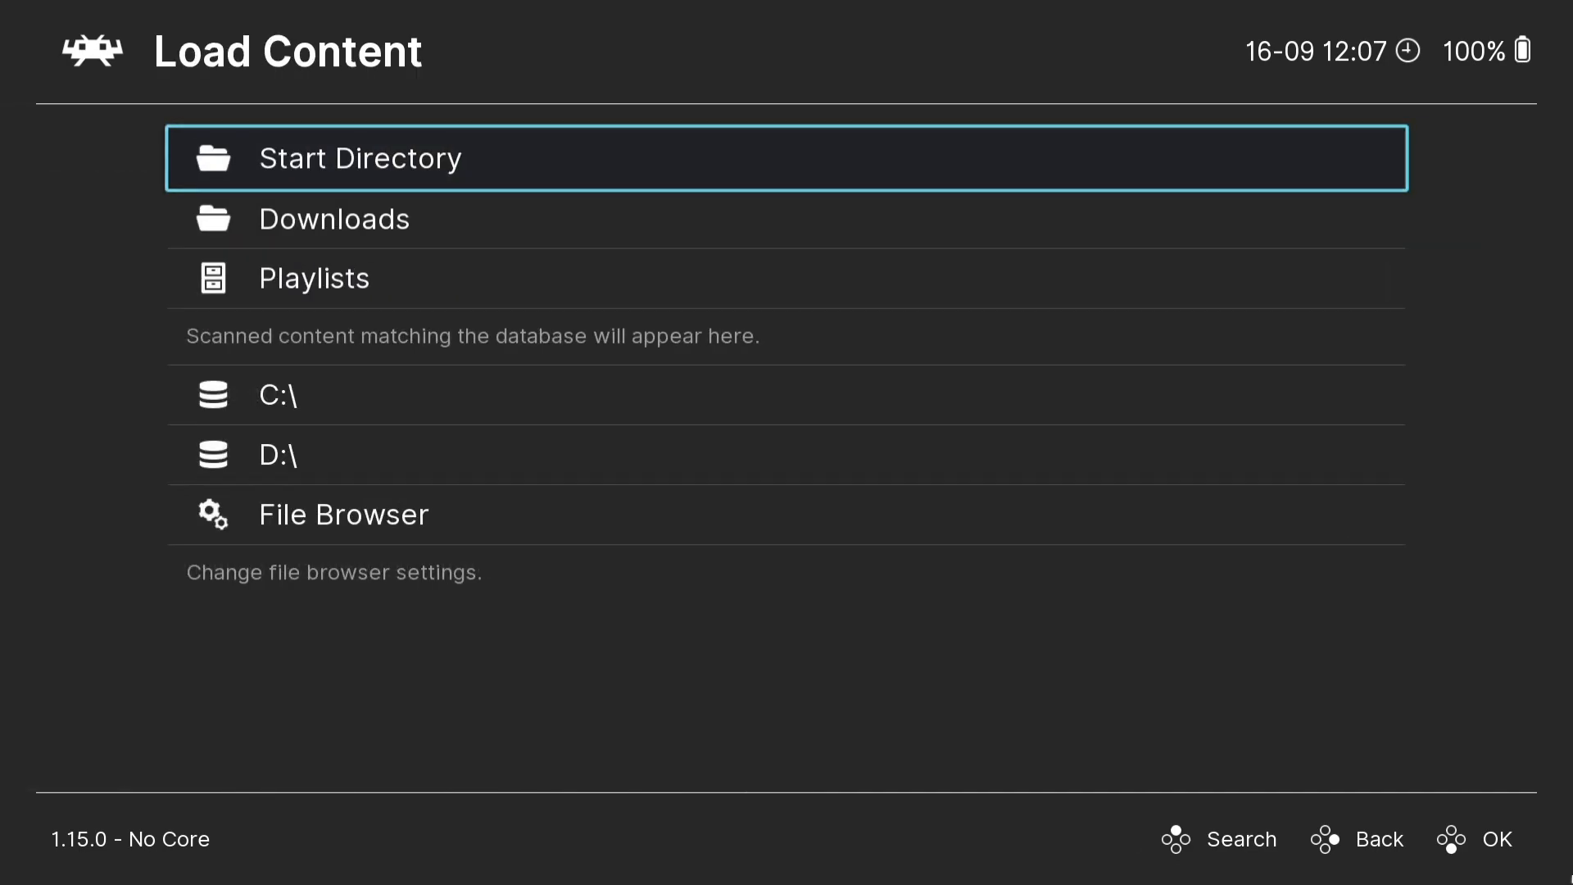
Step: Browse to the C:\Users folder in the Load Content browser
key("Down")
key("Down")
key("Down")
key("Return")
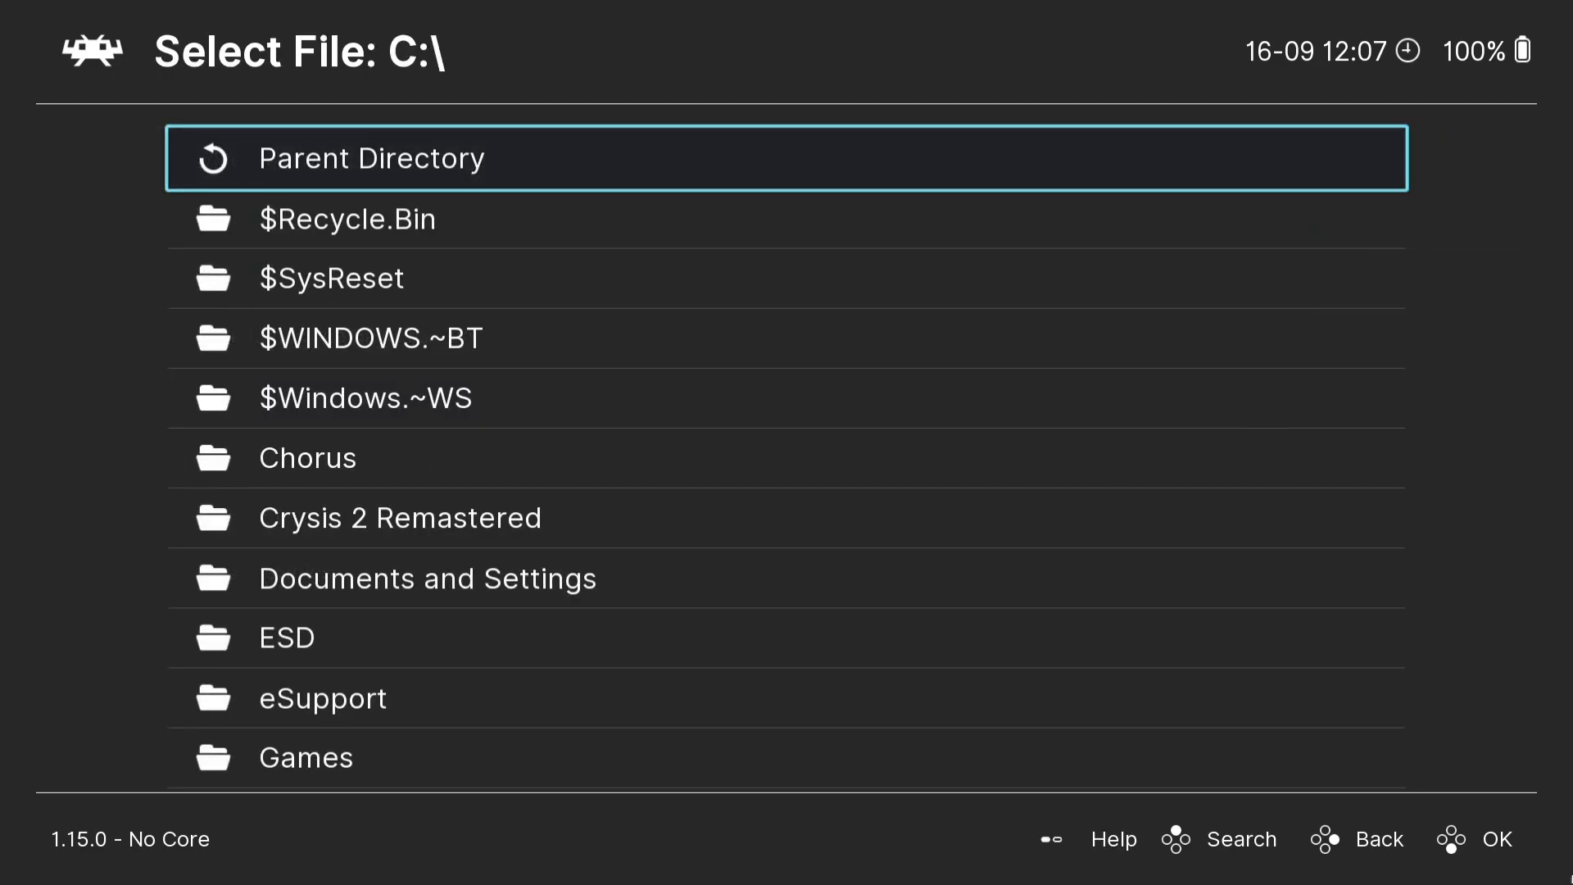
key("Up")
key("Up")
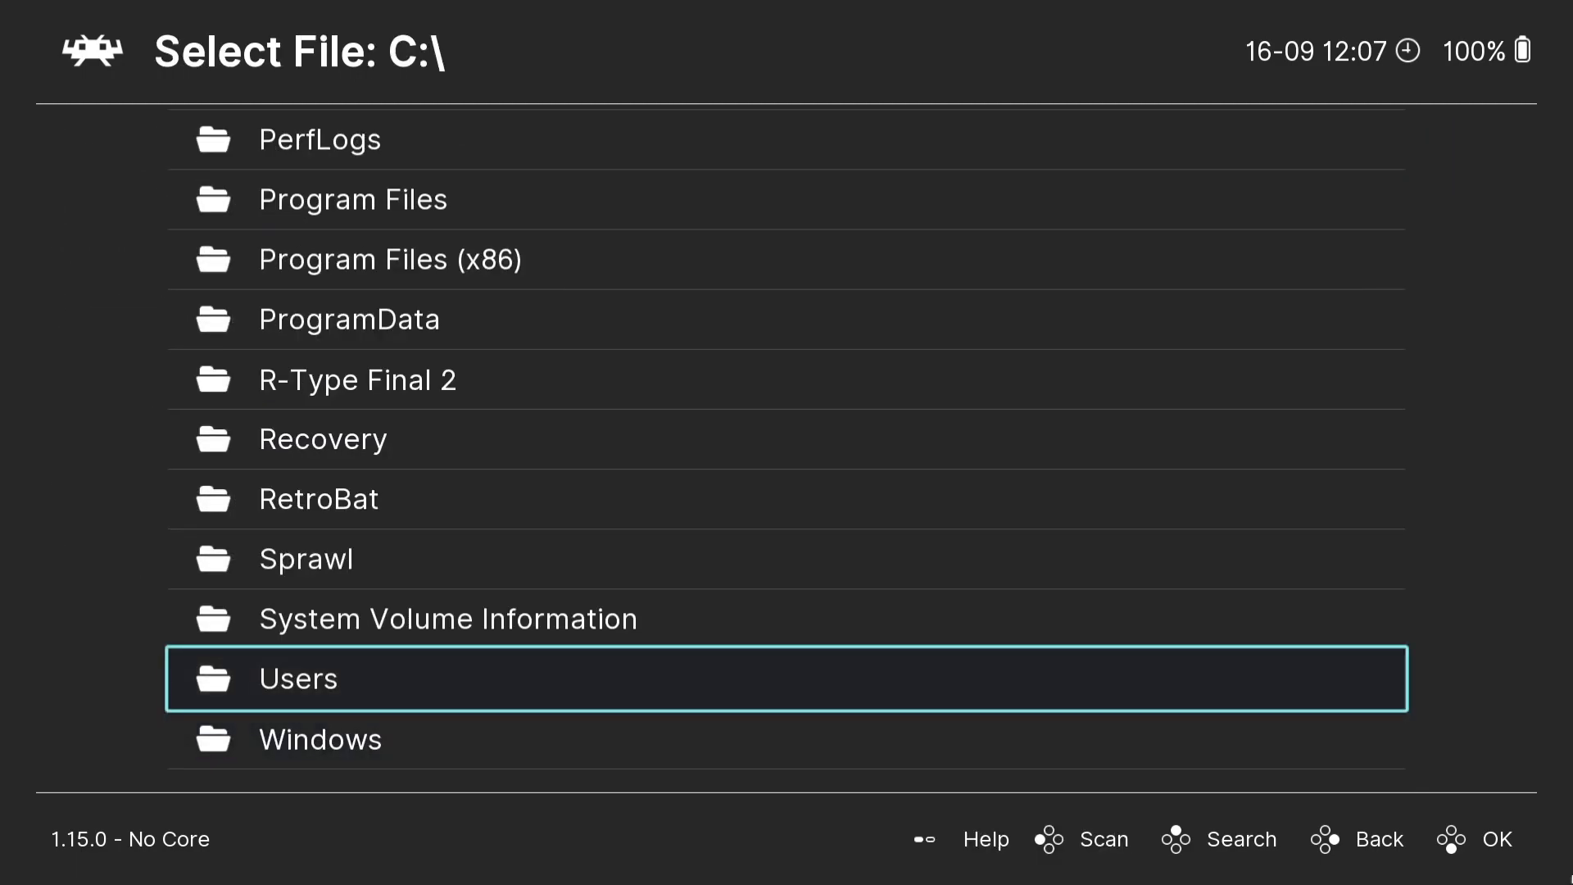
key("Return")
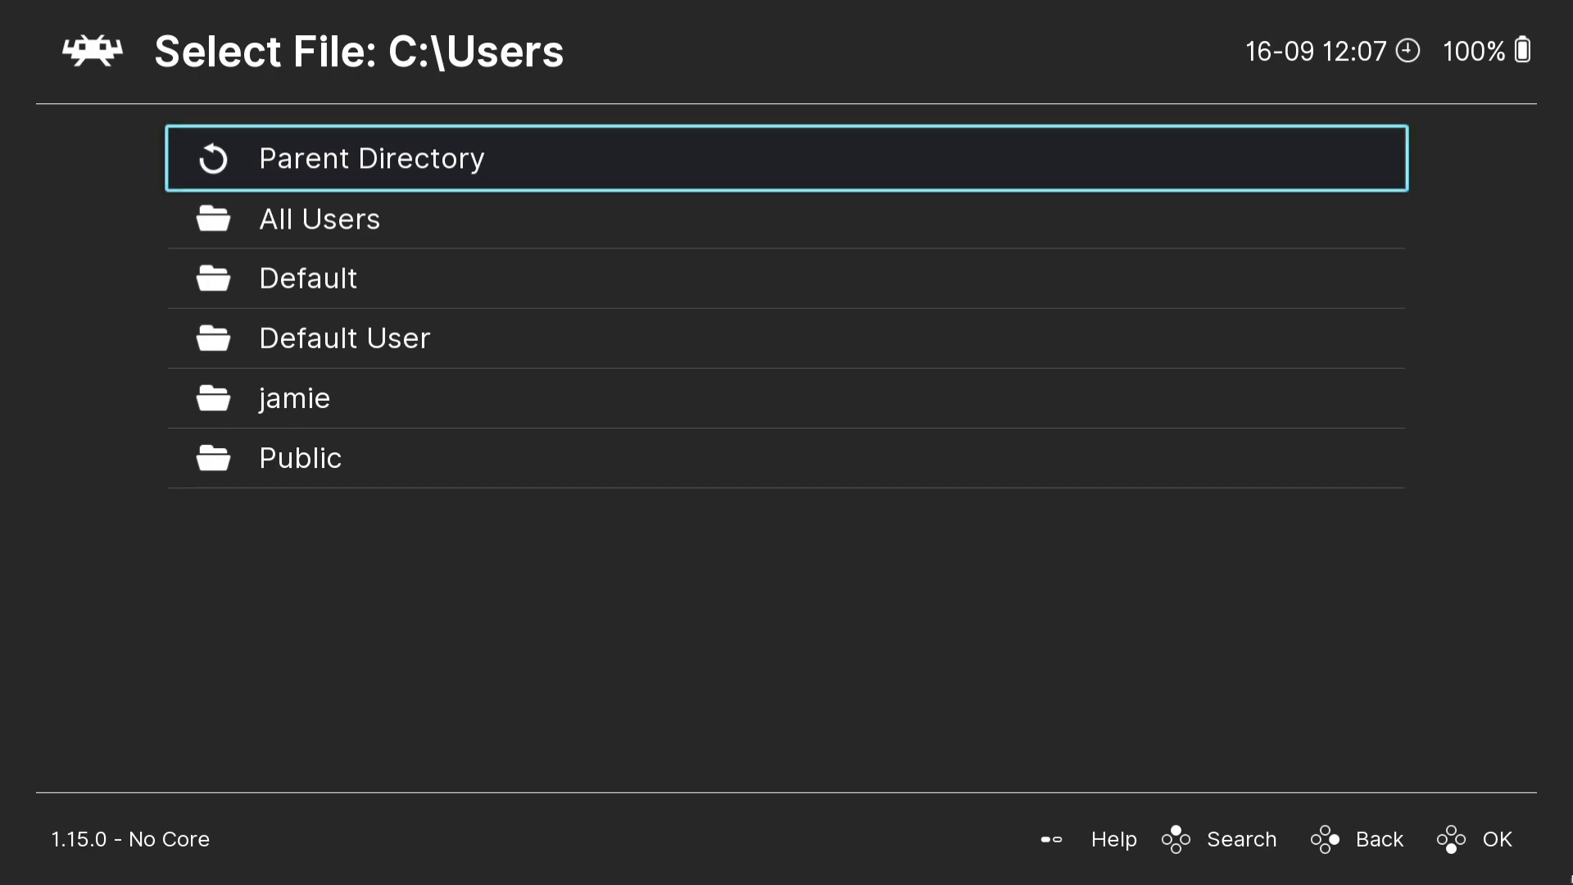
Step: Open the Desktop folder inside the personal profile folder under C:\Users
key("Down")
key("Down")
key("Down")
key("Down")
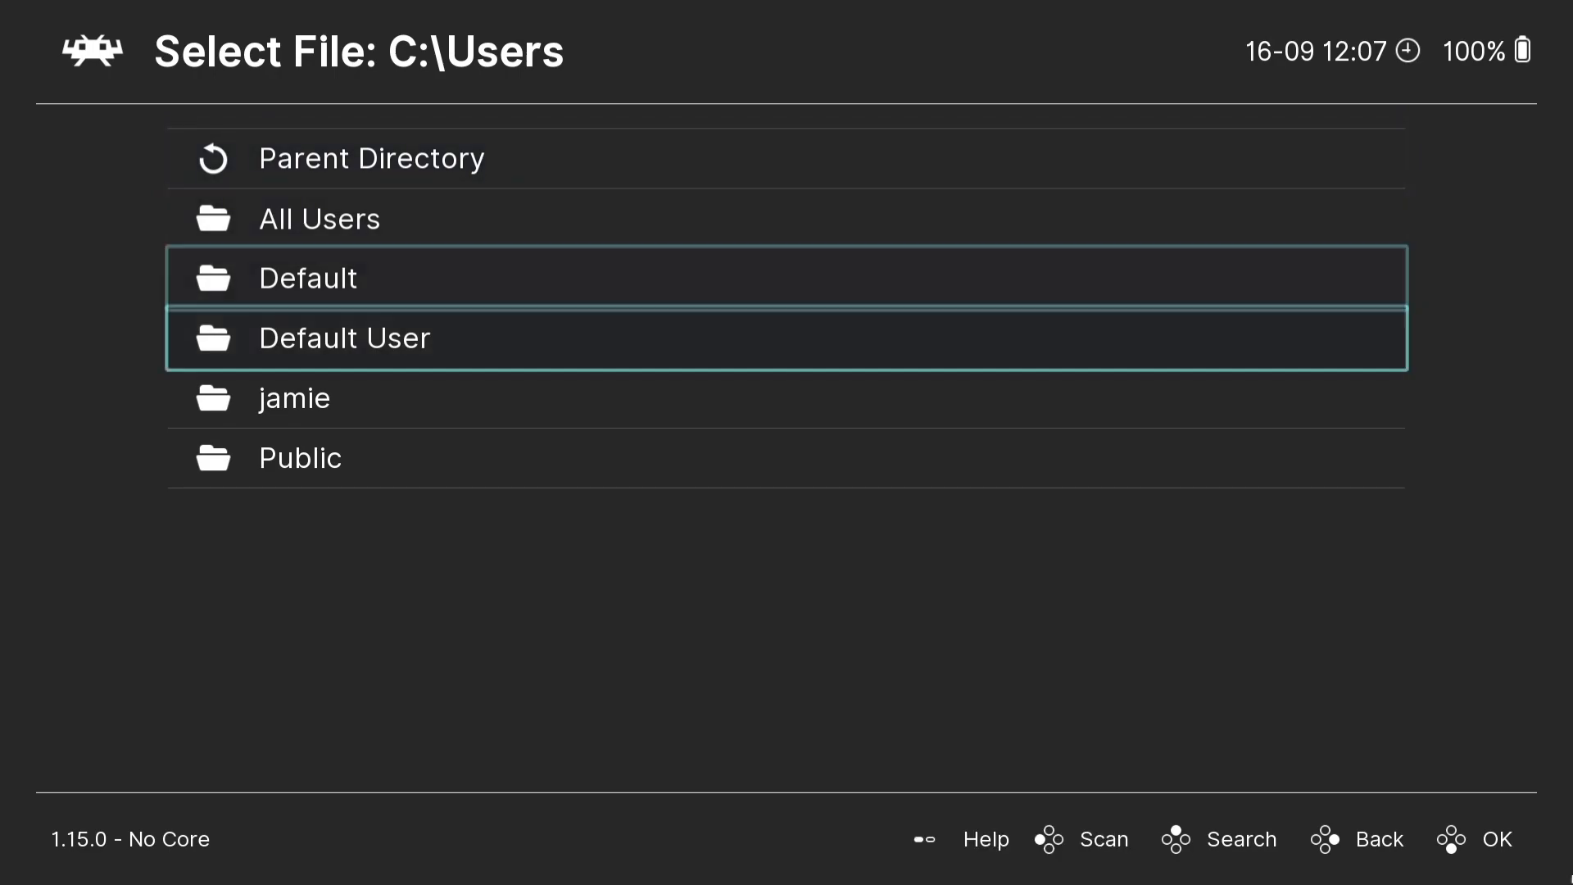
key("Return")
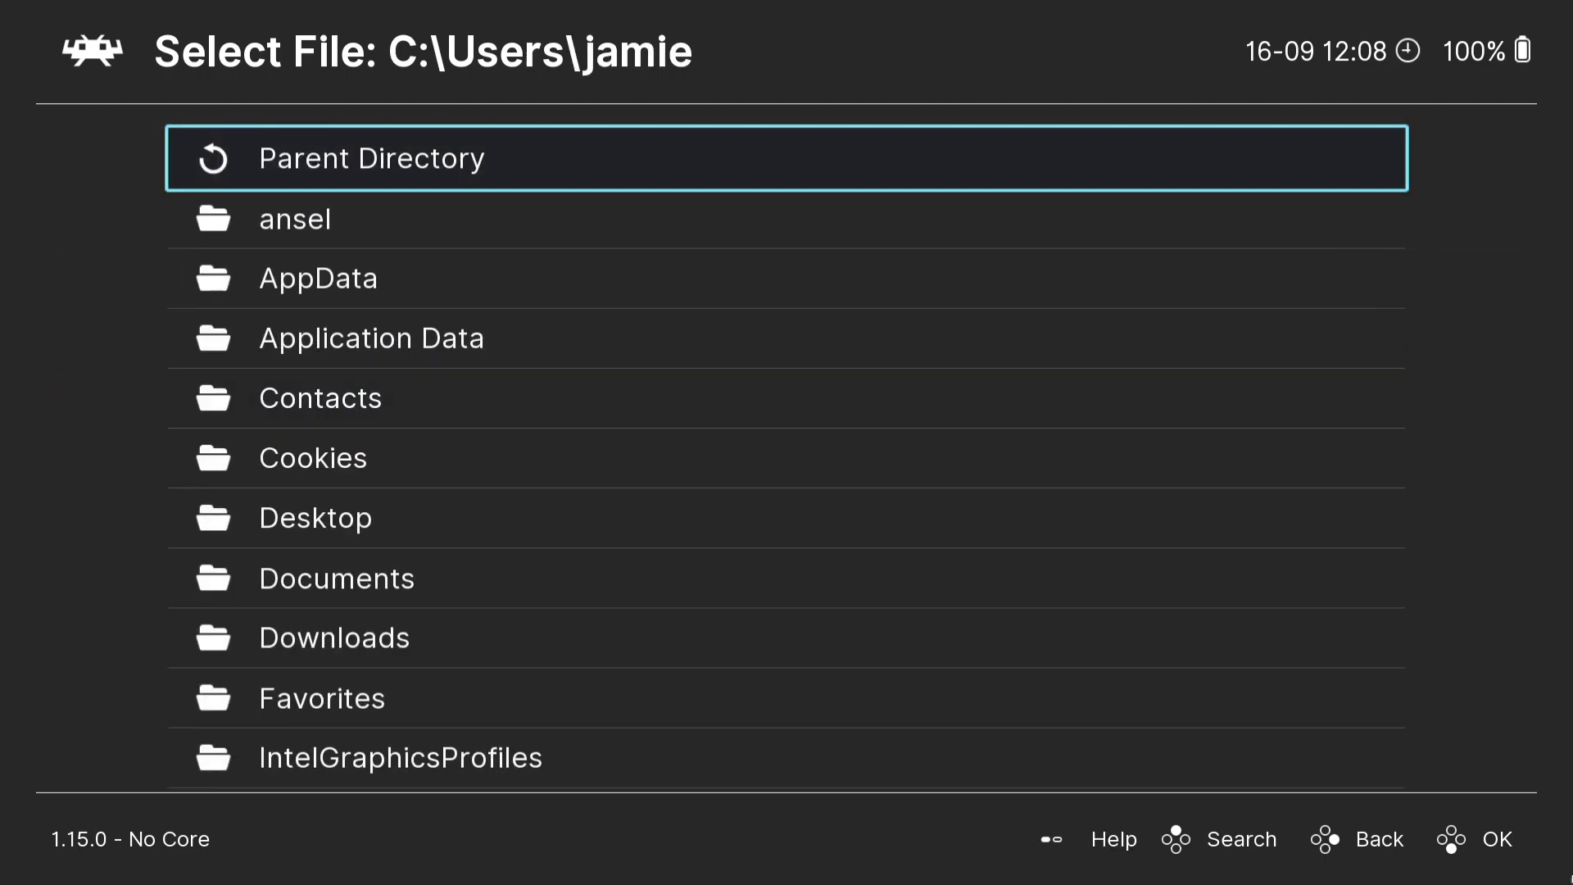
key("Down")
key("Down")
key("Down")
key("Down")
key("Down")
key("Down")
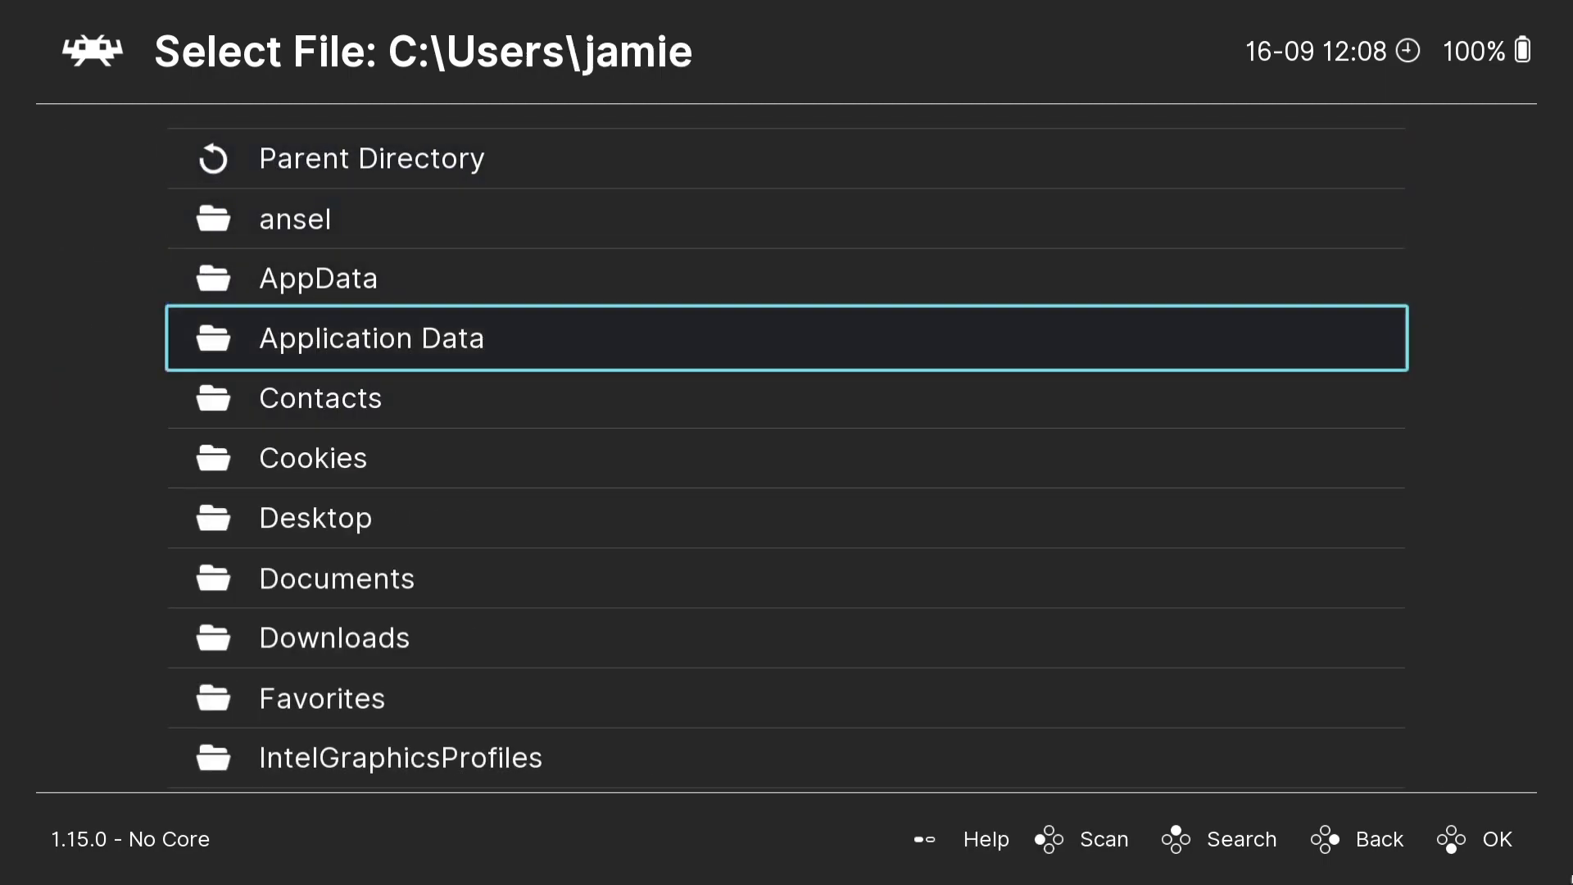
key("Return")
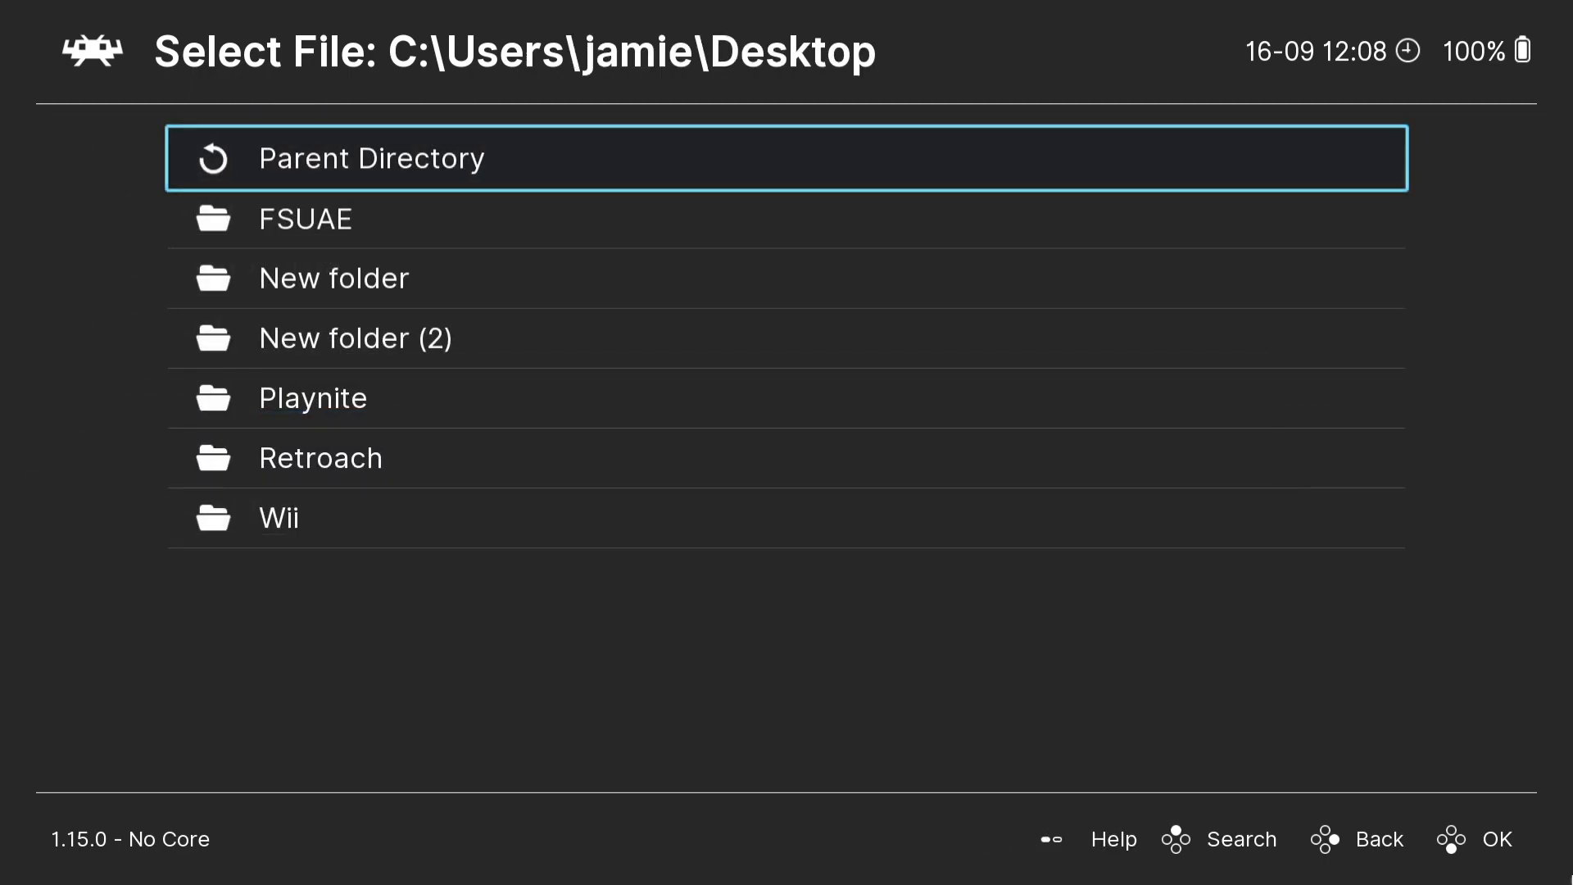
Step: Load New Super Mario Bros. Wii.iso from the Wii desktop folder and acknowledge the game's save data message
key("Down")
key("Down")
key("Down")
key("Down")
key("Down")
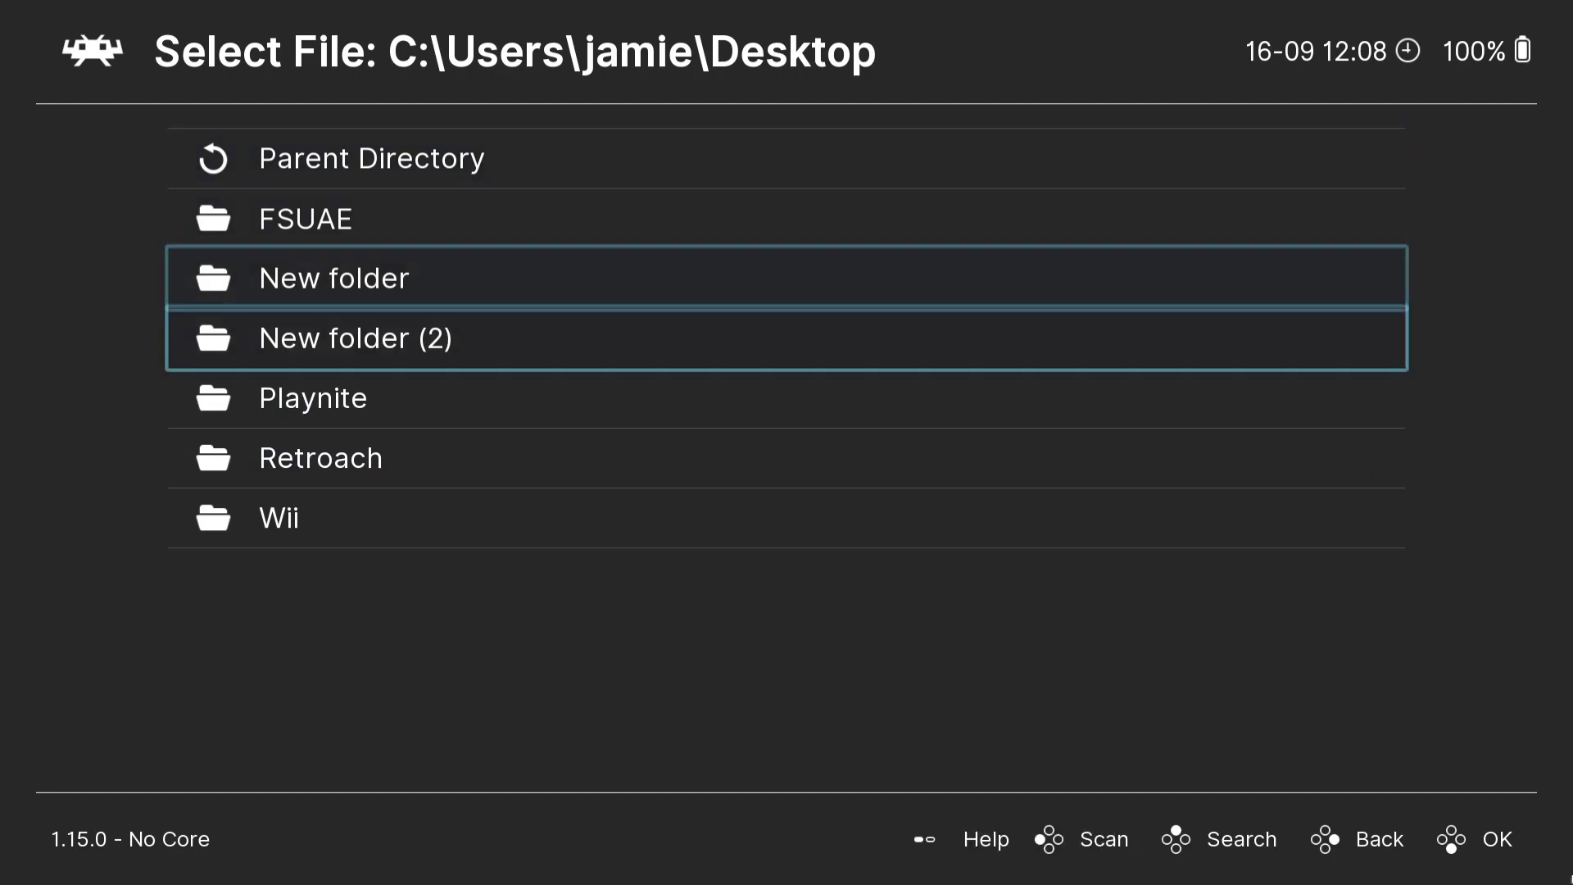
key("Down")
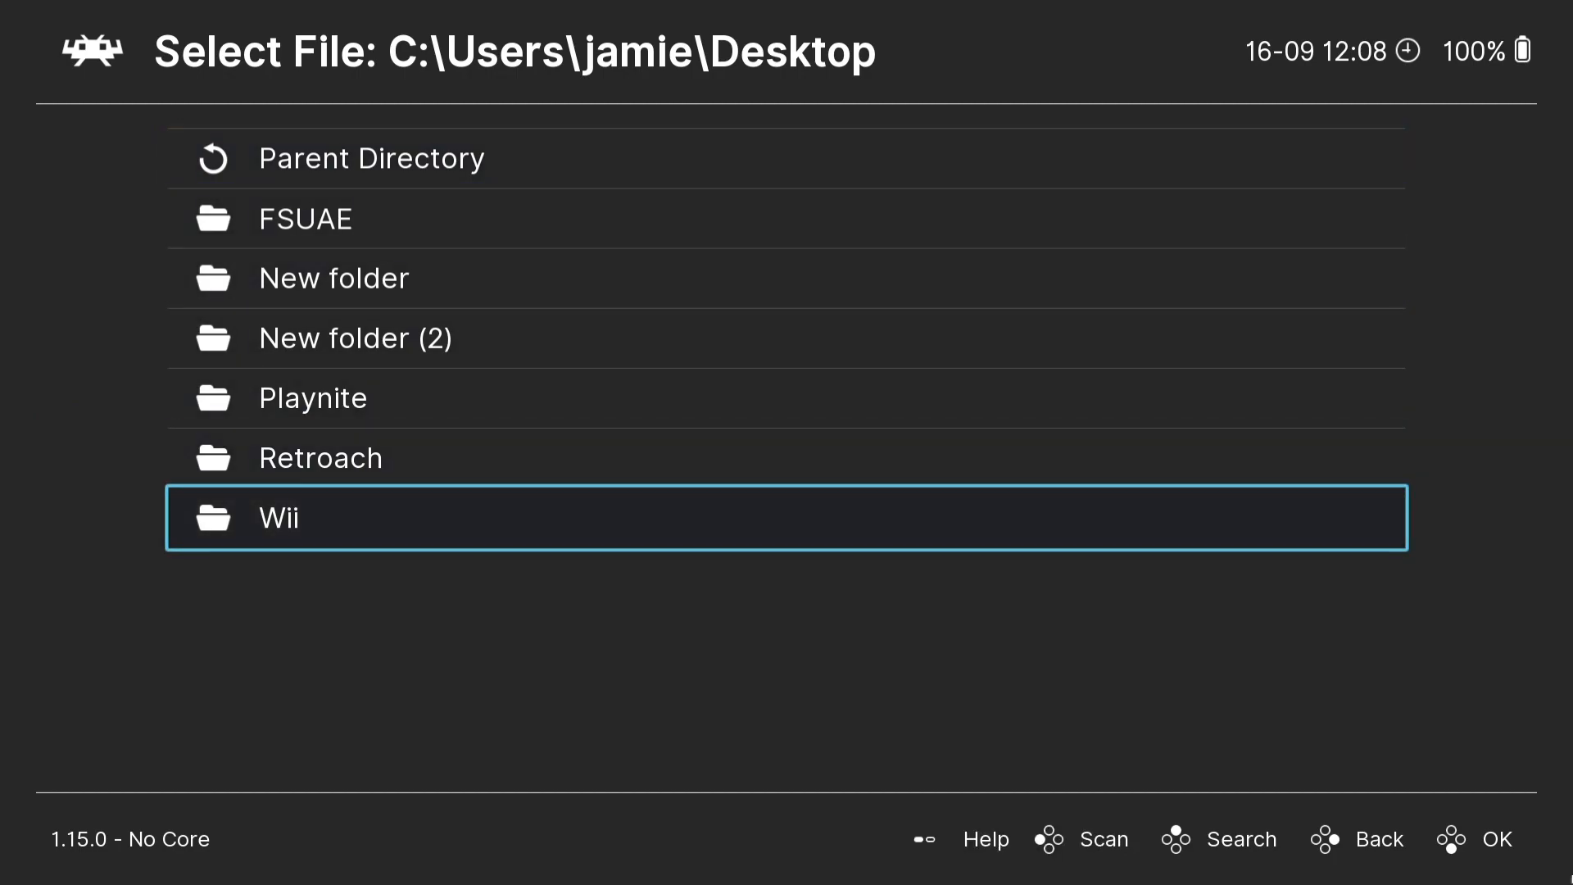
key("Return")
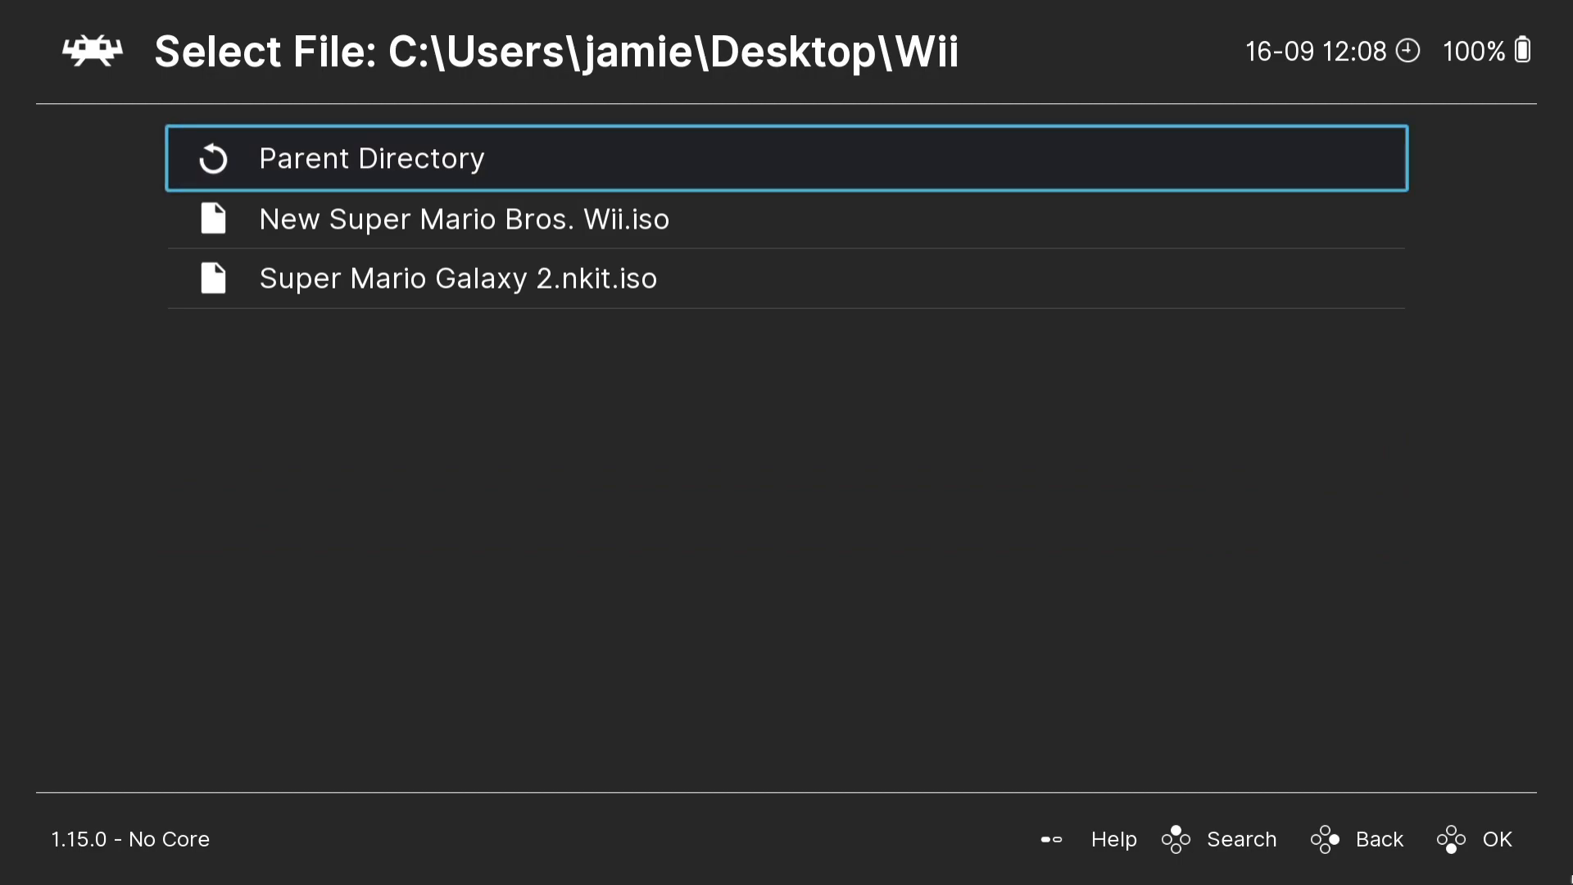
key("Down")
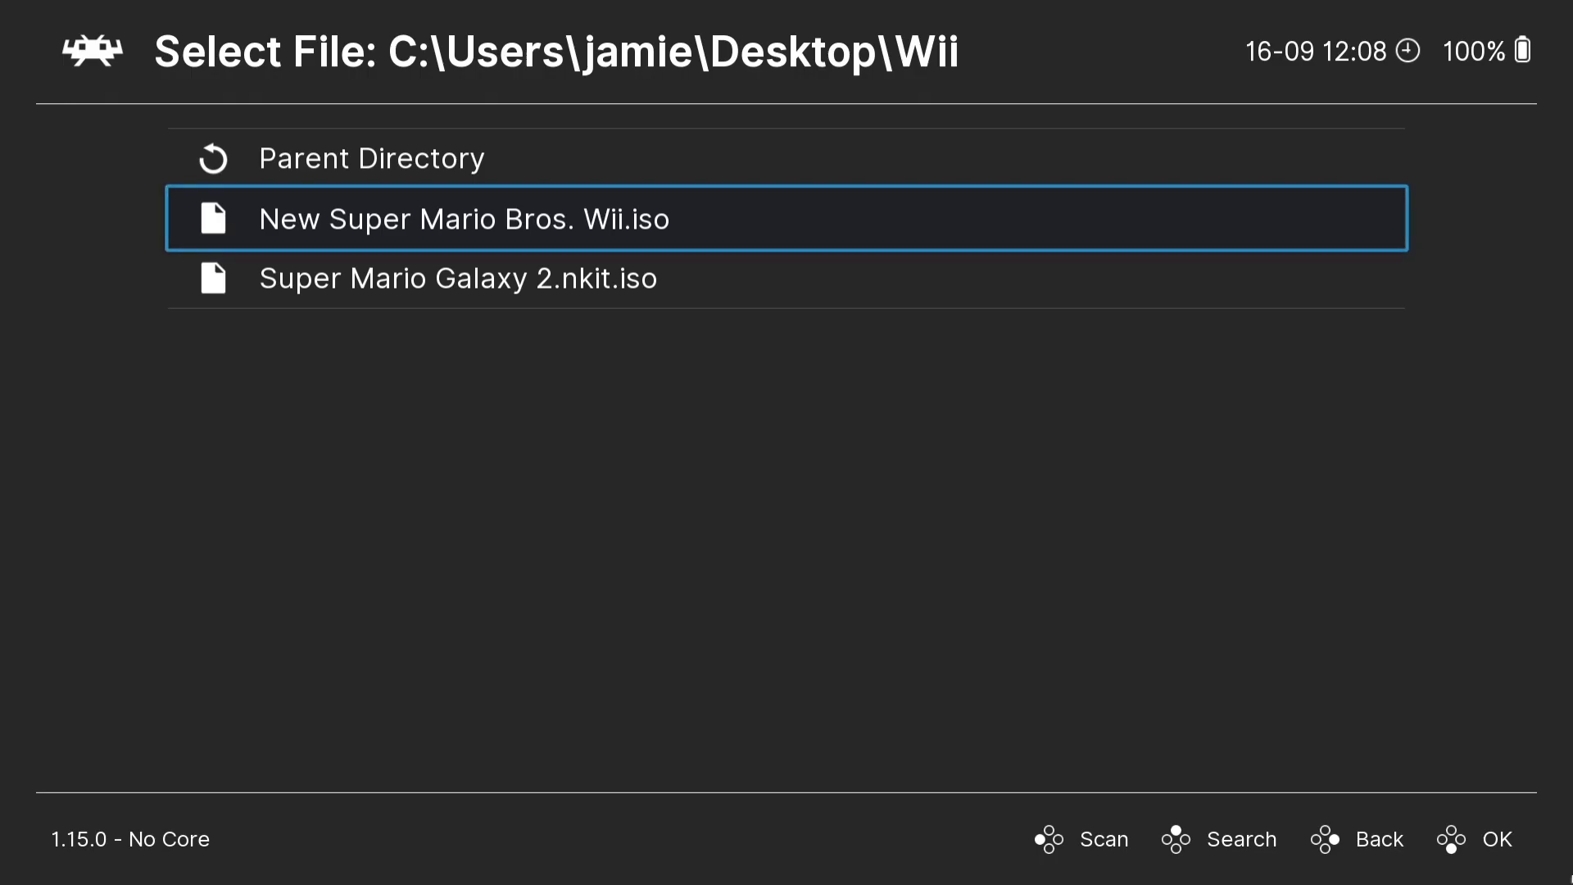
key("Return")
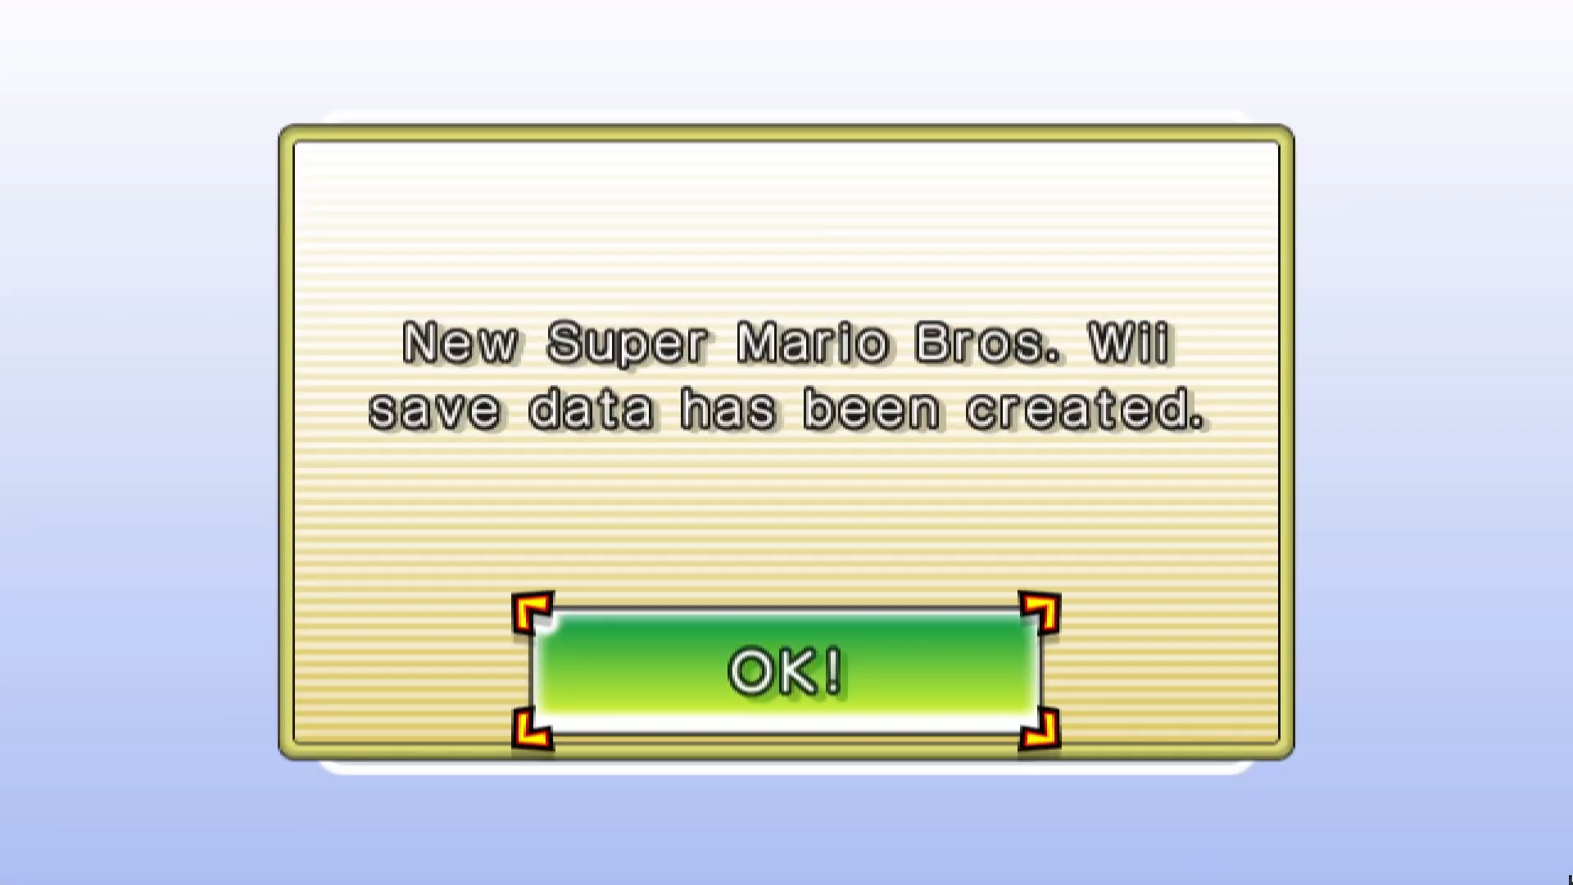
key("2")
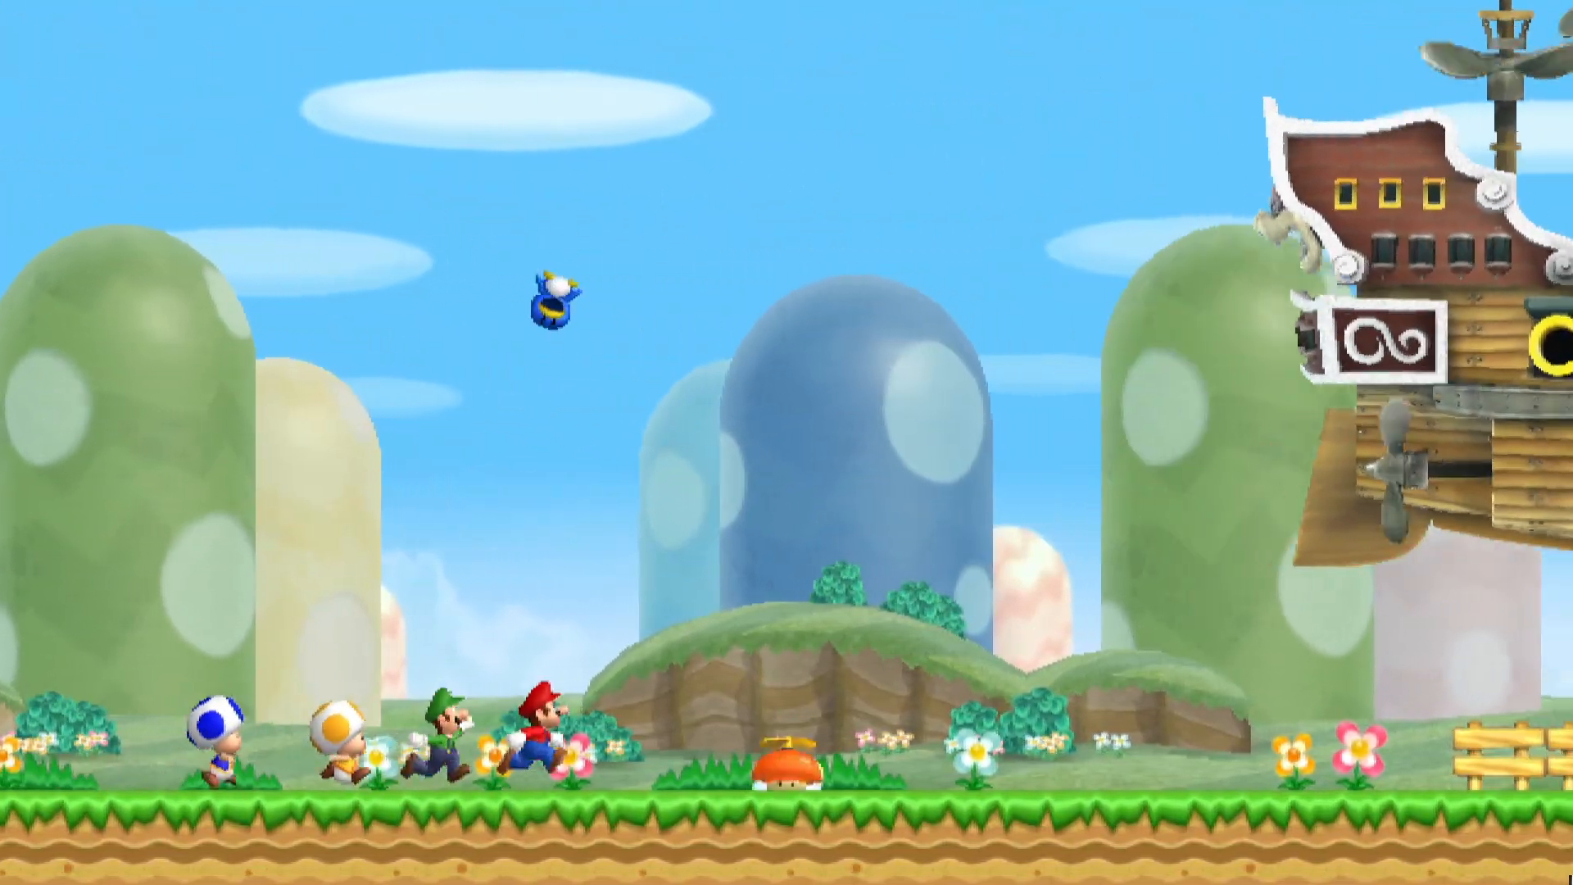
Step: Close the running game content from the Quick Menu and return to the Main Menu
key("F1")
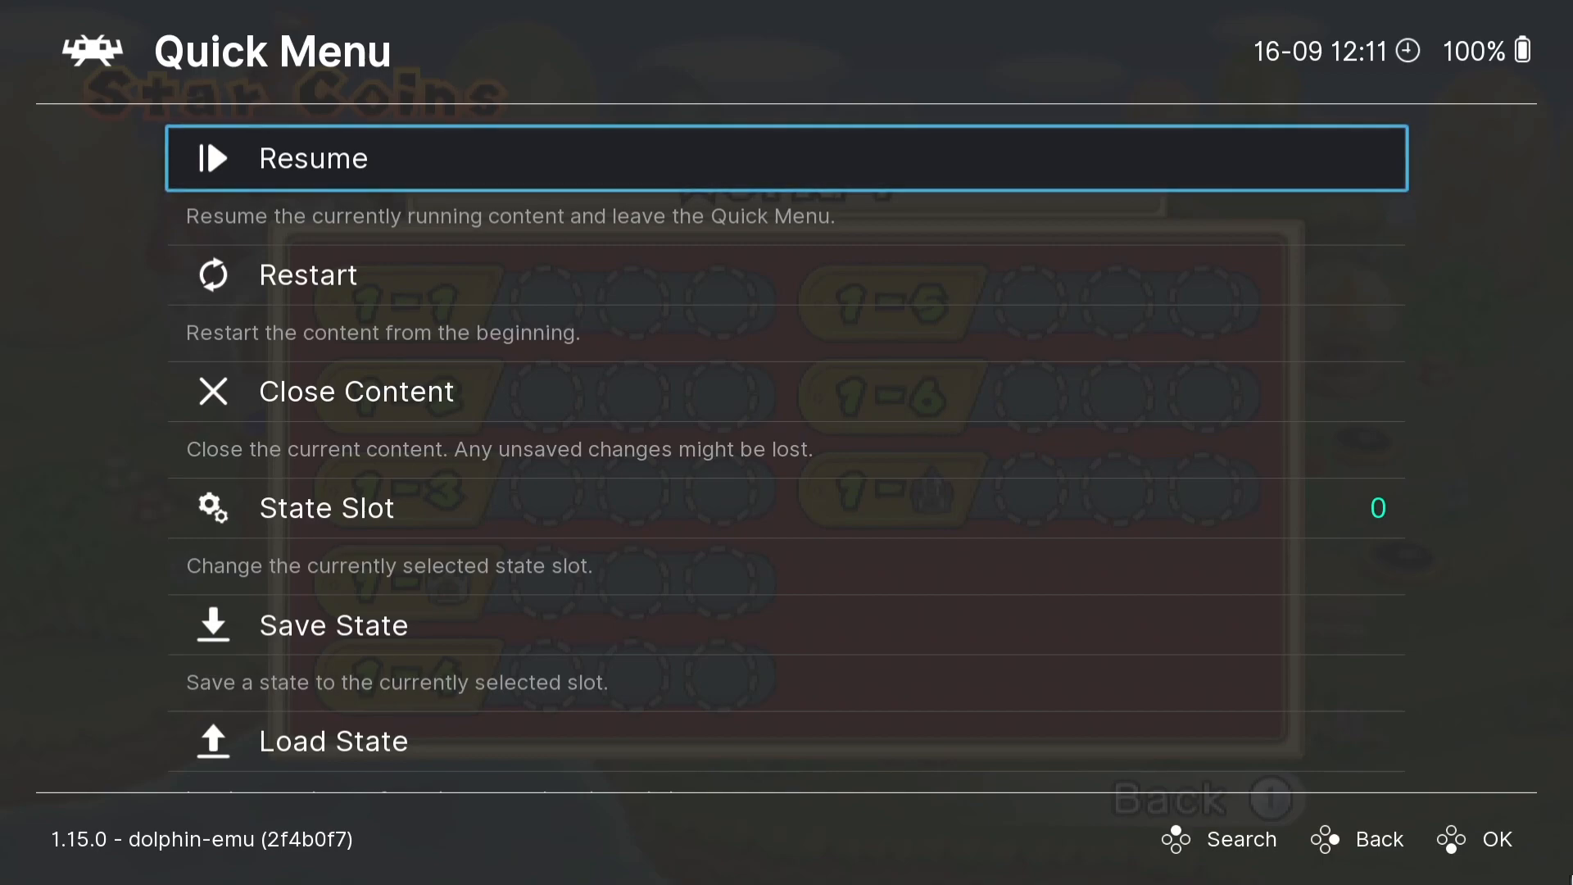
key("Down")
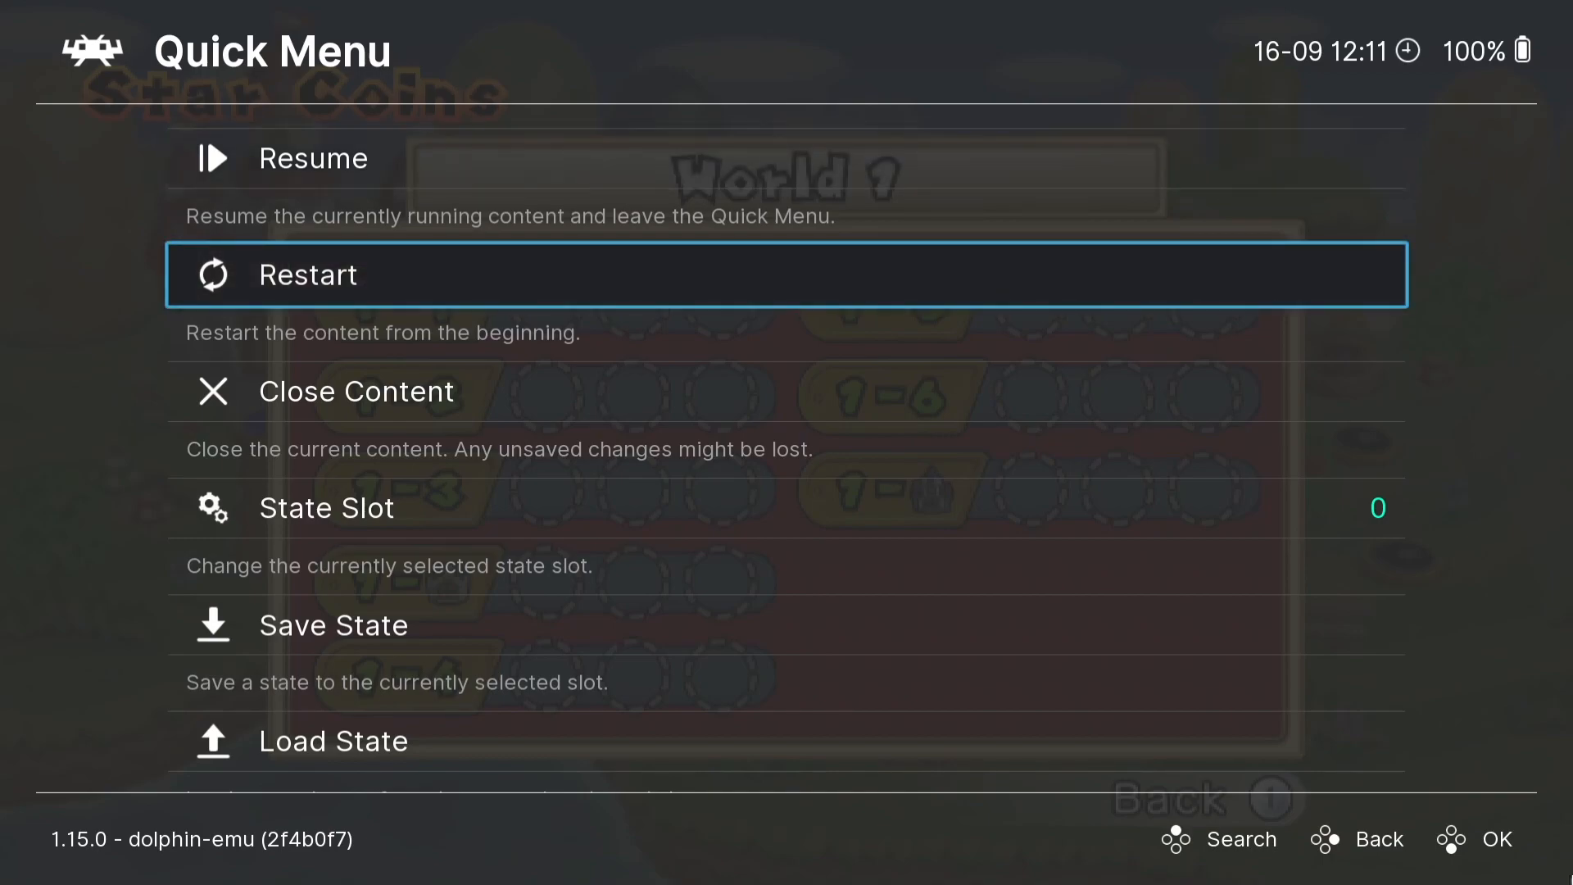
key("Down")
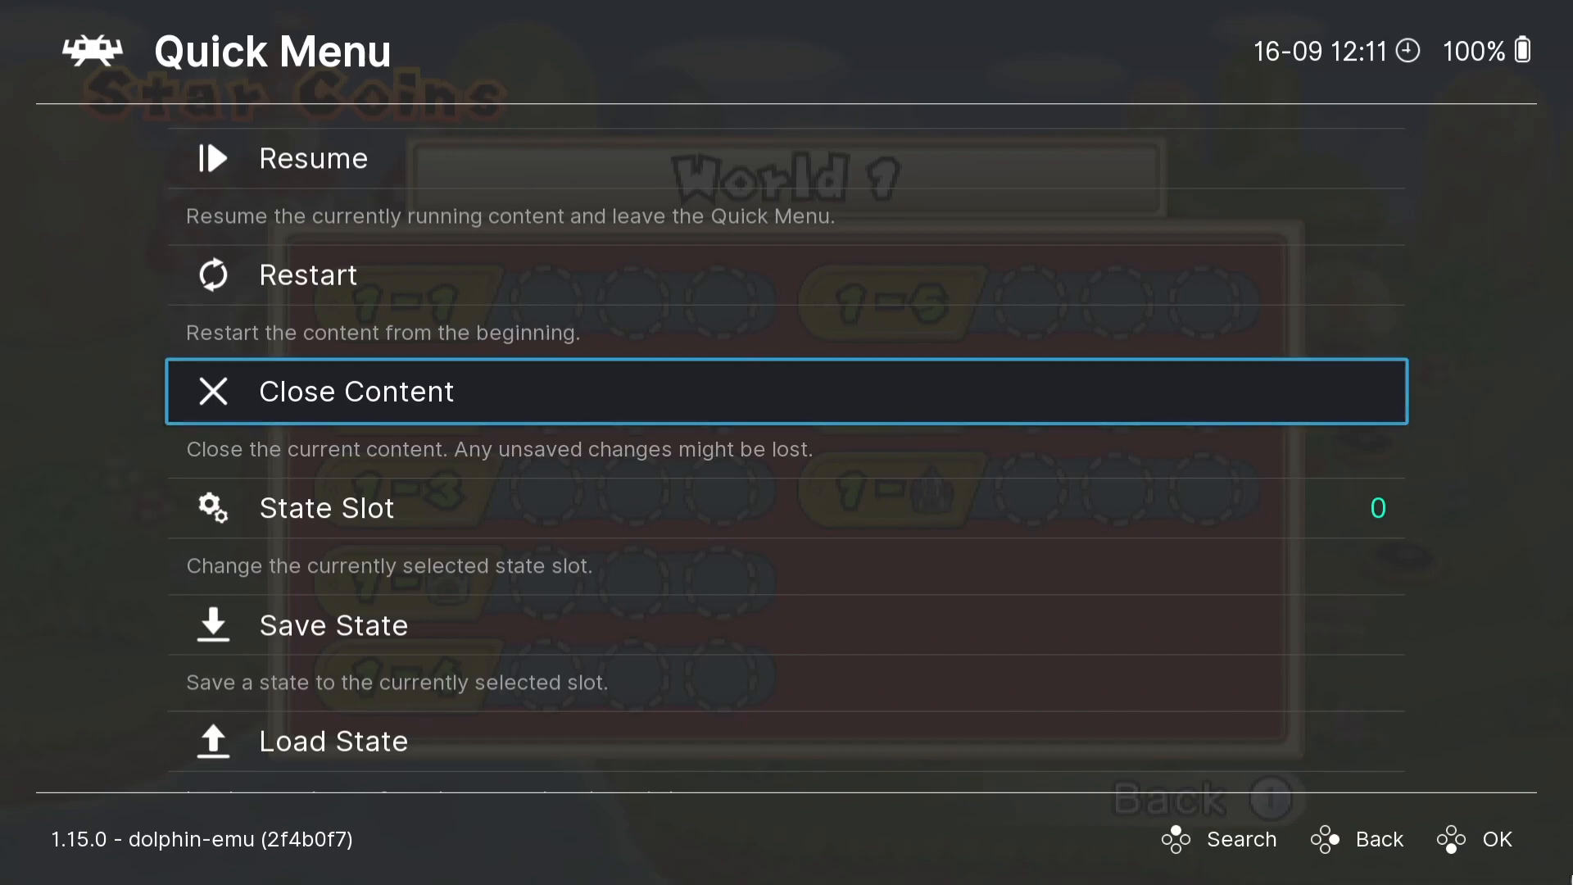
key("Escape")
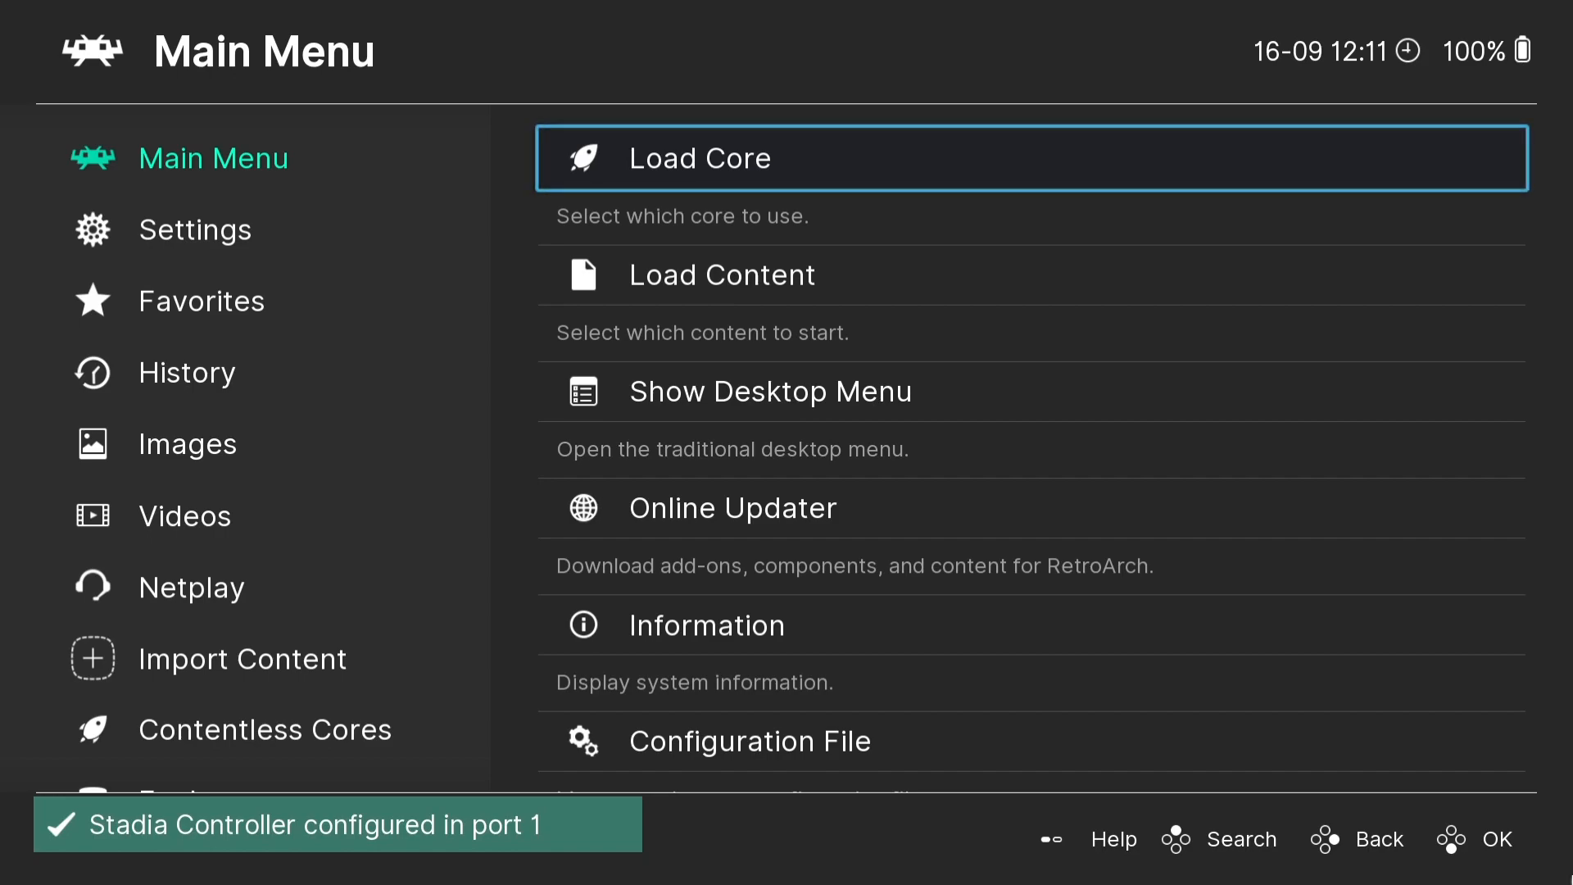
Step: Open the Manual Scan settings under Import Content
key("Left")
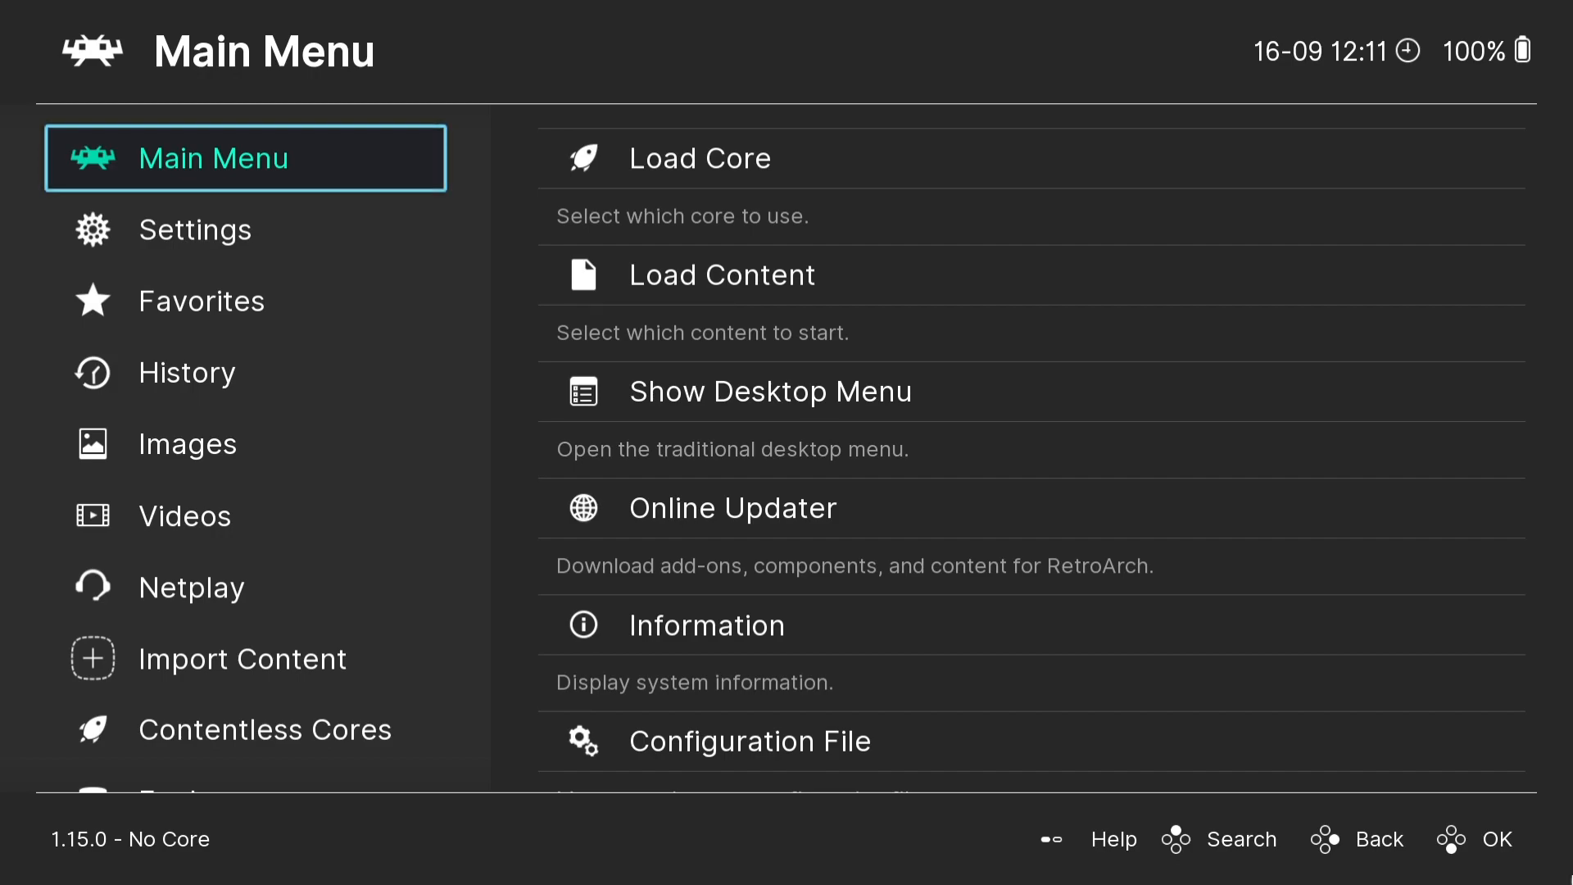
key("Down")
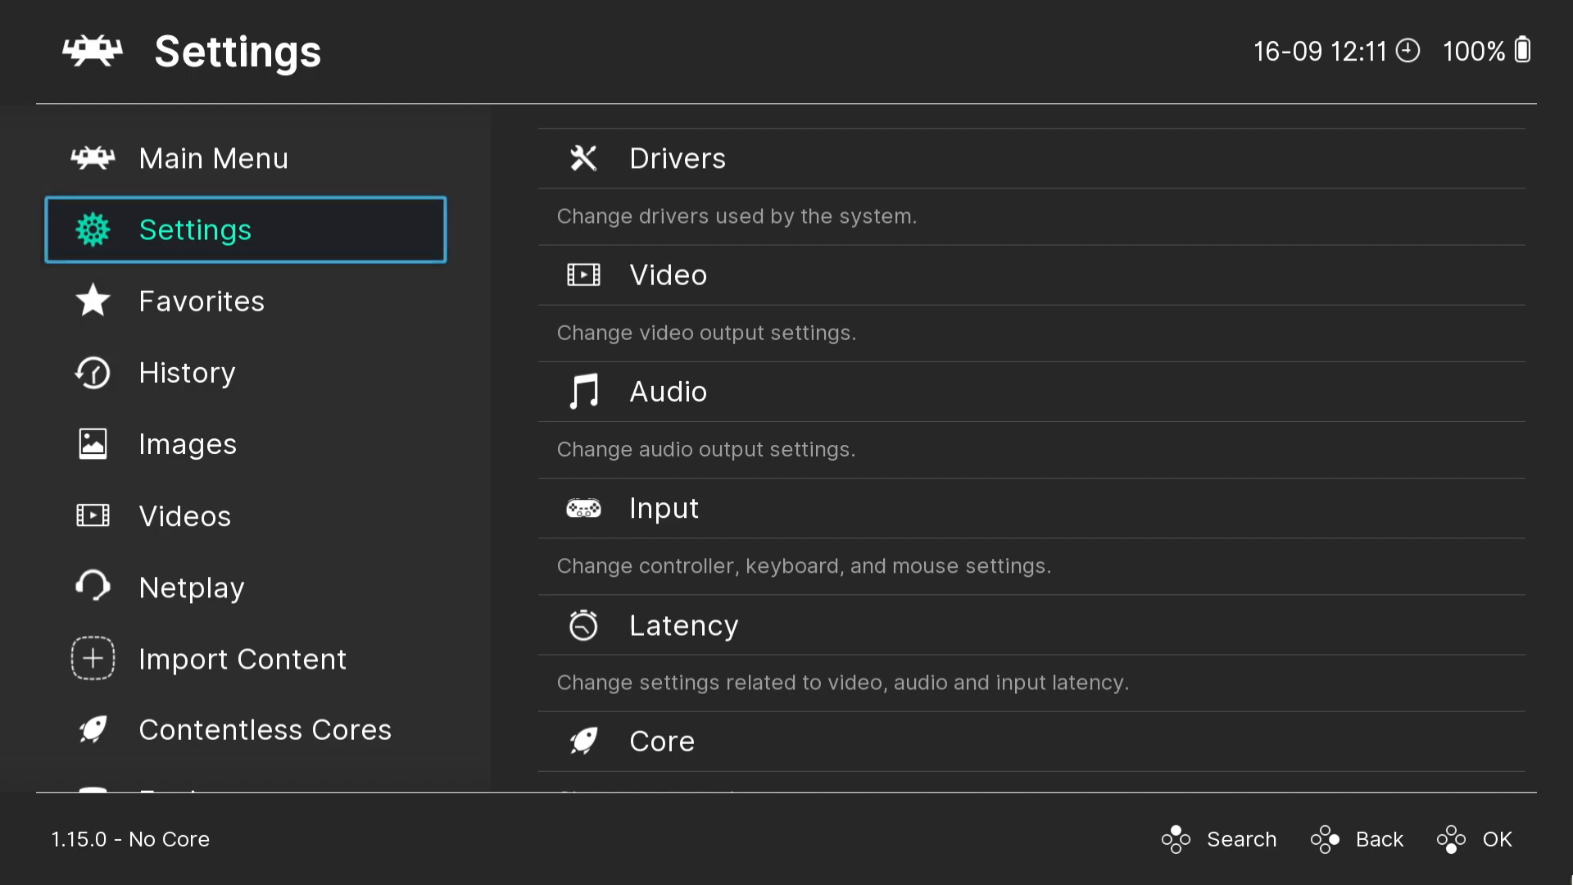
key("Down")
key("Down")
key("Down")
key("Down")
key("Down")
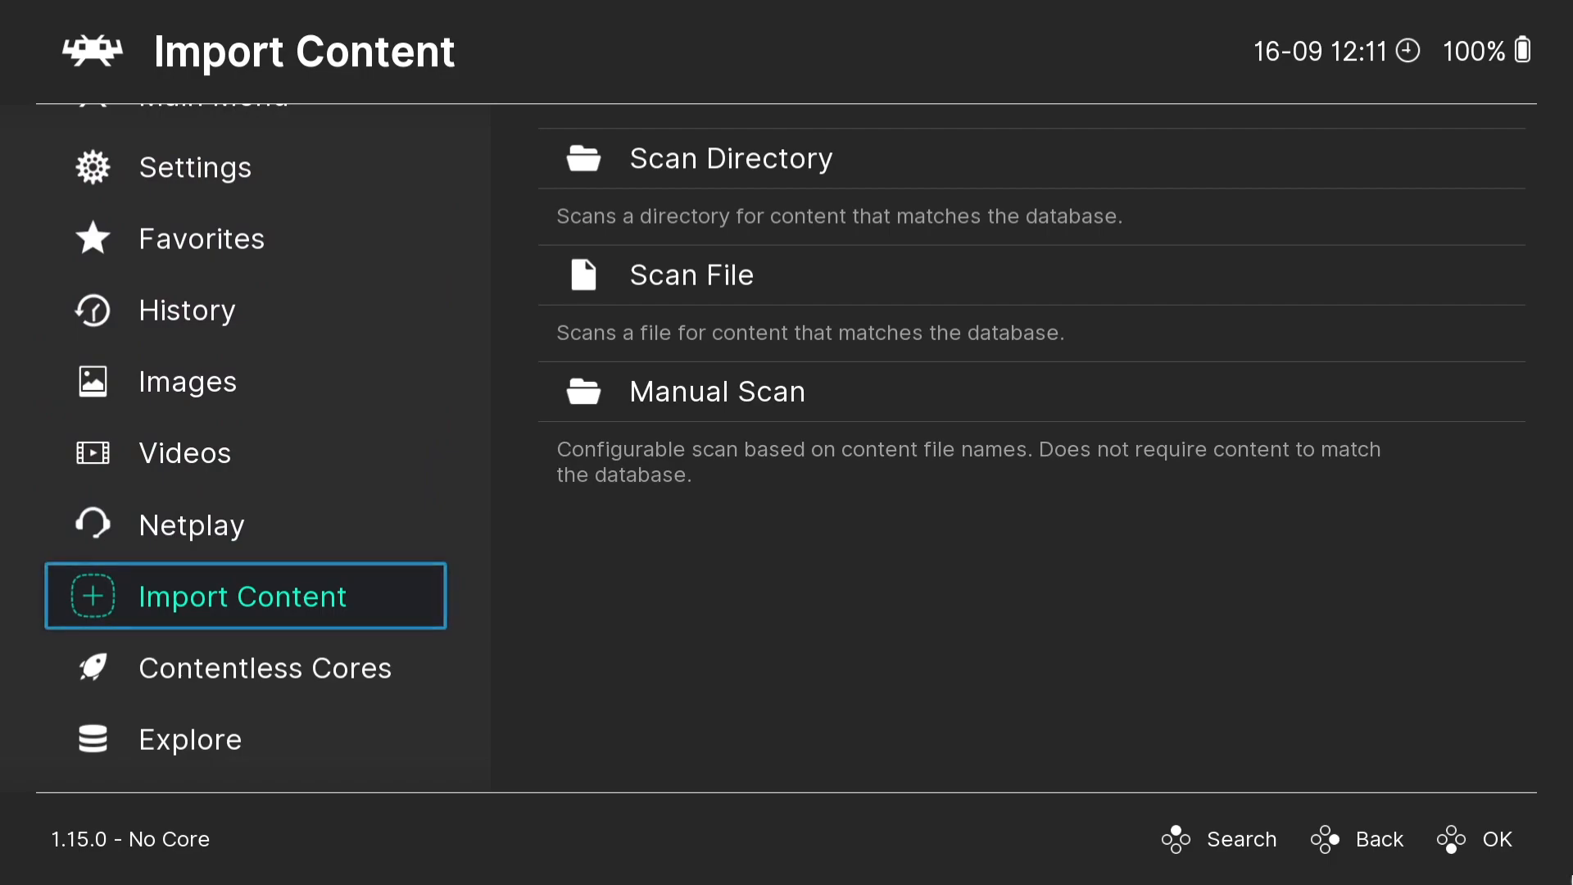
key("Right")
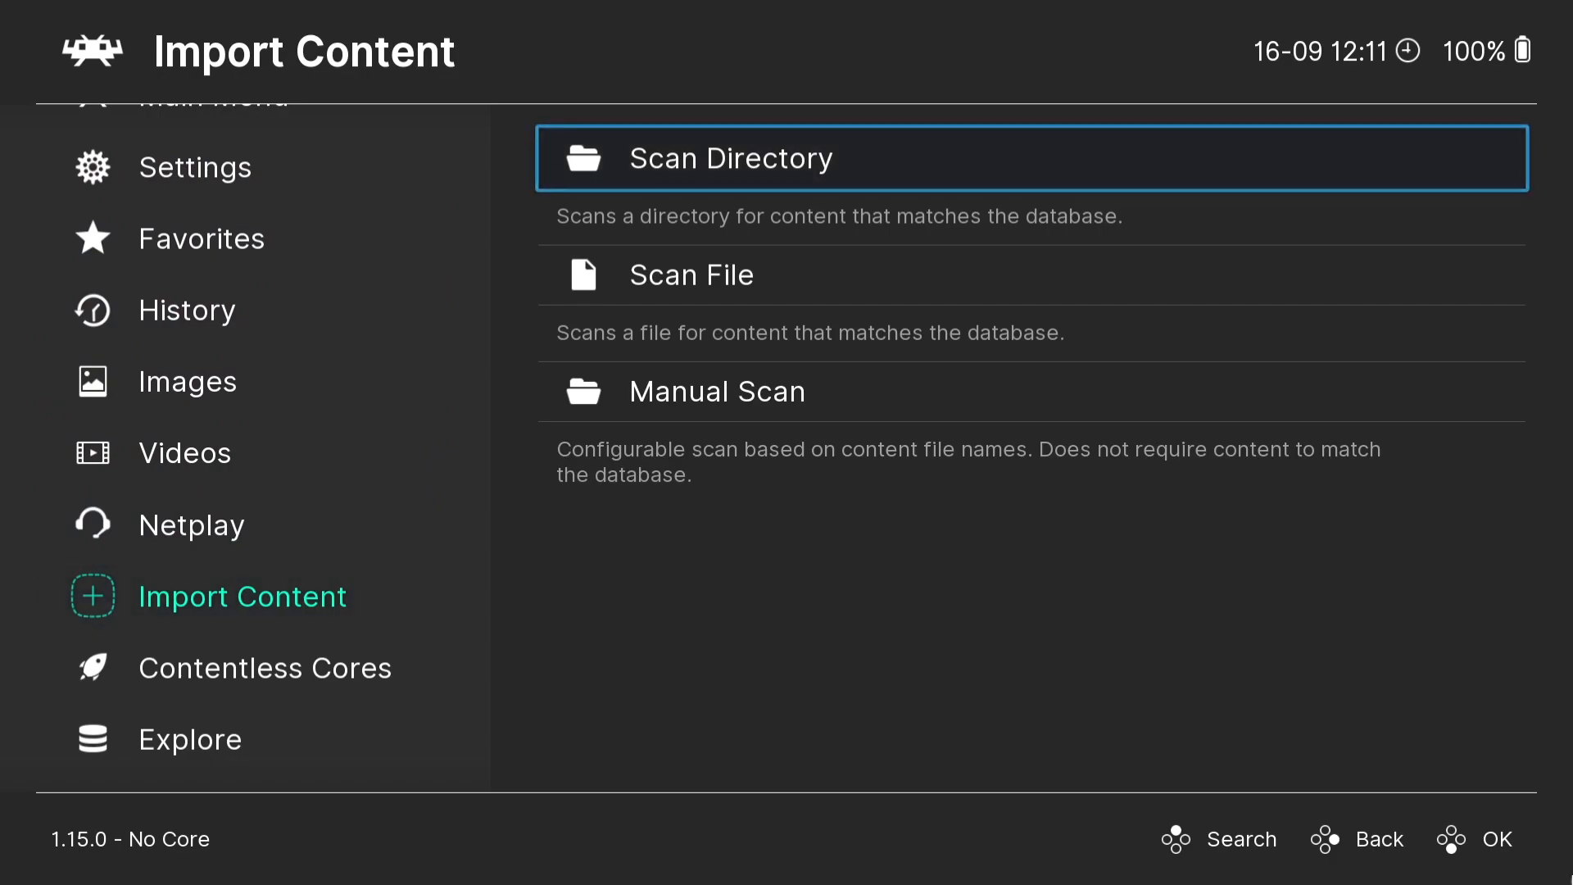
key("Down")
key("Down")
key("Down")
key("Up")
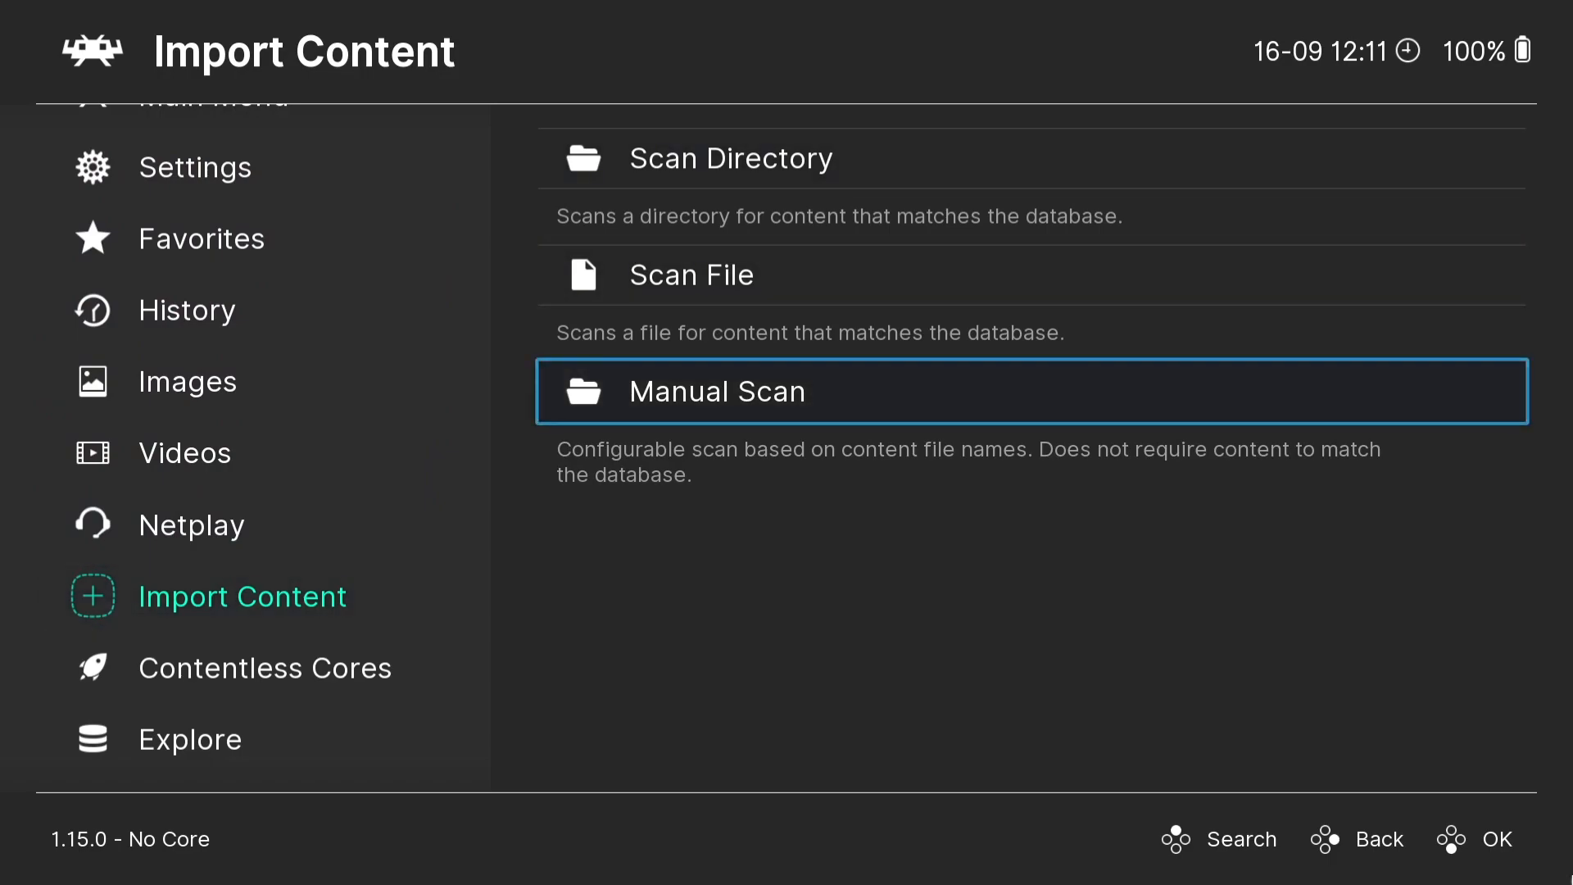
key("Return")
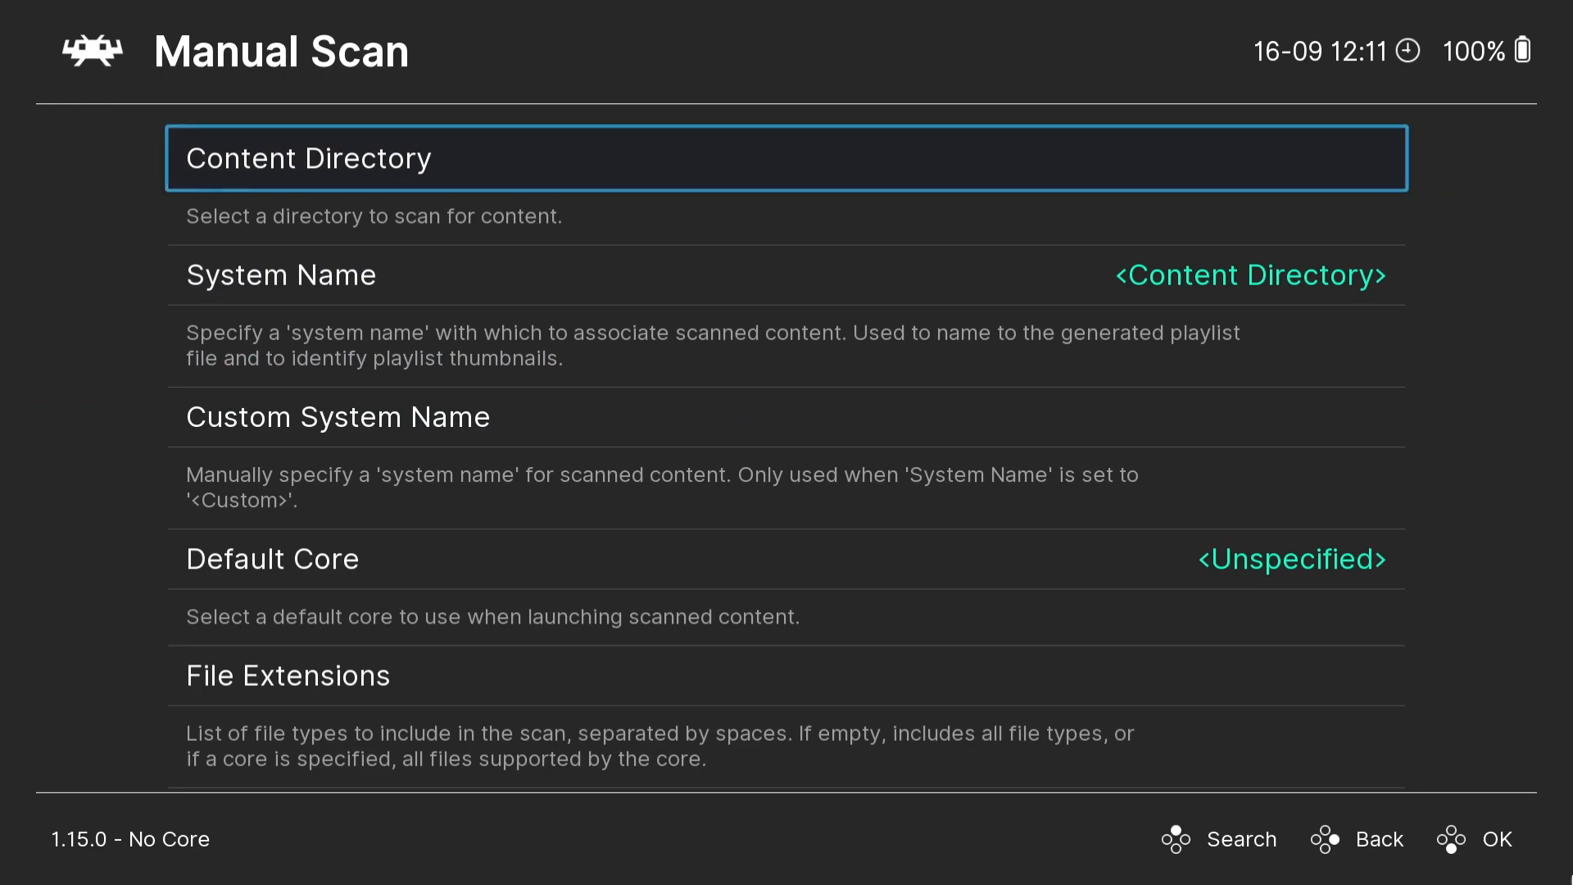
Step: Start choosing the scan's Content Directory and browse through C:\ into the Users folder
key("Return")
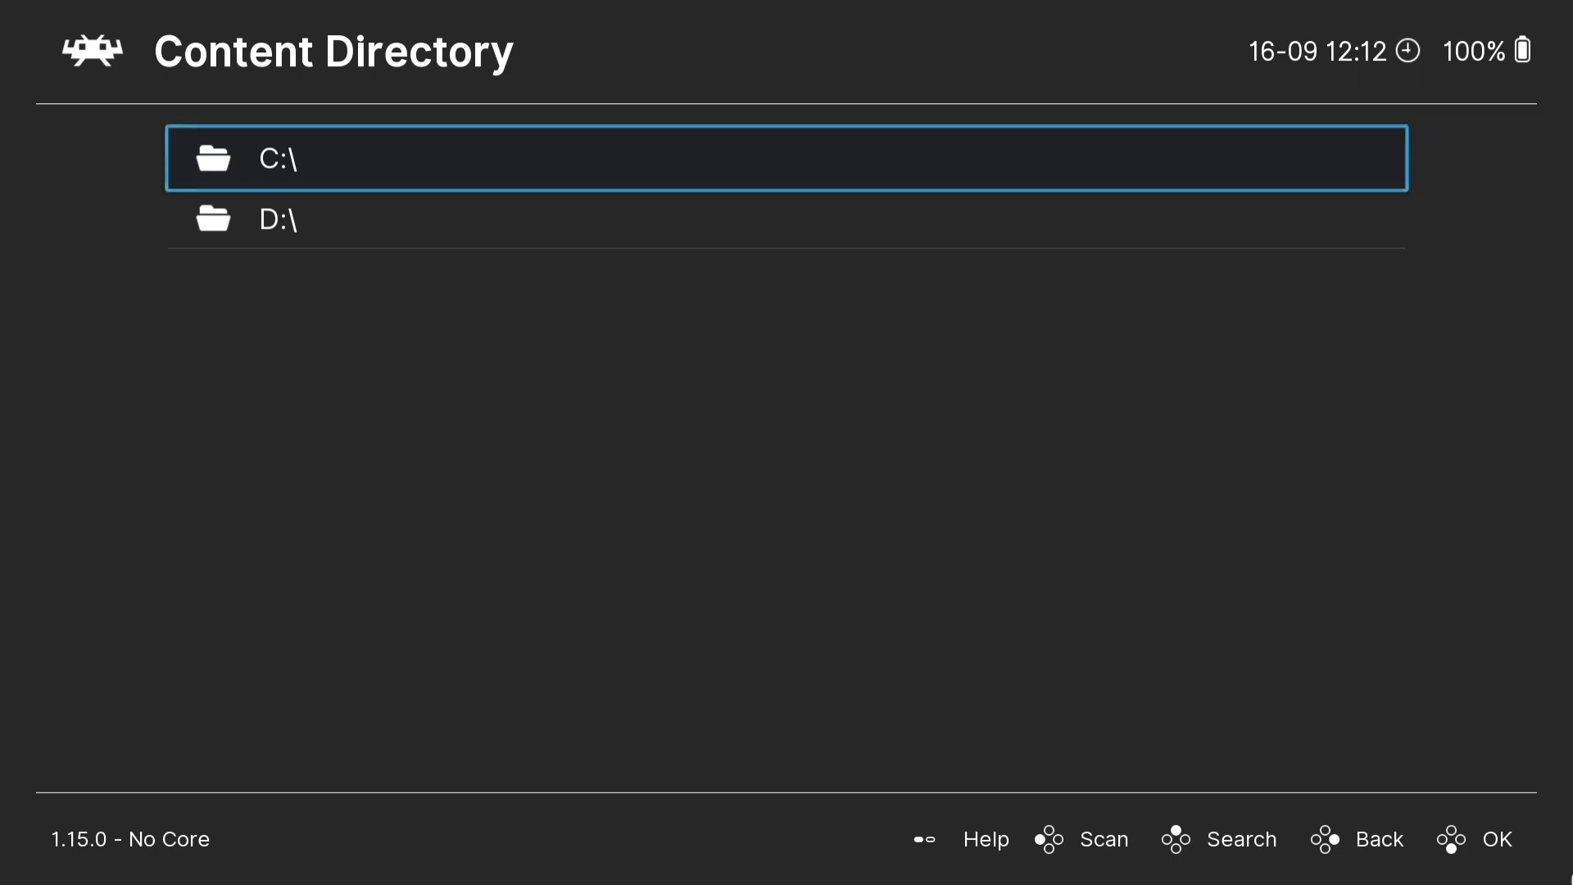
key("Return")
key("Down")
key("Down")
key("Down")
key("Down")
key("Down")
key("Down")
key("Down")
key("Down")
key("Down")
key("Down")
key("Down")
key("Down")
key("Down")
key("Down")
key("Down")
key("Down")
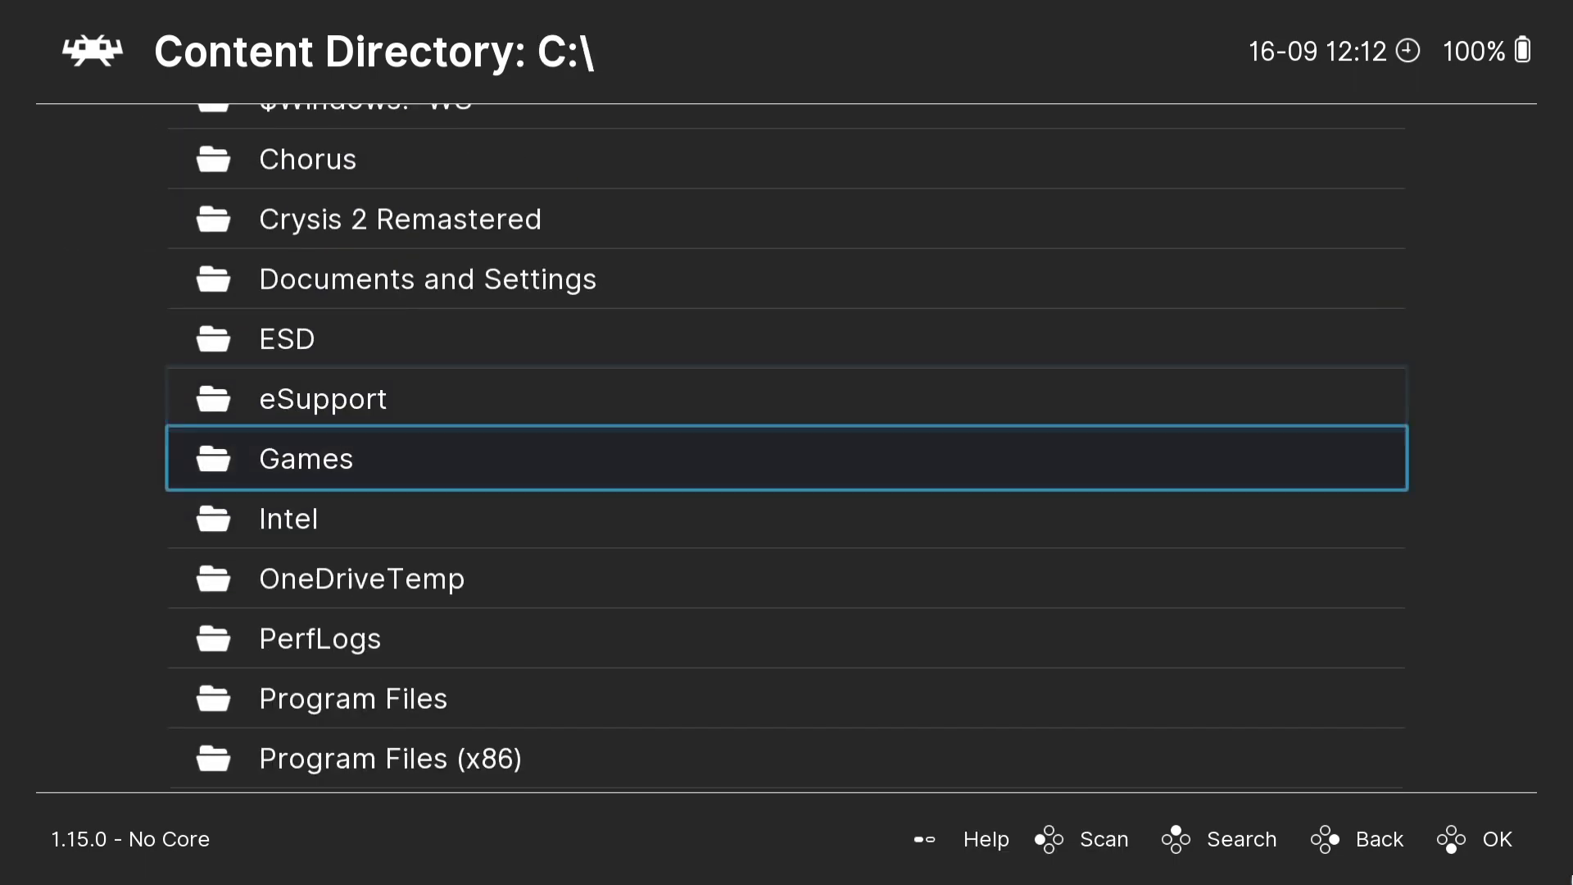
key("Down")
key("Down")
key("Down")
key("Down")
key("Down")
key("Down")
key("Down")
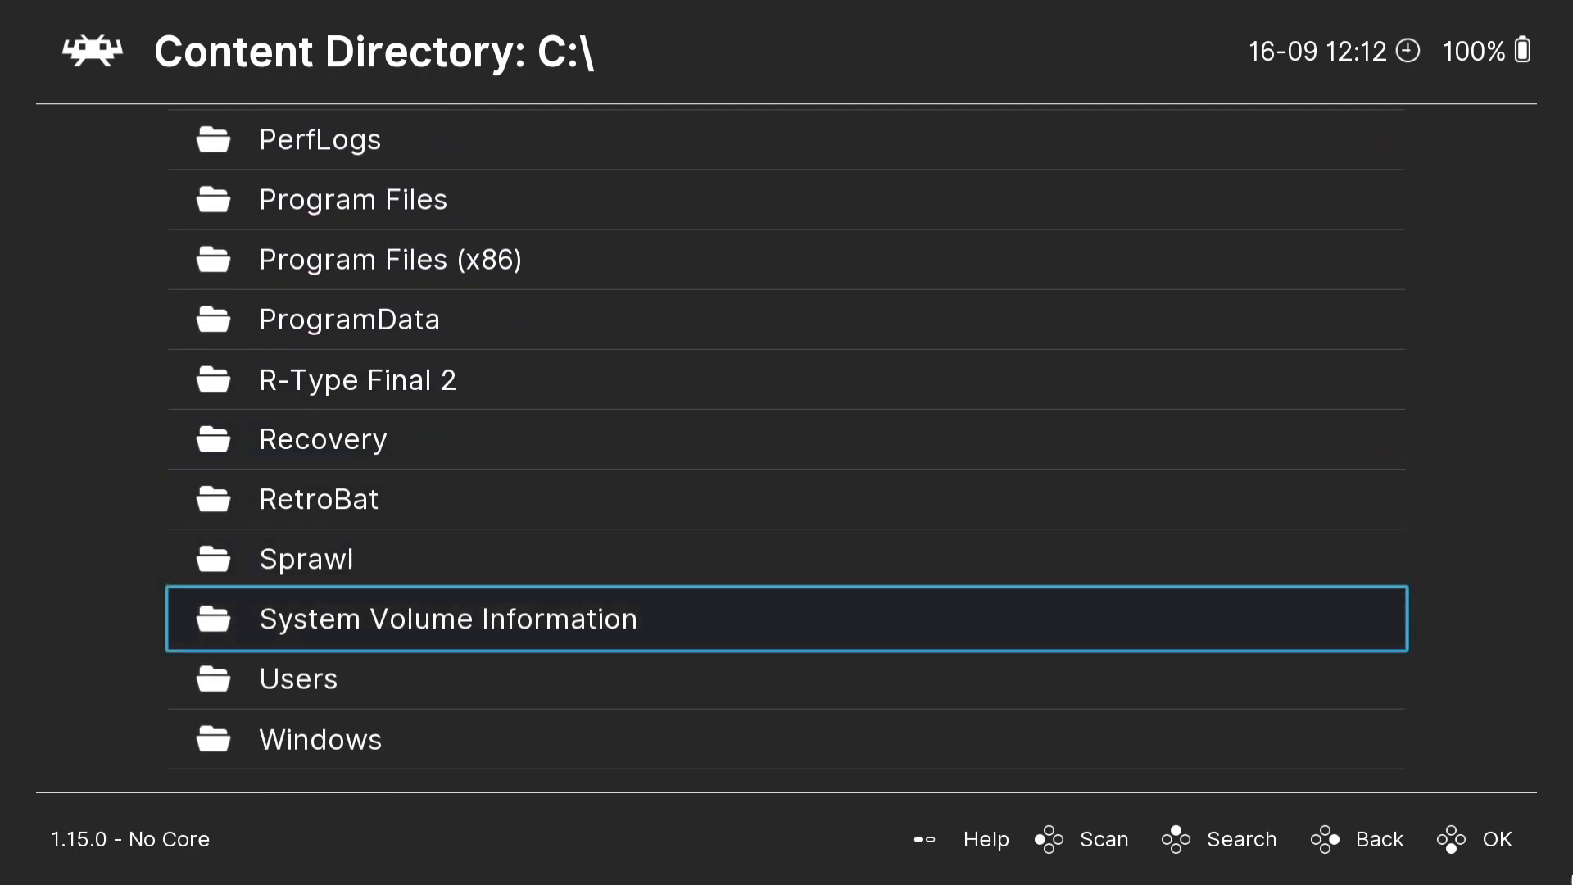
key("Return")
Step: Open the personal profile folder and its Desktop folder in the Content Directory chooser
key("Down")
key("Down")
key("Down")
key("Down")
key("Down")
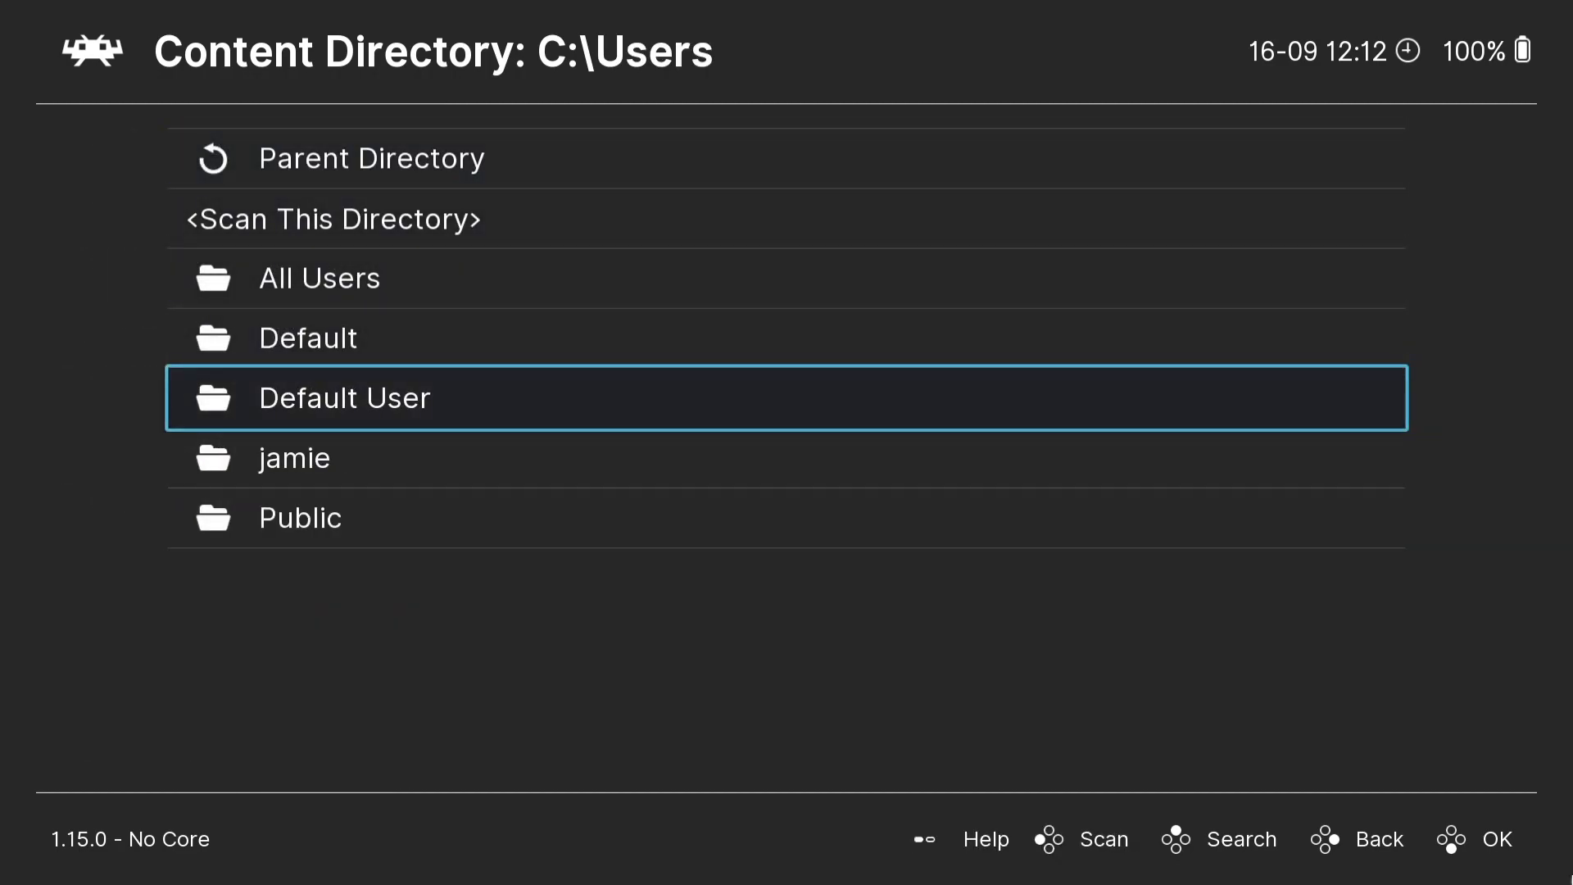
key("Return")
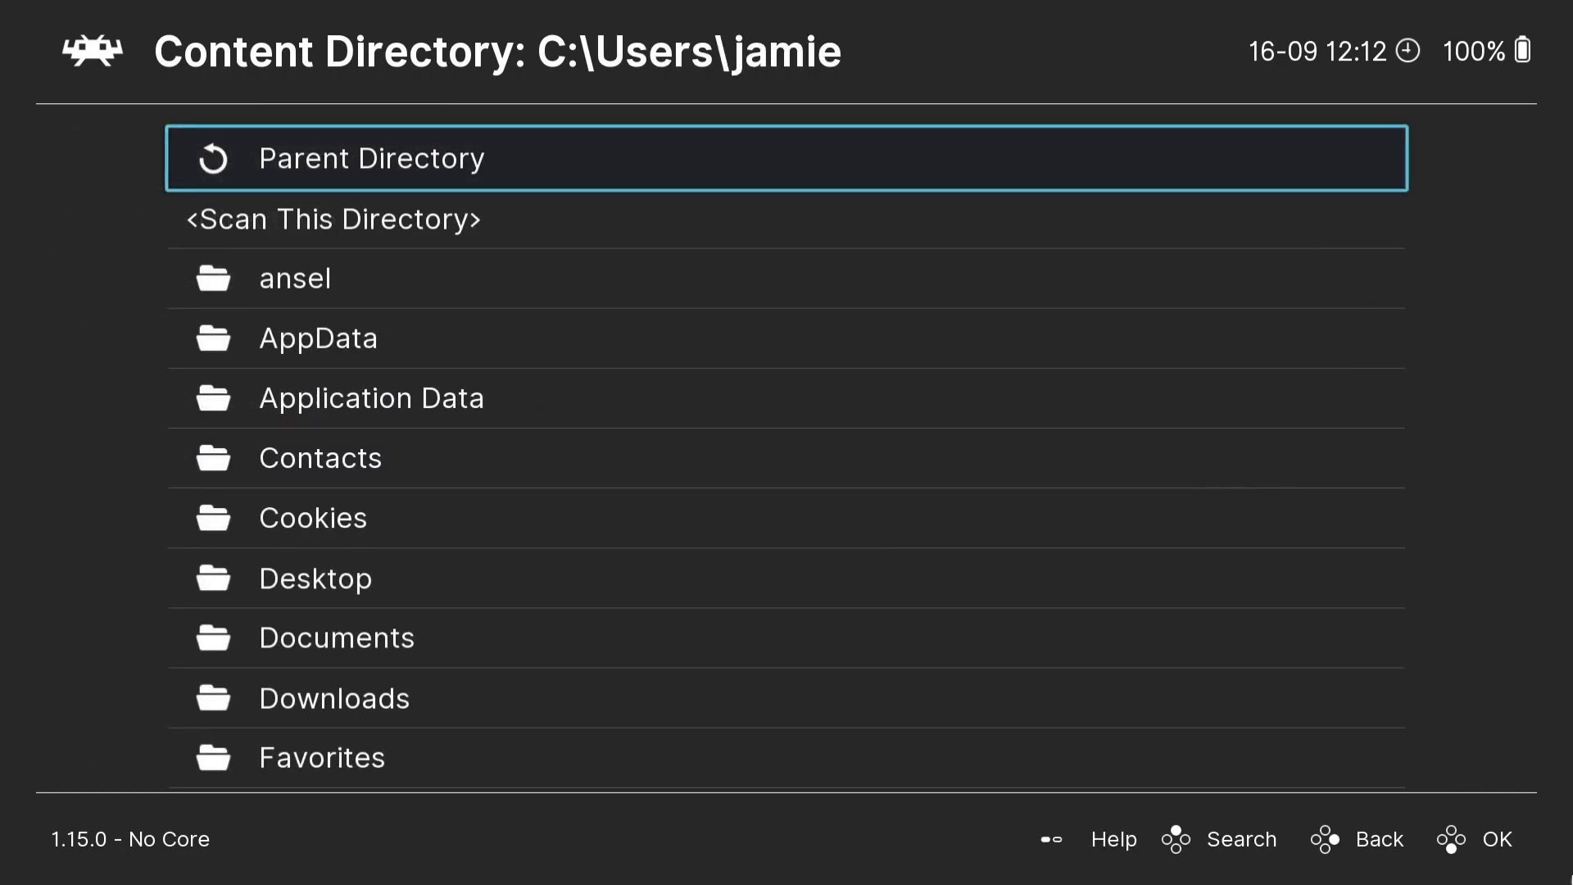
key("Down")
key("Down")
key("Down")
key("Down")
key("Down")
key("Down")
key("Down")
key("Return")
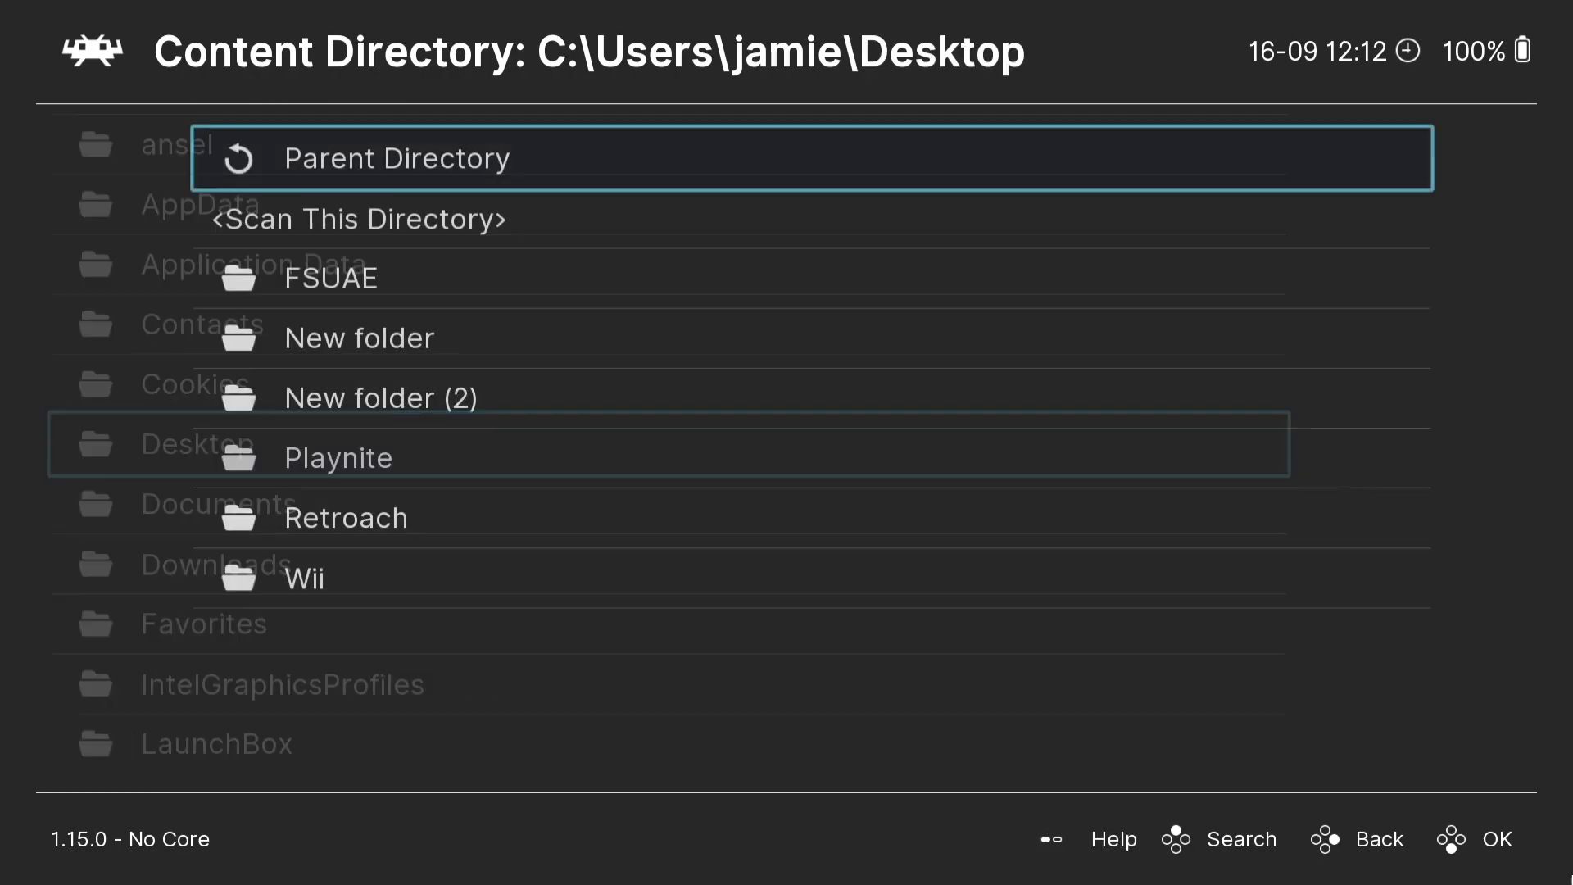
Step: Set the Wii folder on the desktop as the Manual Scan's Content Directory with Scan This Directory
key("Down")
key("Down")
key("Down")
key("Down")
key("Down")
key("Down")
key("Down")
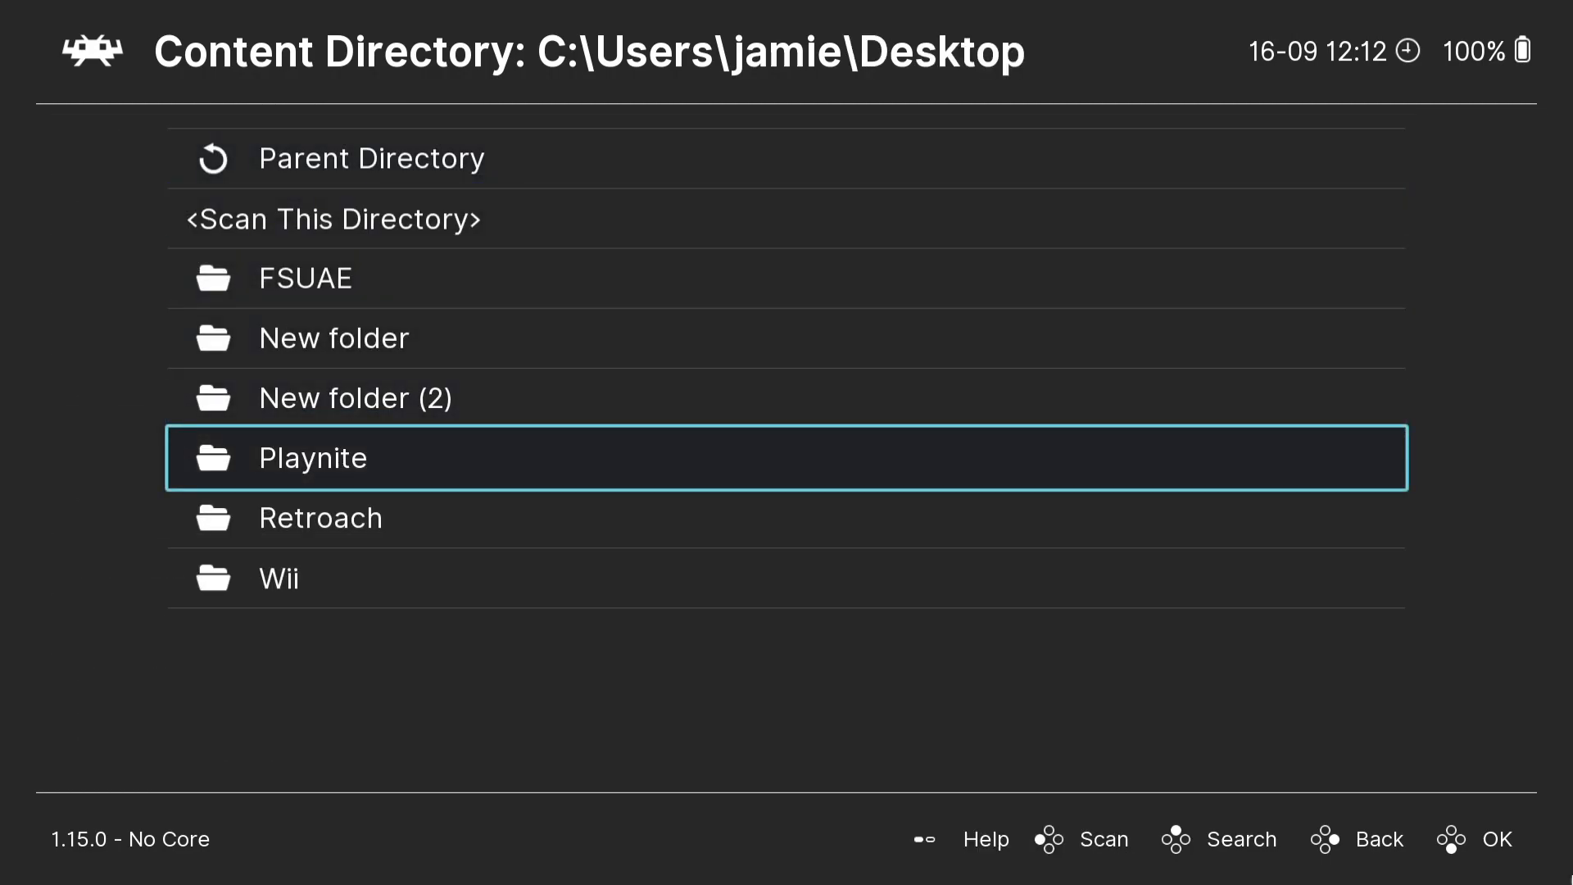
key("Return")
key("Down")
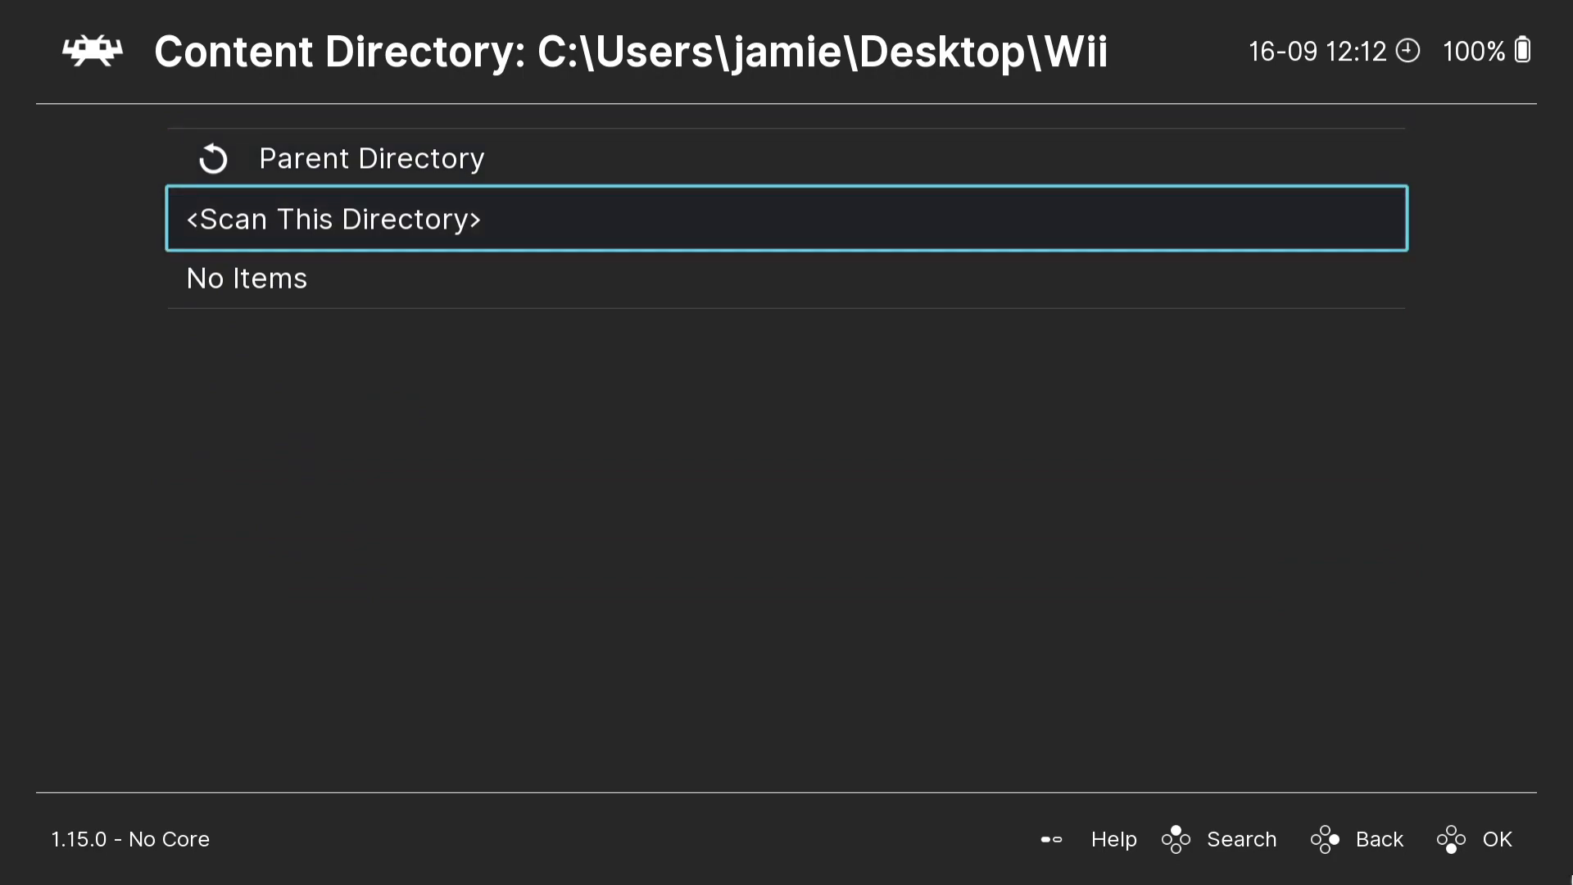
key("Return")
Step: Start the Manual Scan of the Wii folder, leaving the remaining scan options at their defaults
key("Down")
key("Down")
key("Down")
key("Down")
key("Down")
key("Down")
key("Down")
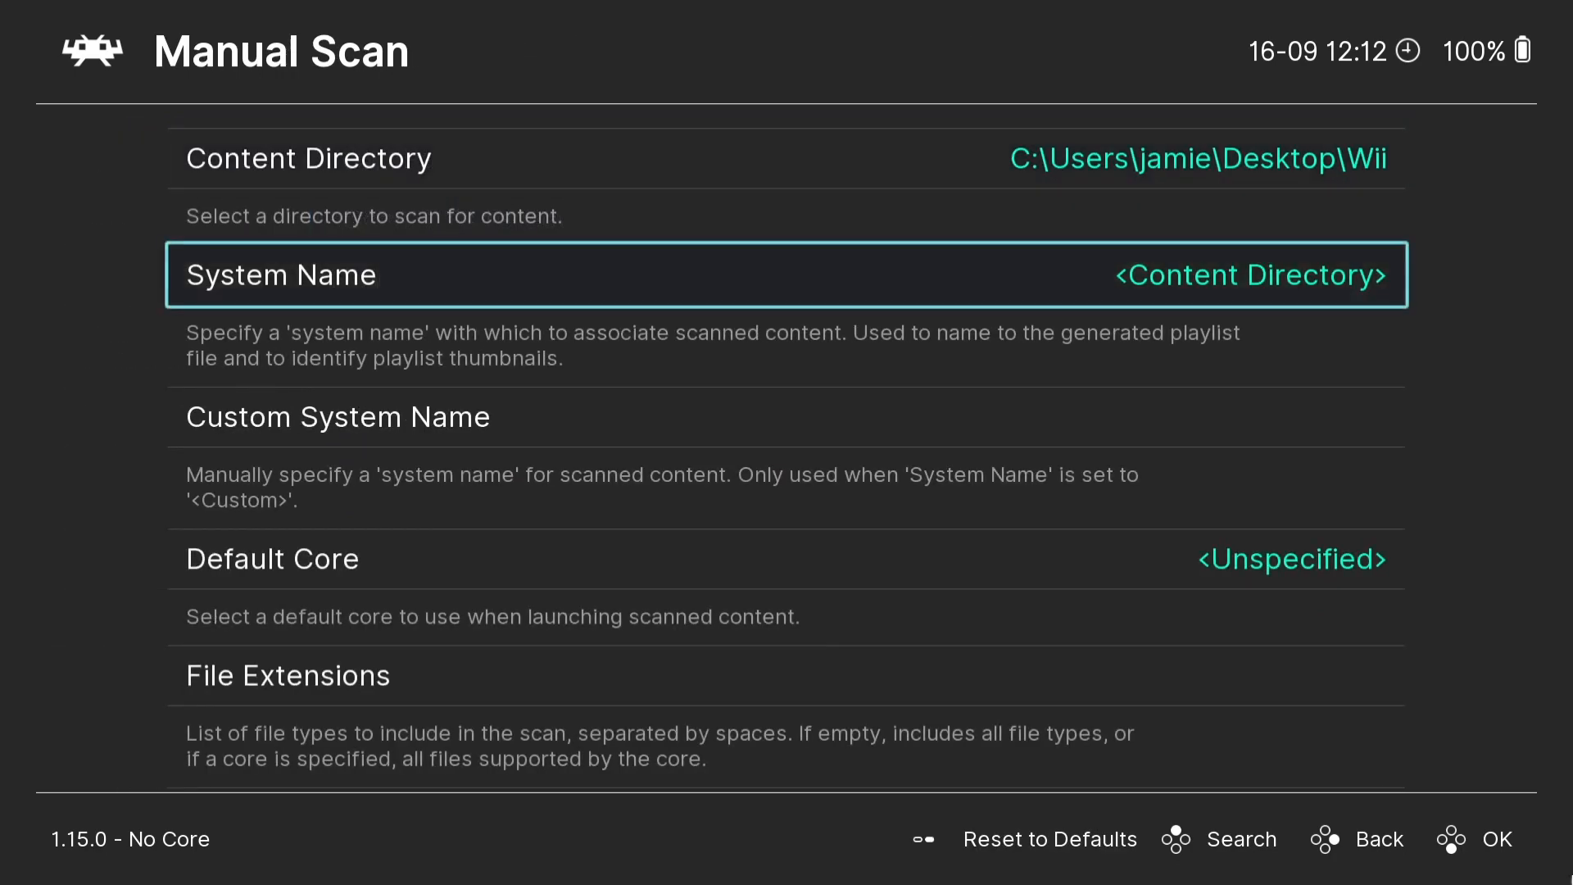
key("Down")
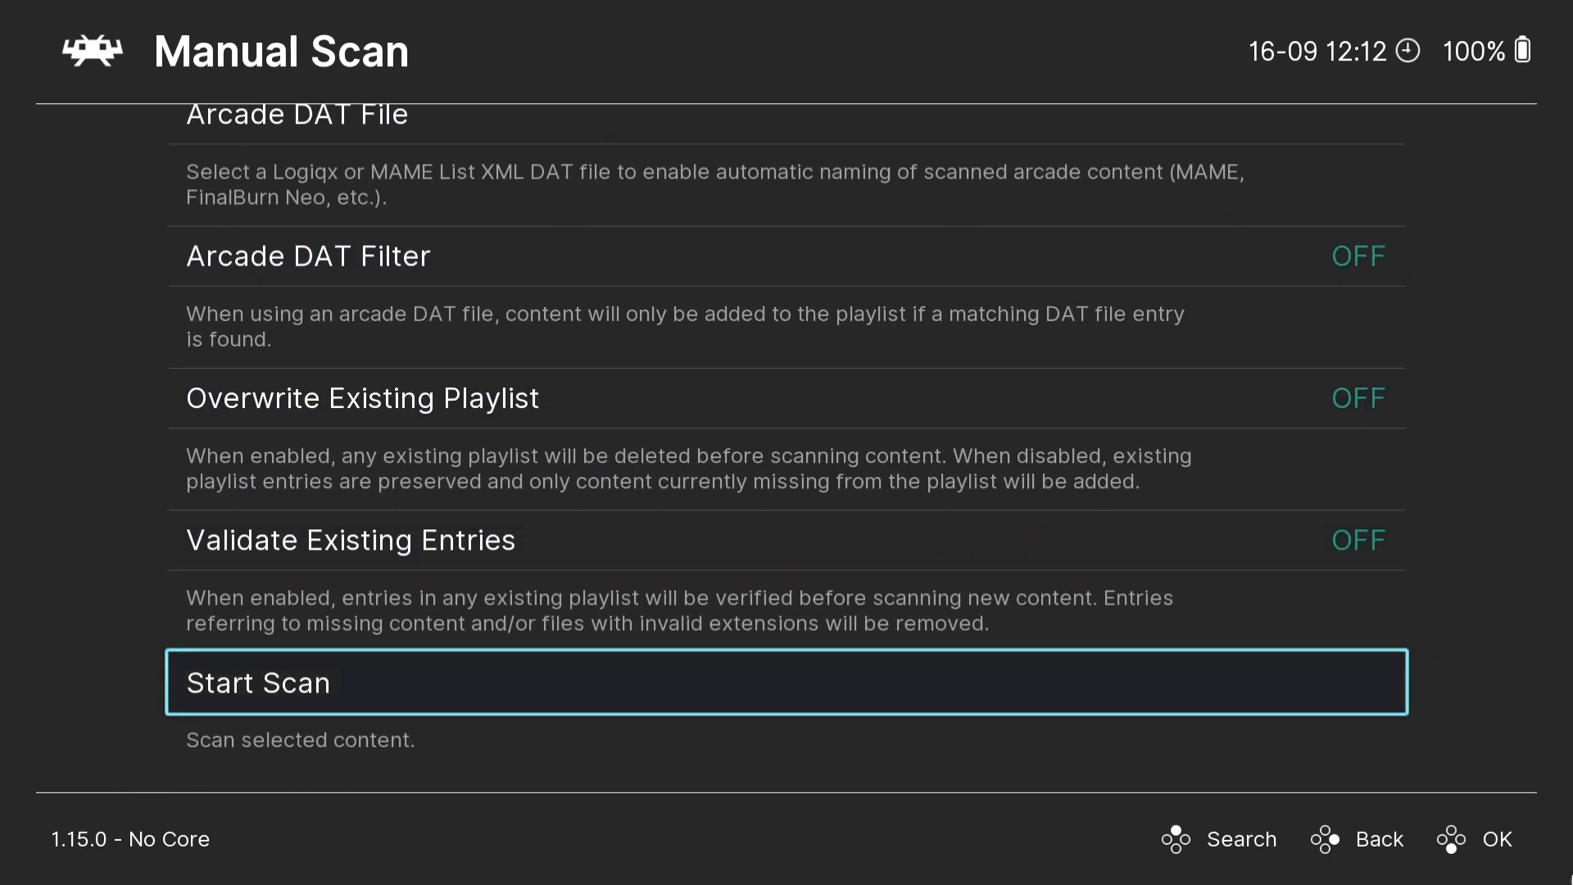
key("Return")
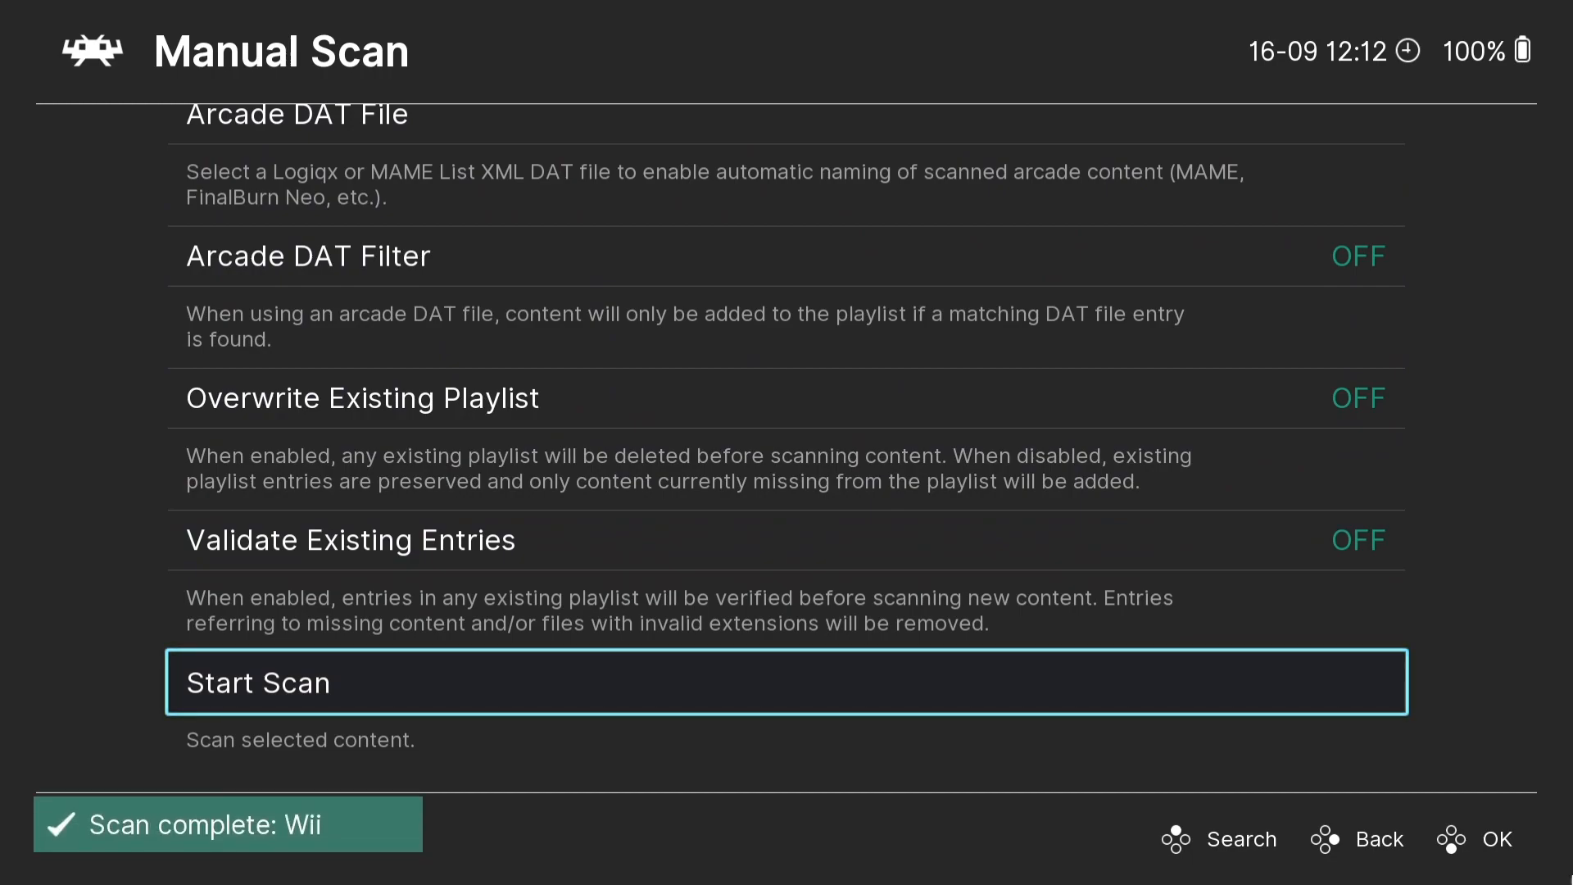
Step: Leave the Manual Scan settings and open the Wii playlist to examine its game entries
key("BackSpace")
key("BackSpace")
key("BackSpace")
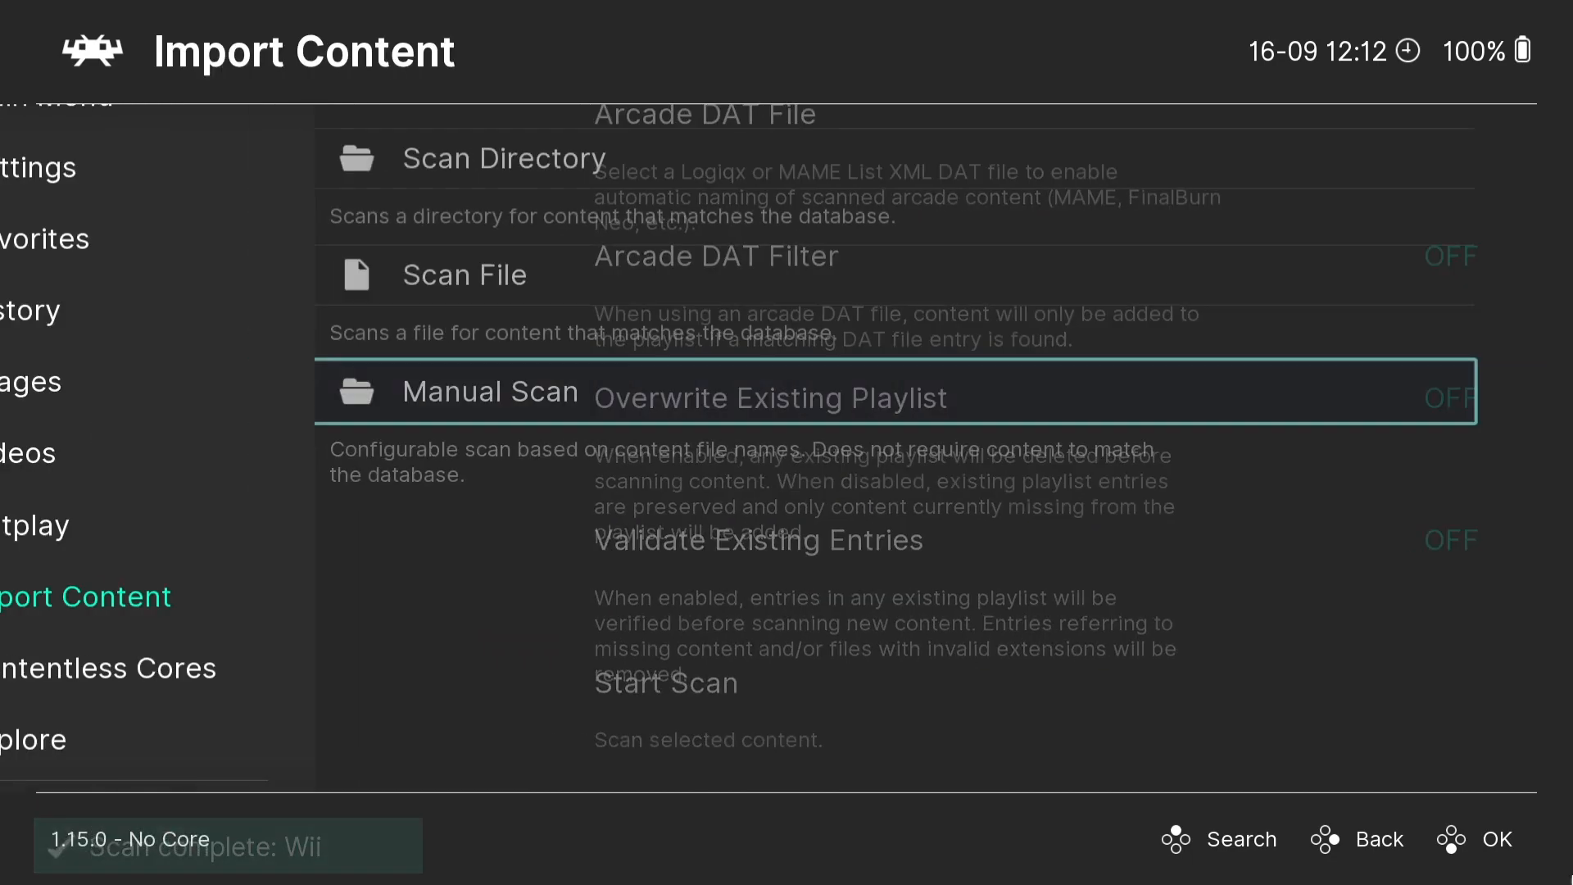
key("Down")
key("Down")
key("Down")
key("Down")
key("Down")
key("Down")
key("Down")
key("Down")
key("Down")
key("Down")
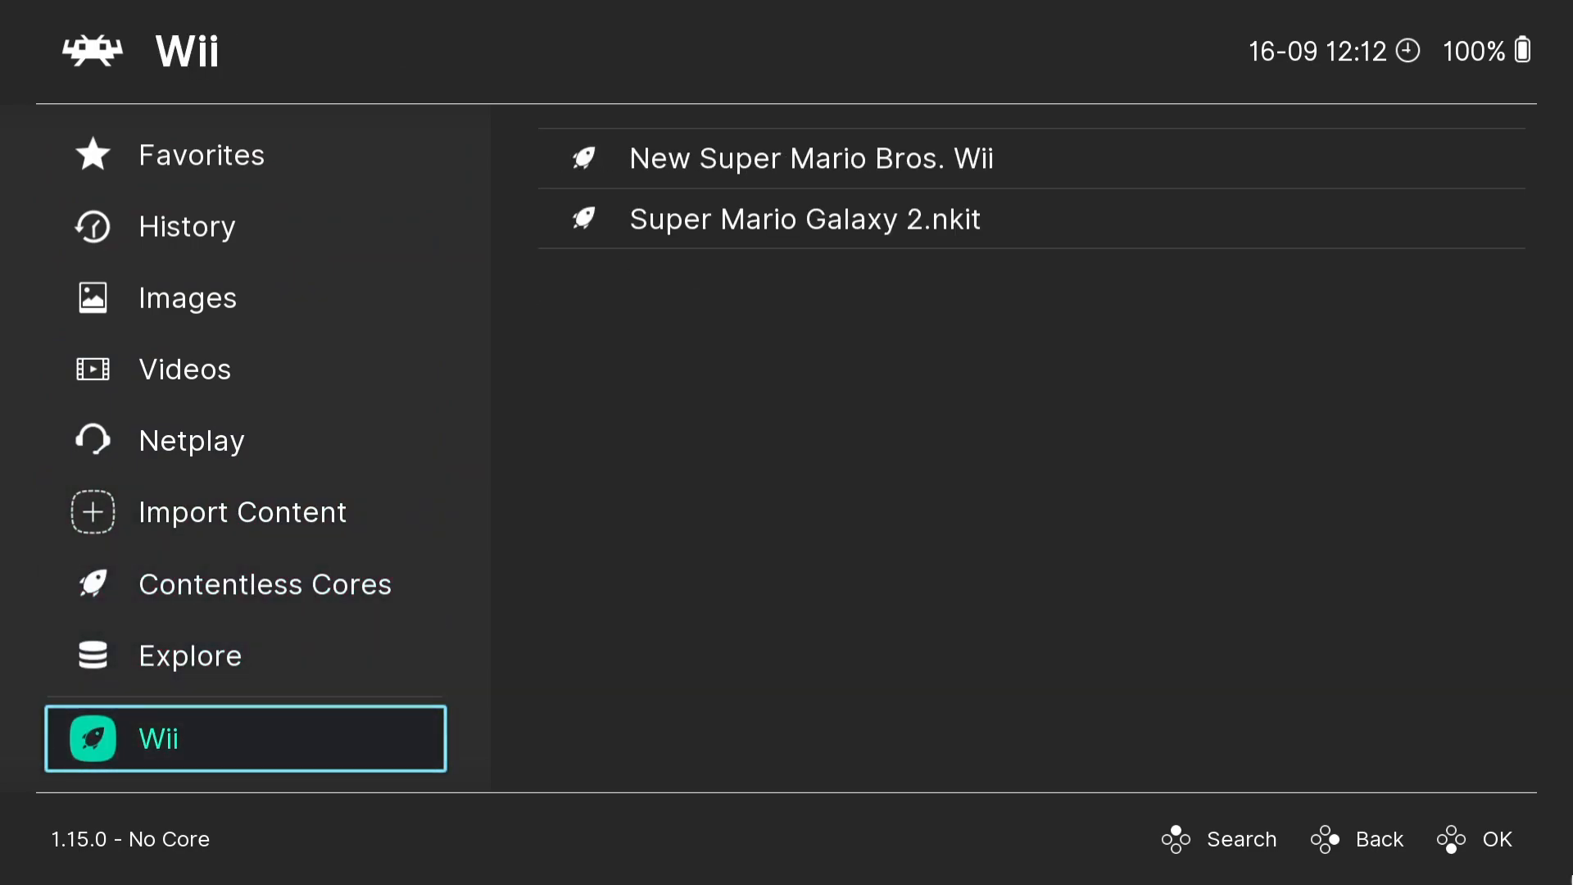
key("Right")
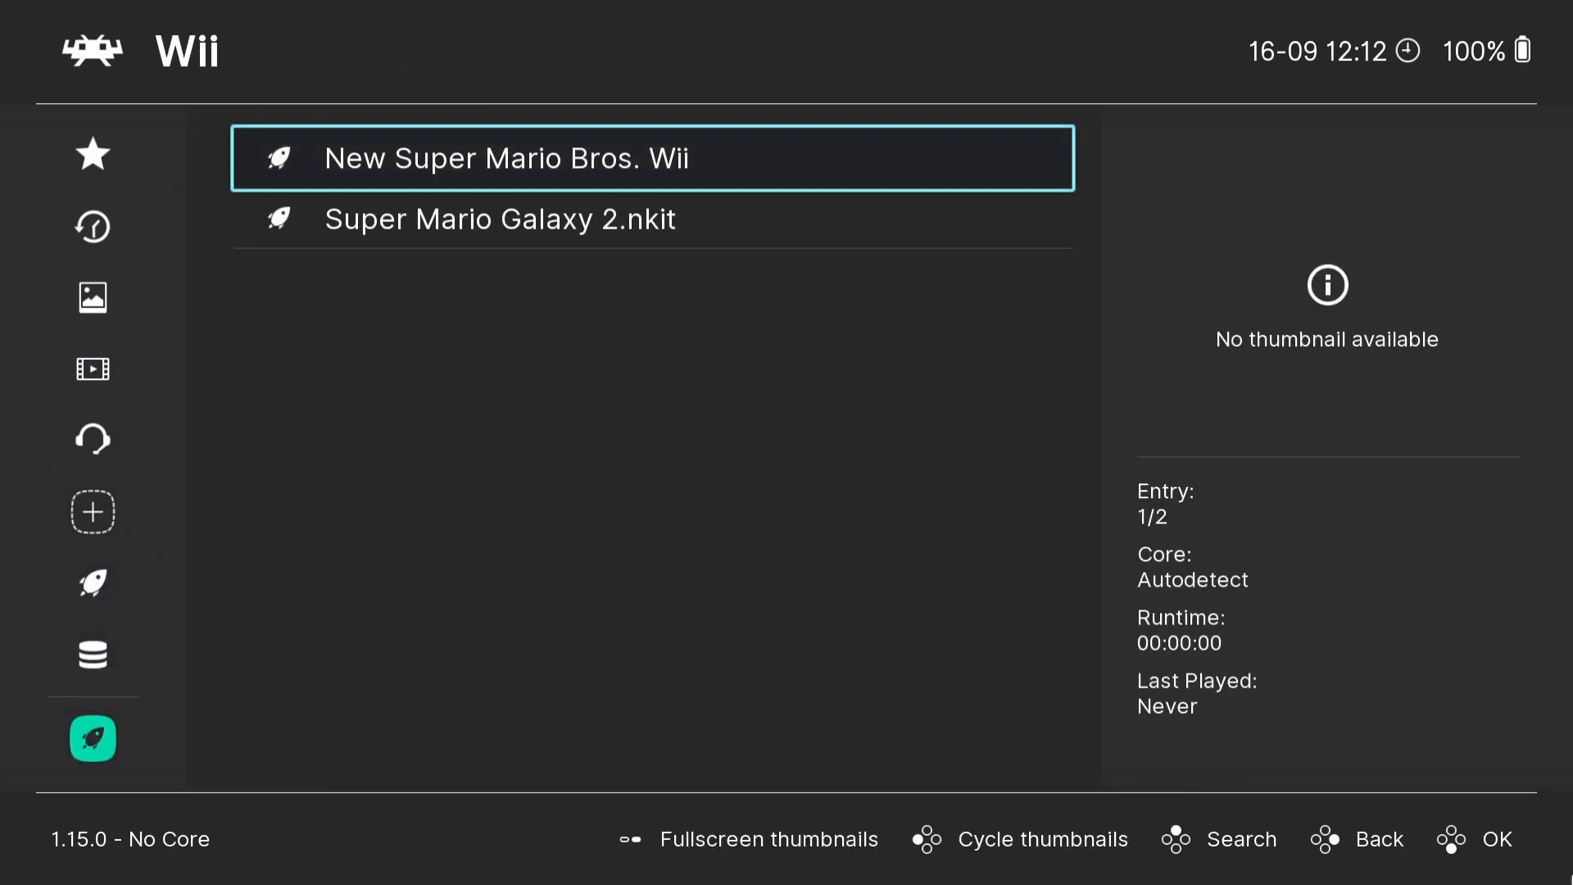
Step: Save the current configuration from the Main Menu's Configuration File options, overwriting retroarch.cfg
key("Left")
key("Right")
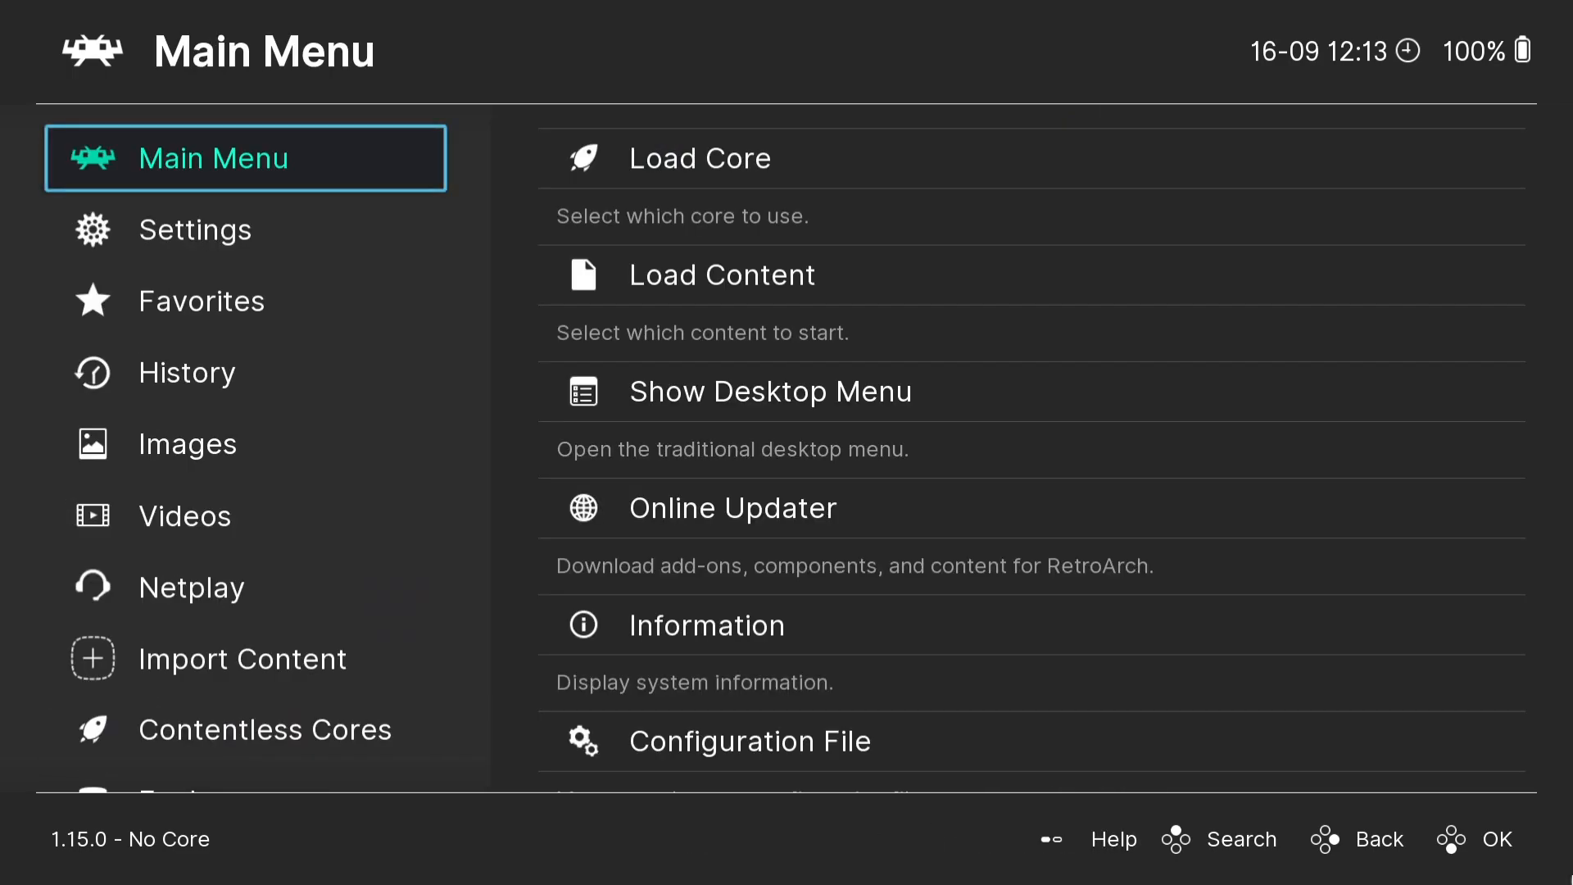
key("Right")
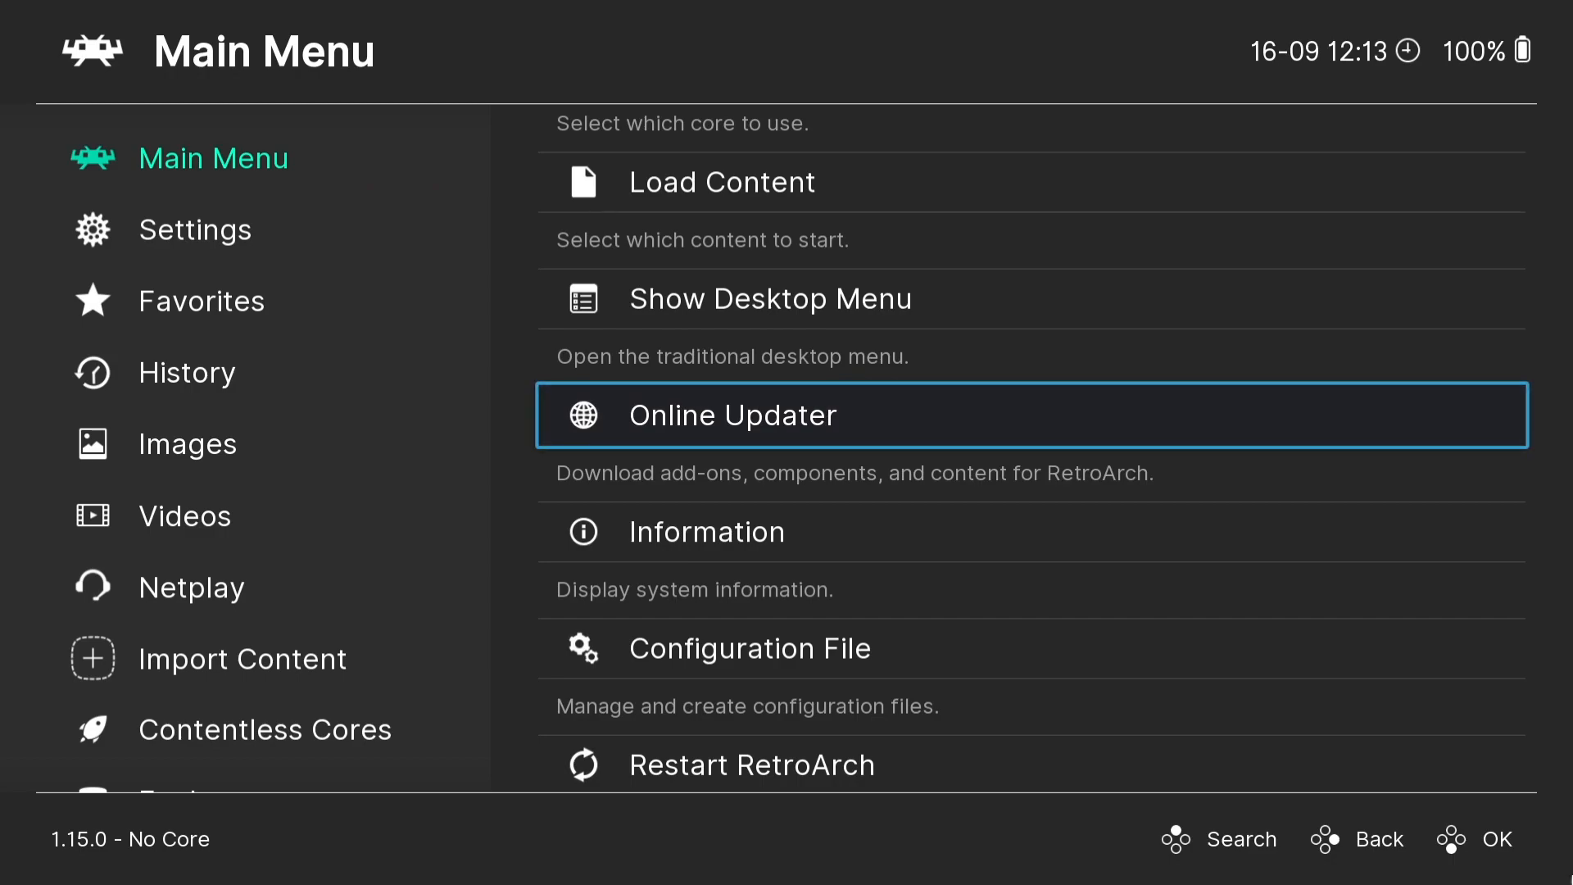
key("Down")
key("Down")
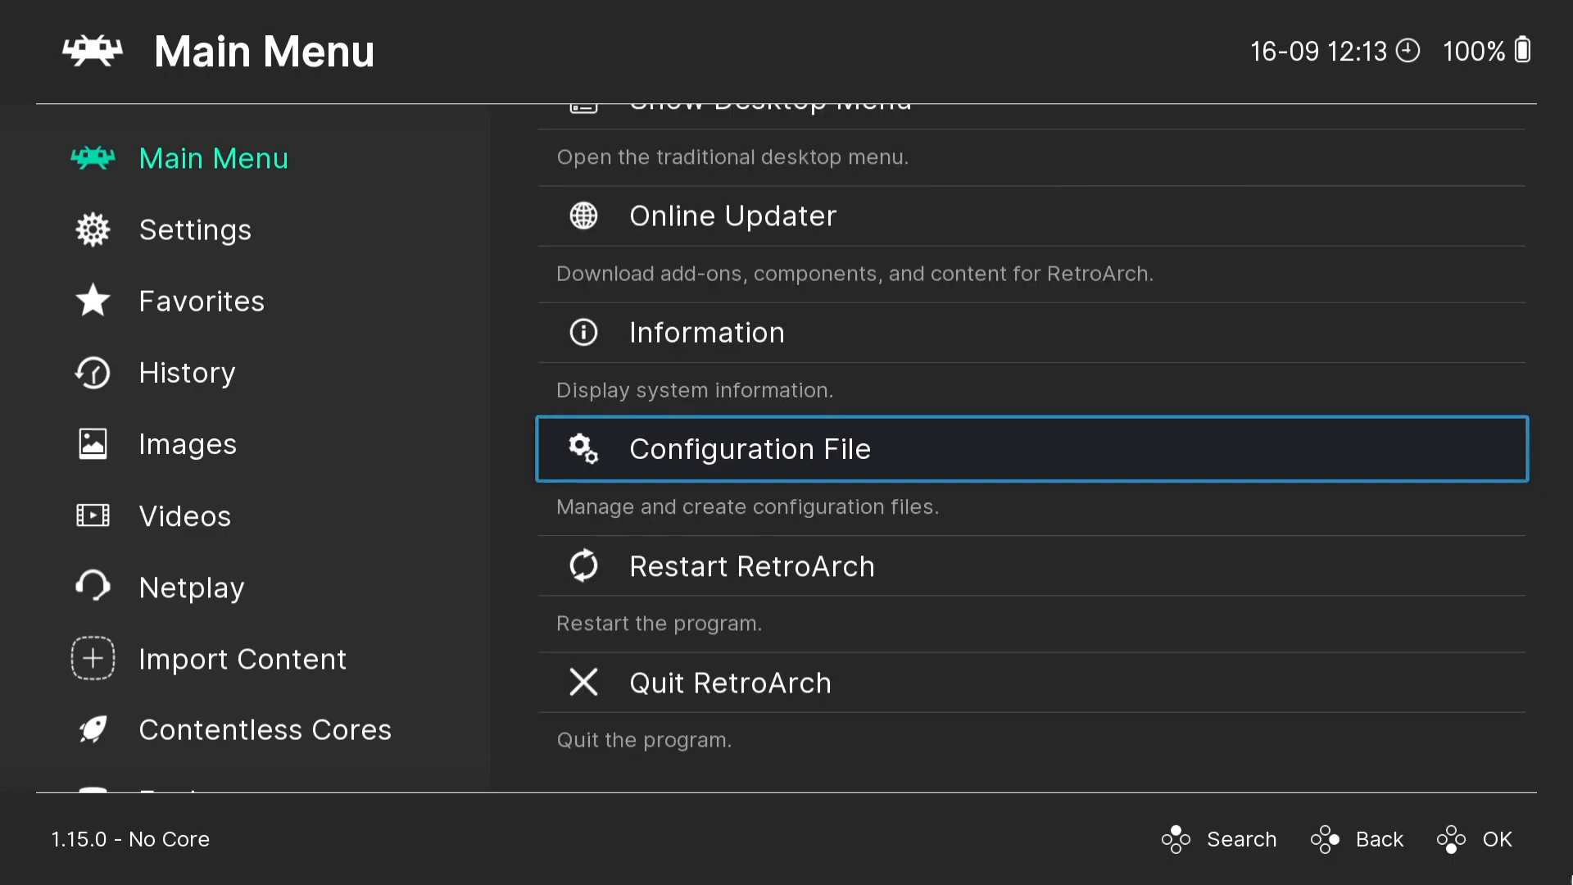
key("Down")
key("Up")
key("Return")
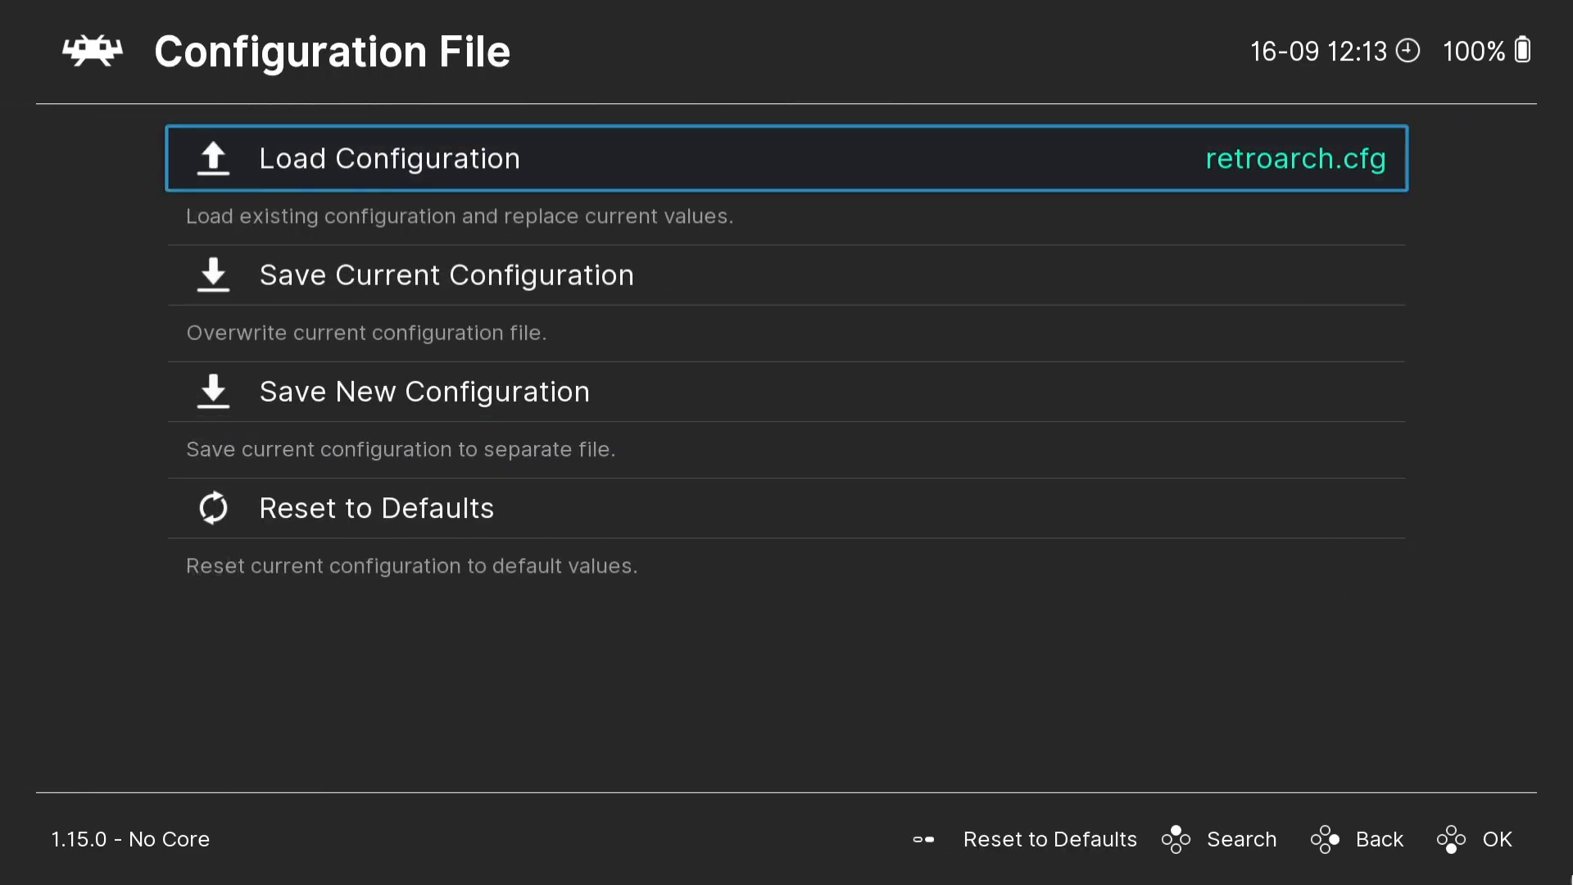
key("Down")
key("Return")
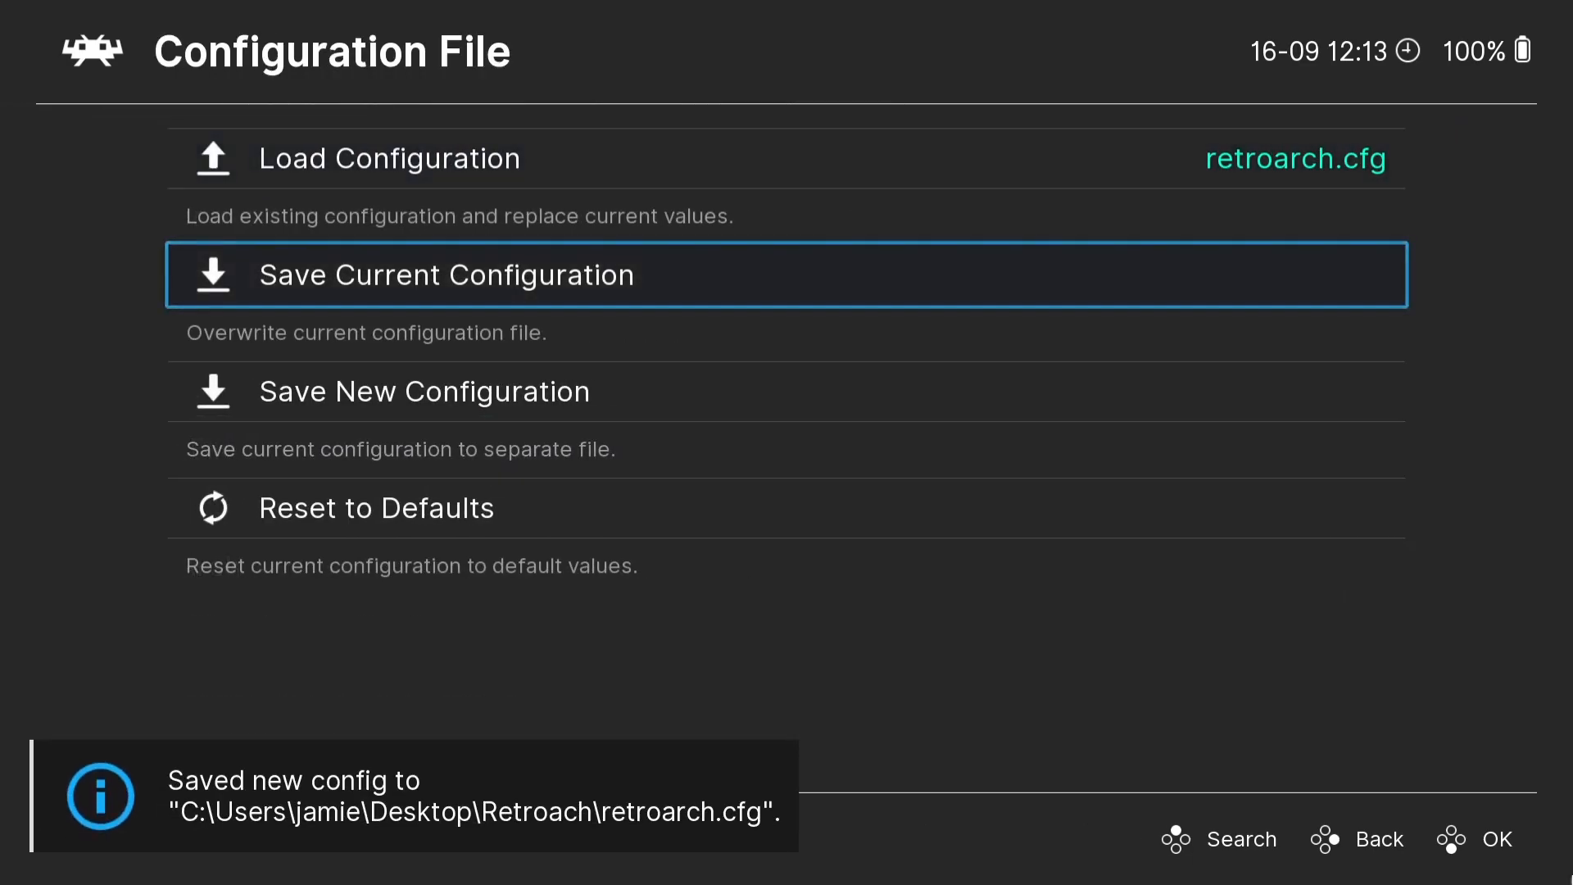
key("BackSpace")
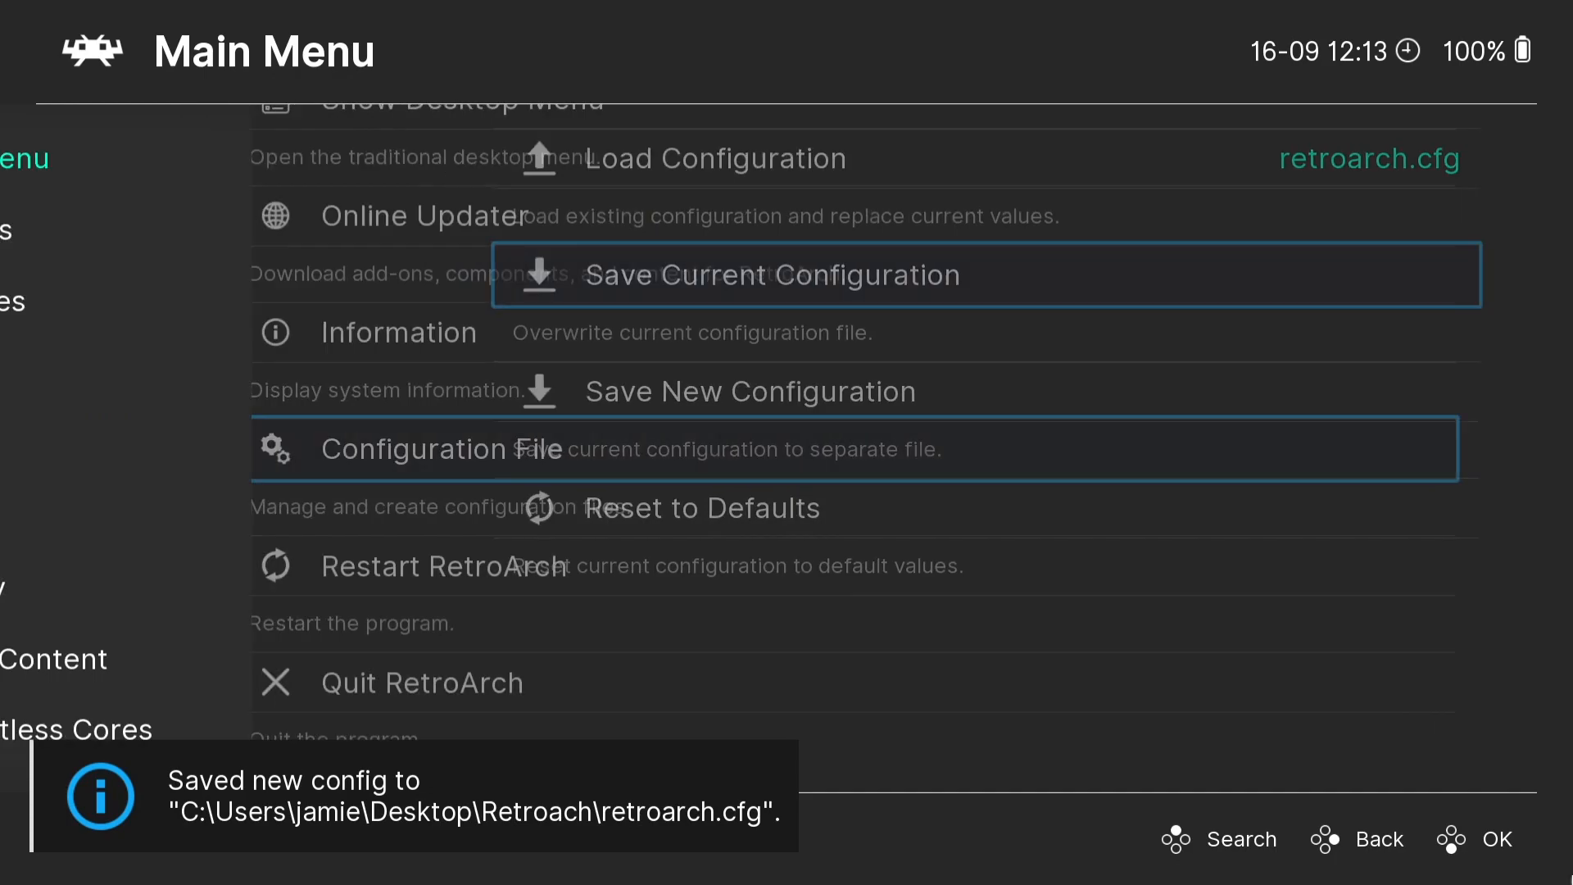
Step: Quit RetroArch from the Main Menu
key("Down")
key("Down")
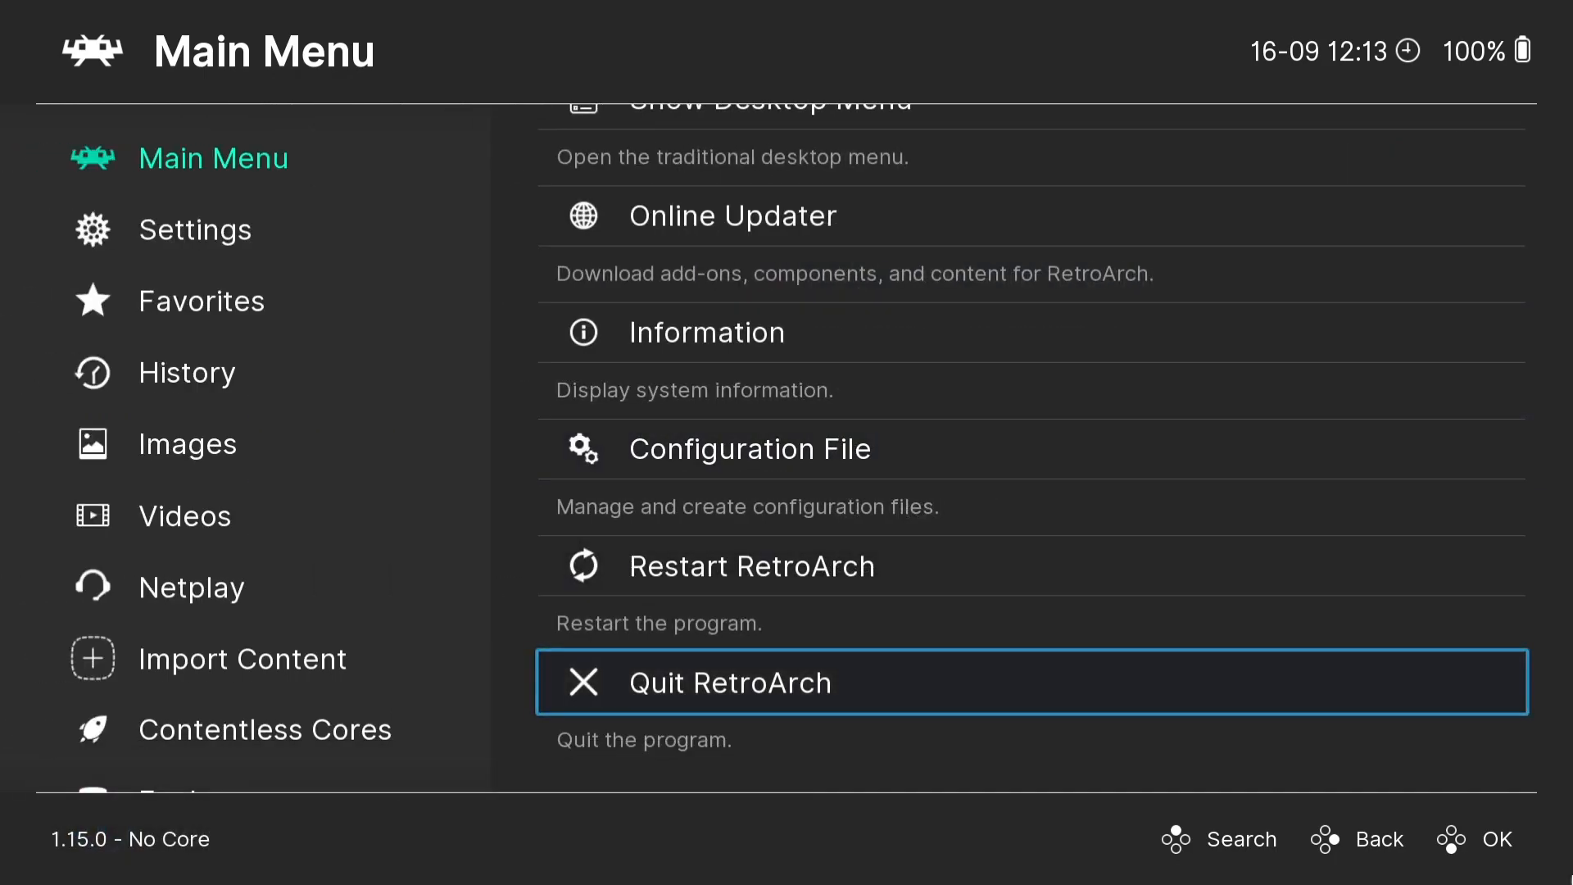
key("Return")
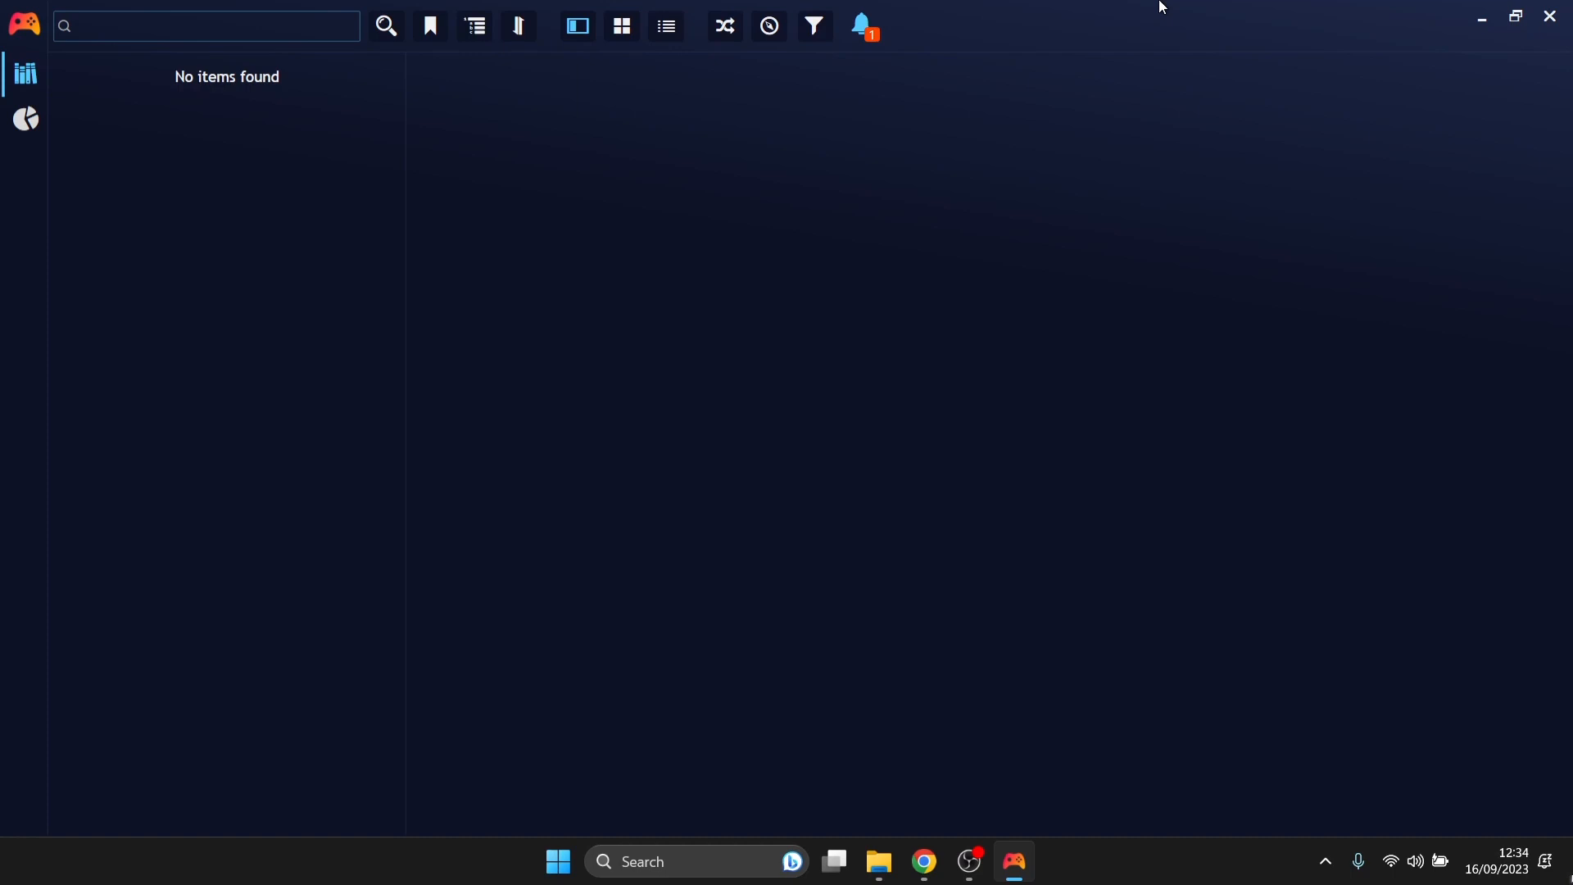
Step: In Playnite's emulator configuration, scan the desktop's Retroach folder and import the RetroArch emulator
left_click(37, 26)
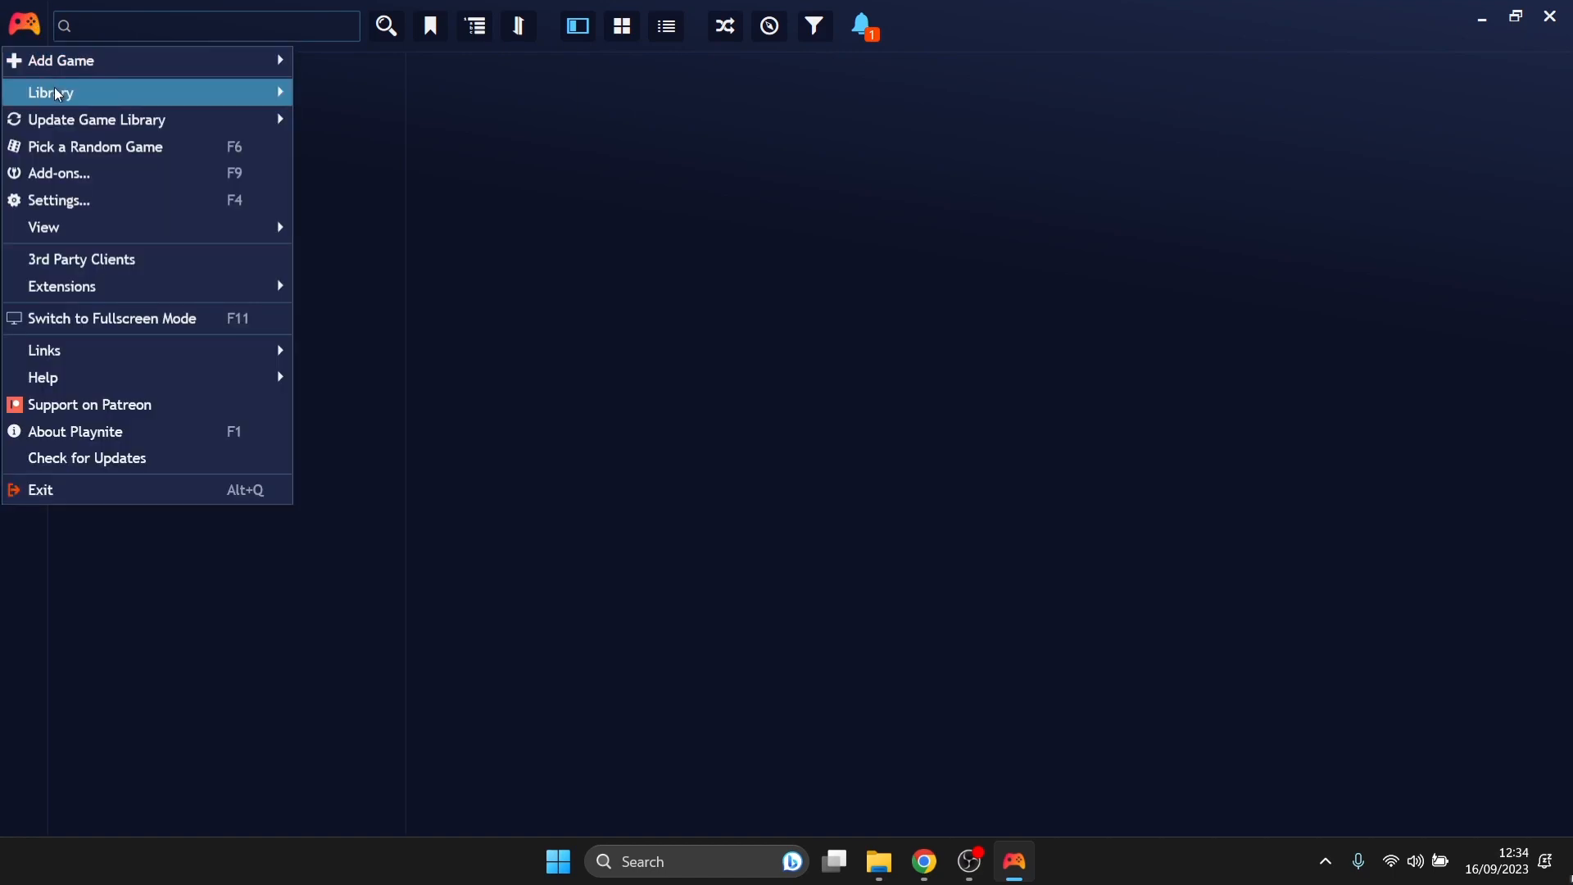
mouse_move(58, 96)
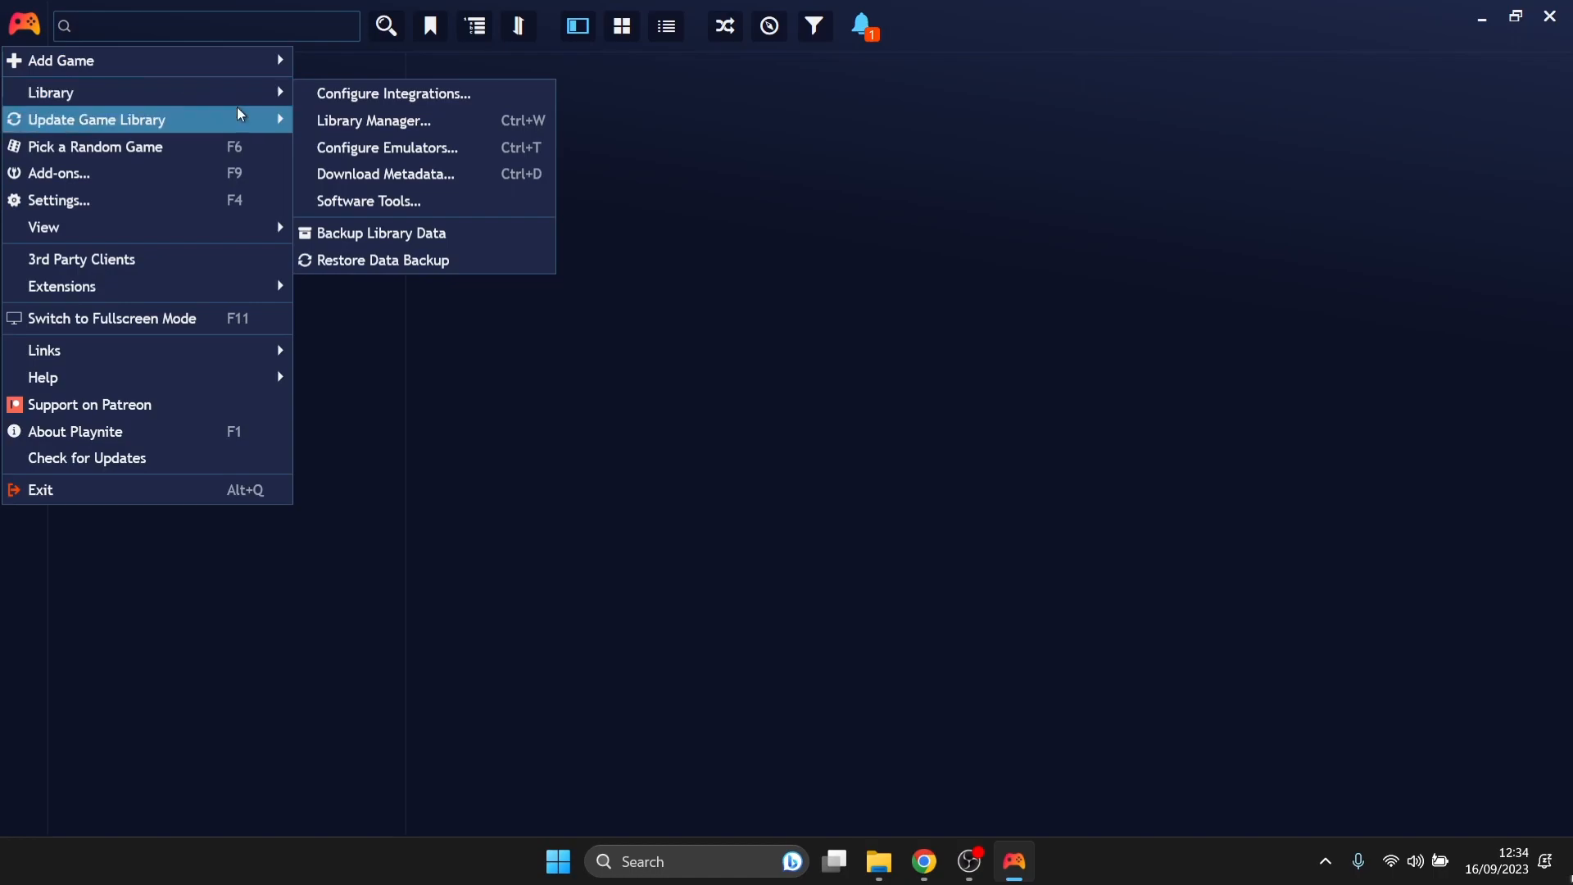
left_click(381, 150)
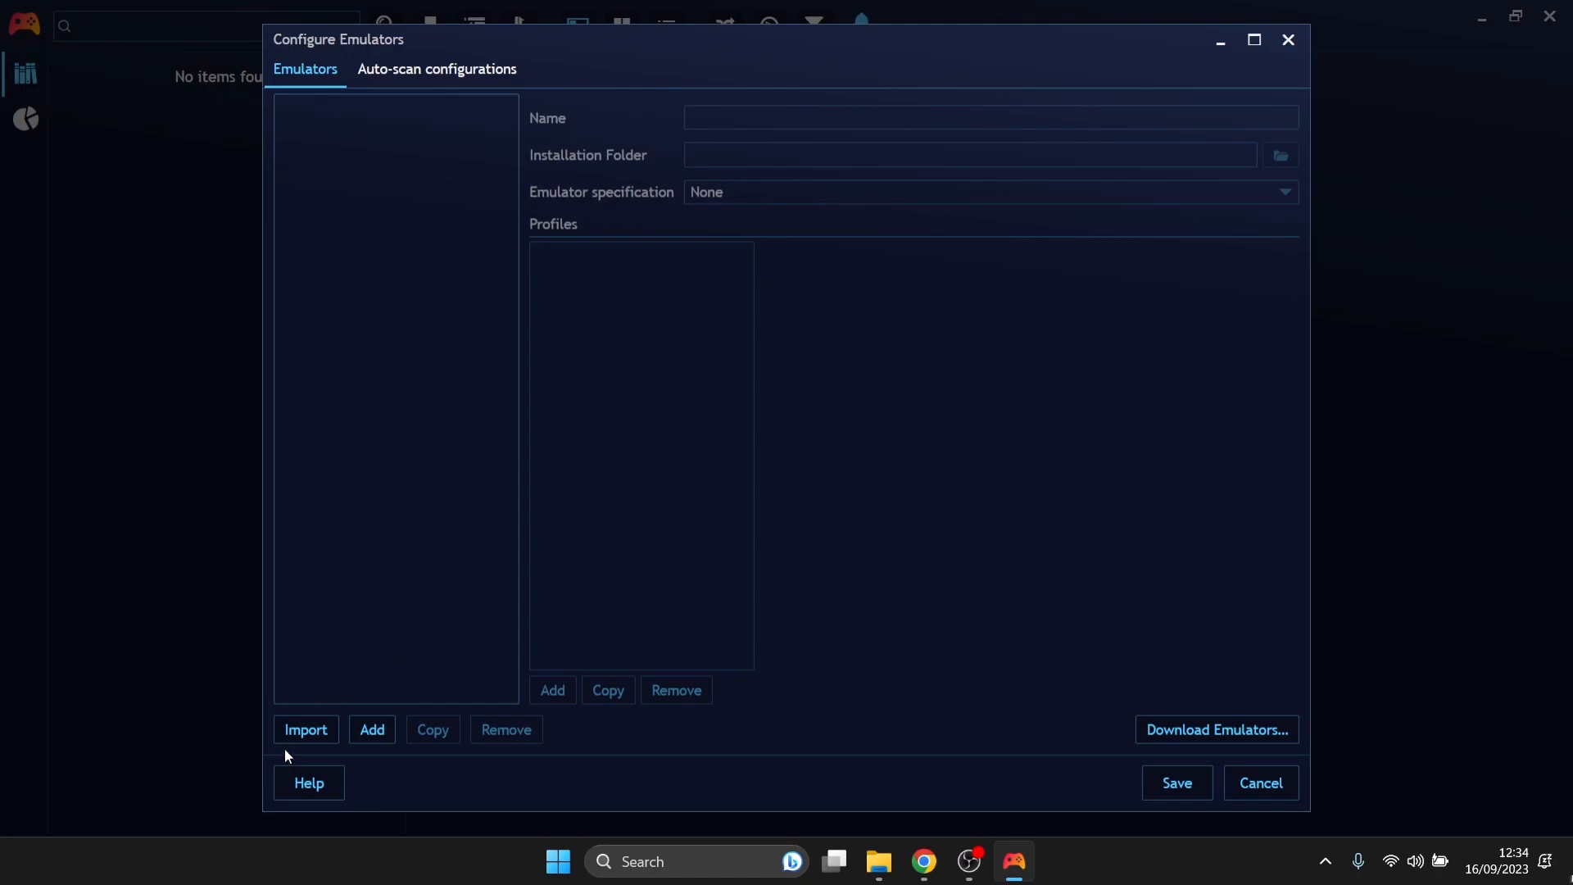
left_click(302, 736)
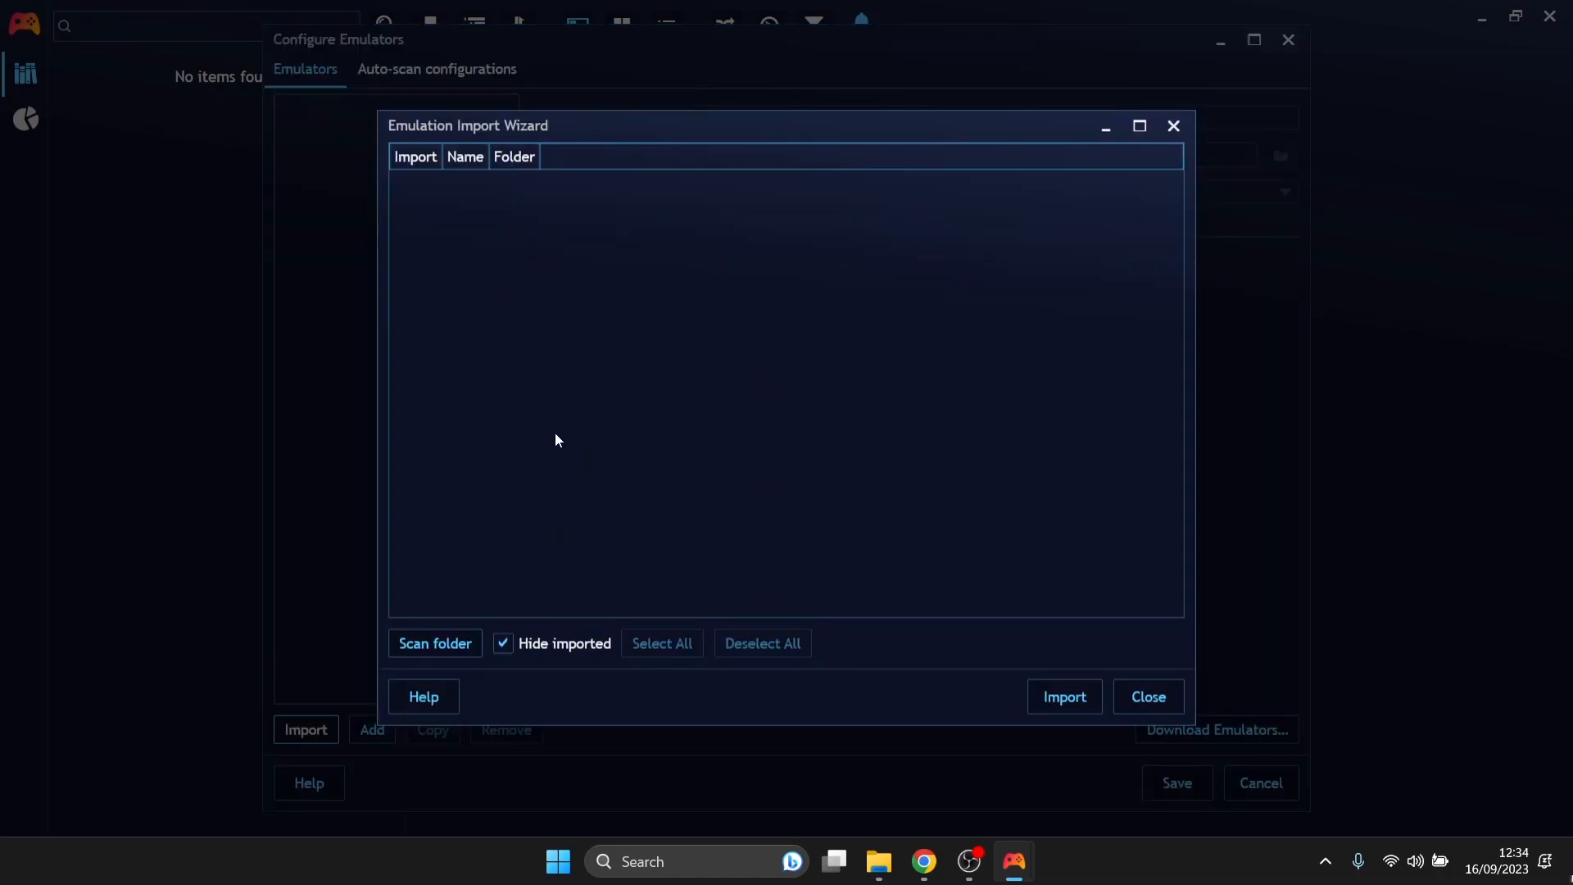
left_click(449, 641)
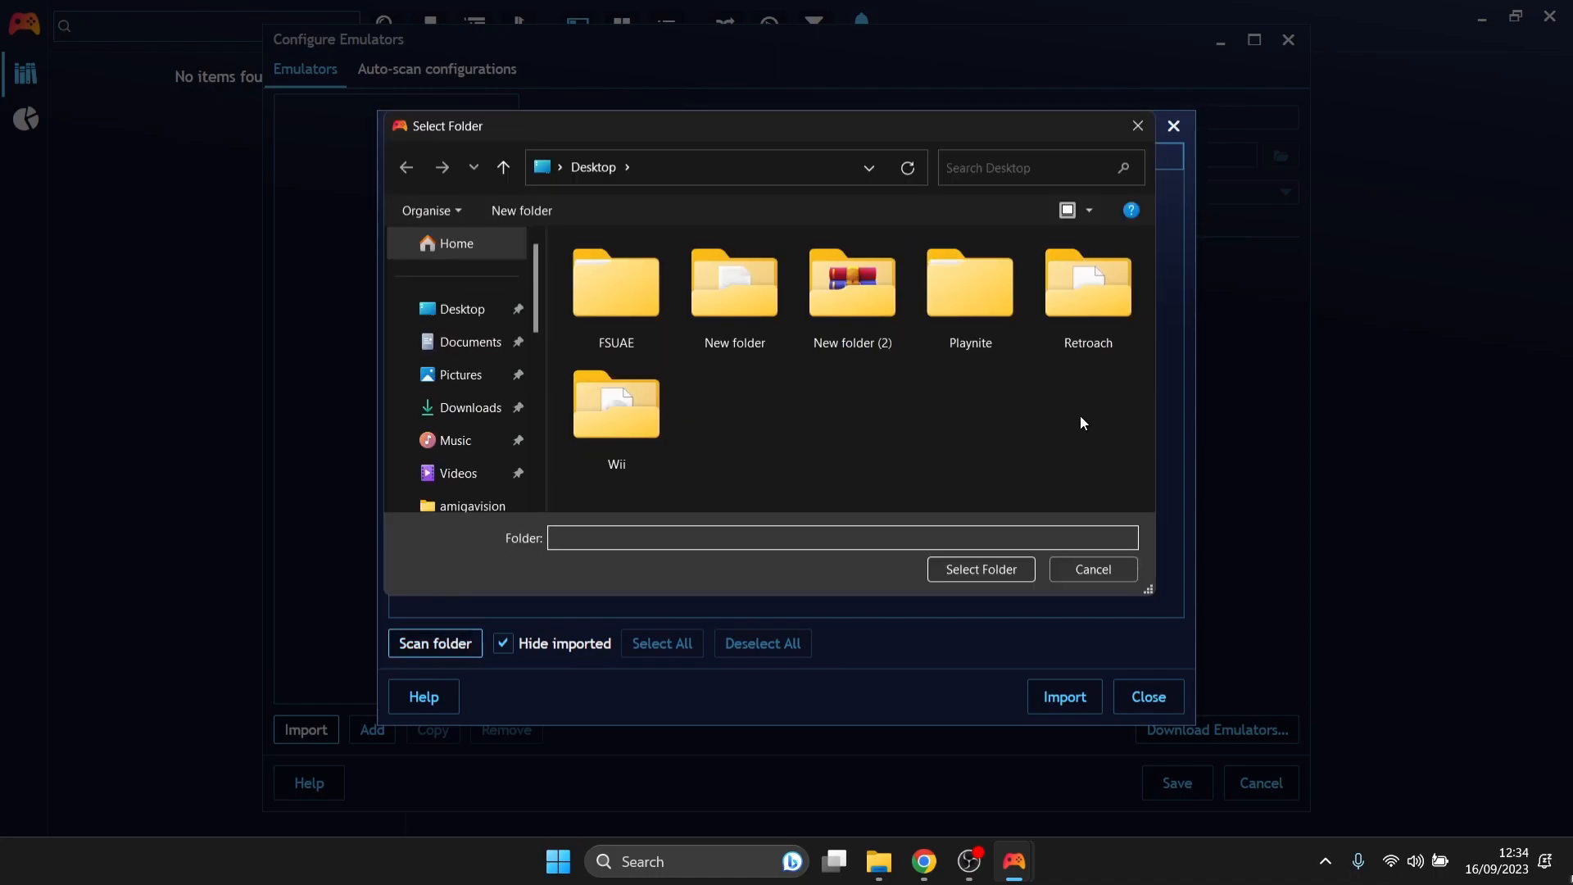
left_click(1090, 282)
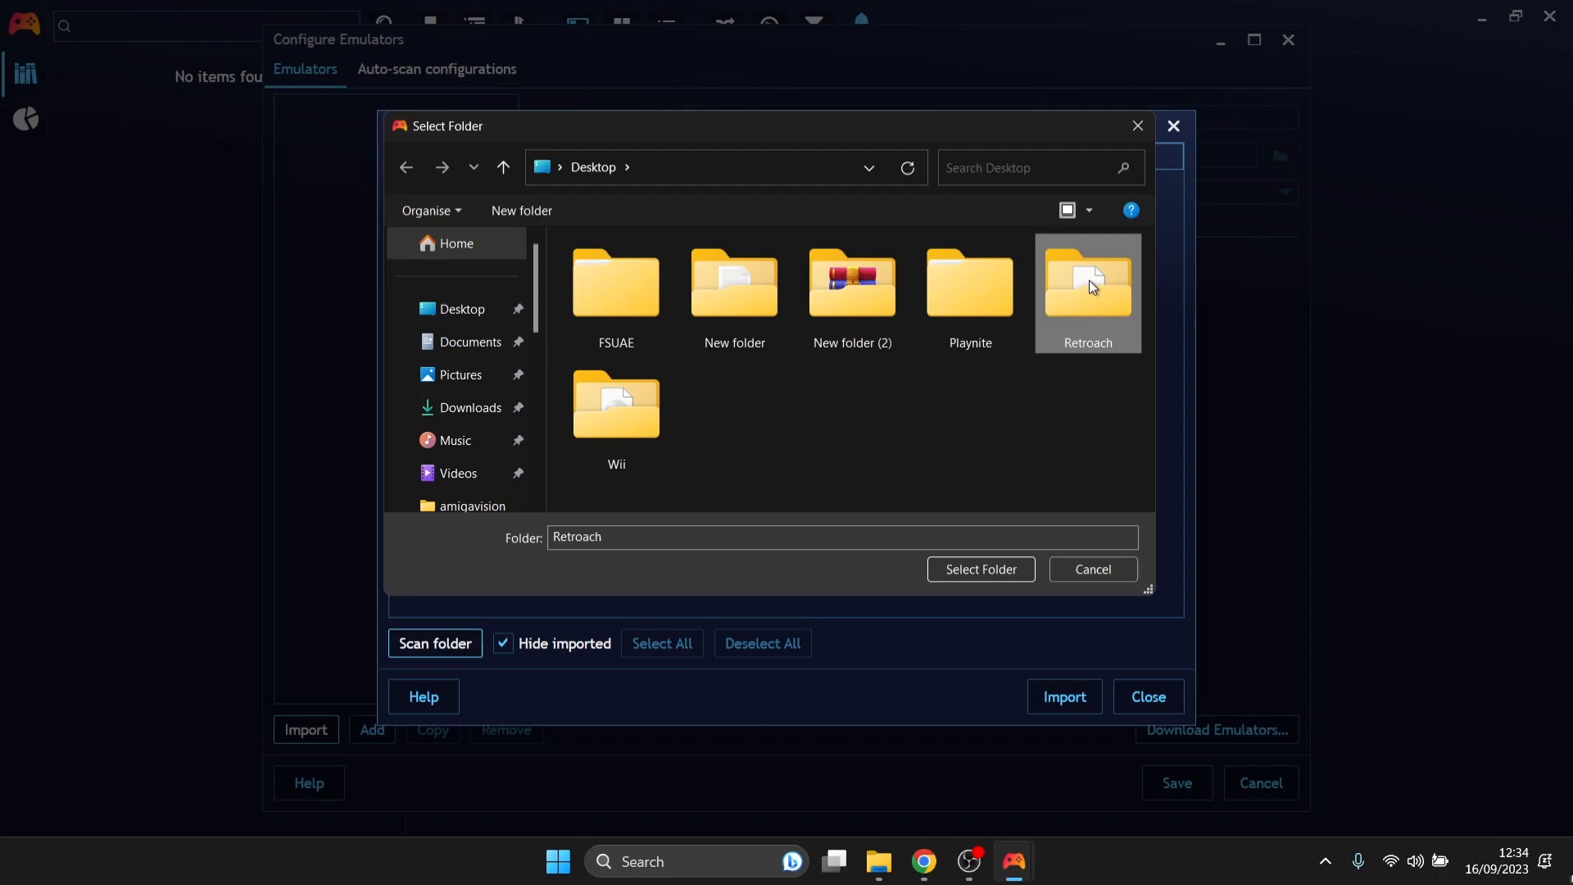
left_click(980, 572)
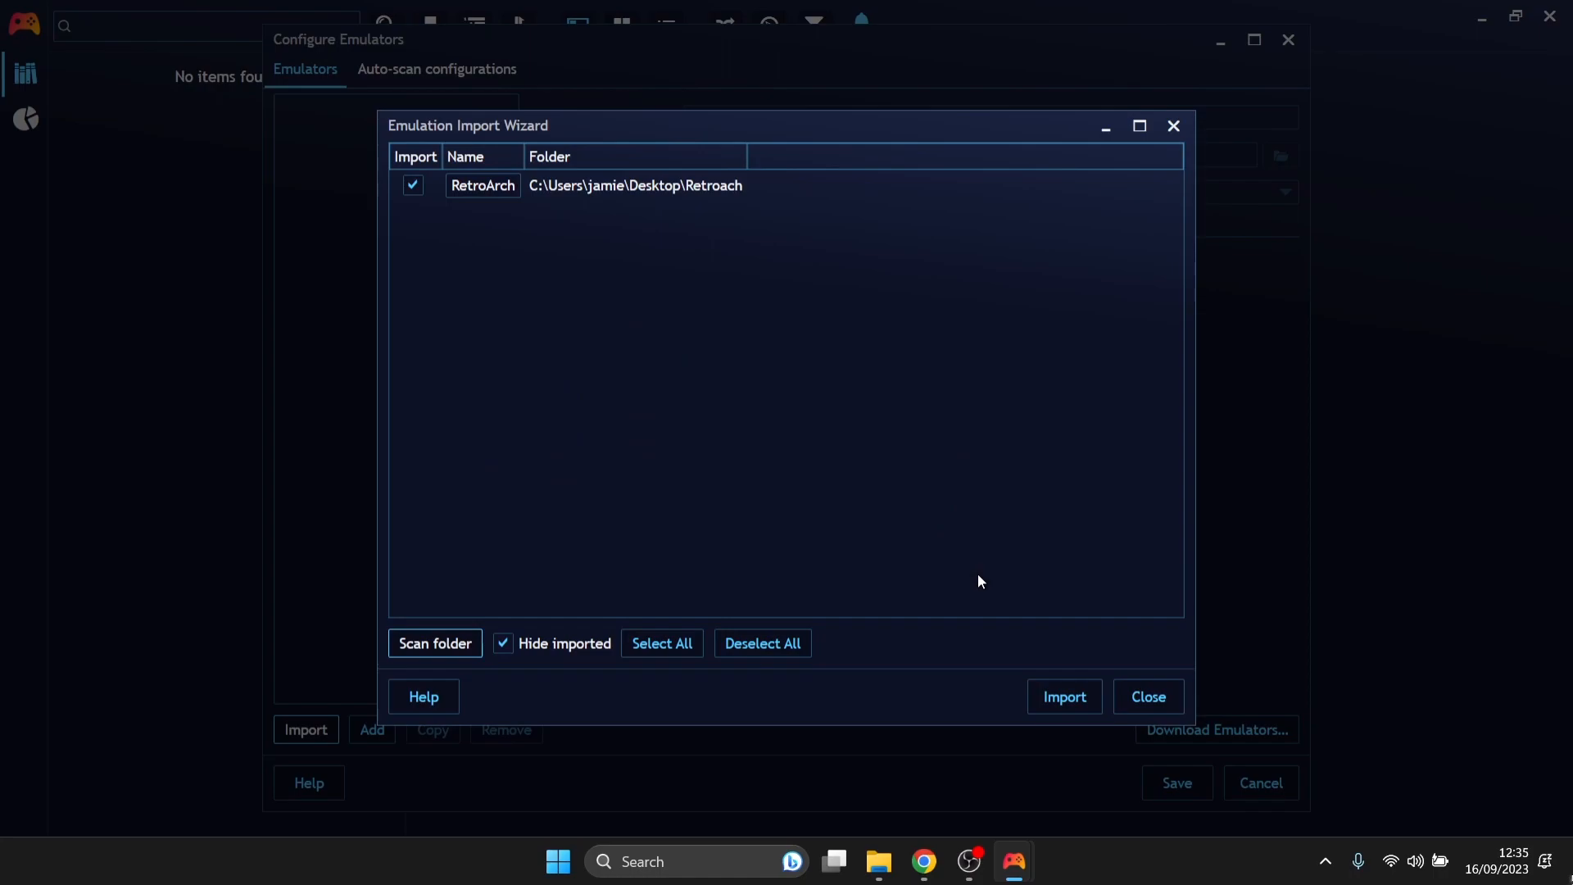
left_click(1065, 697)
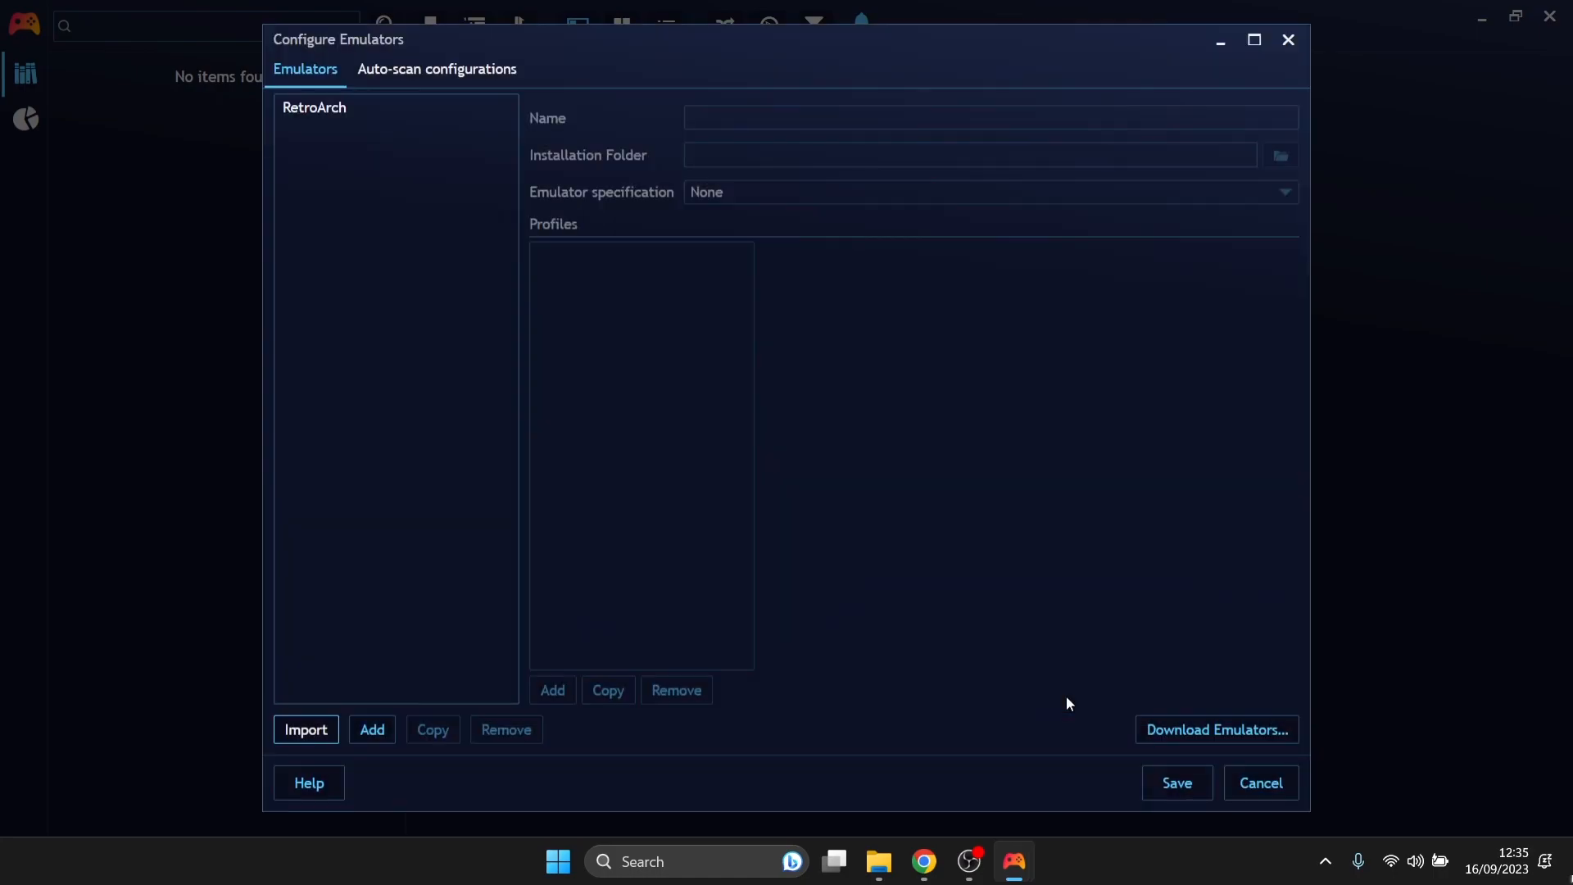
Step: Check the imported RetroArch entry and its built-in Dolphin profile, and save the emulator configuration
left_click(364, 109)
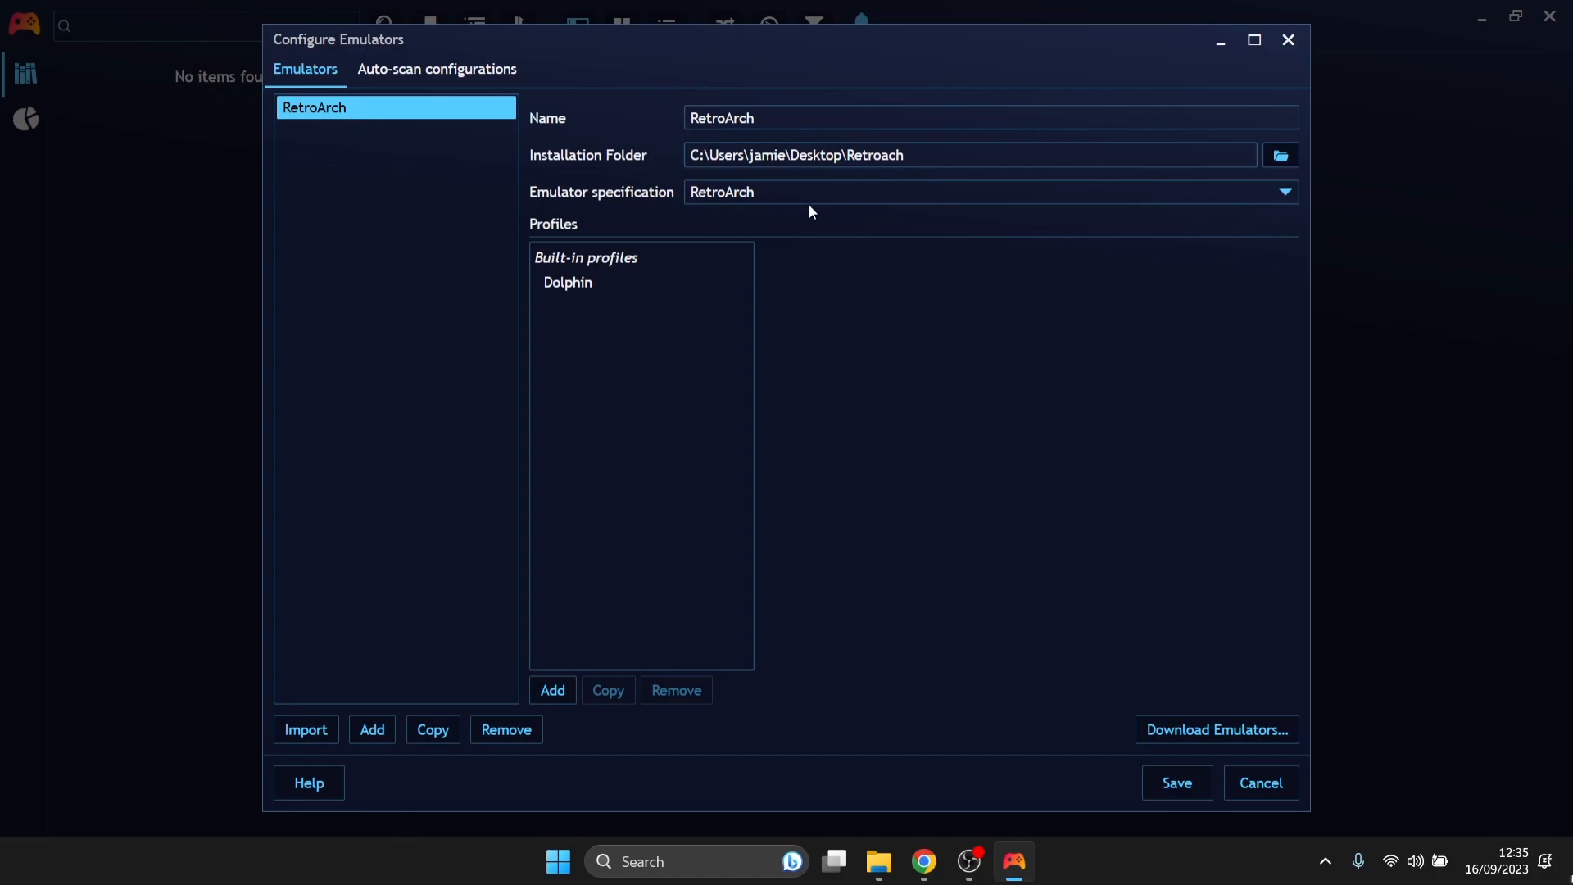
left_click(737, 155)
left_click(589, 280)
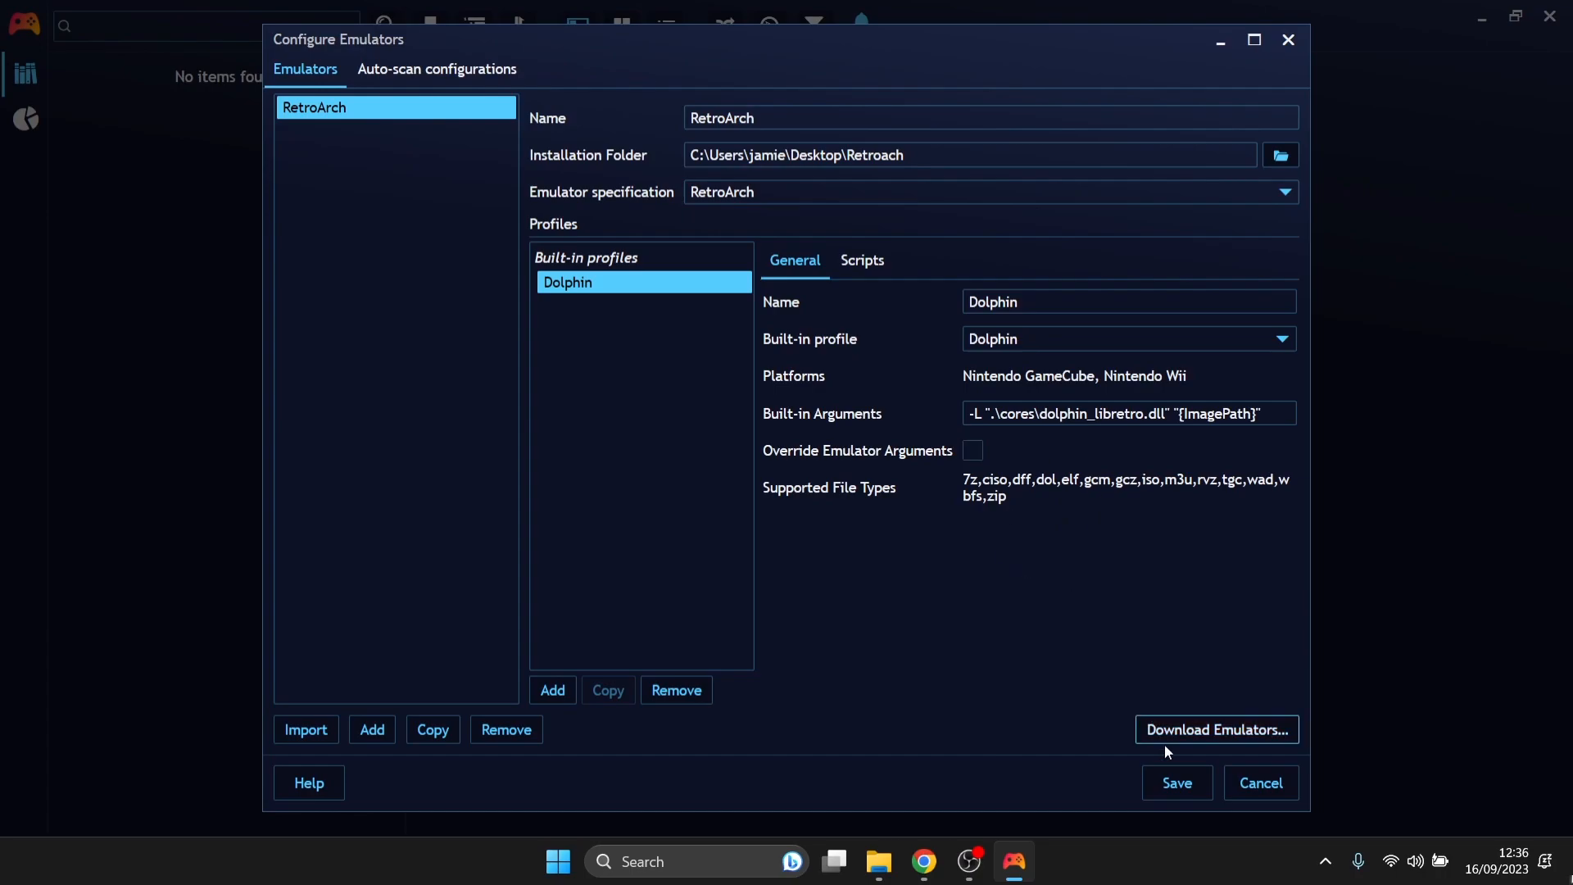
left_click(1178, 784)
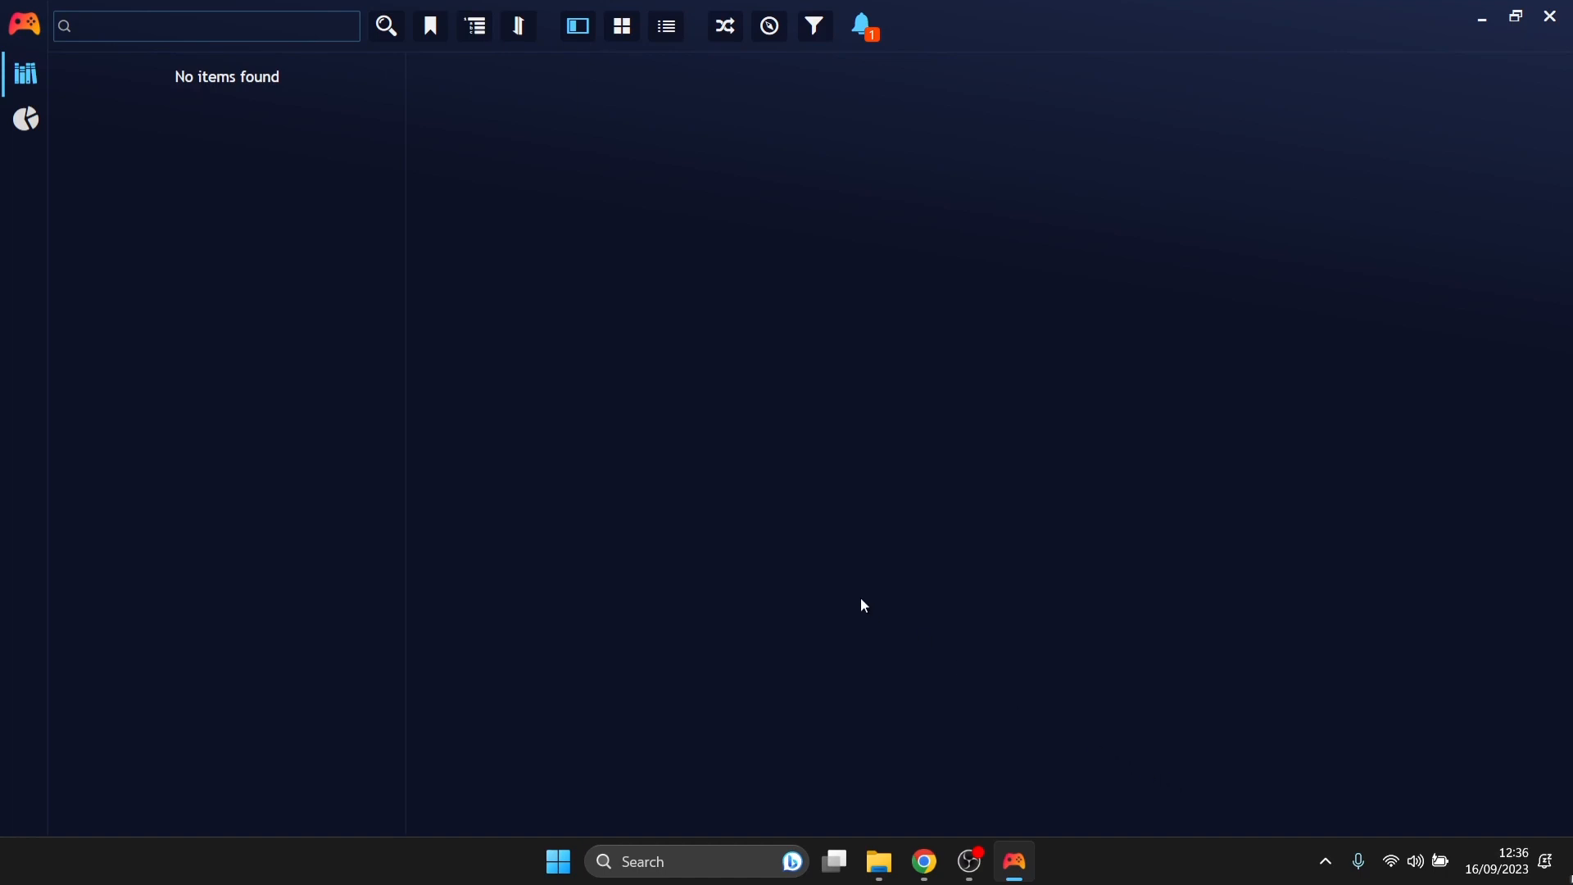
Step: Start adding emulated games and add a new scanner to the scan configuration
left_click(25, 27)
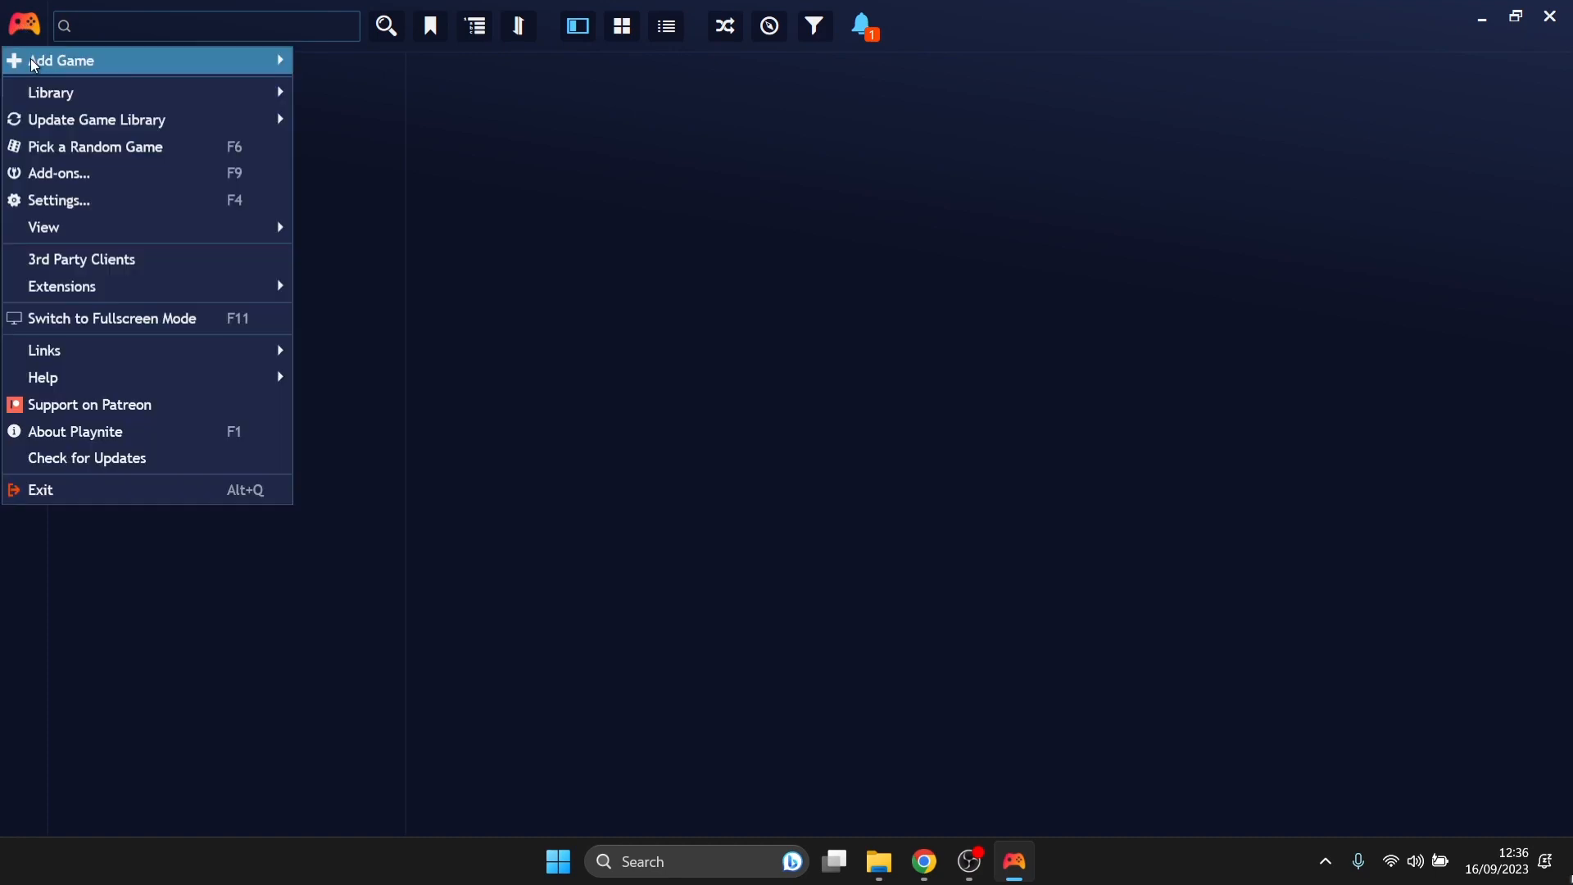
mouse_move(33, 63)
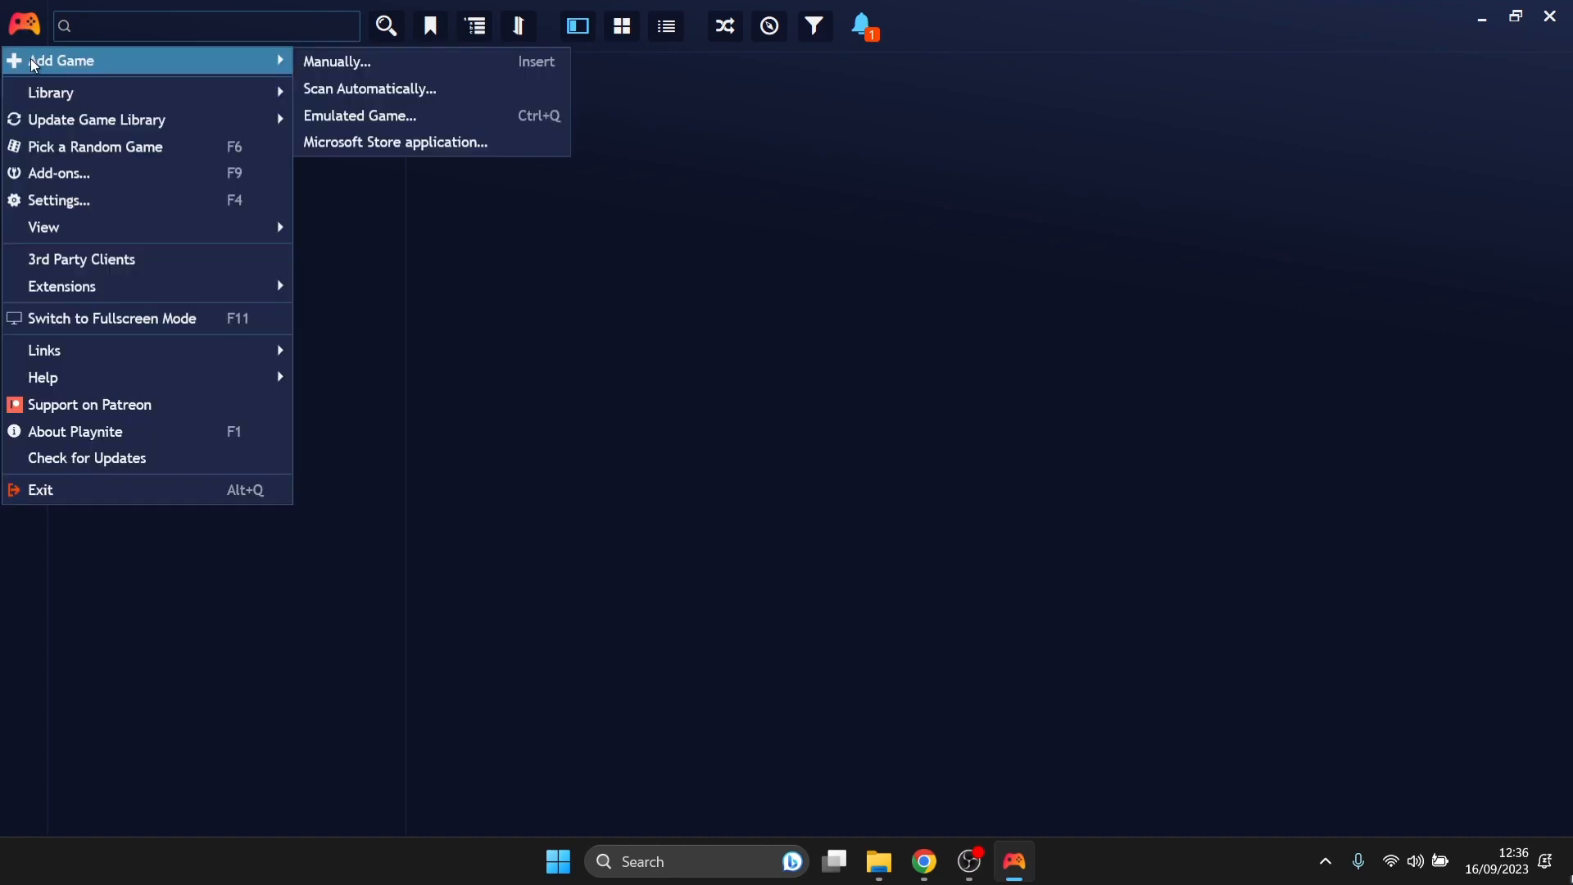
left_click(350, 114)
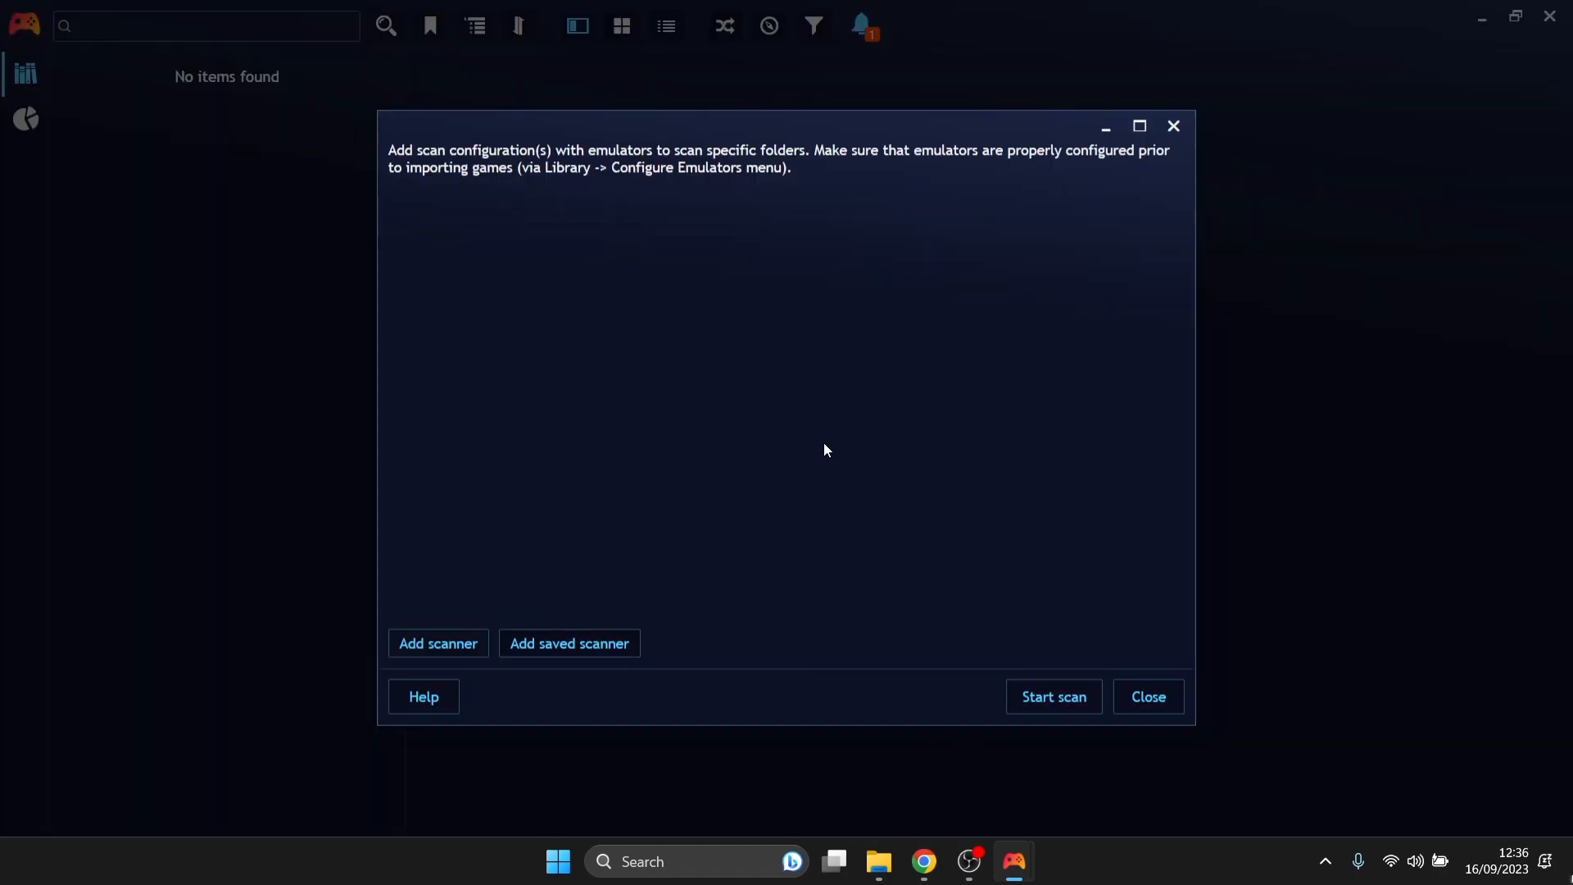
left_click(459, 643)
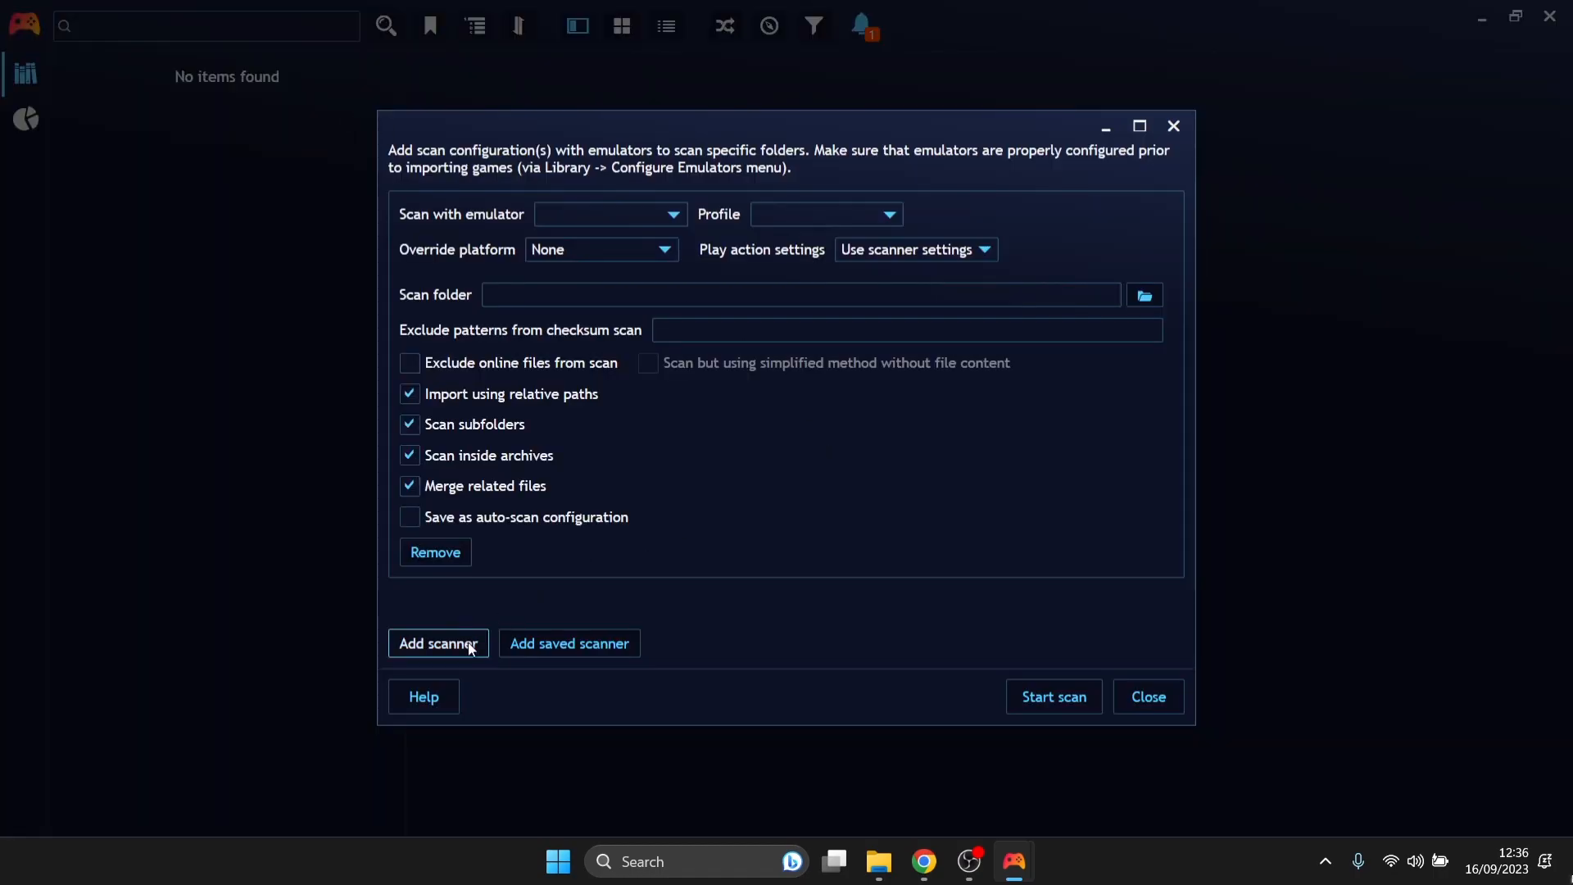
Step: Set the scanner's emulator to RetroArch and its profile to Dolphin
left_click(660, 230)
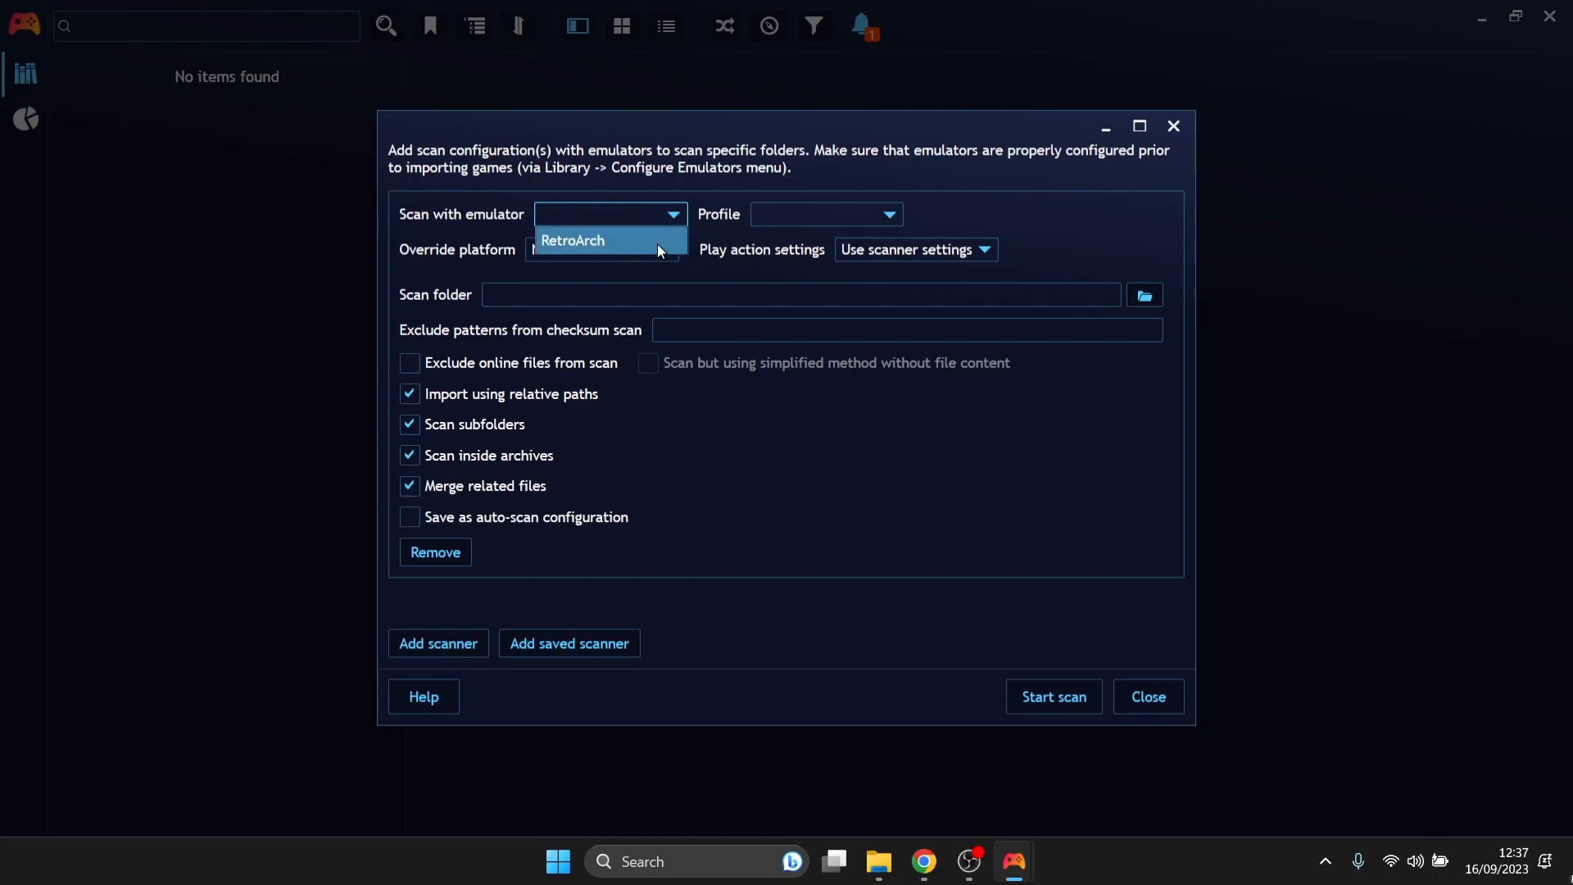
left_click(657, 244)
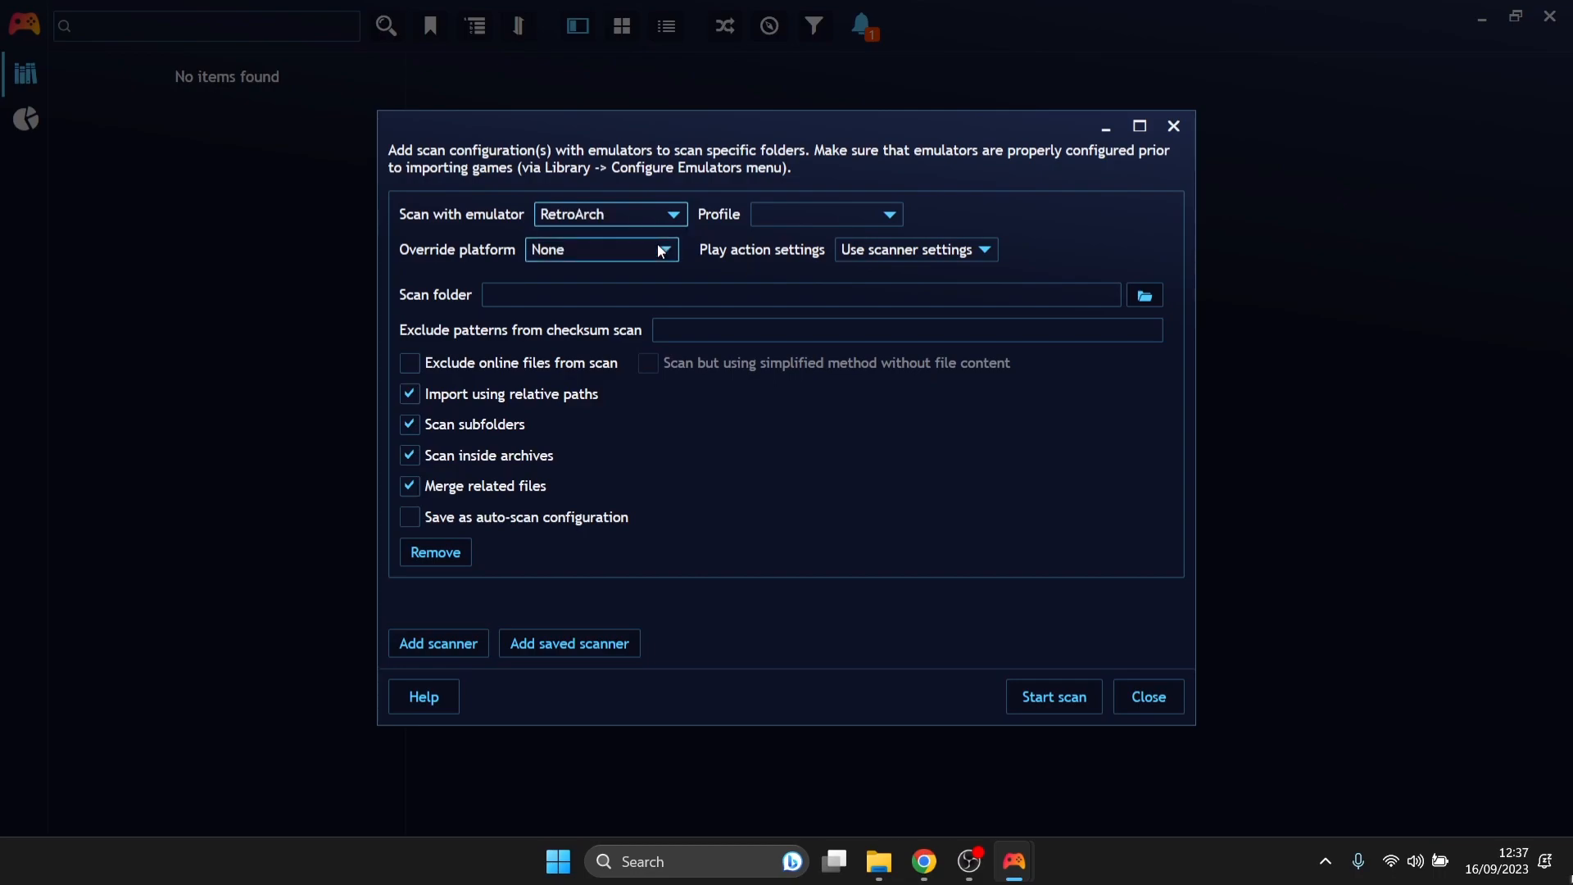
left_click(892, 218)
left_click(851, 243)
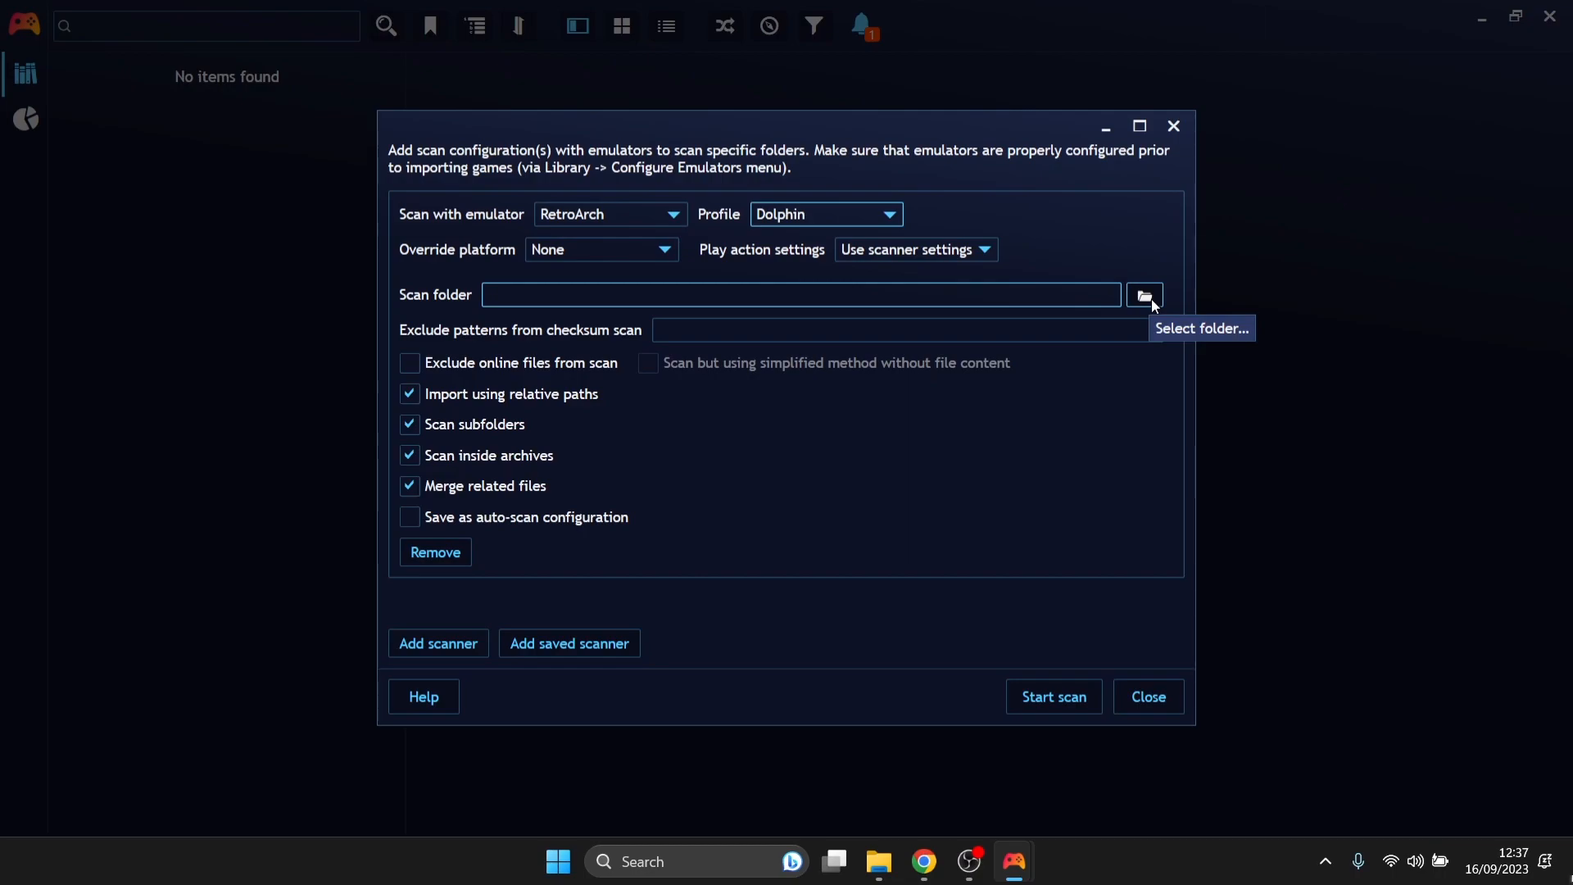
Step: Set the scanner's scan folder to the Wii folder on the desktop
left_click(1145, 295)
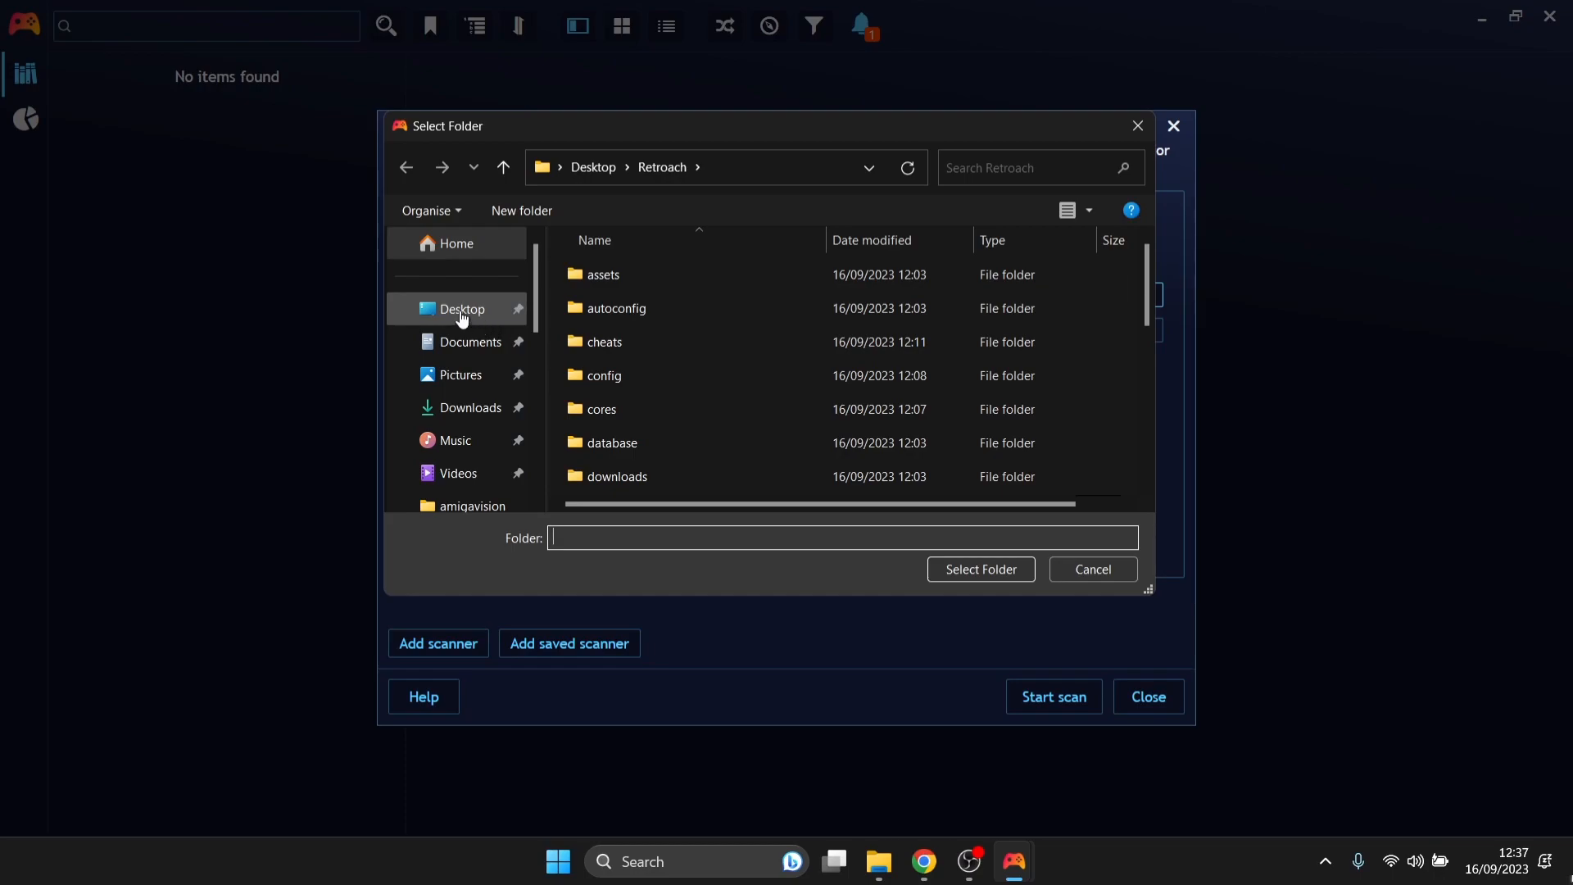
left_click(463, 310)
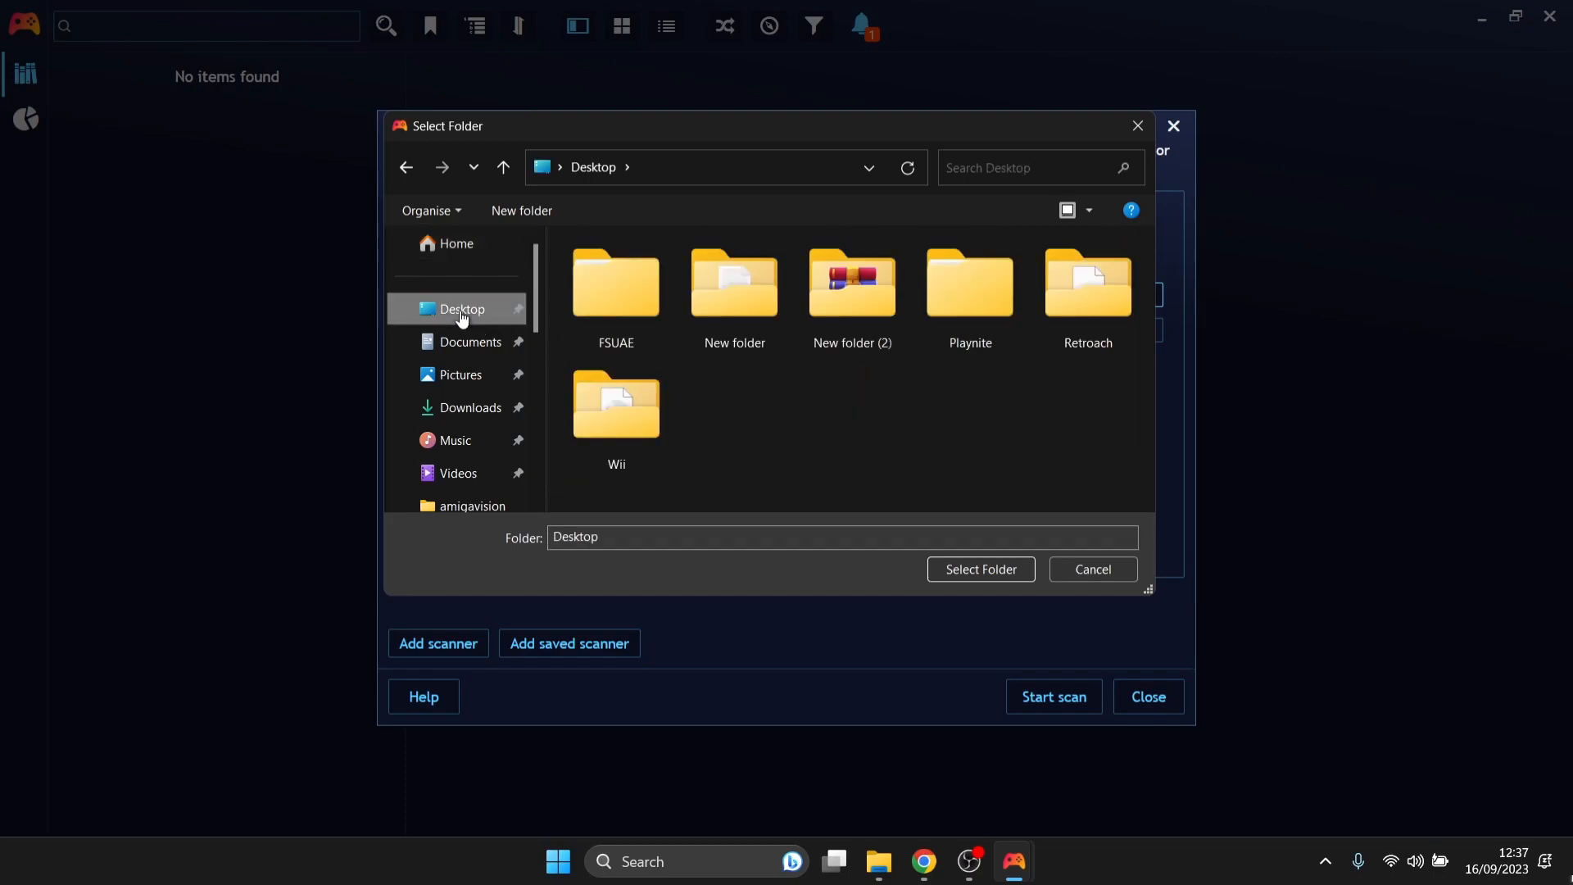
left_click(619, 418)
left_click(967, 572)
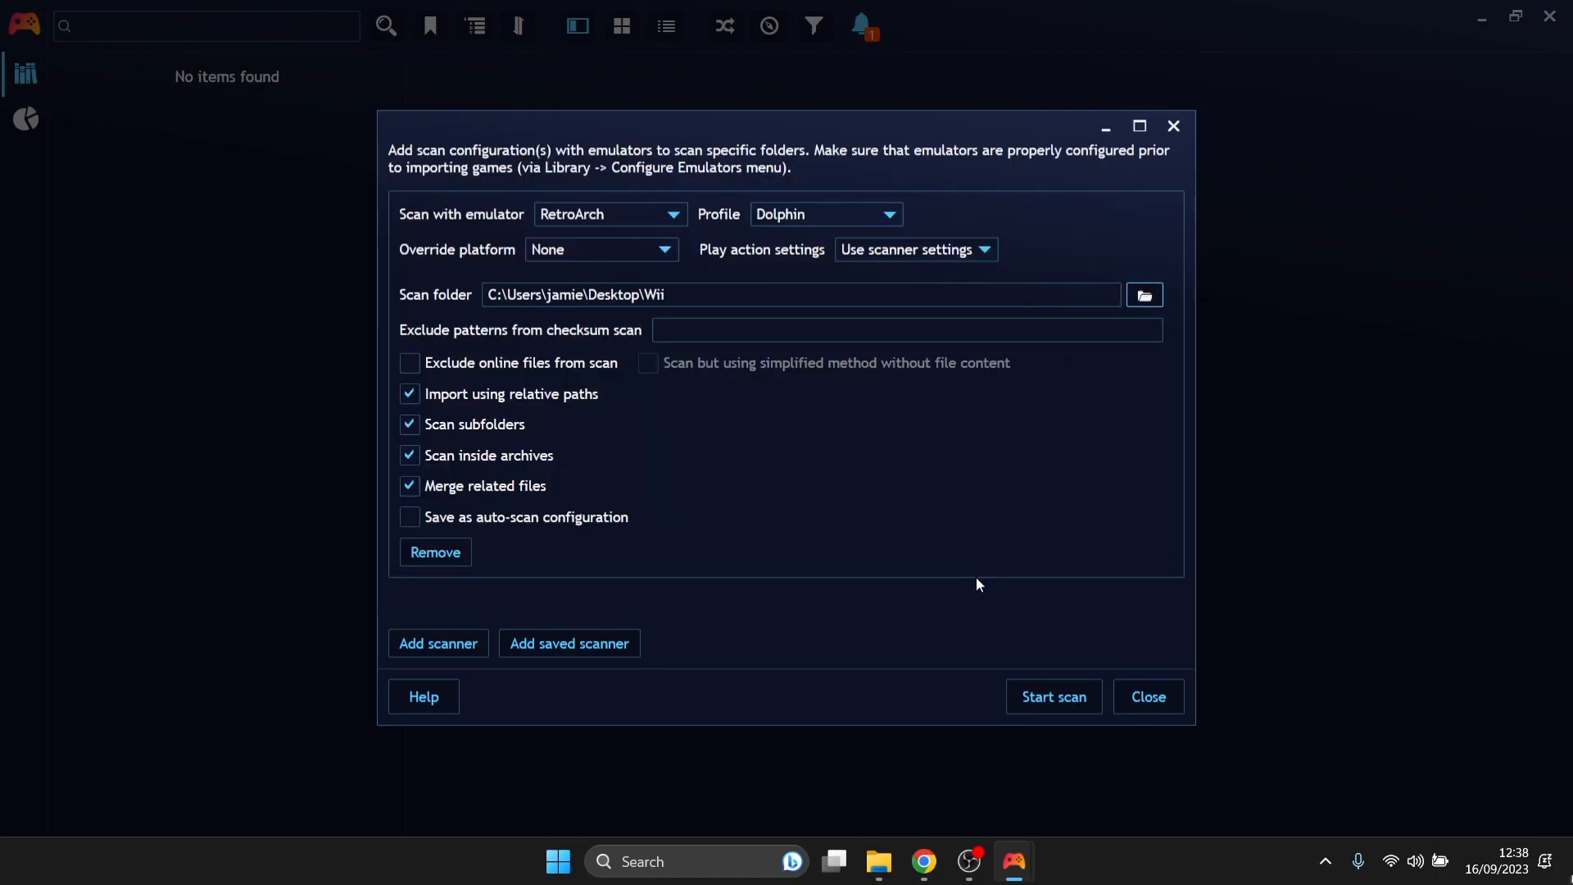
Step: Scan the Wii folder and import New Super Mario Bros. Wii and Super Mario Galaxy 2.nkit into the library
left_click(1029, 689)
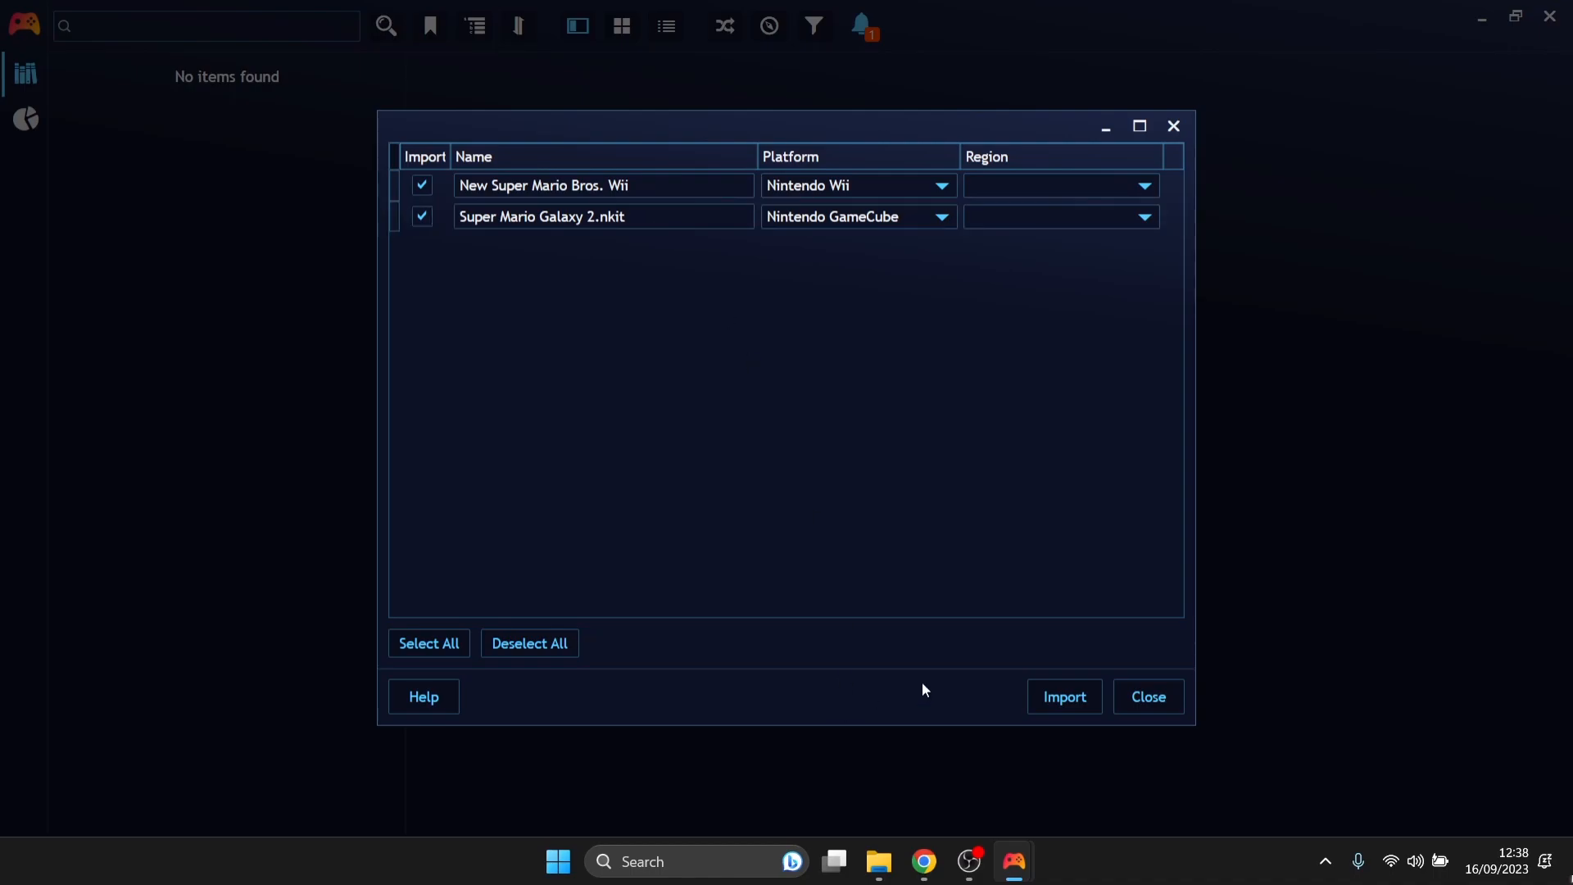
left_click(1064, 695)
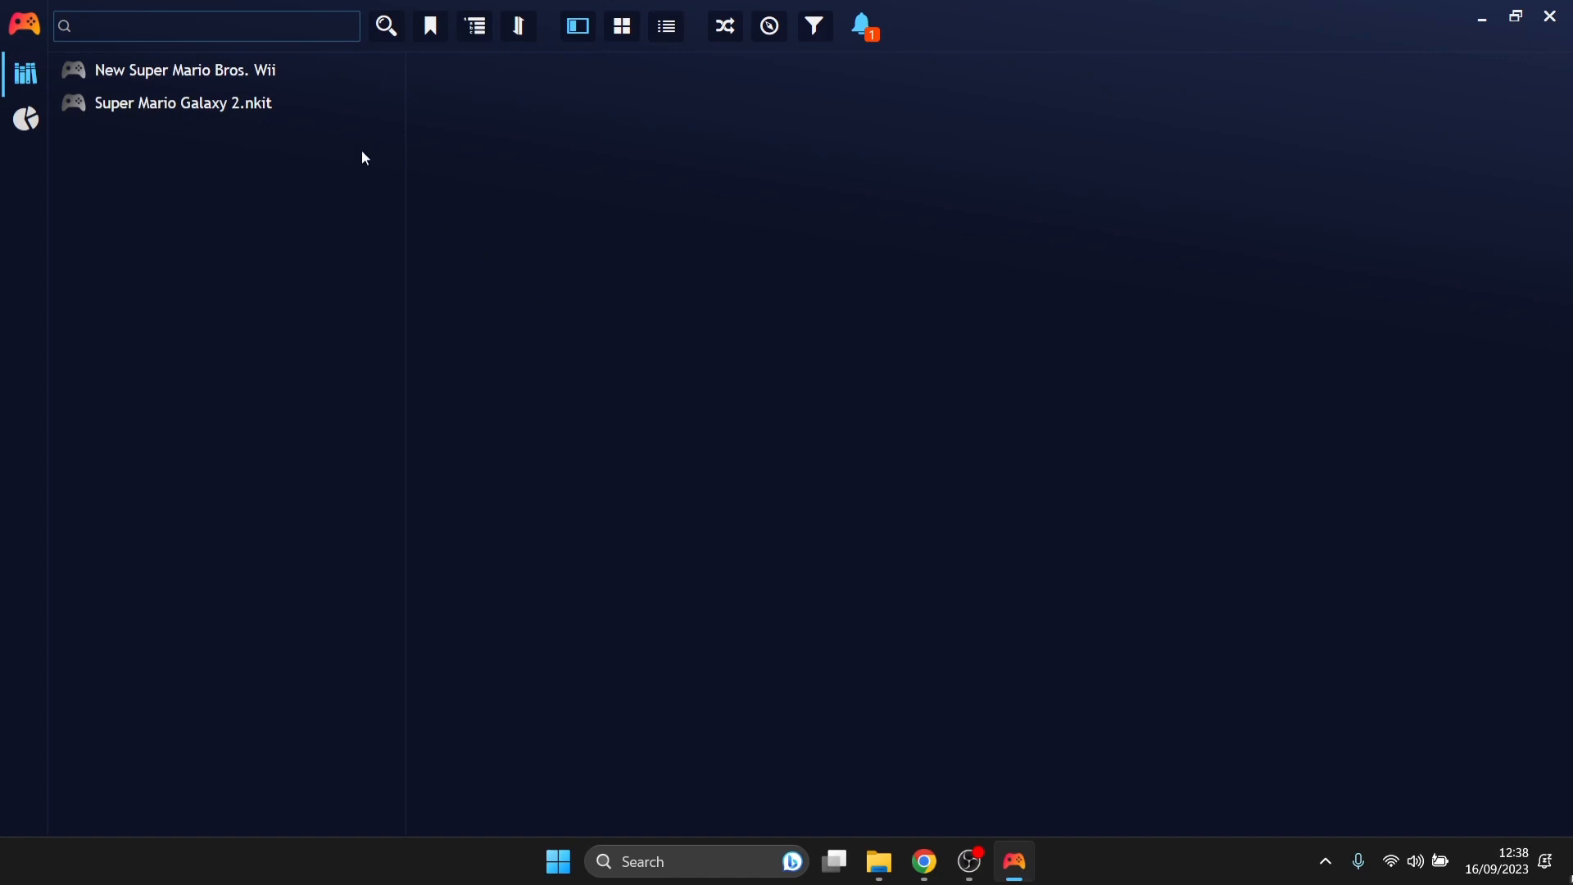
Step: Examine the details pages of the two imported games for missing artwork
left_click(248, 109)
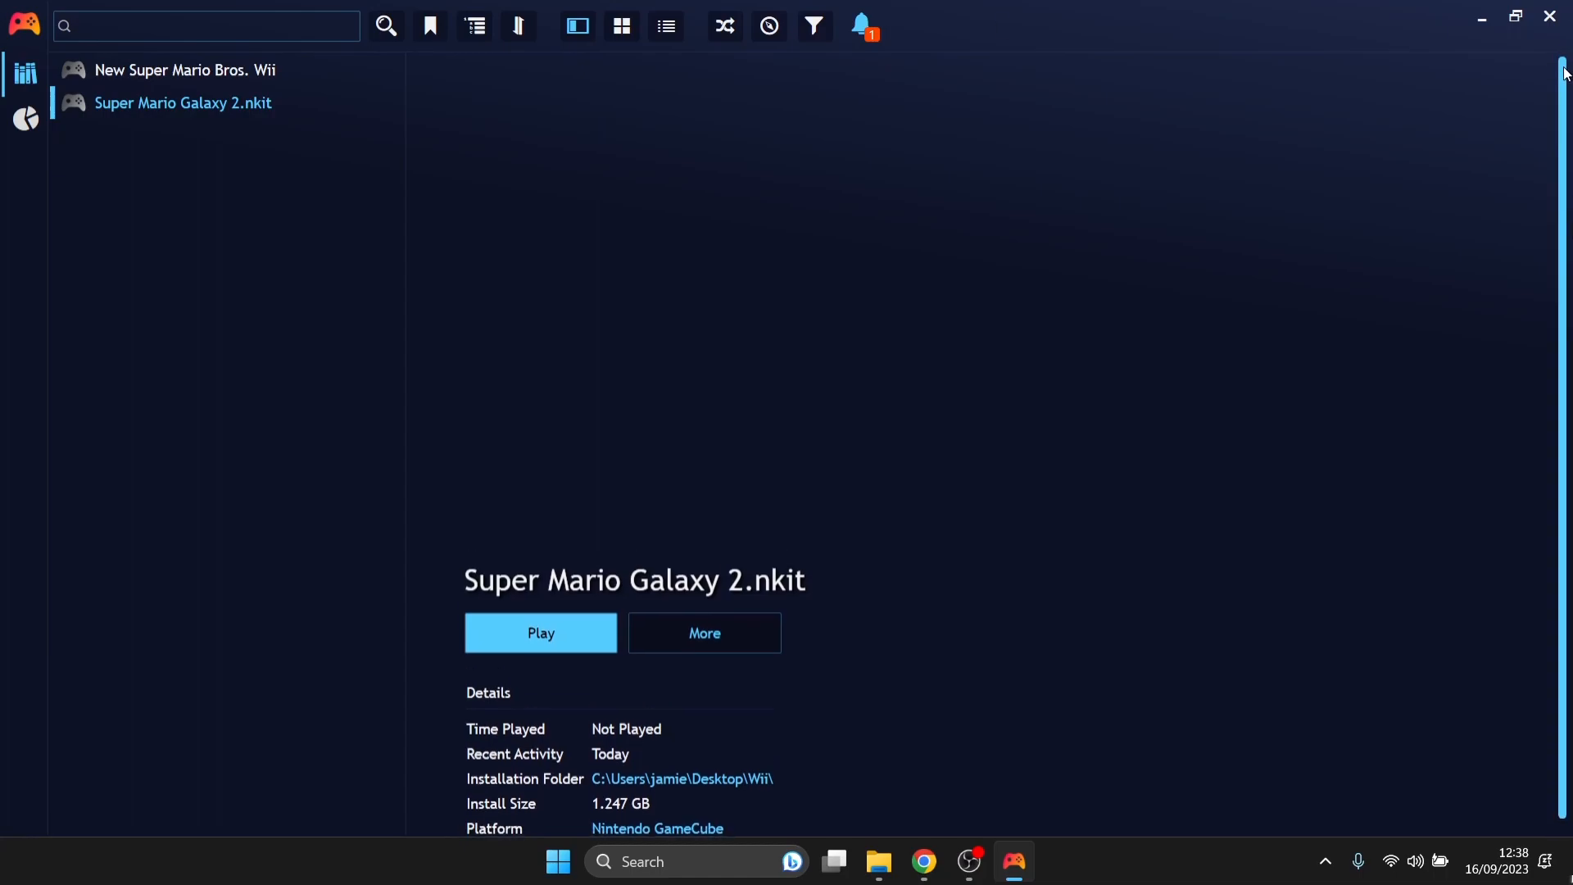
left_click(212, 69)
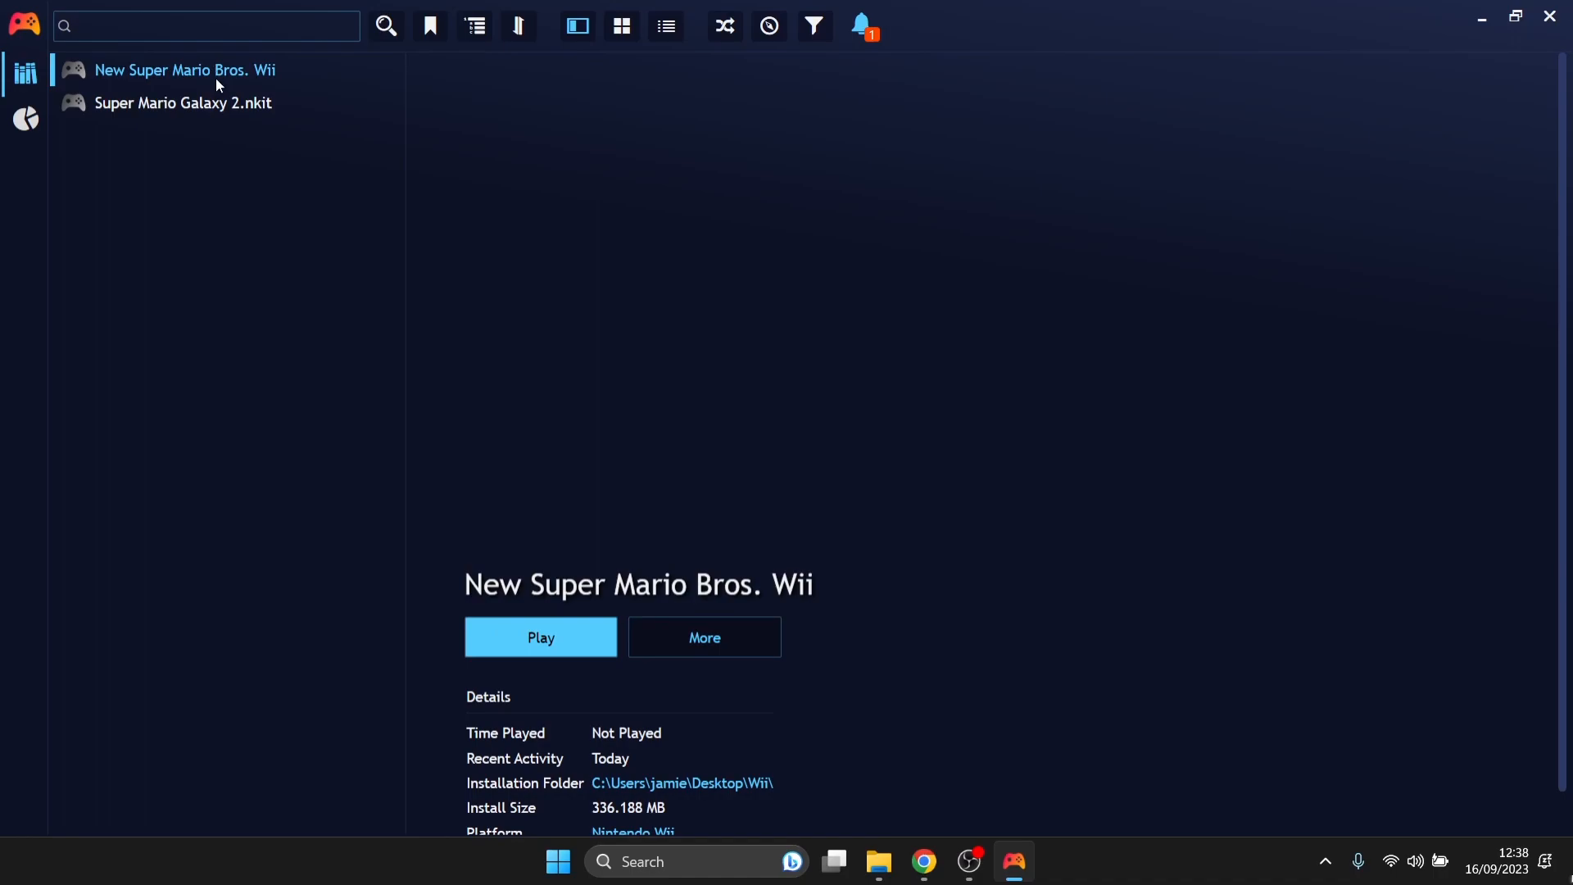
left_click(221, 105)
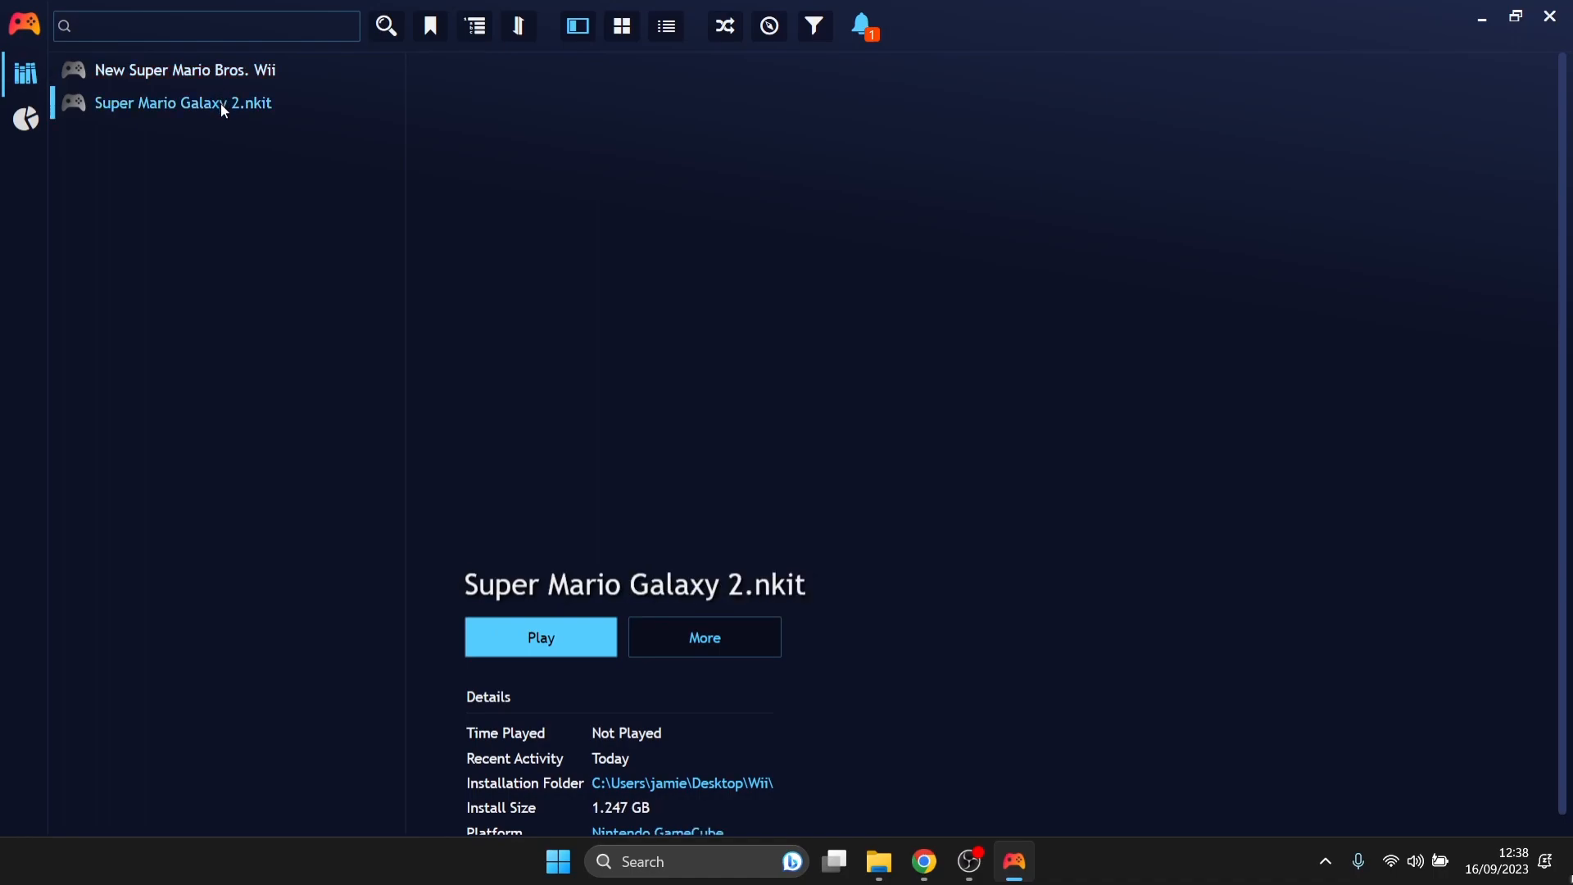
left_click(200, 76)
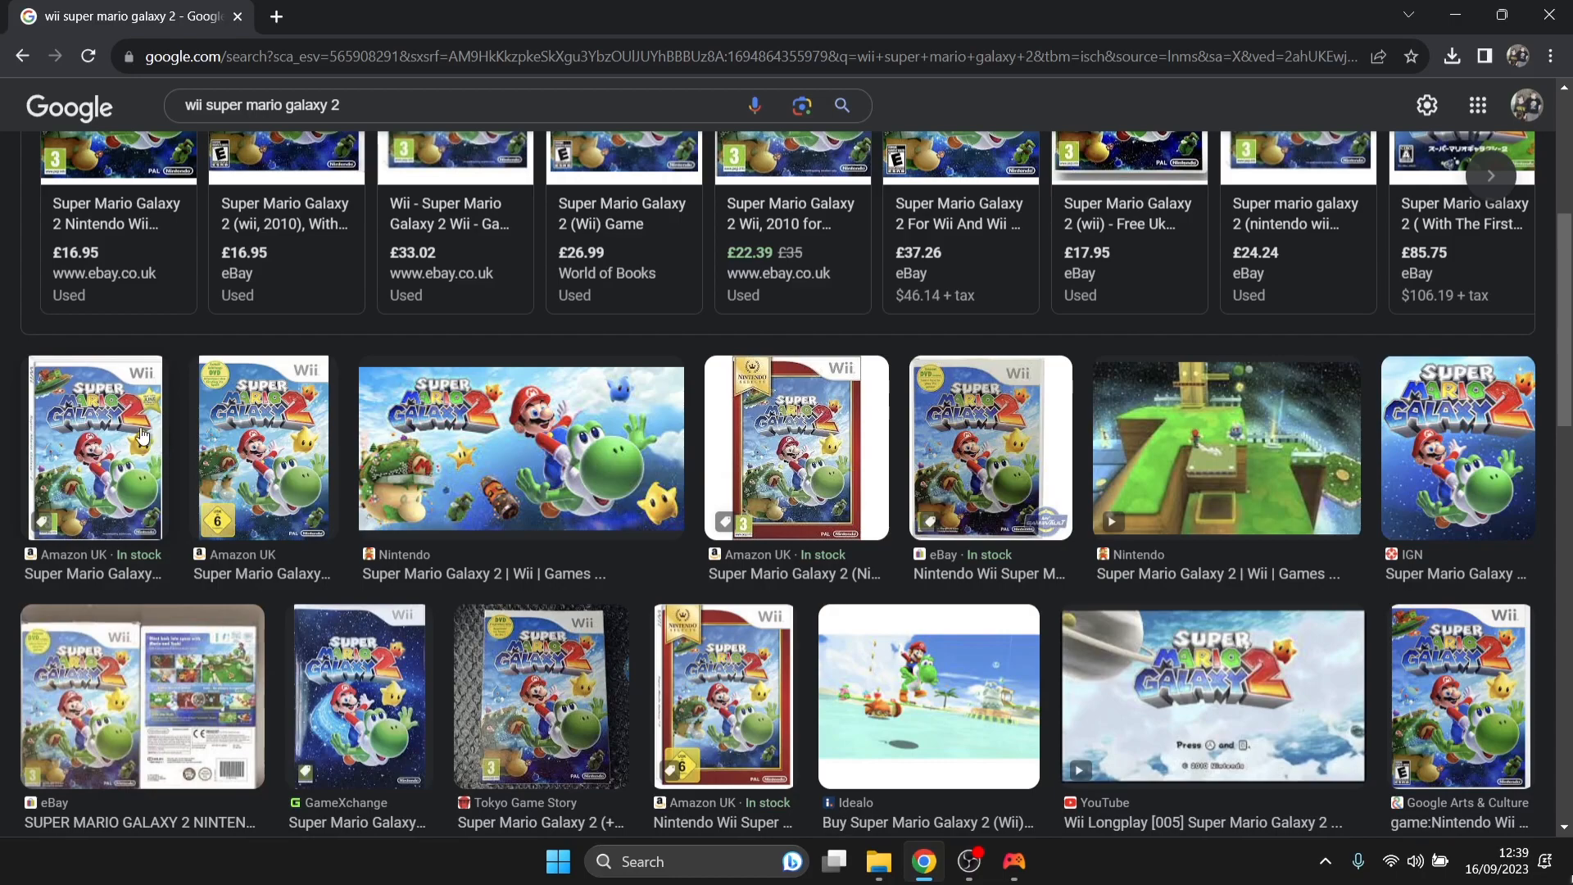
Step: In Chrome, save the Amazon UK Super Mario Galaxy 2 box cover from the image results to the desktop as a JPEG
left_click(115, 450)
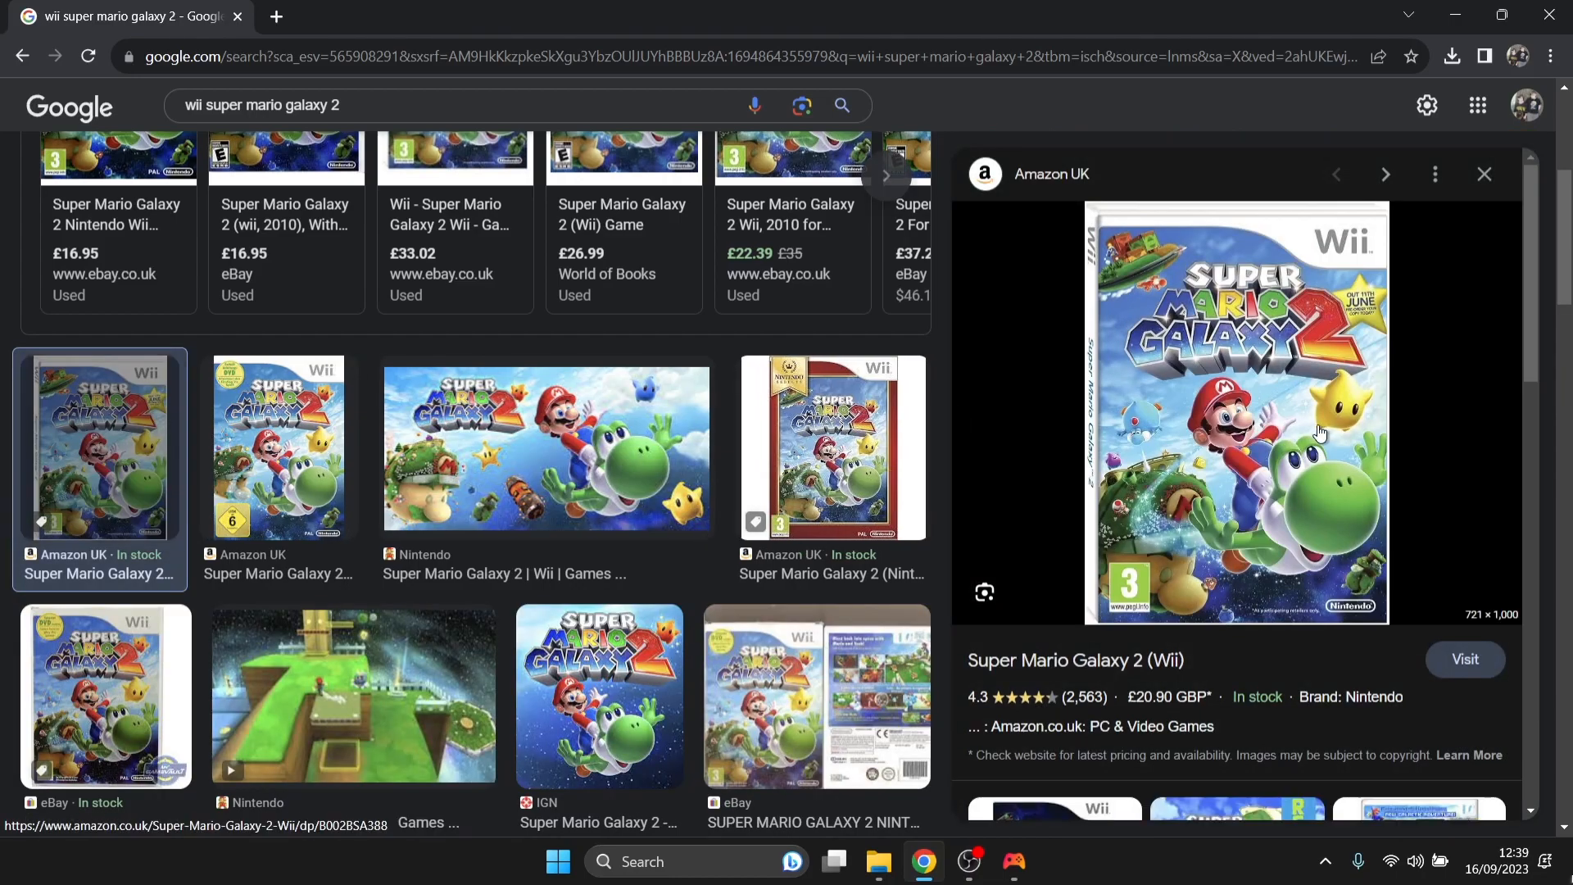
right_click(1240, 412)
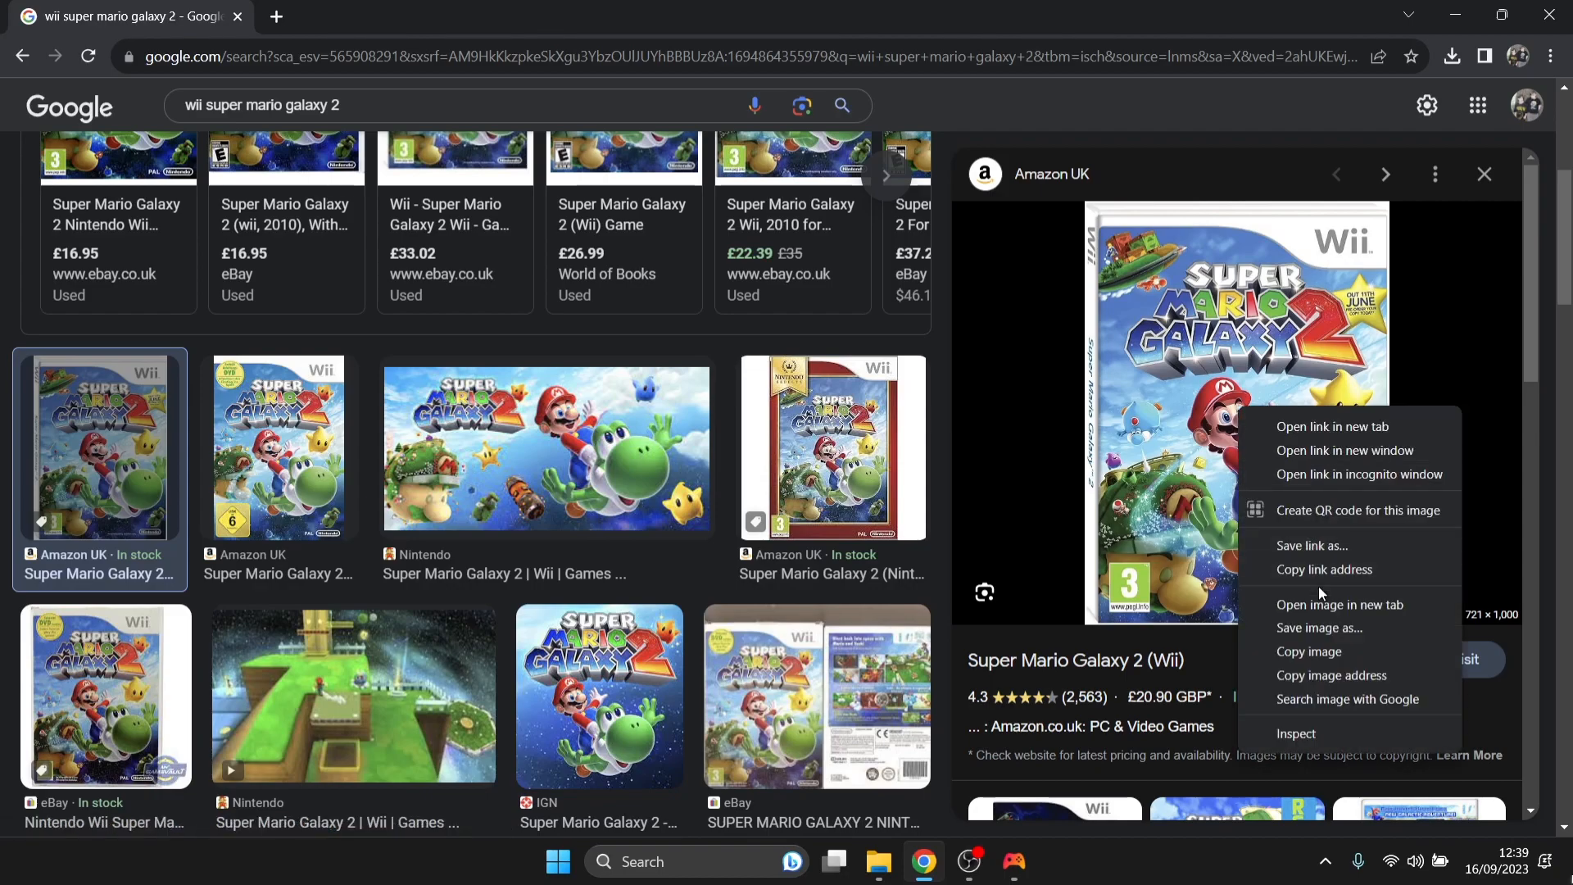
left_click(1329, 625)
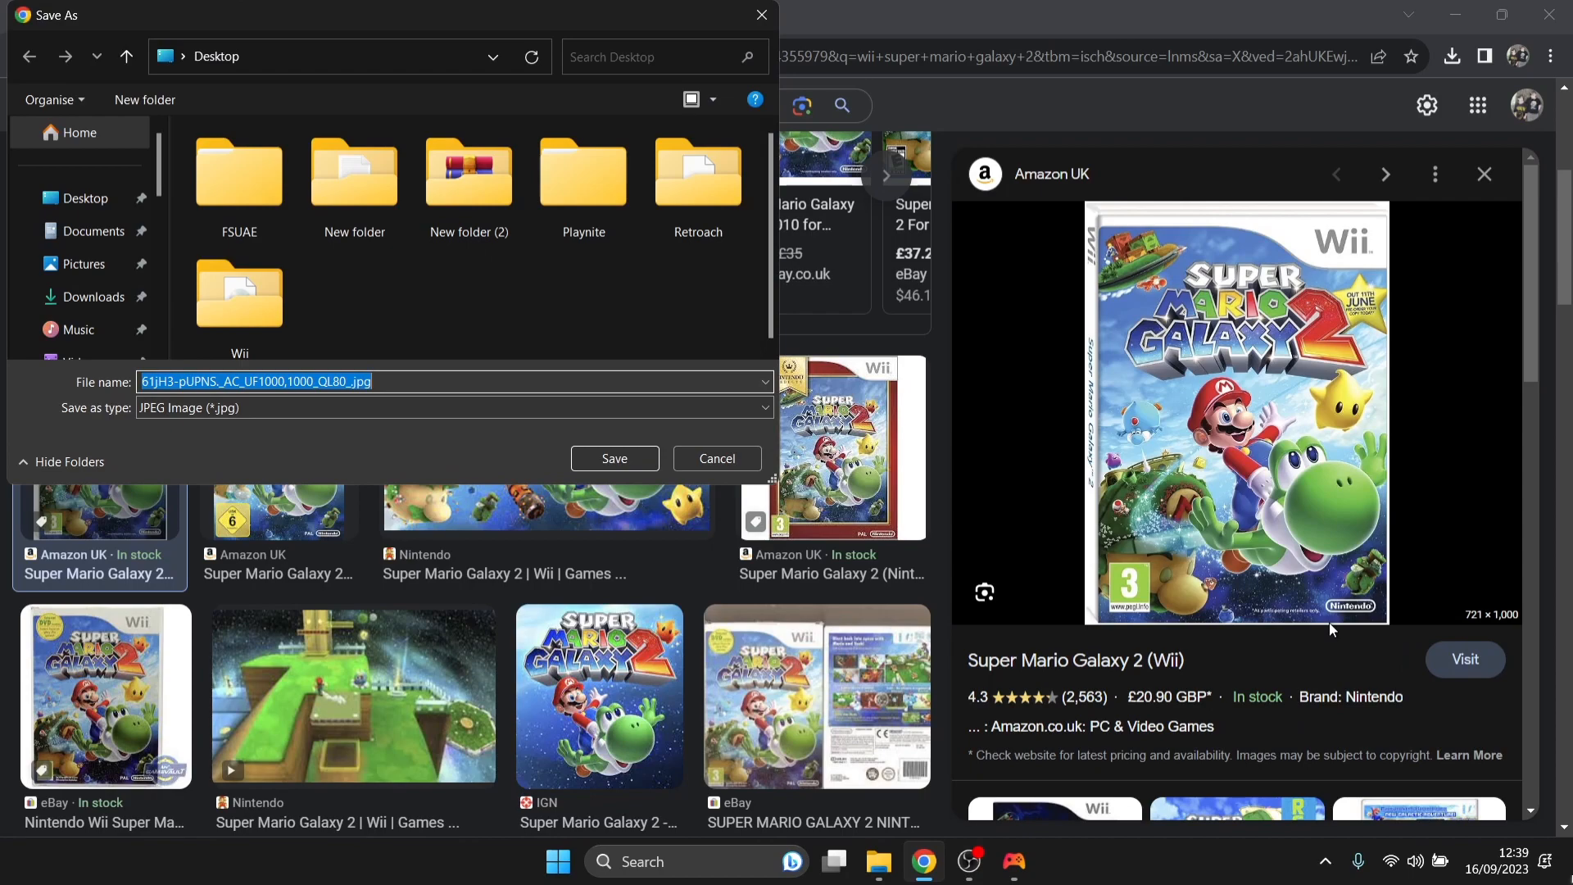
left_click(90, 200)
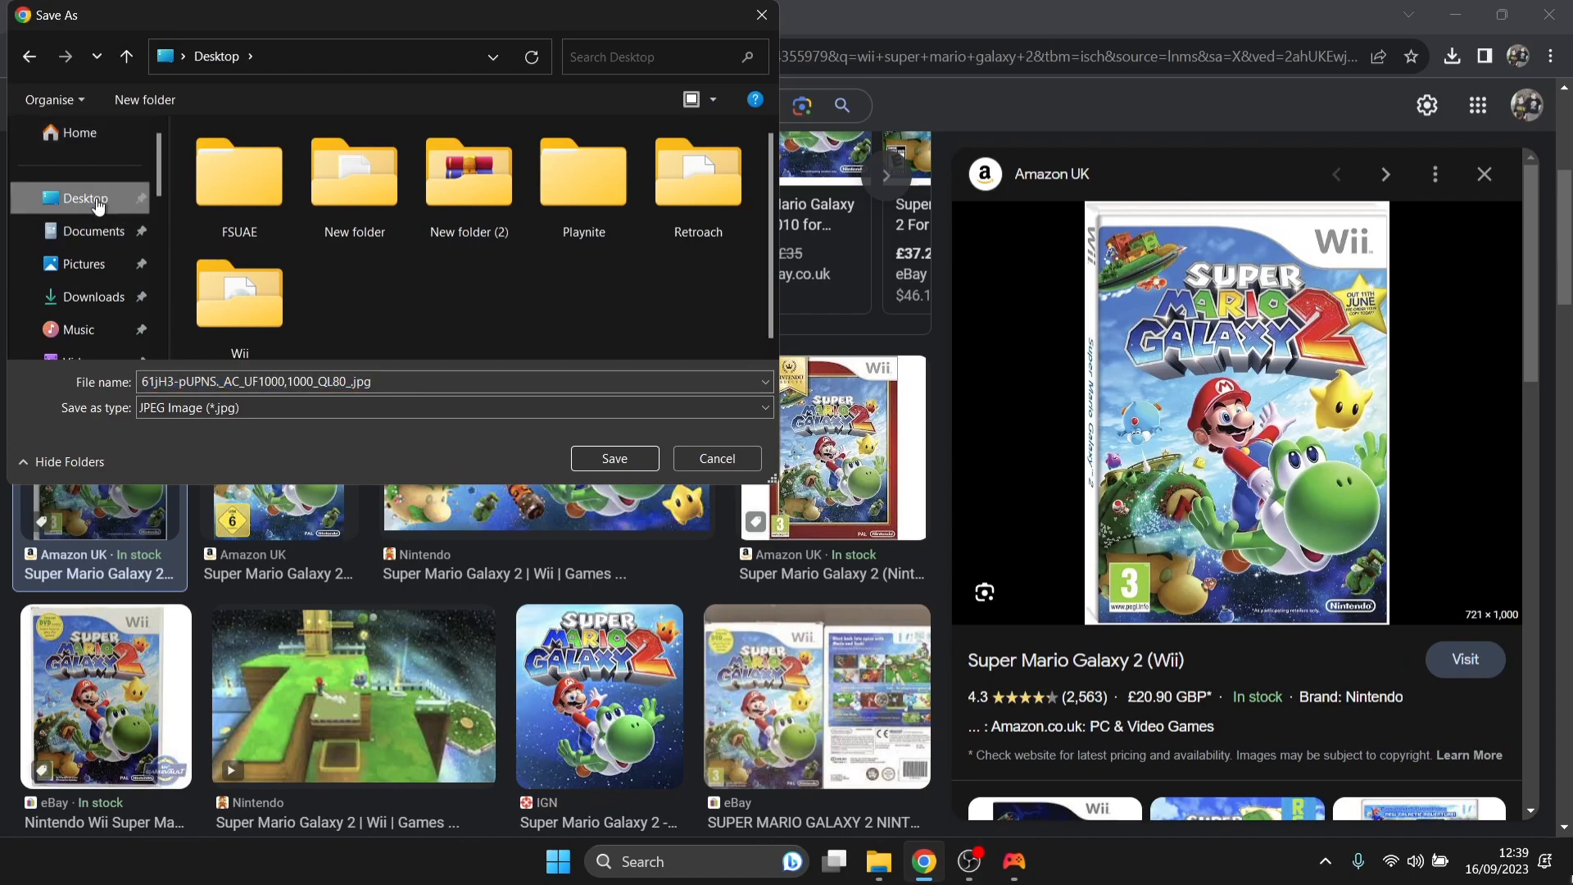
left_click(597, 459)
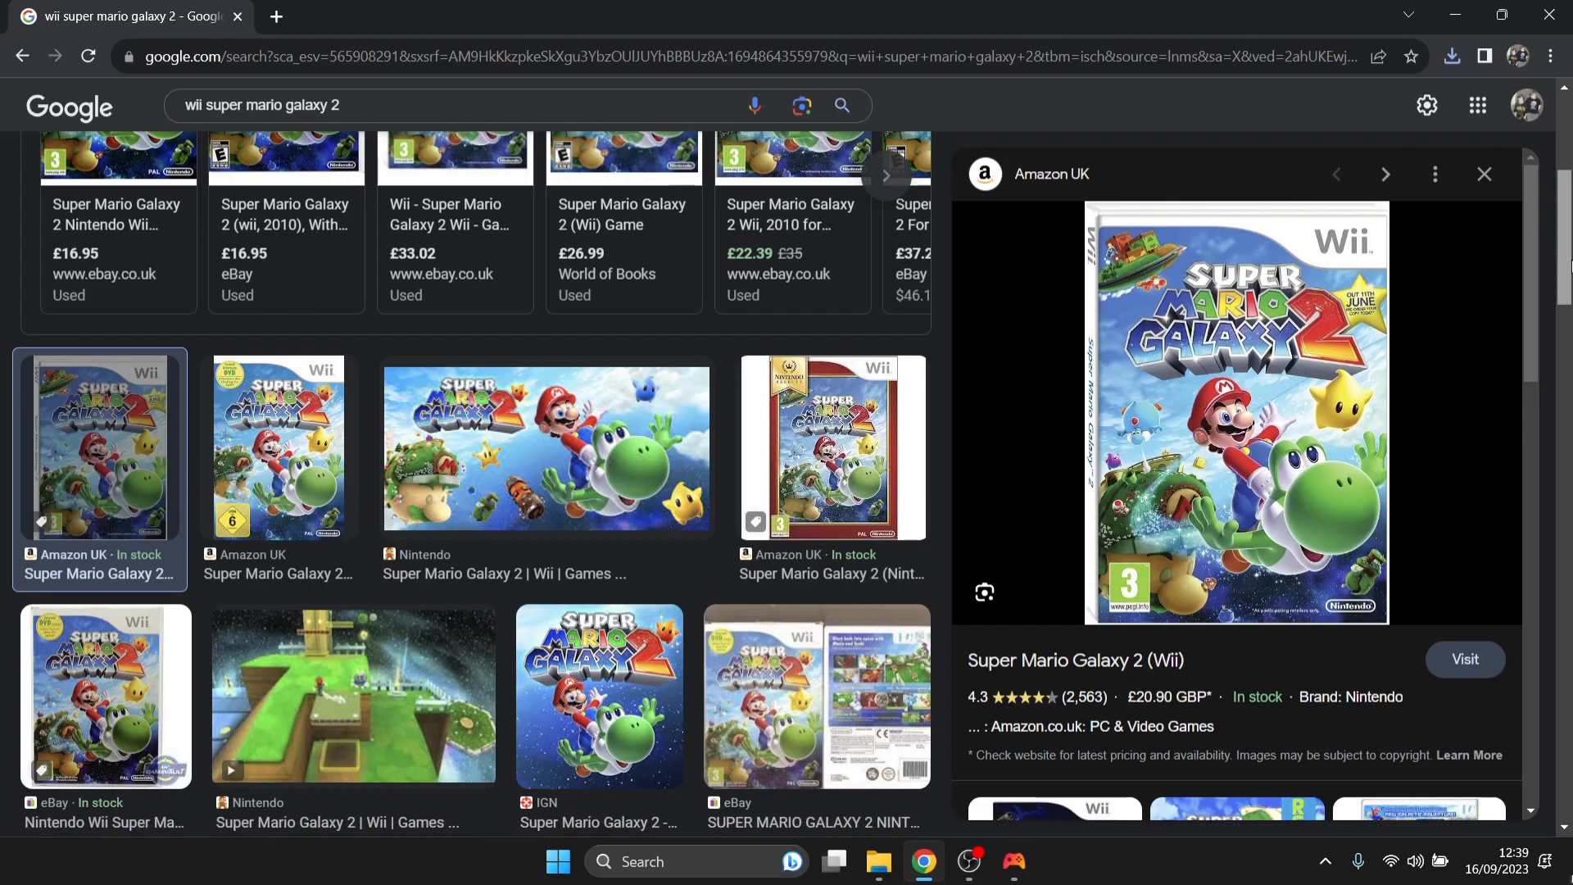
Step: Save Nintendo's wide Super Mario Galaxy 2 picture as SI_Wii_SuperMarioGalaxy2_image1600w.png on the desktop and return to Playnite
scroll(471, 484, "down", 5)
scroll(472, 484, "down", 3)
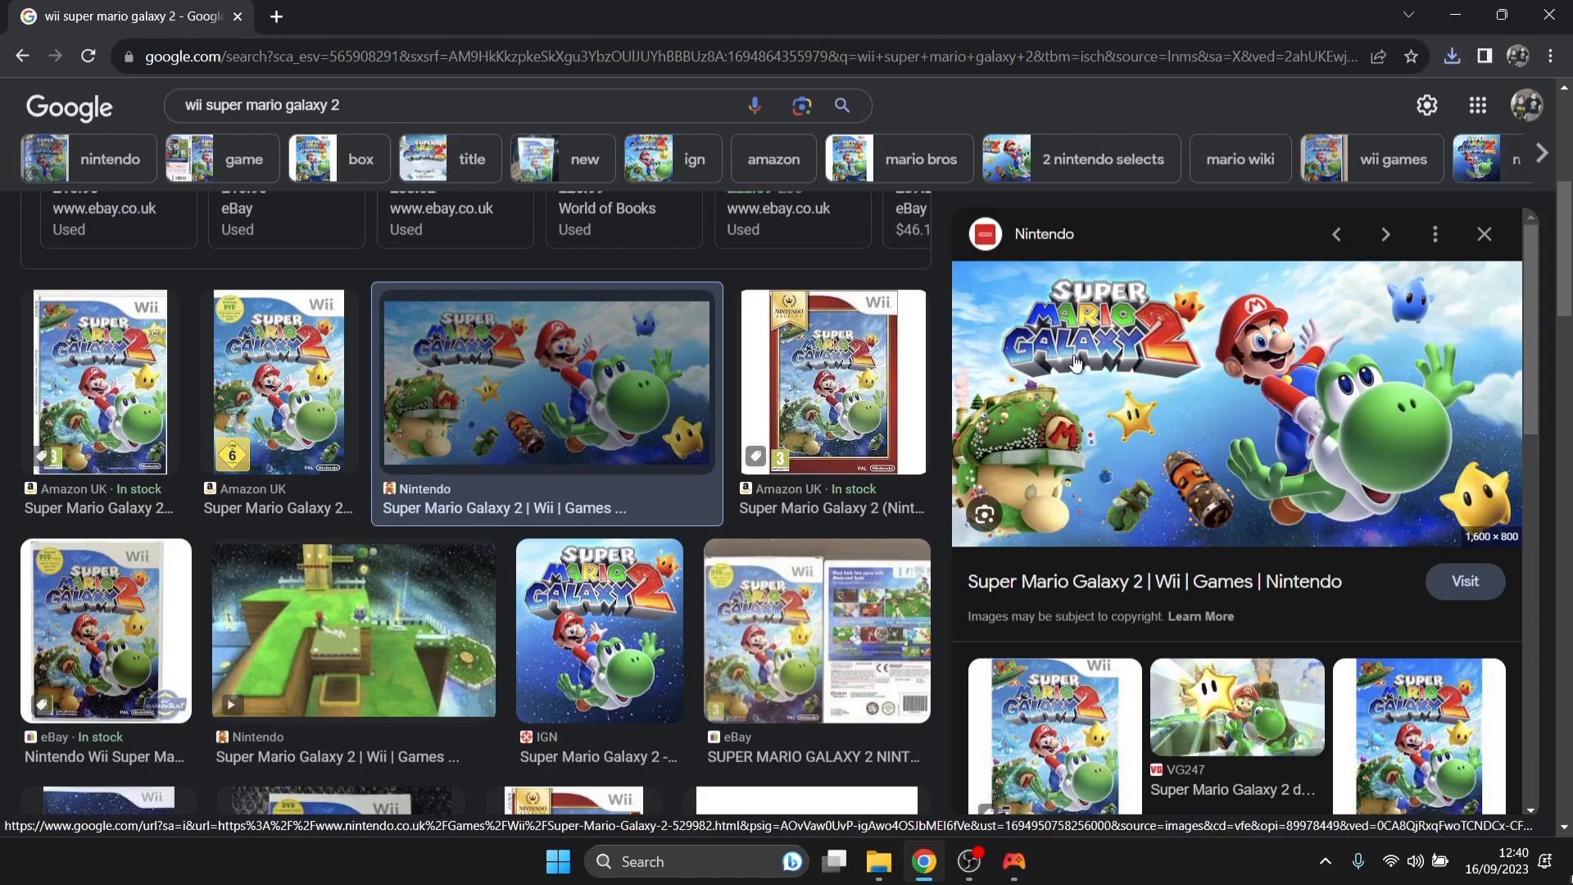
right_click(1076, 363)
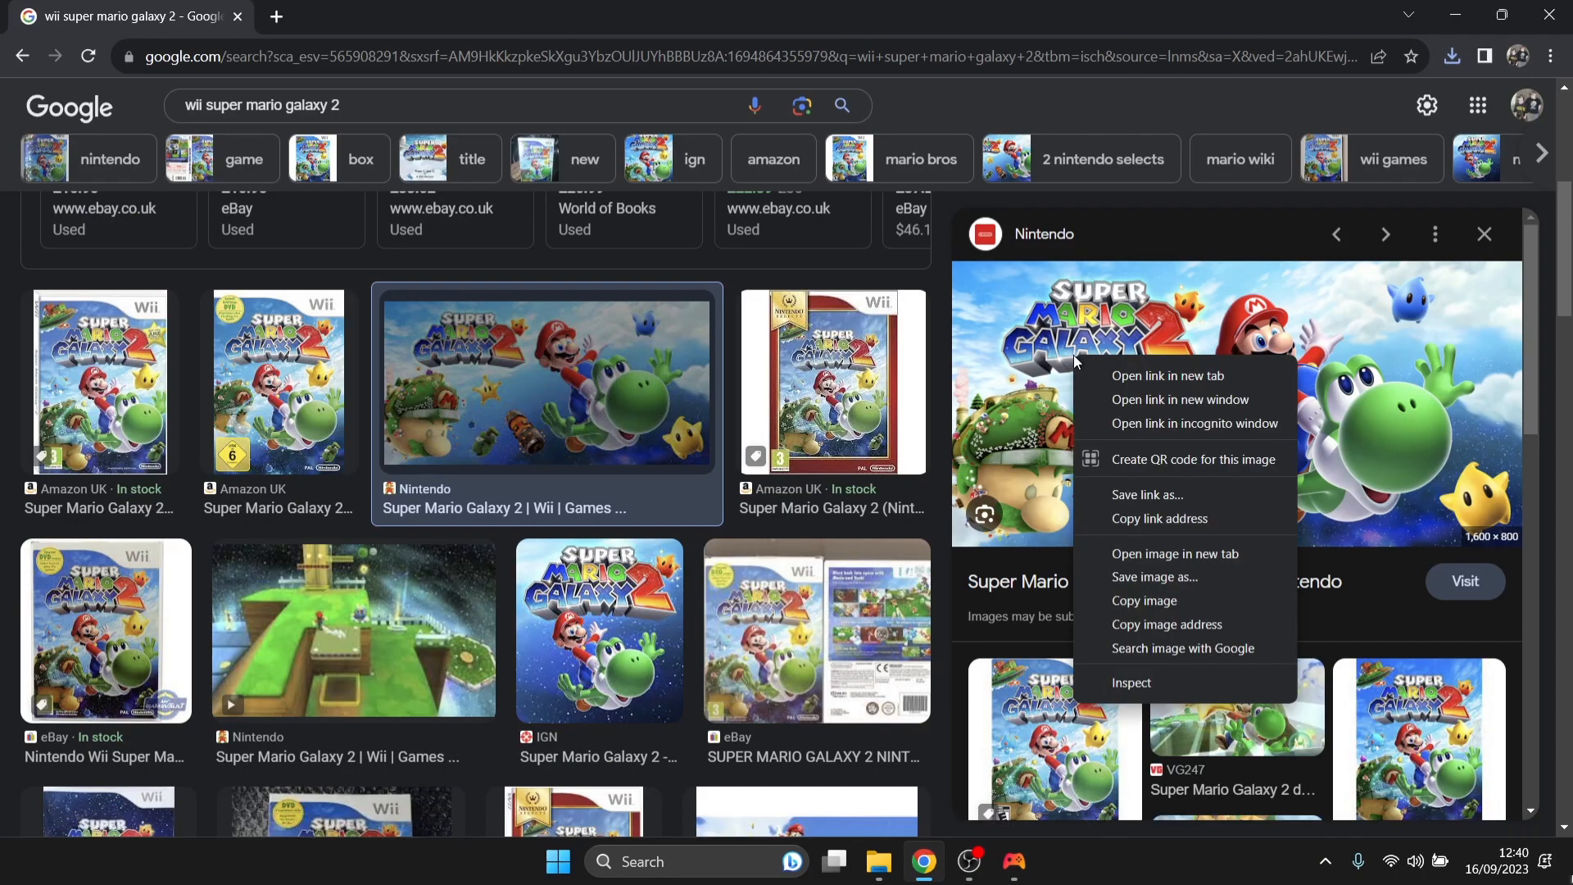
left_click(1214, 582)
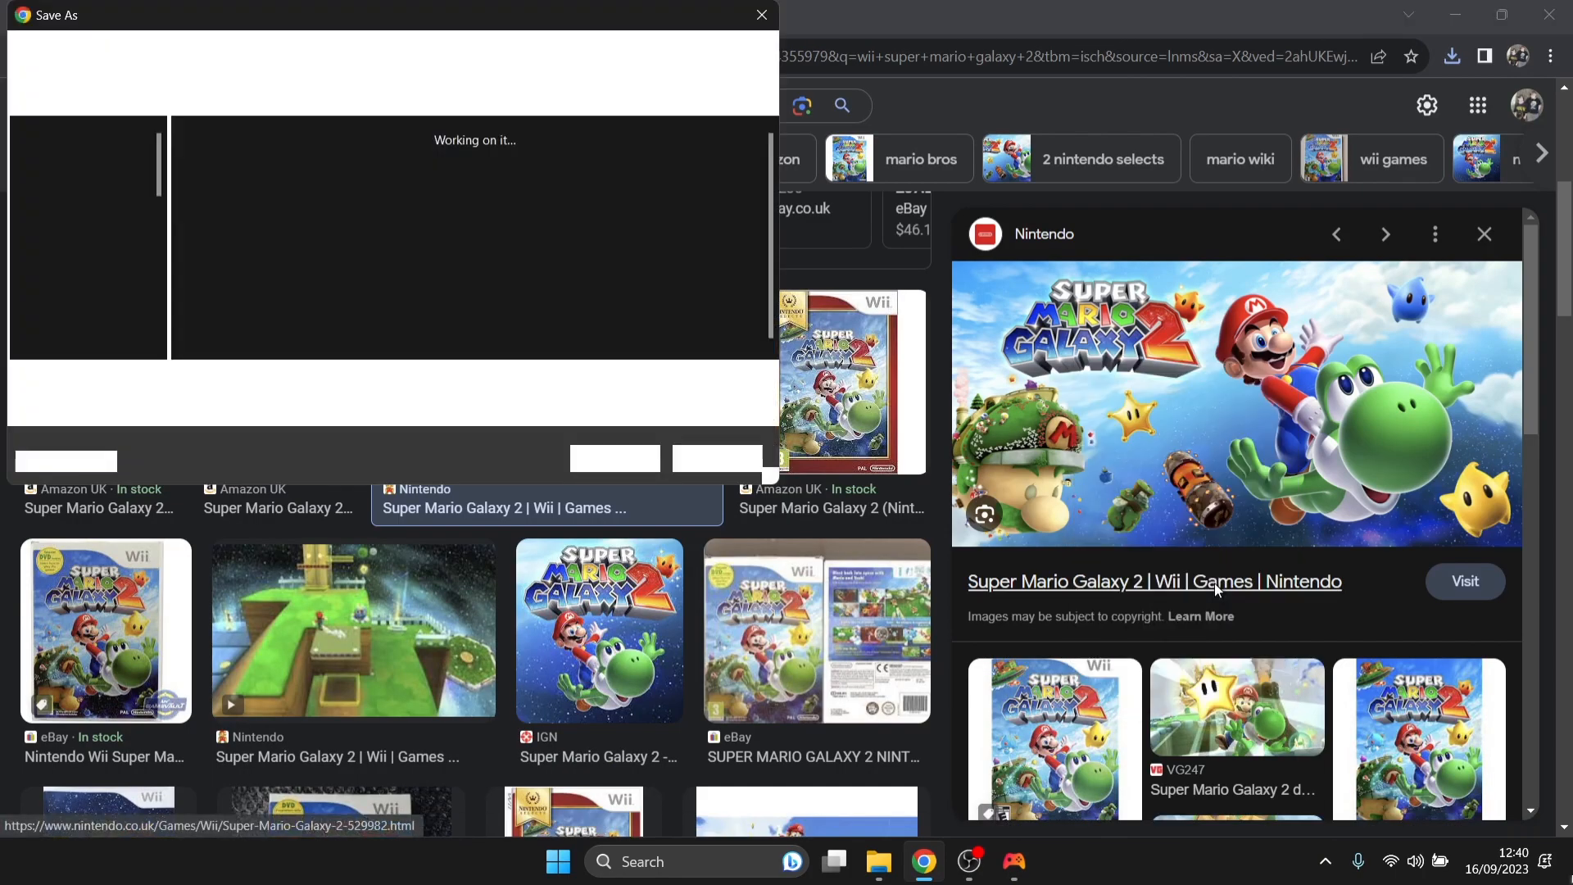
left_click(97, 204)
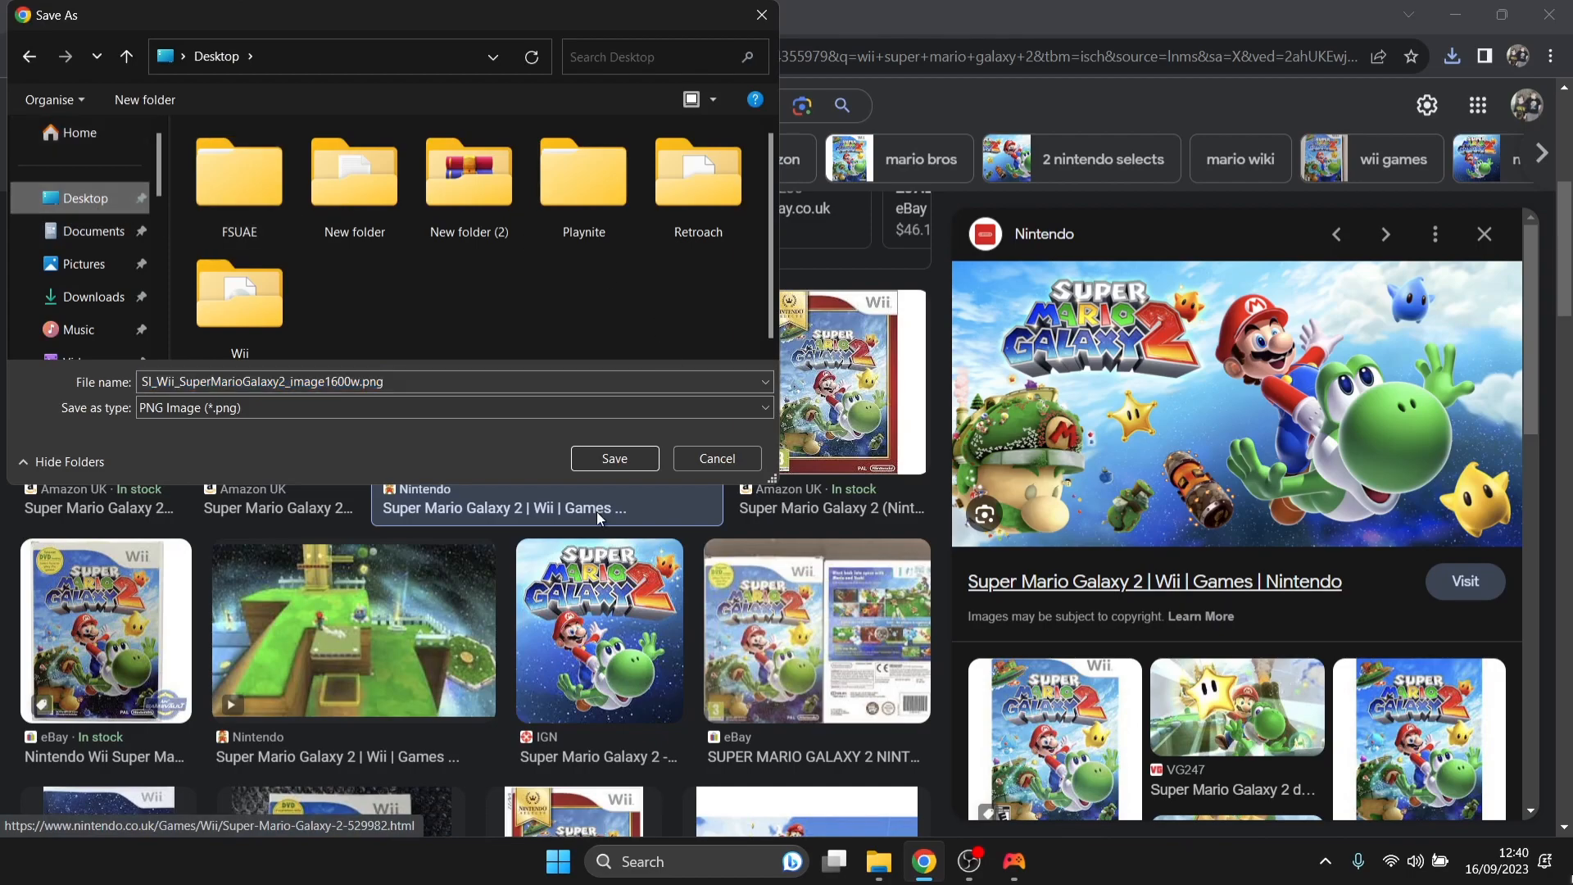
left_click(611, 464)
left_click(1463, 12)
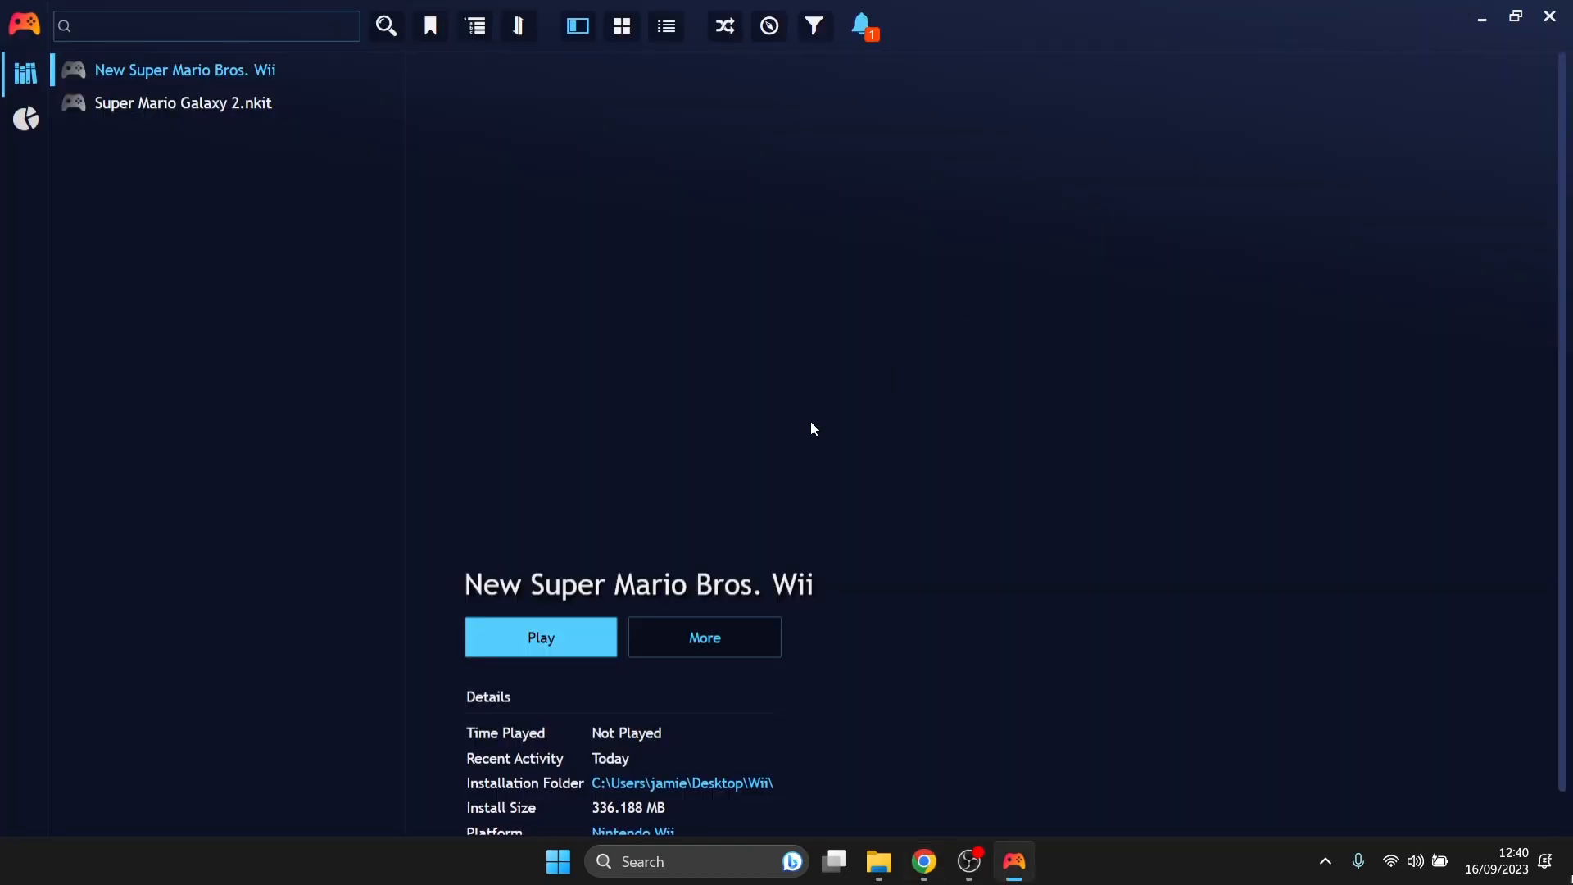
Step: Edit Super Mario Galaxy 2.nkit and set its cover image to the box cover JPEG from the desktop
left_click(229, 113)
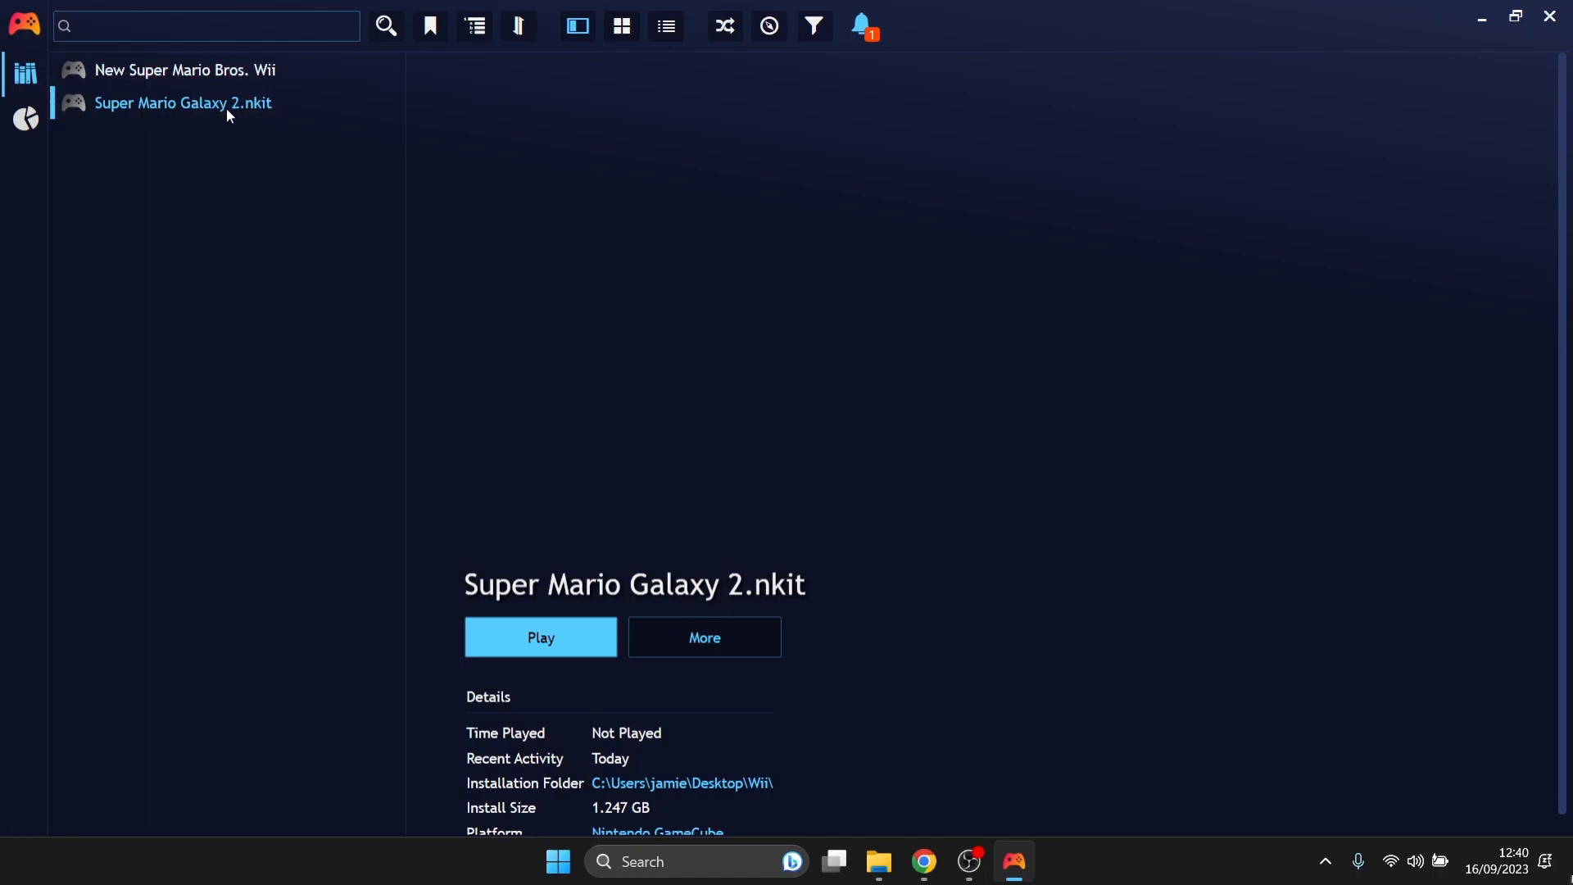
right_click(229, 116)
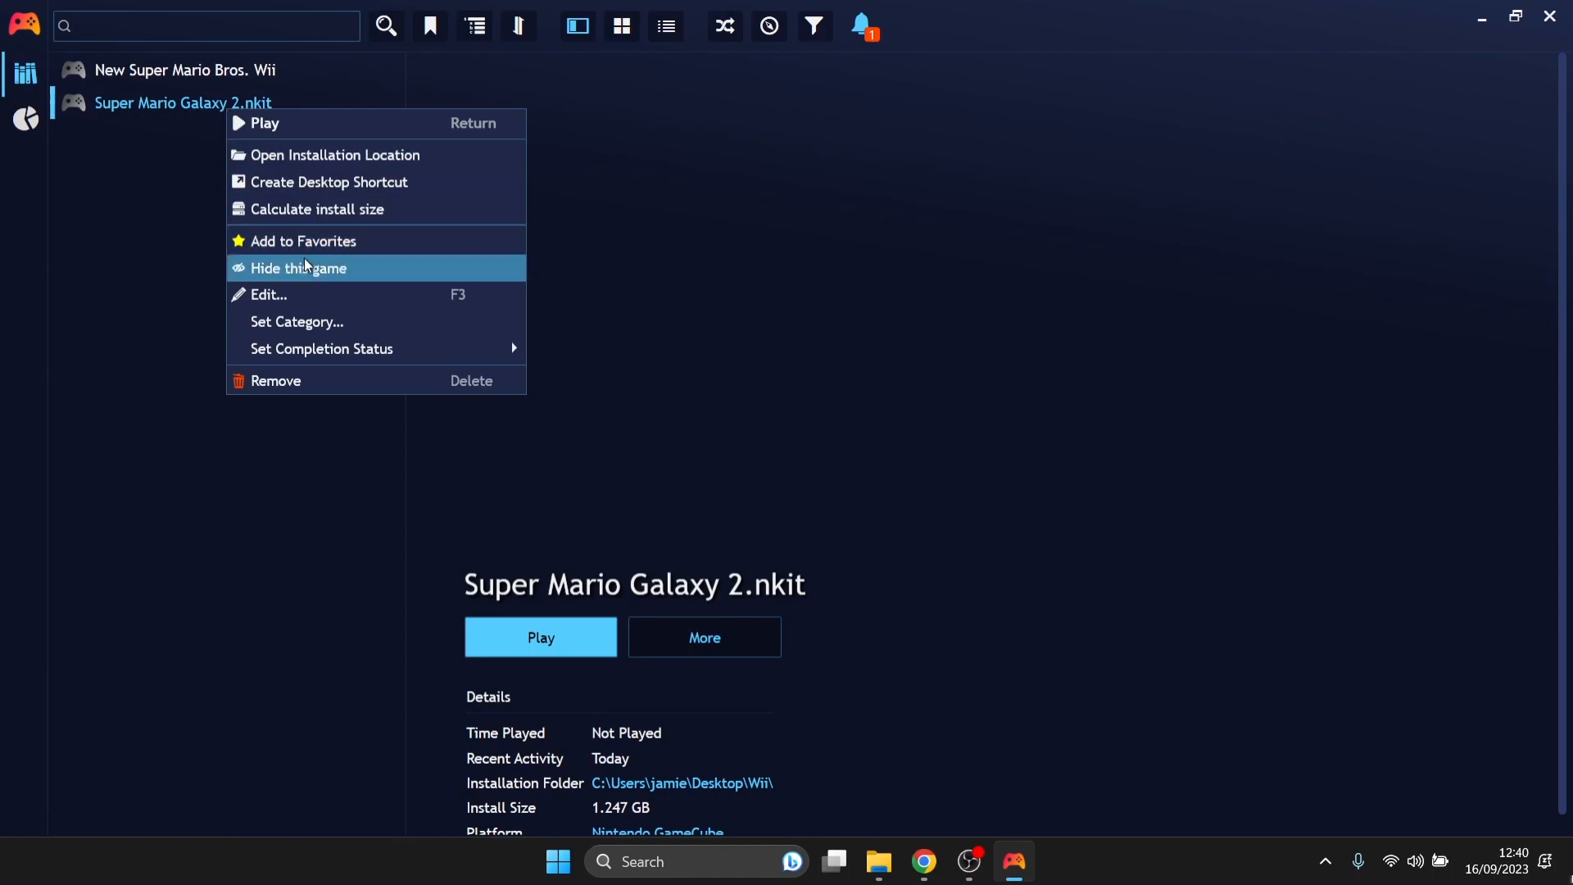
left_click(304, 293)
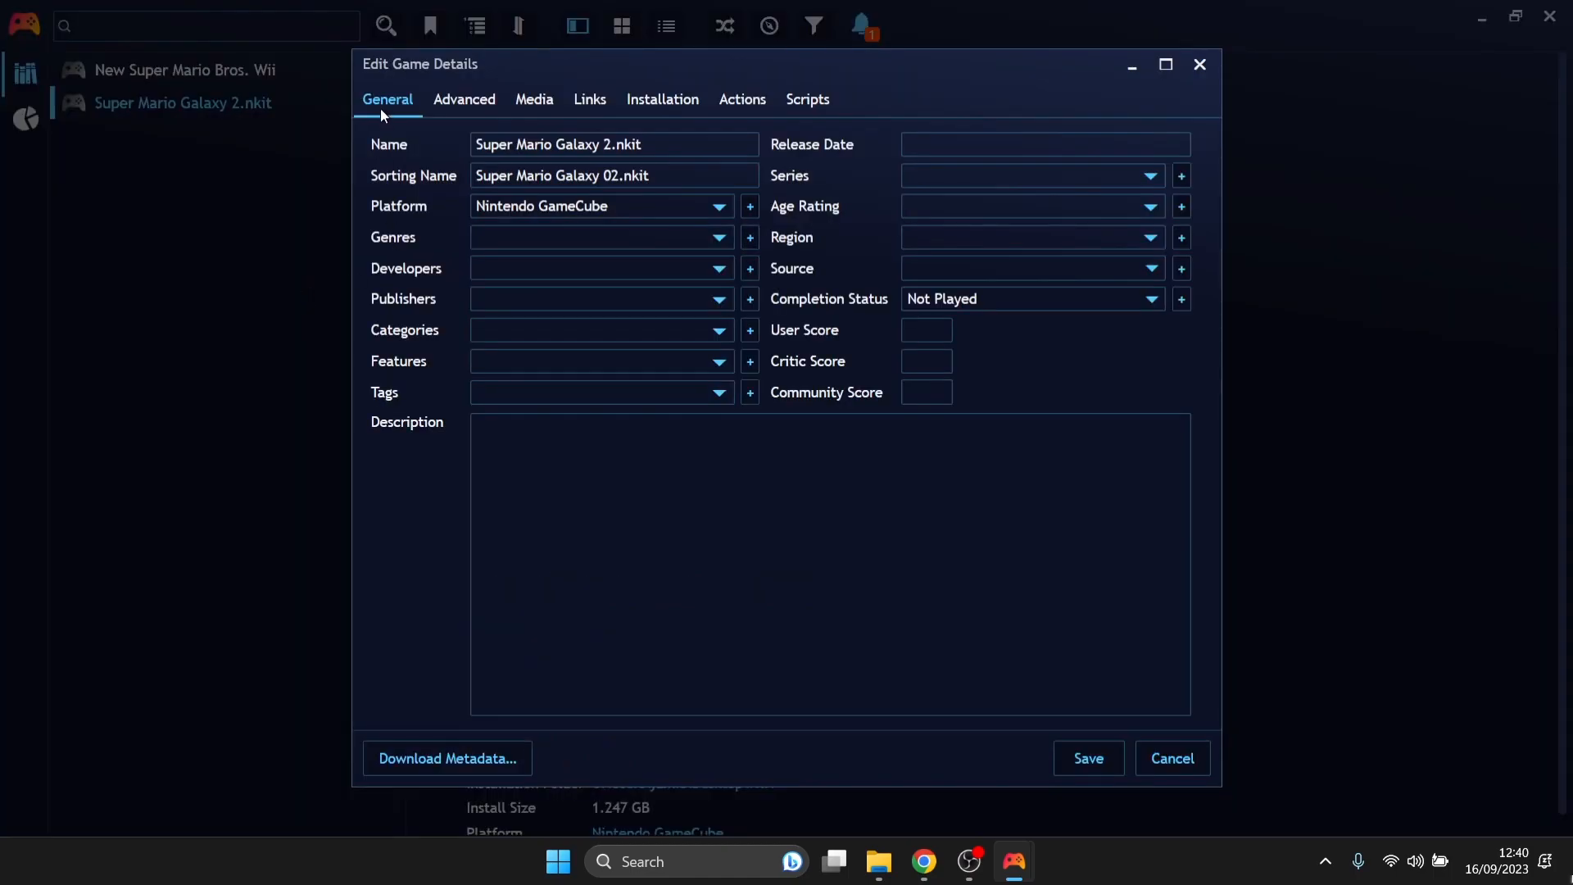
left_click(538, 102)
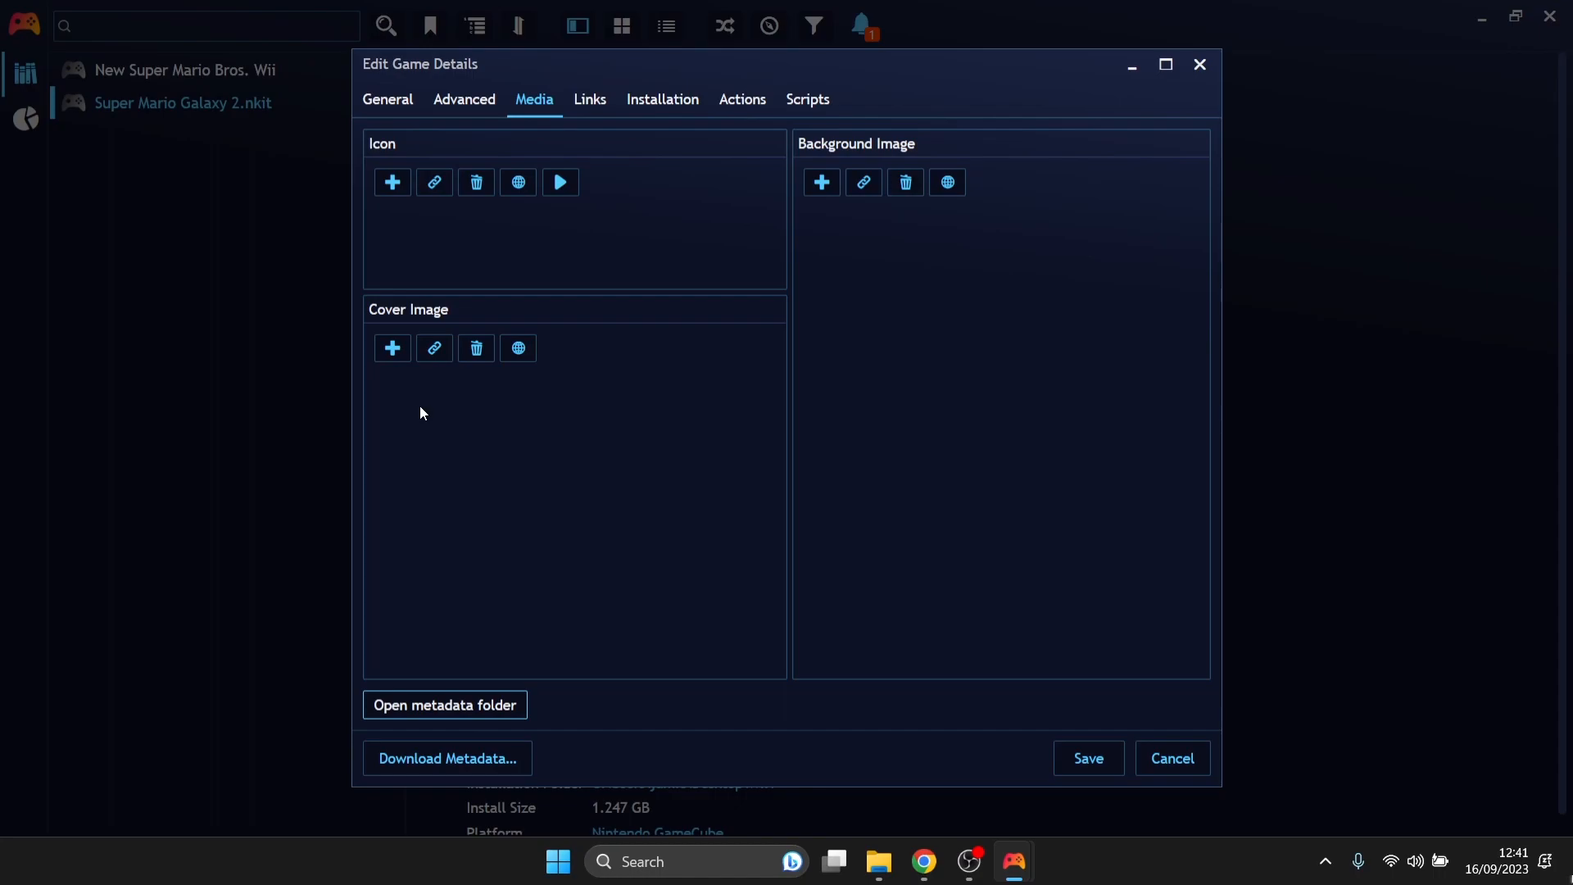
left_click(392, 349)
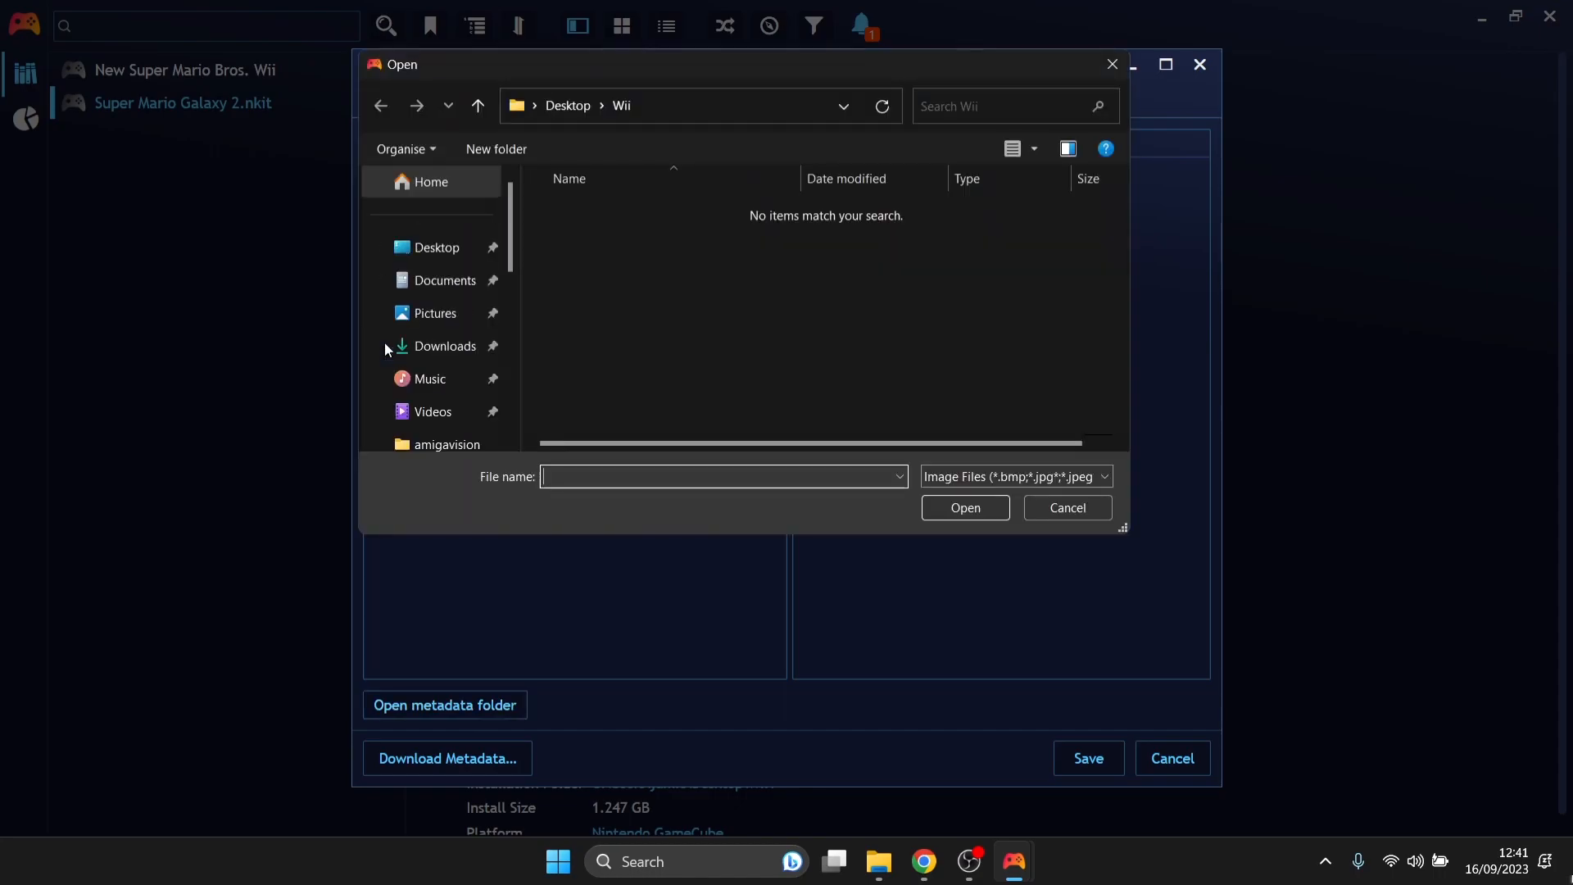
left_click(461, 249)
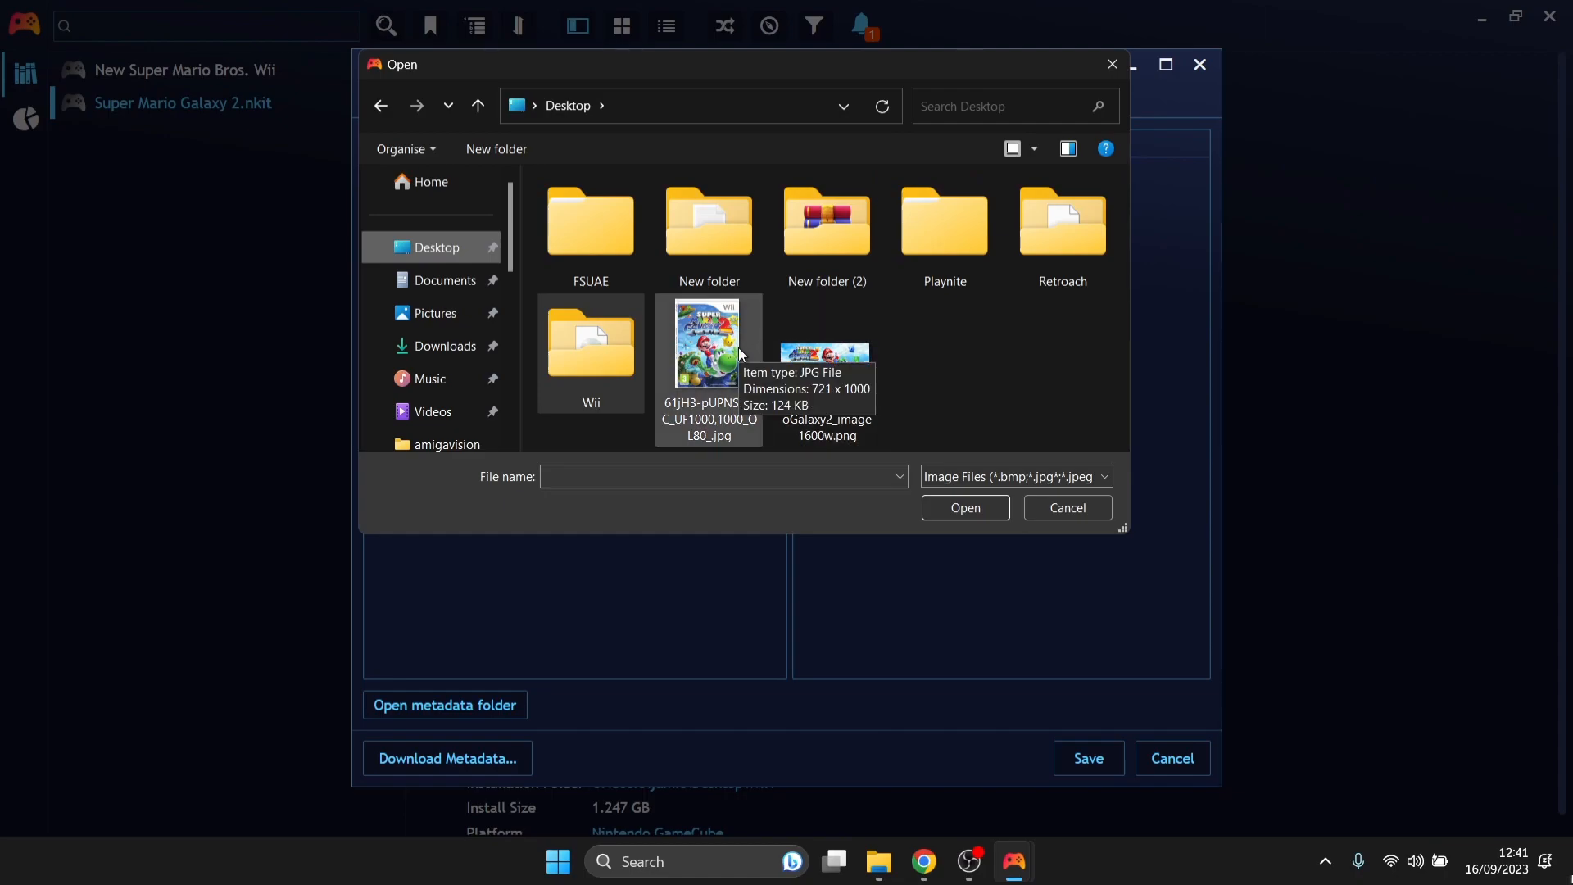
double_click(705, 328)
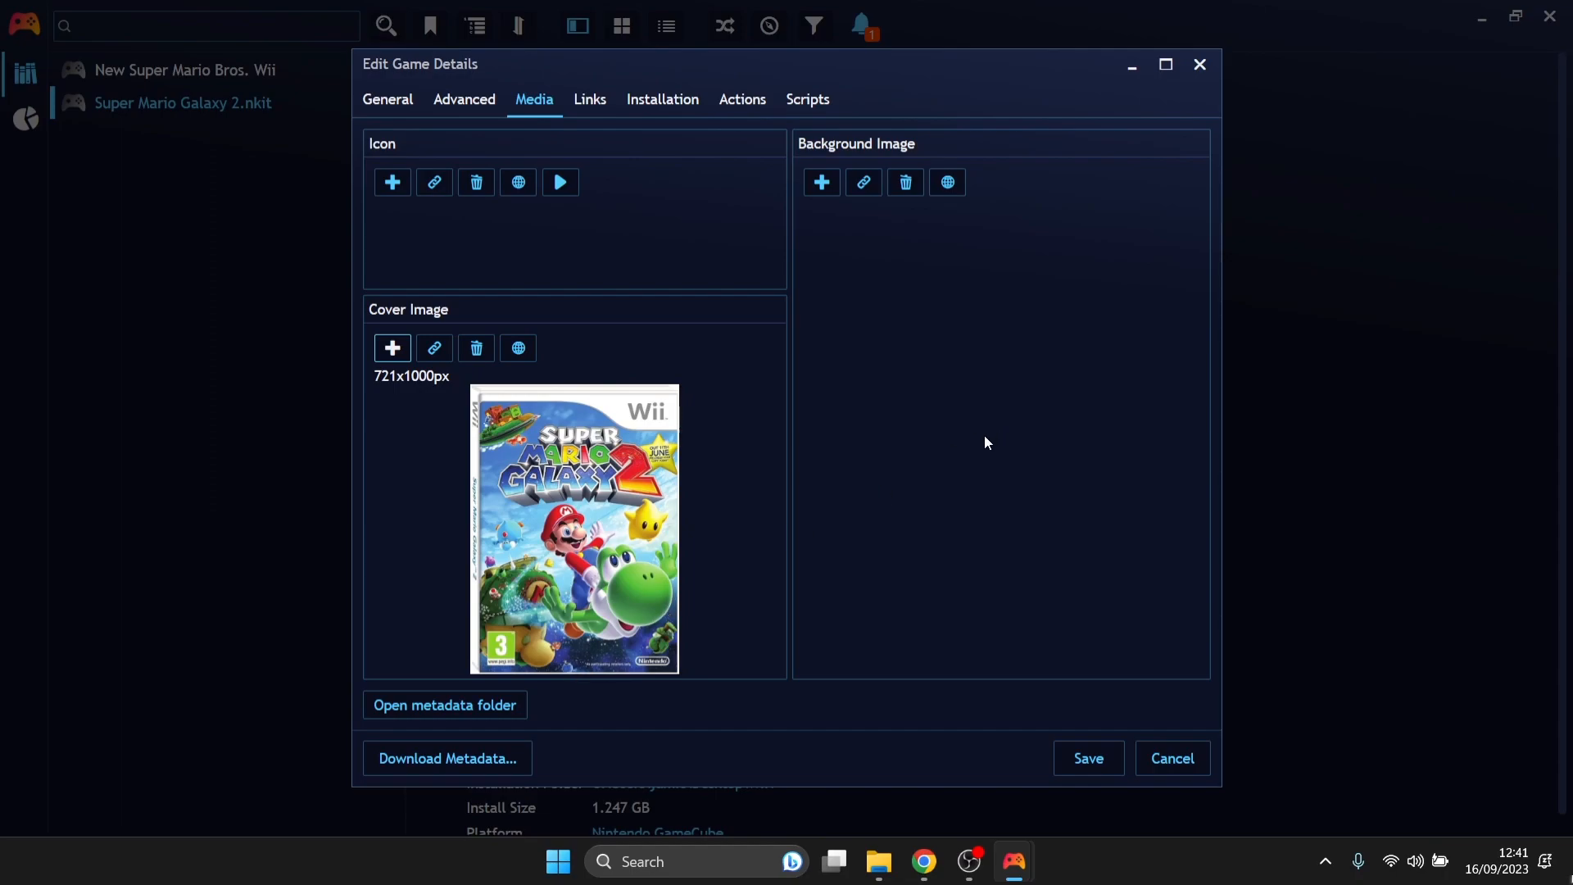
Step: Set the game's background image to SI_Wii_SuperMarioGalaxy2_image1600w.png and save the game details
left_click(824, 185)
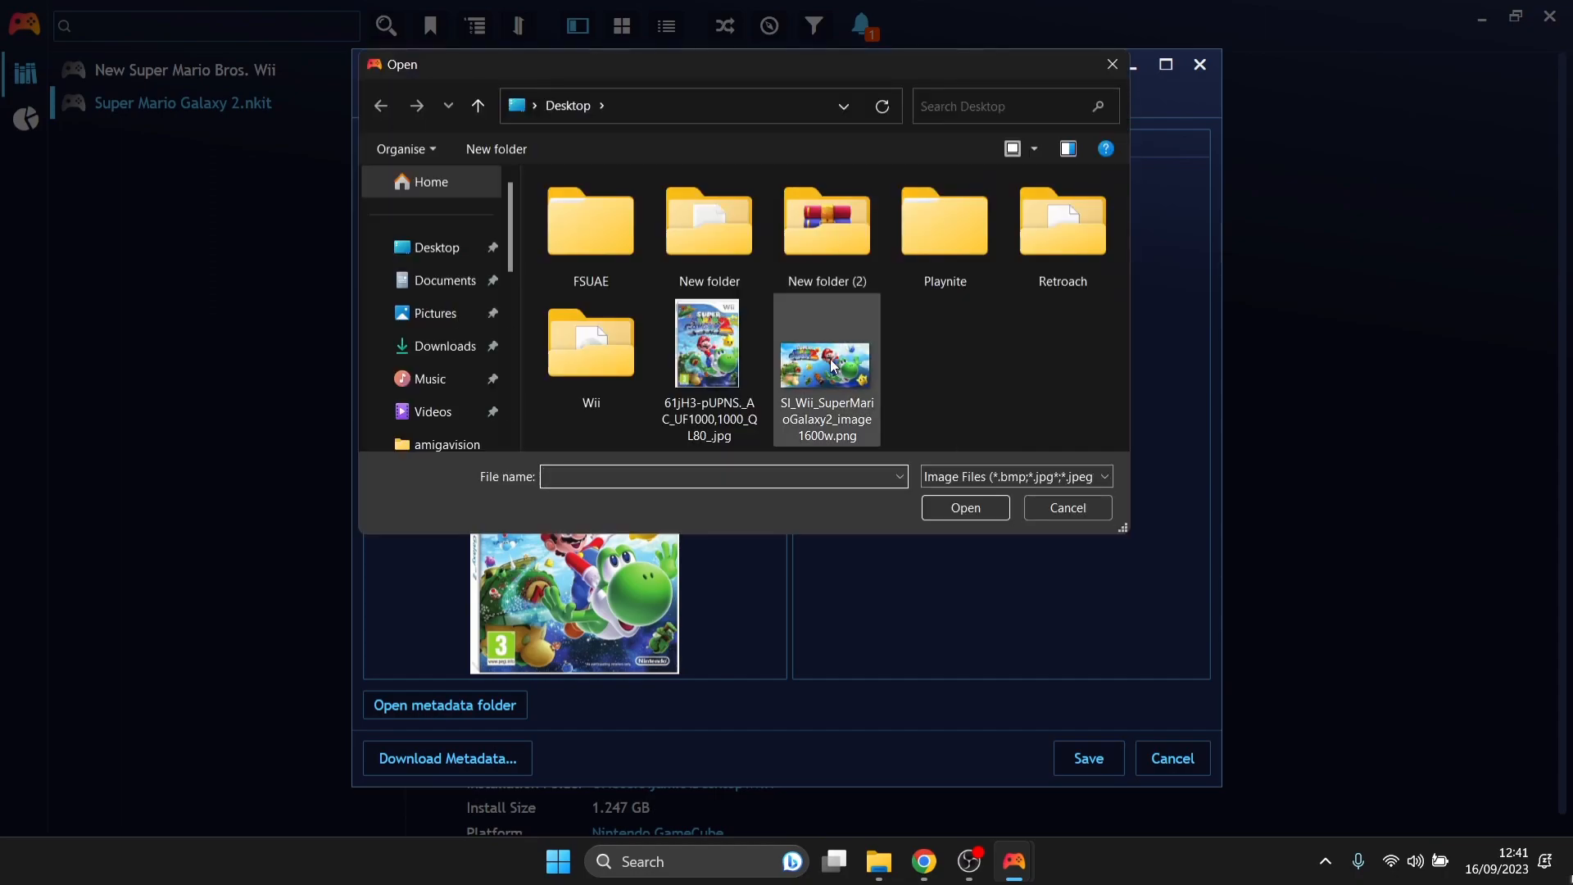
double_click(833, 368)
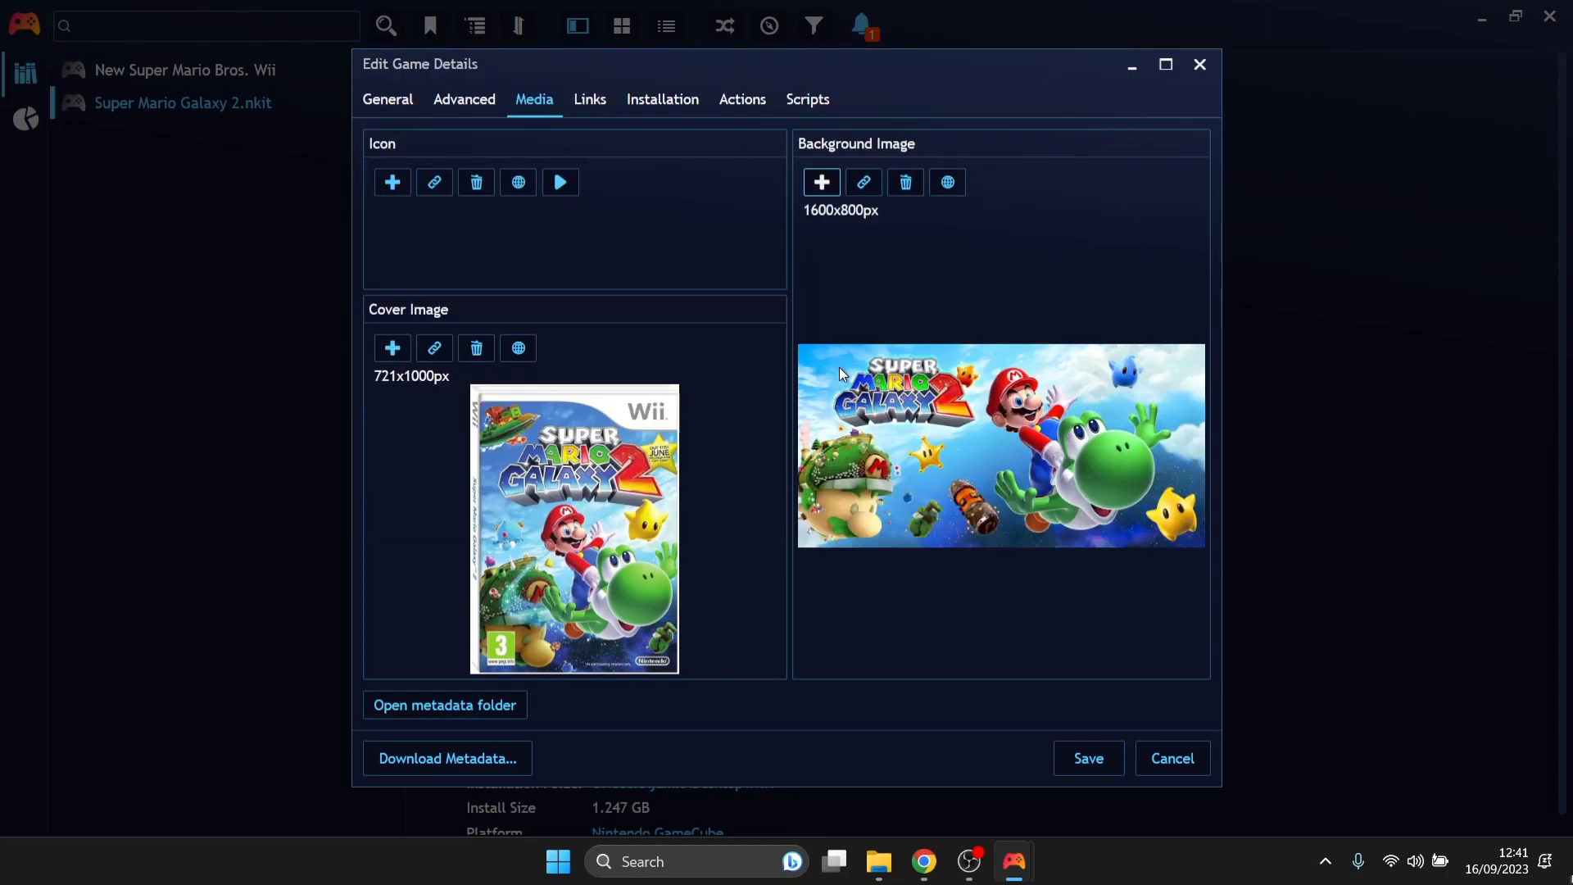
left_click(1083, 758)
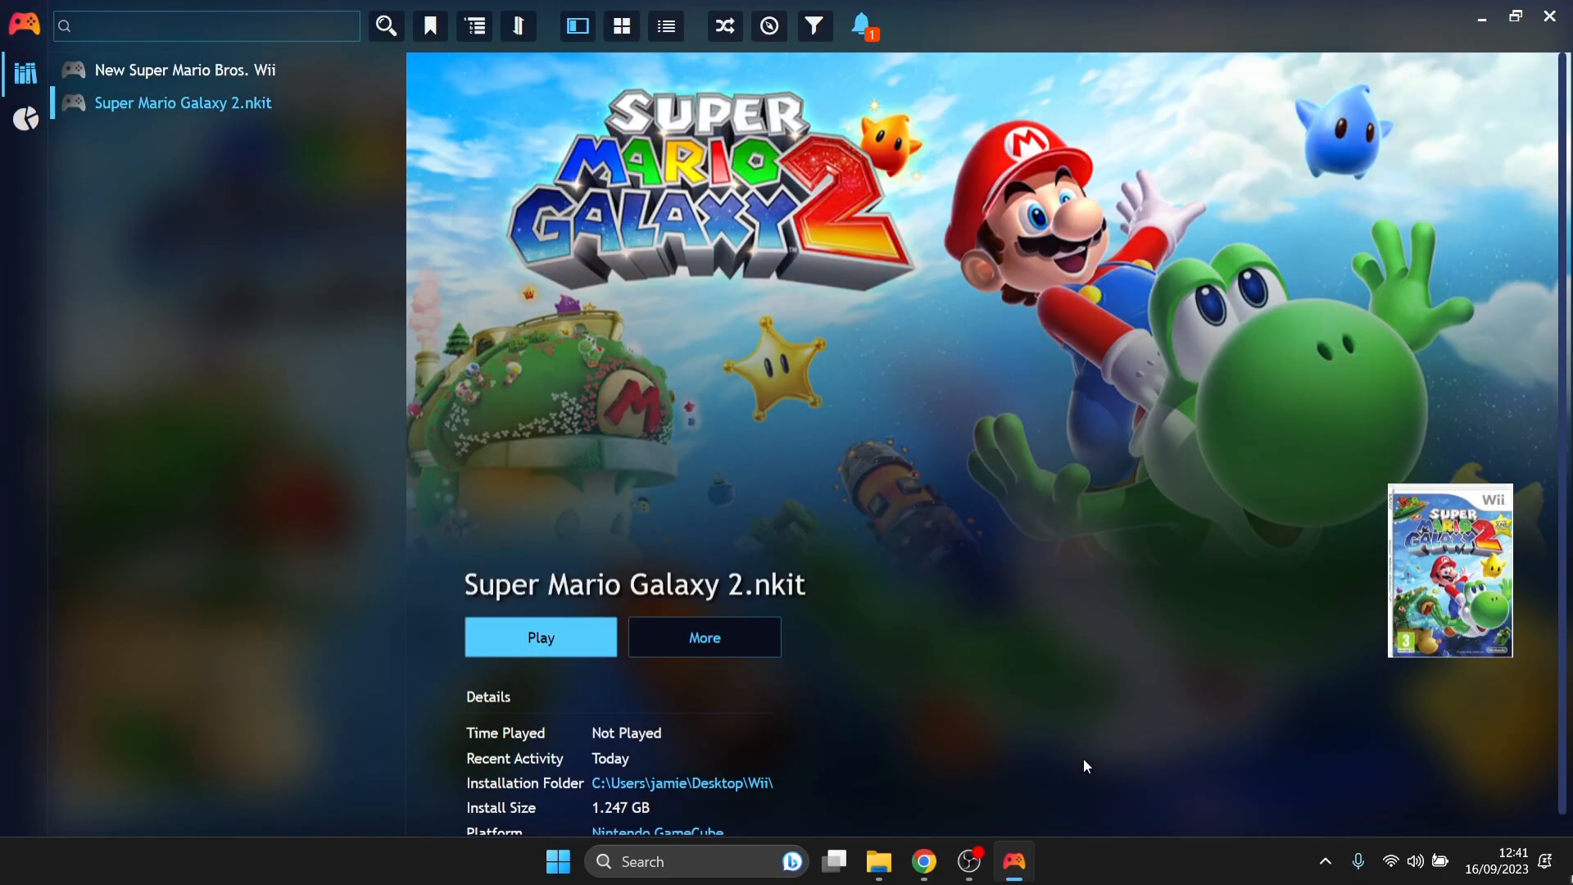
Step: Switch to Chrome and save the Amazon UK New Super Mario Bros. Wii box cover to the desktop as a JPEG
left_click(208, 72)
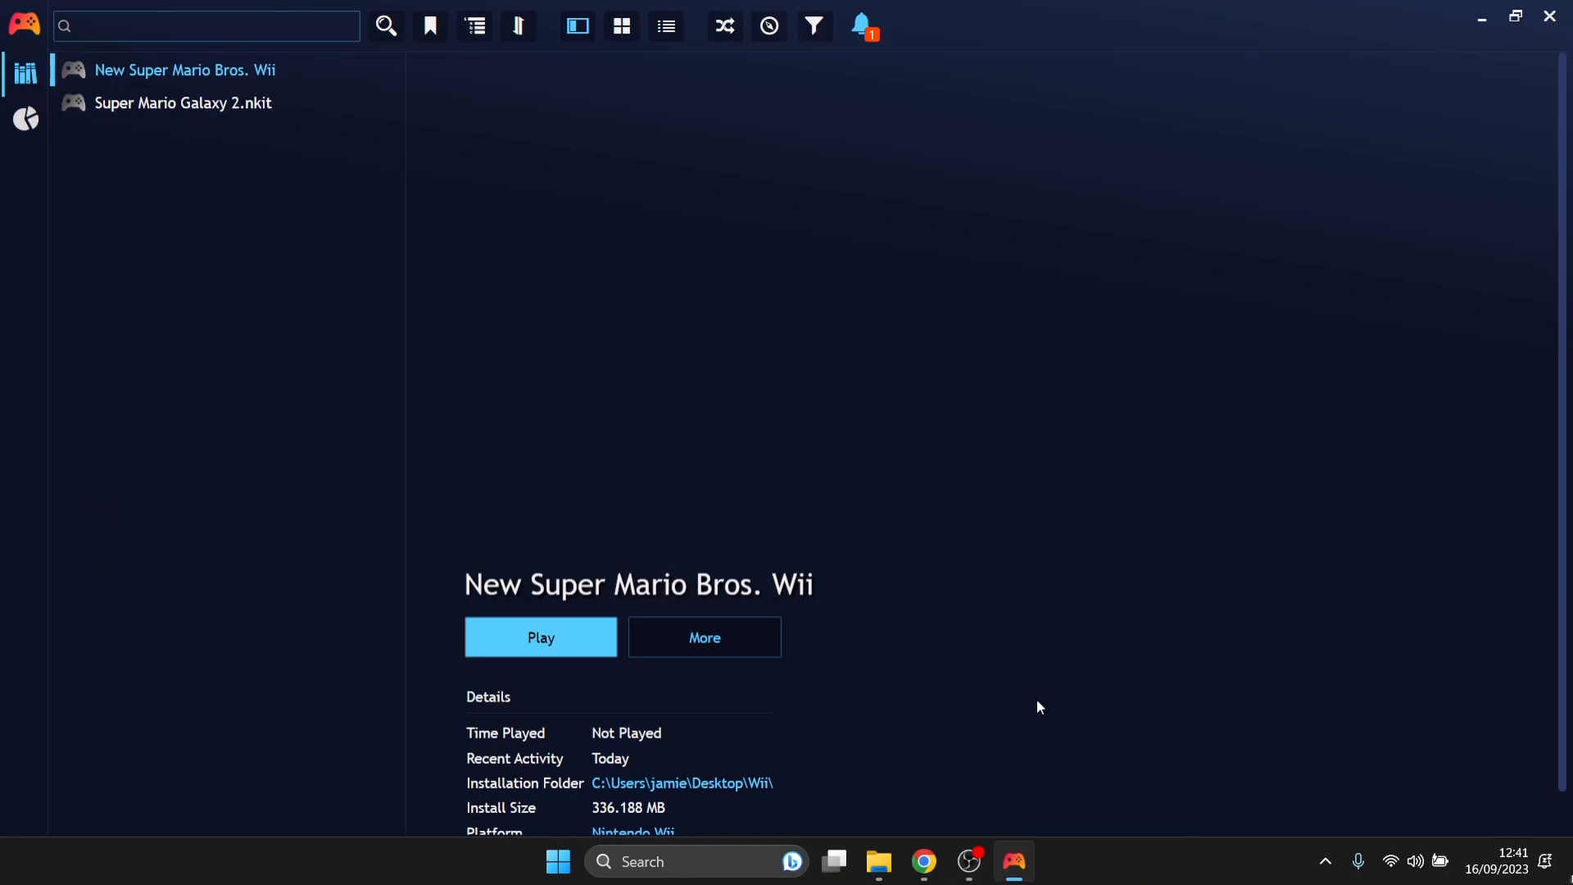
left_click(926, 867)
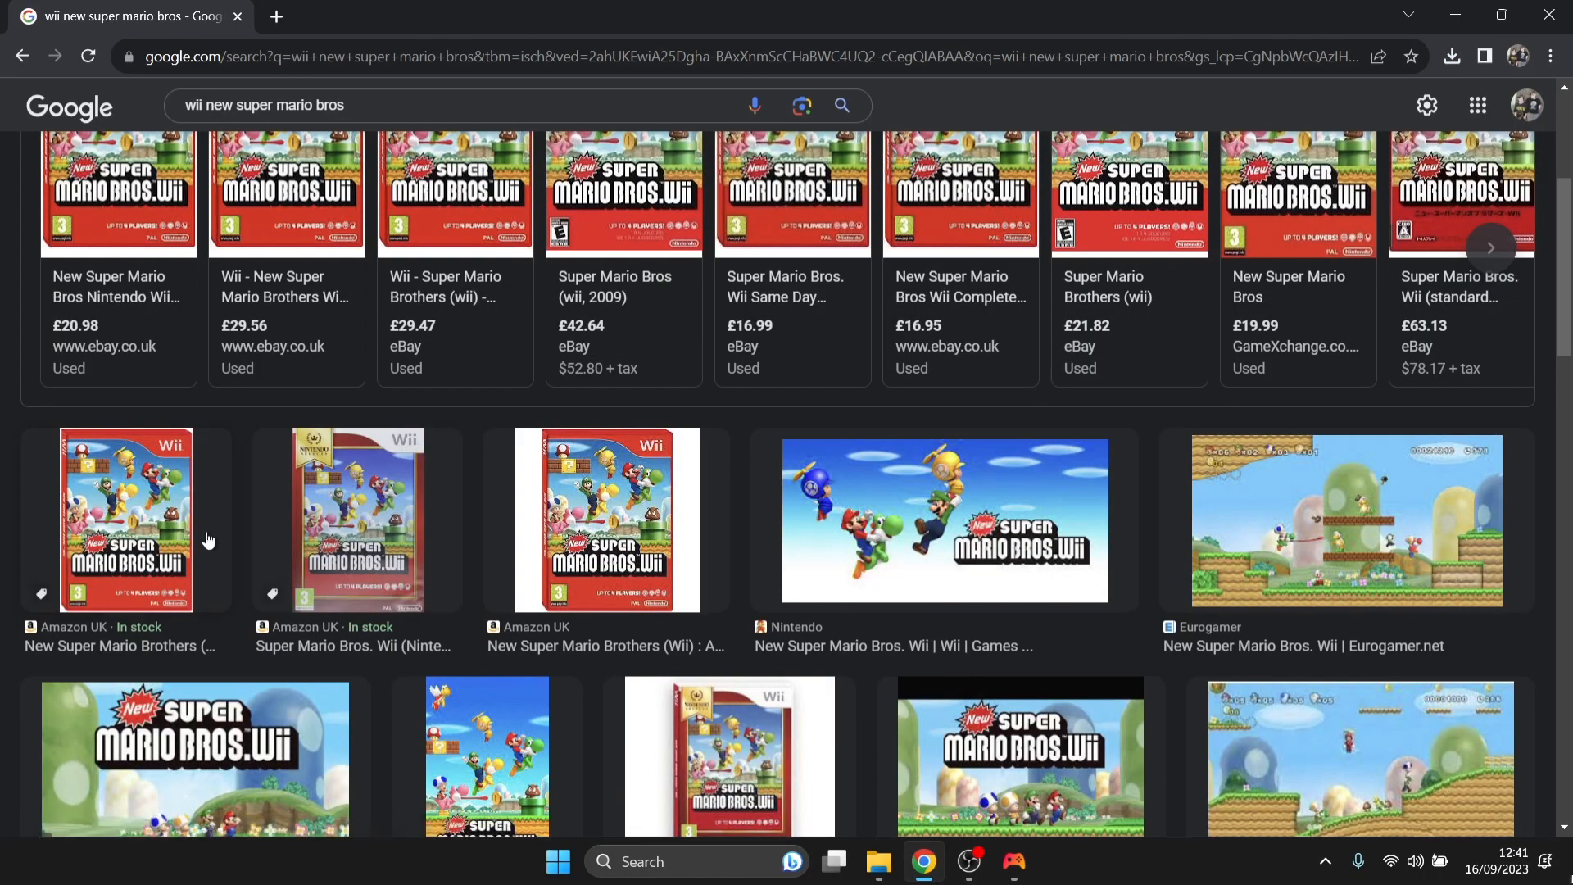
left_click(144, 531)
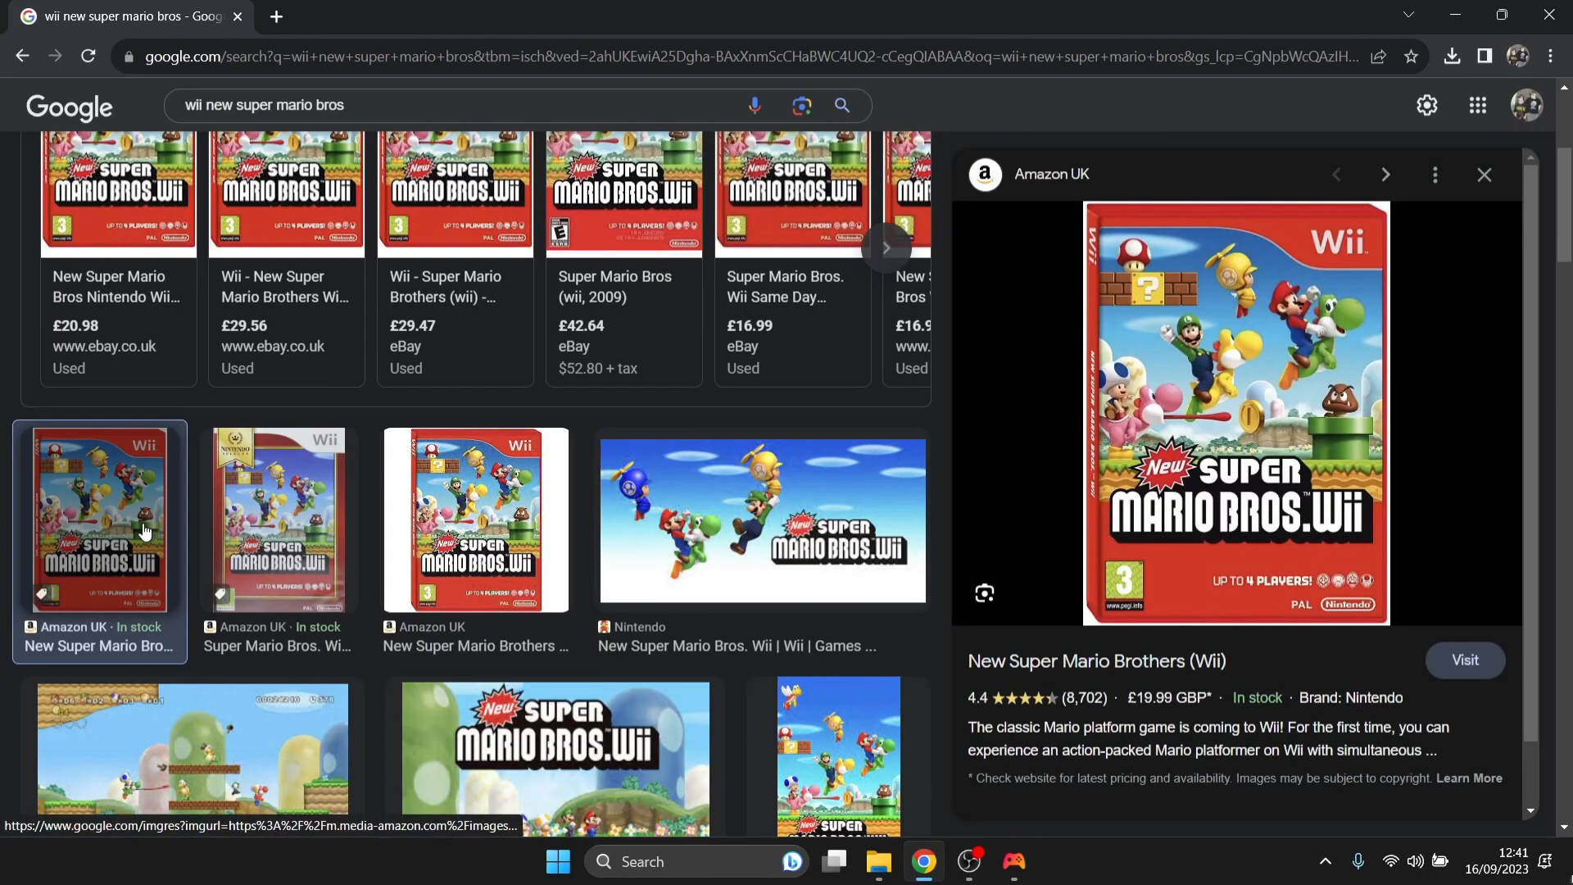
right_click(1156, 399)
left_click(1281, 619)
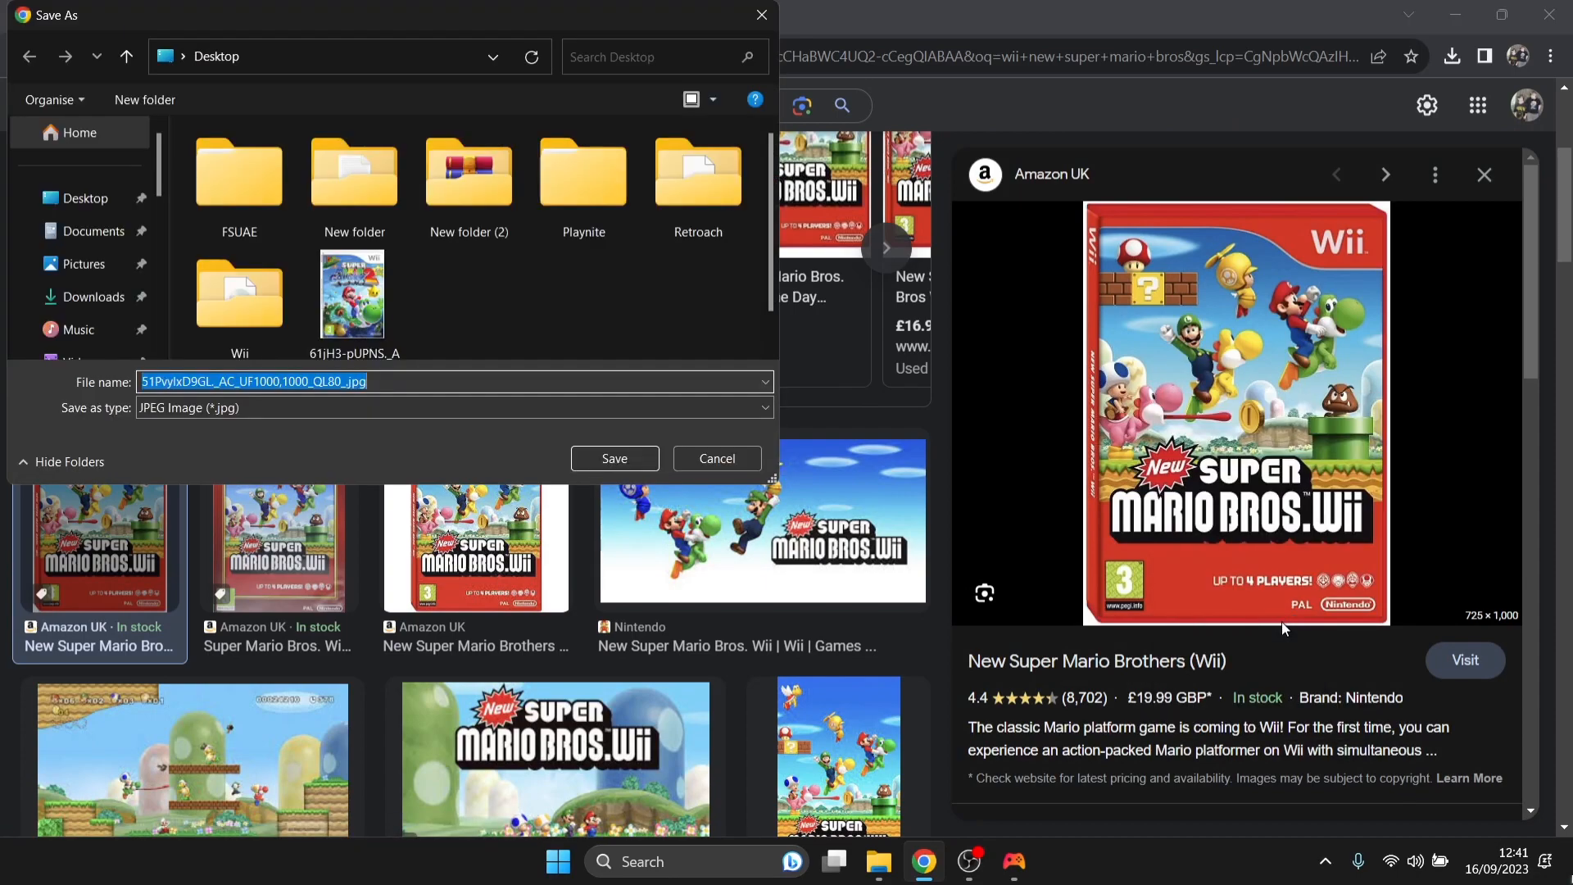
left_click(85, 199)
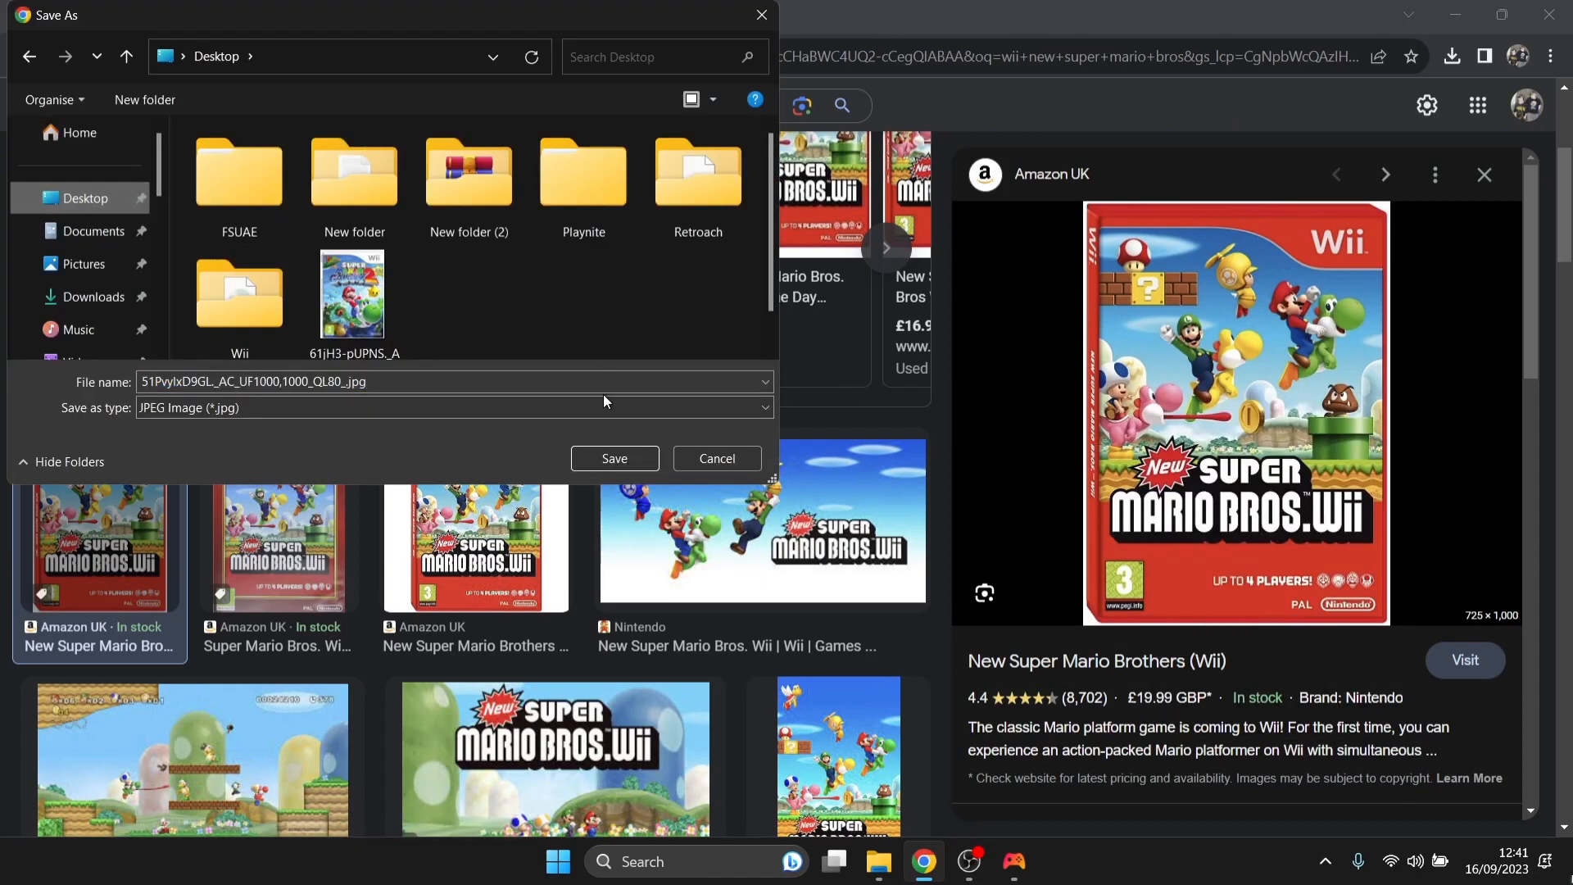
left_click(607, 458)
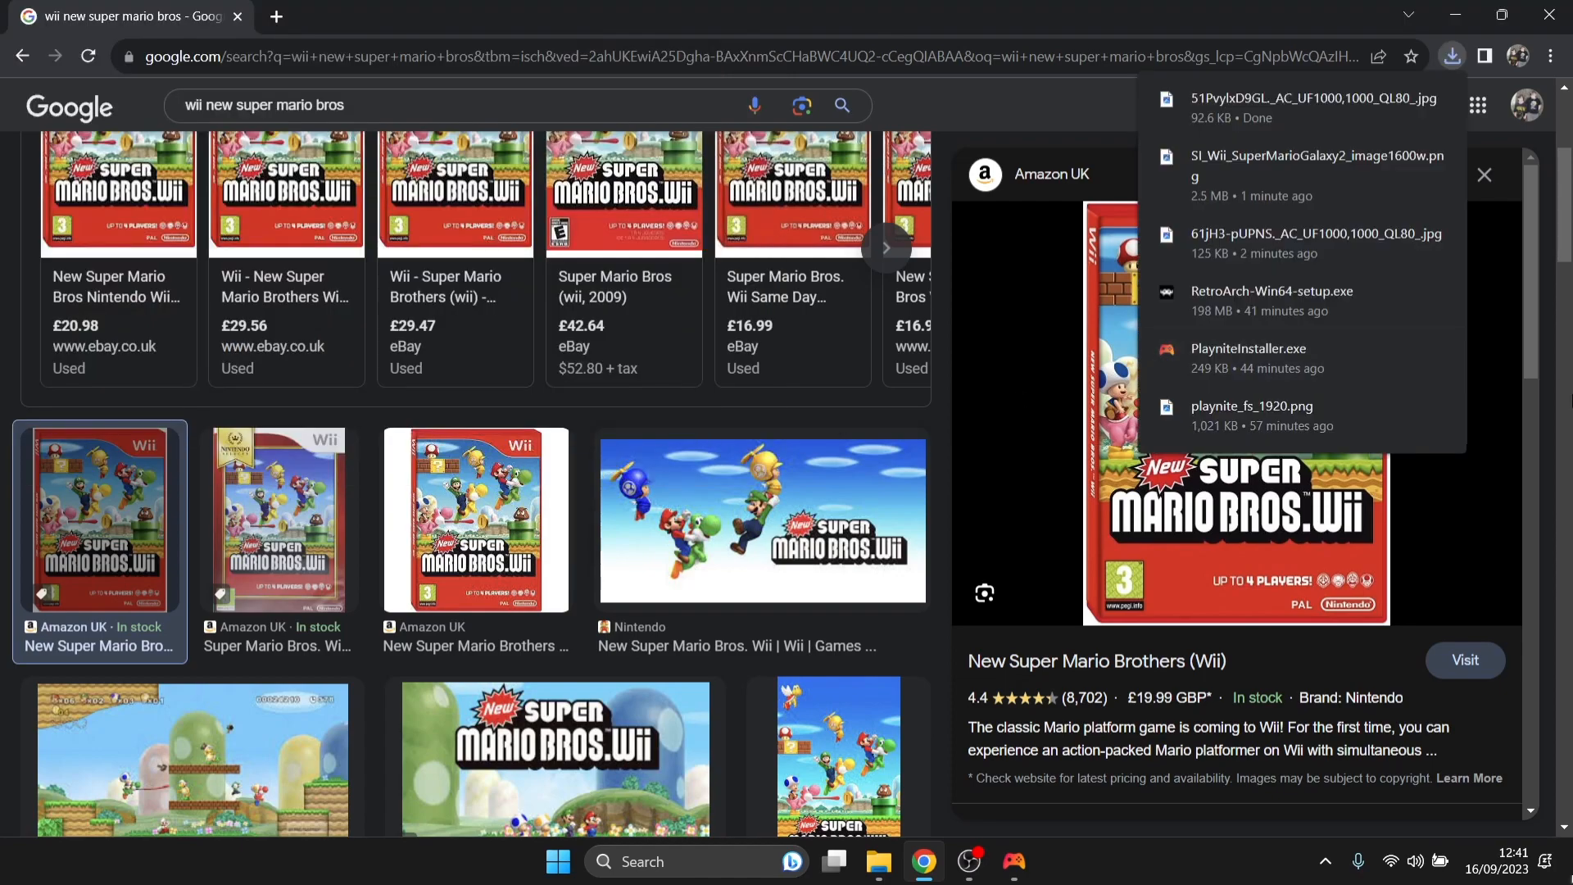
Step: Save Nintendo's wide New Super Mario Bros. Wii picture as H2x1_Wii_NewSuperMarioBrosWii.jpg on the desktop
left_click(812, 489)
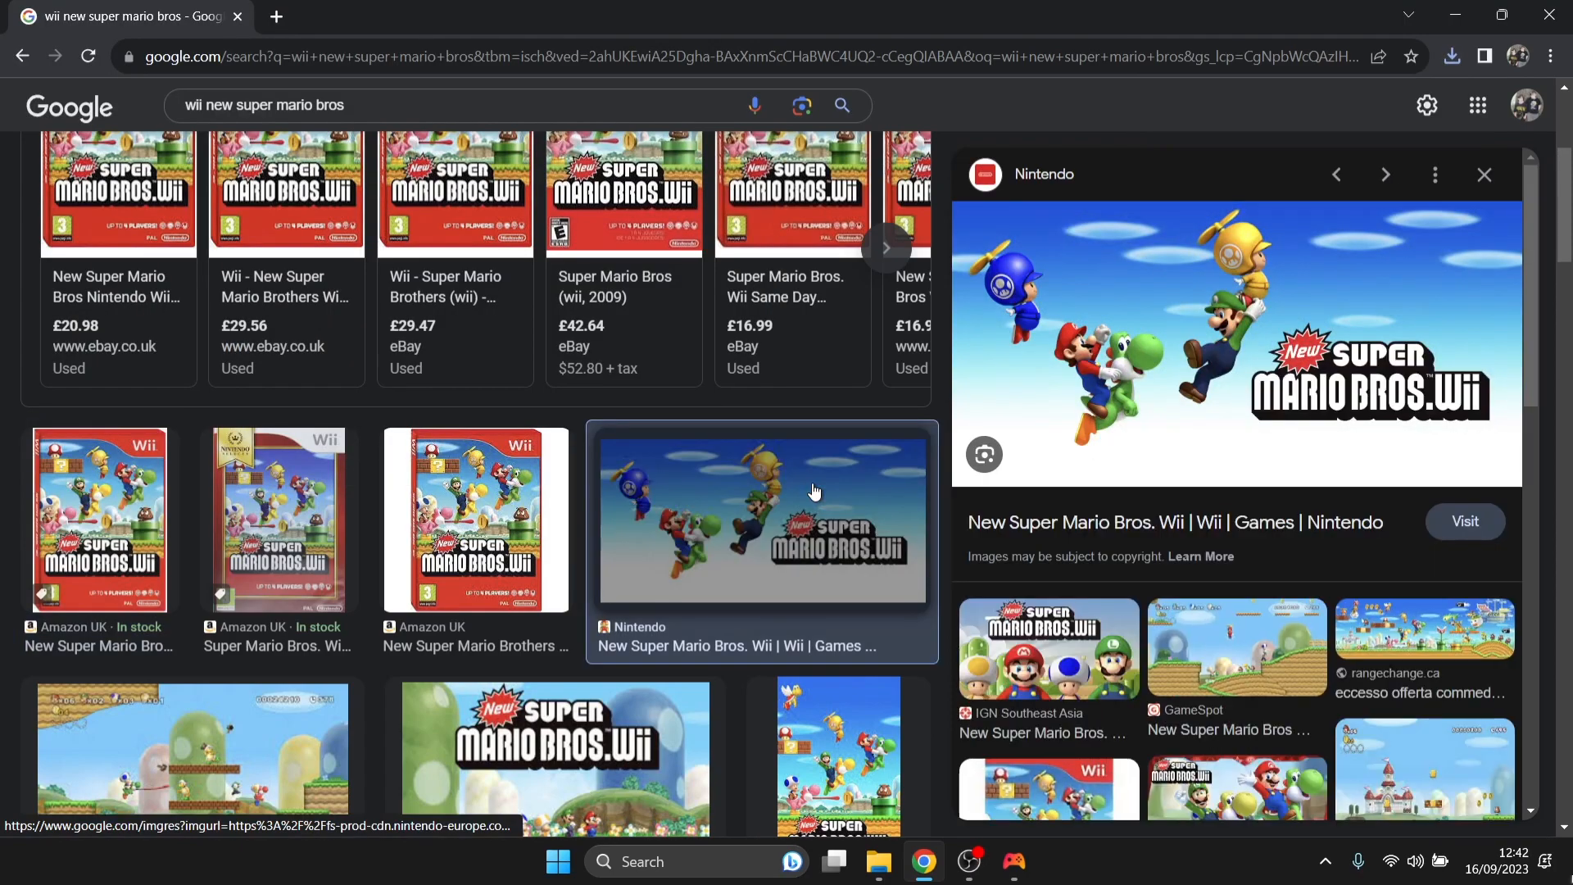
right_click(1066, 370)
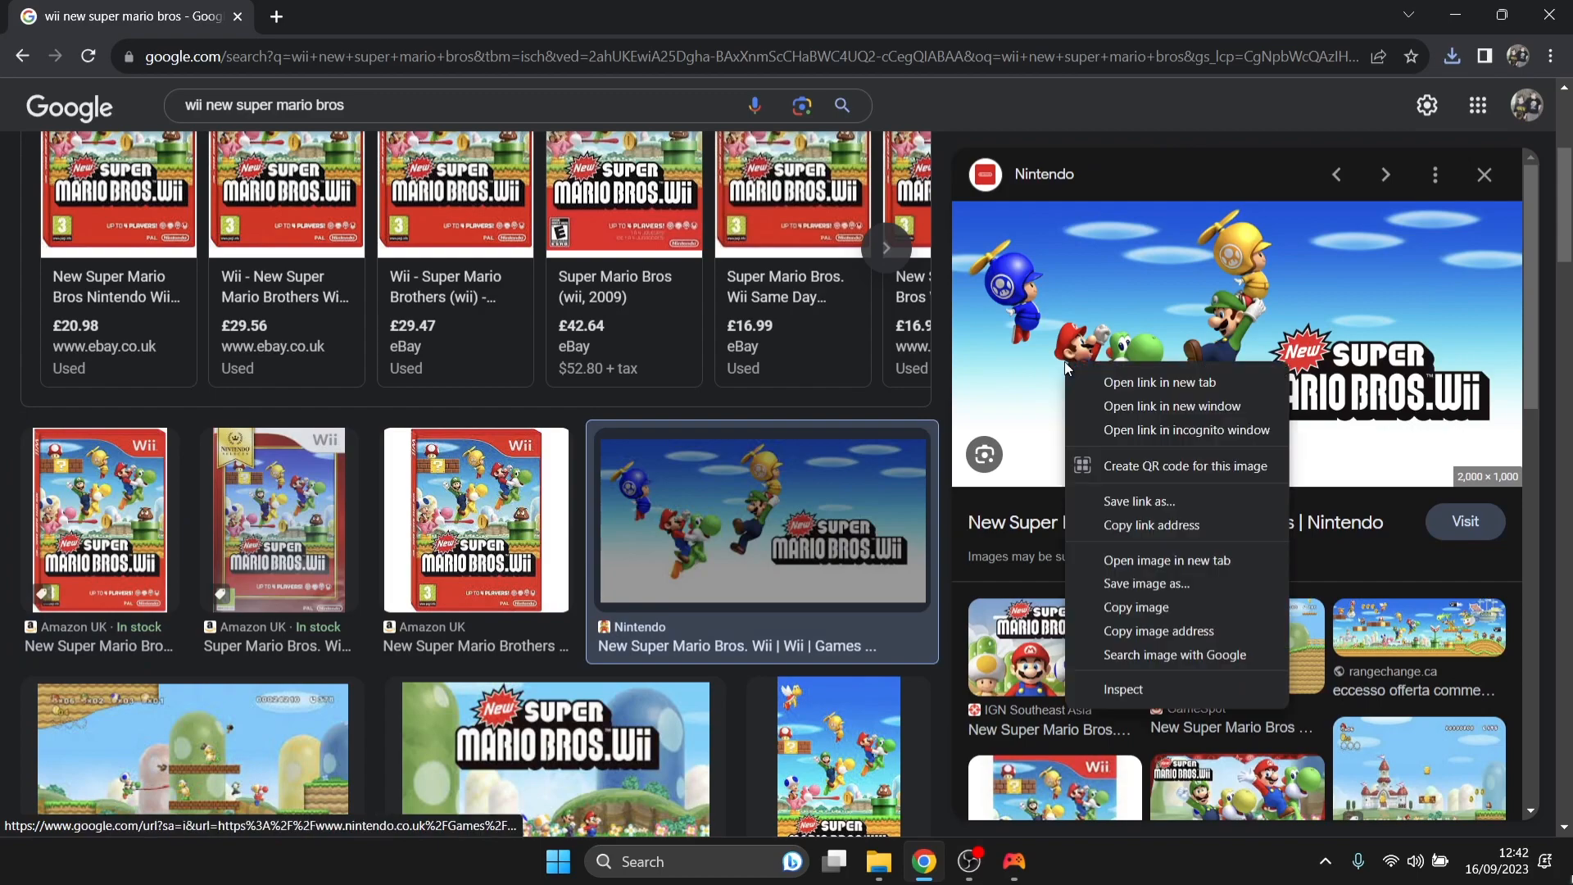
left_click(1159, 590)
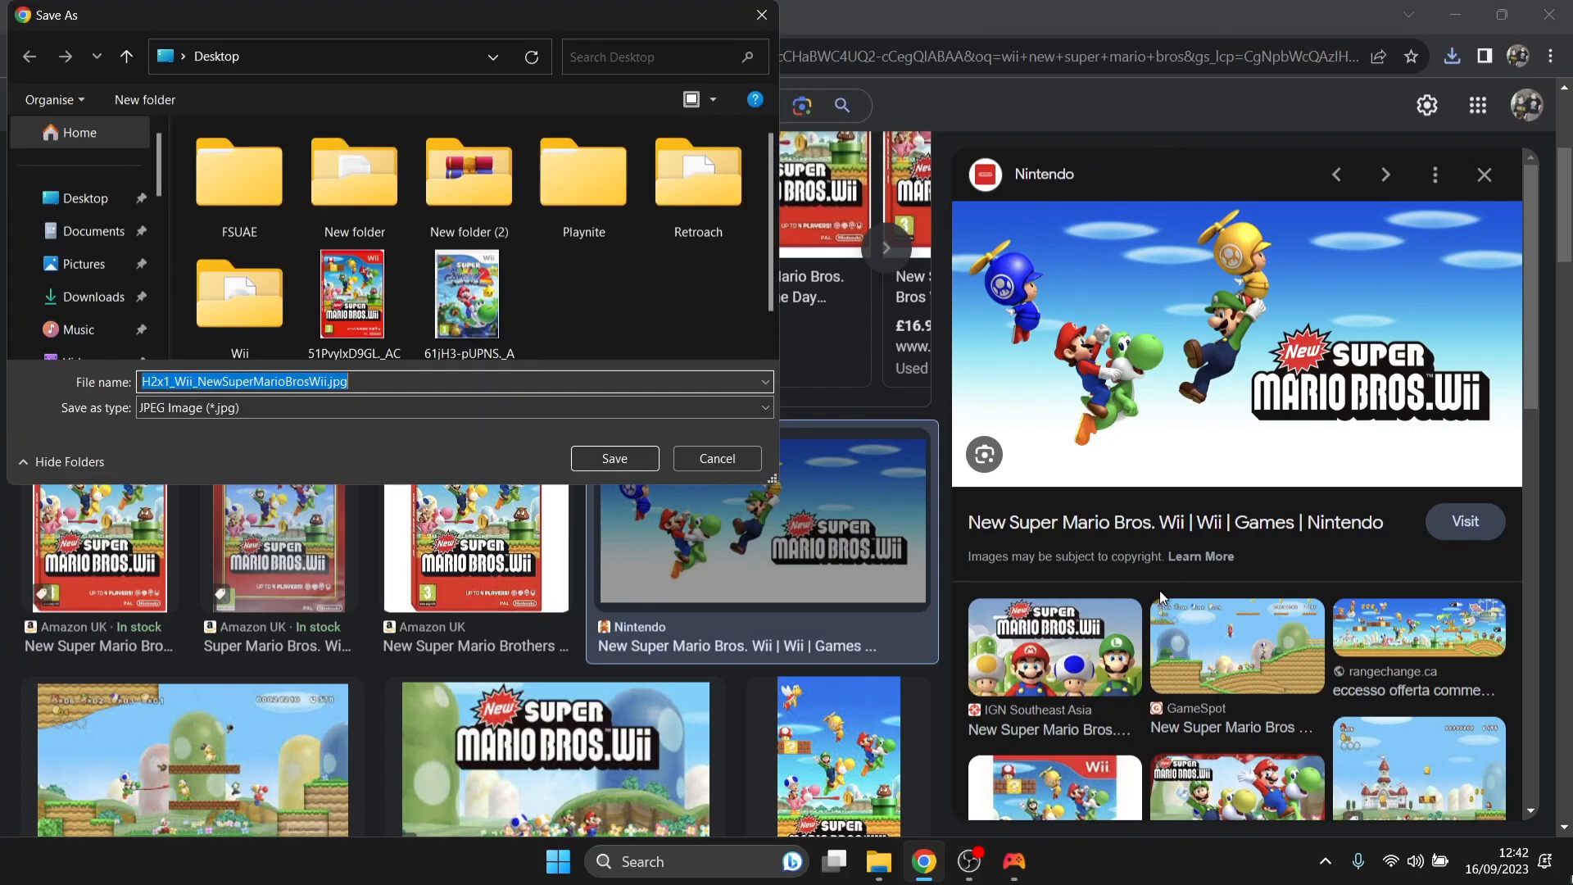
left_click(100, 206)
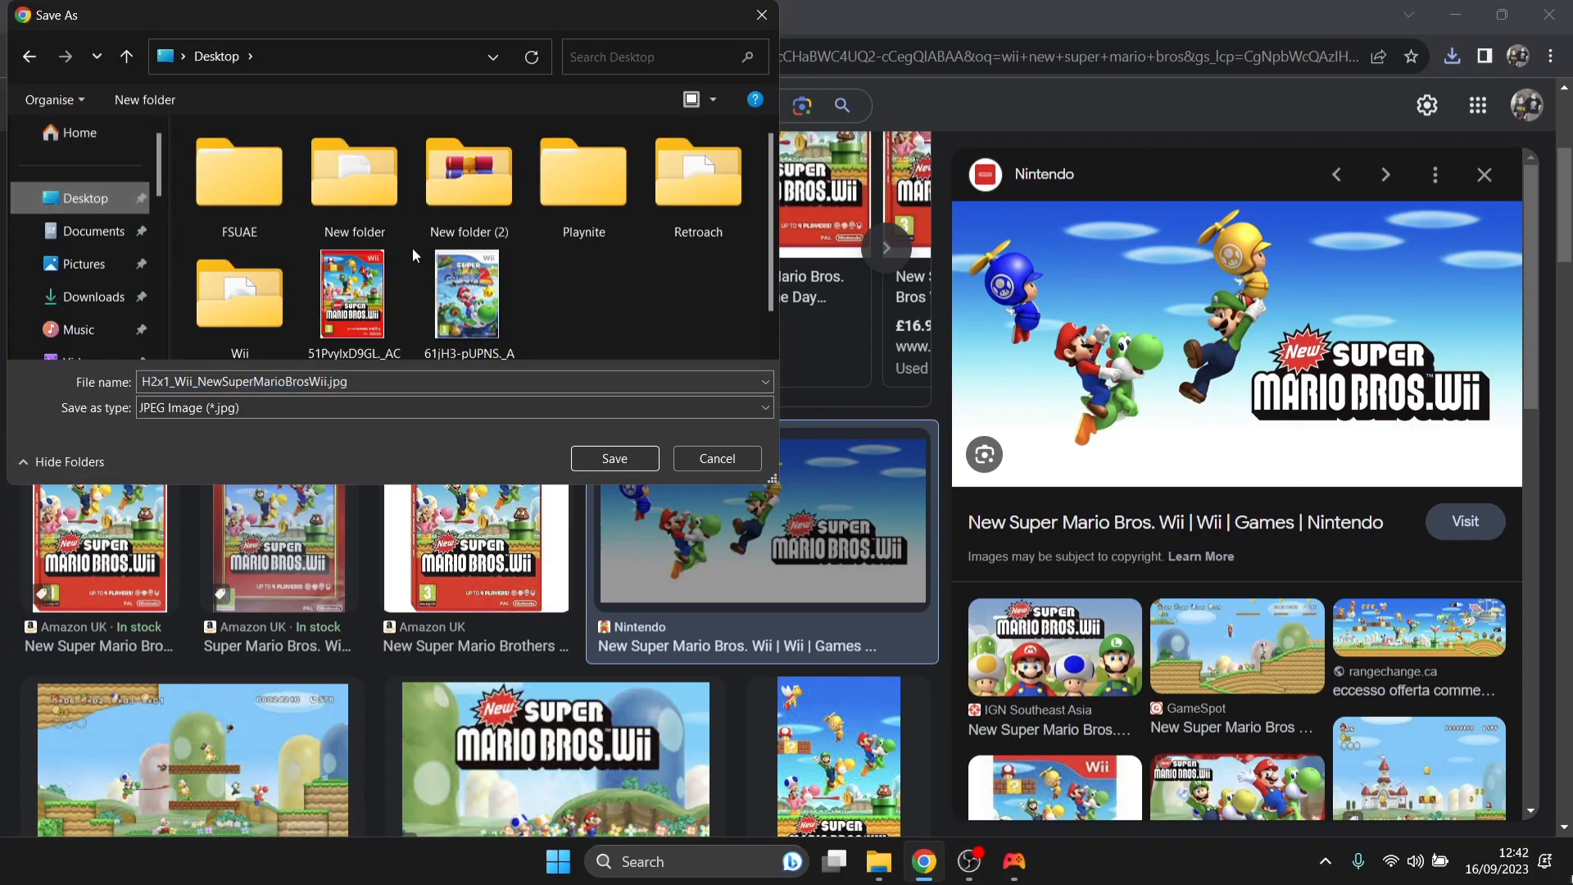
left_click(620, 459)
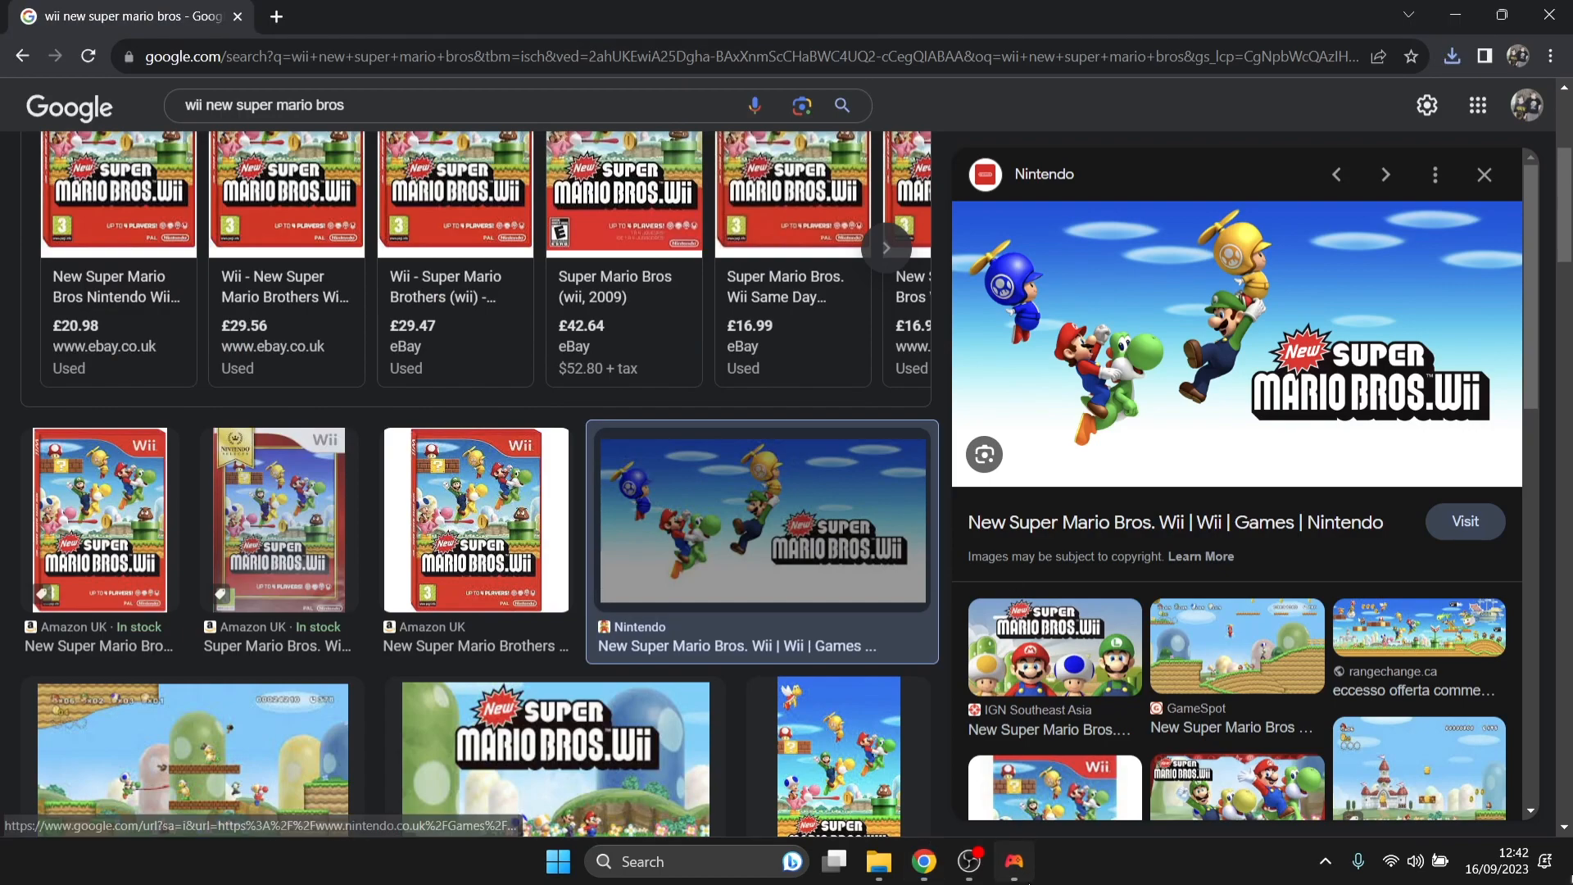
Step: Switch to Playnite, edit New Super Mario Bros. Wii and set its cover image to 51PvylxD9GL._AC_UF1000,1000_QL80_.jpg from the desktop
left_click(1014, 861)
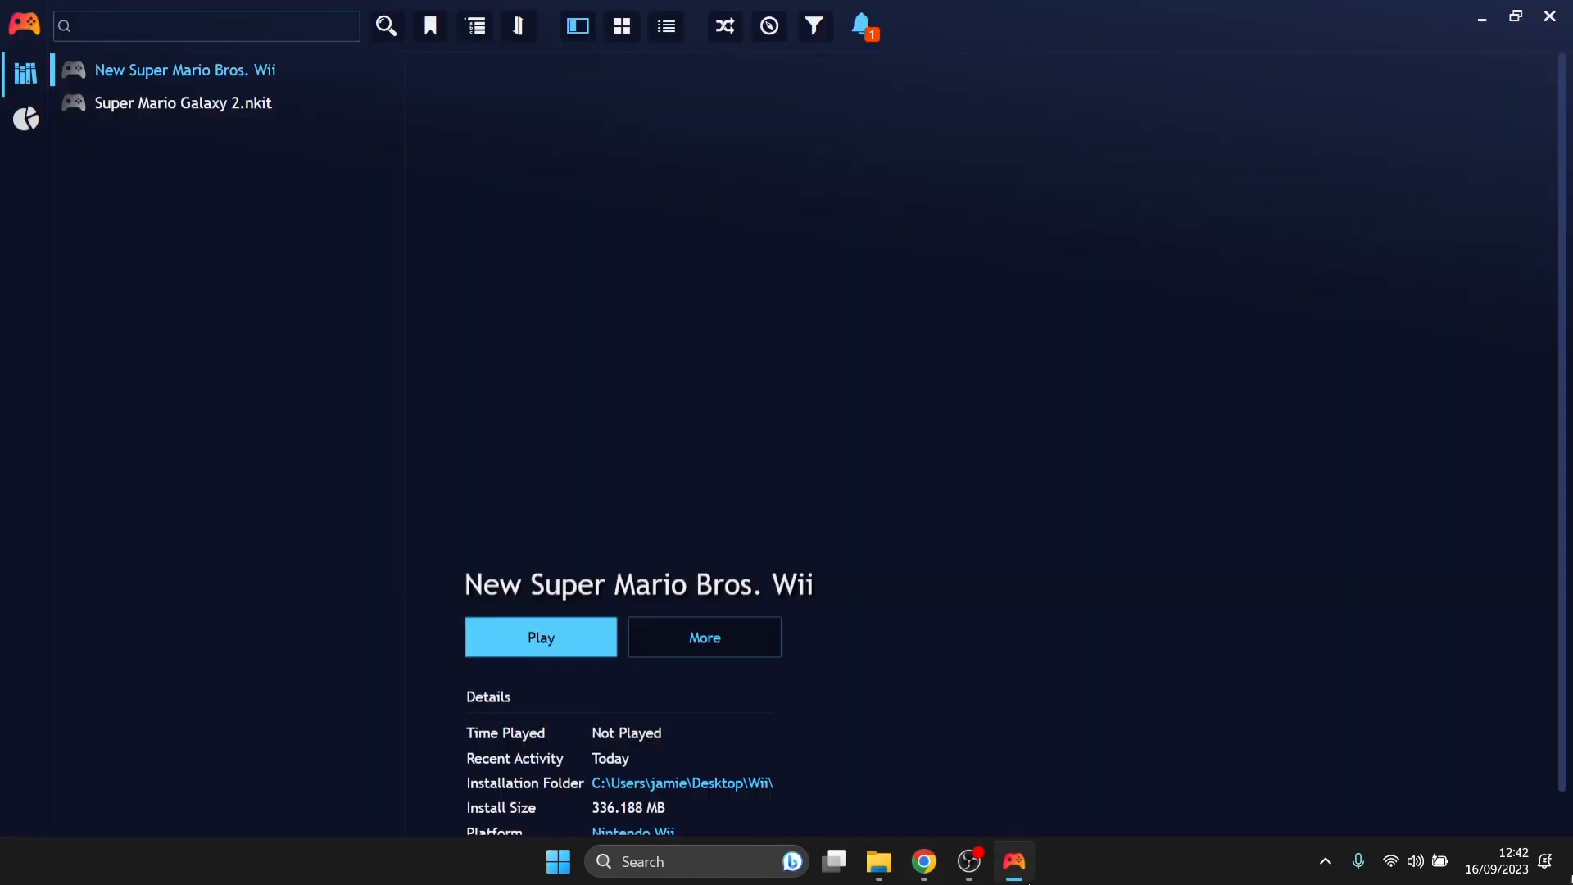
right_click(225, 73)
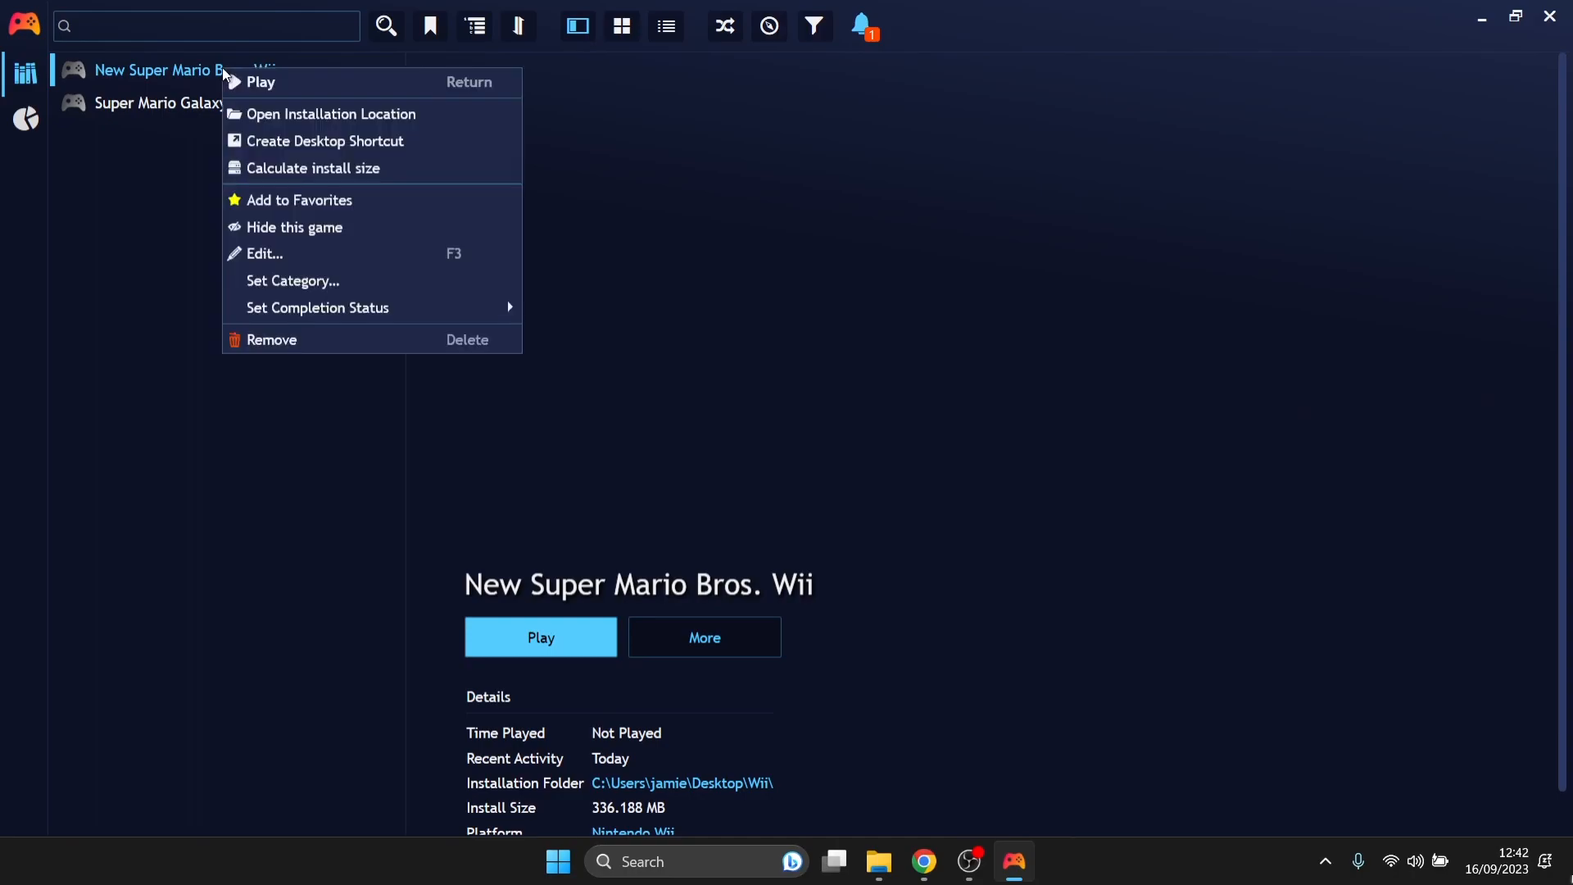
left_click(313, 253)
left_click(535, 100)
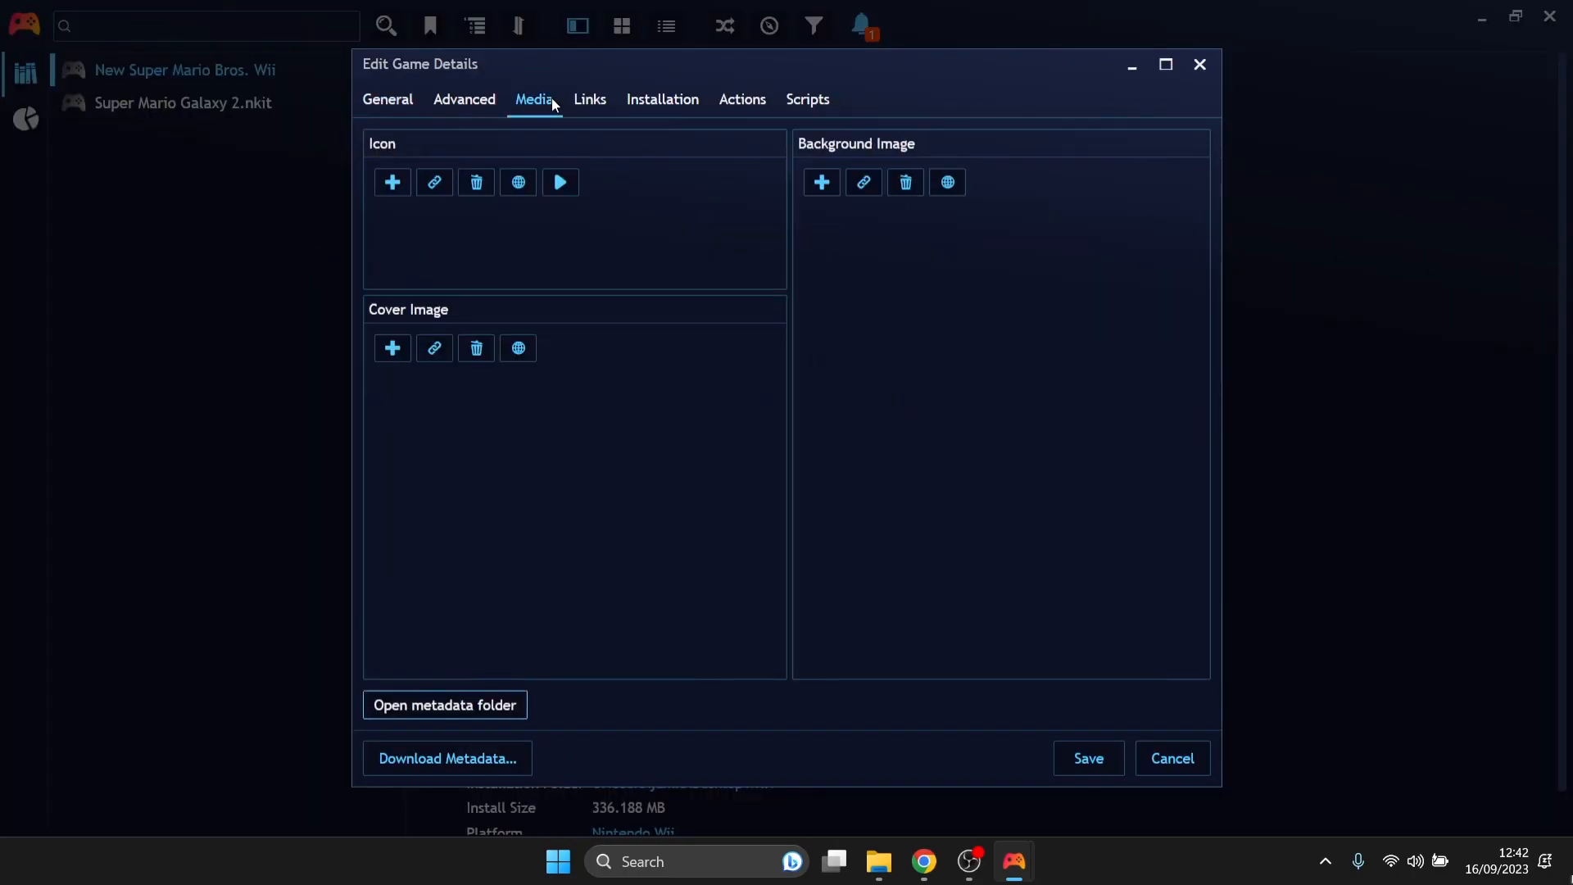
left_click(392, 348)
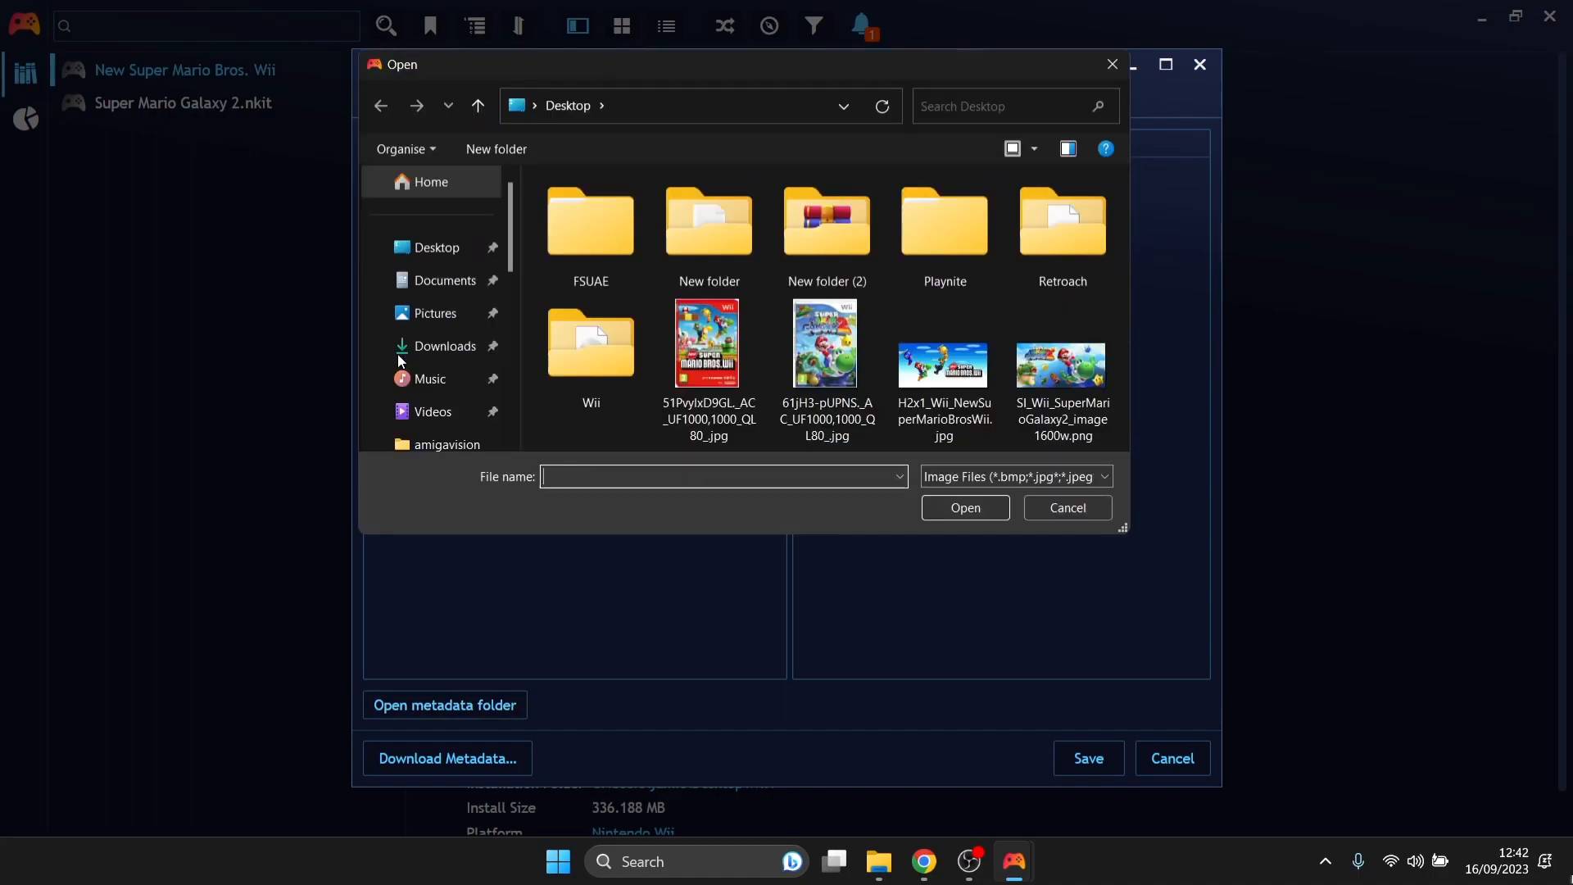
double_click(713, 343)
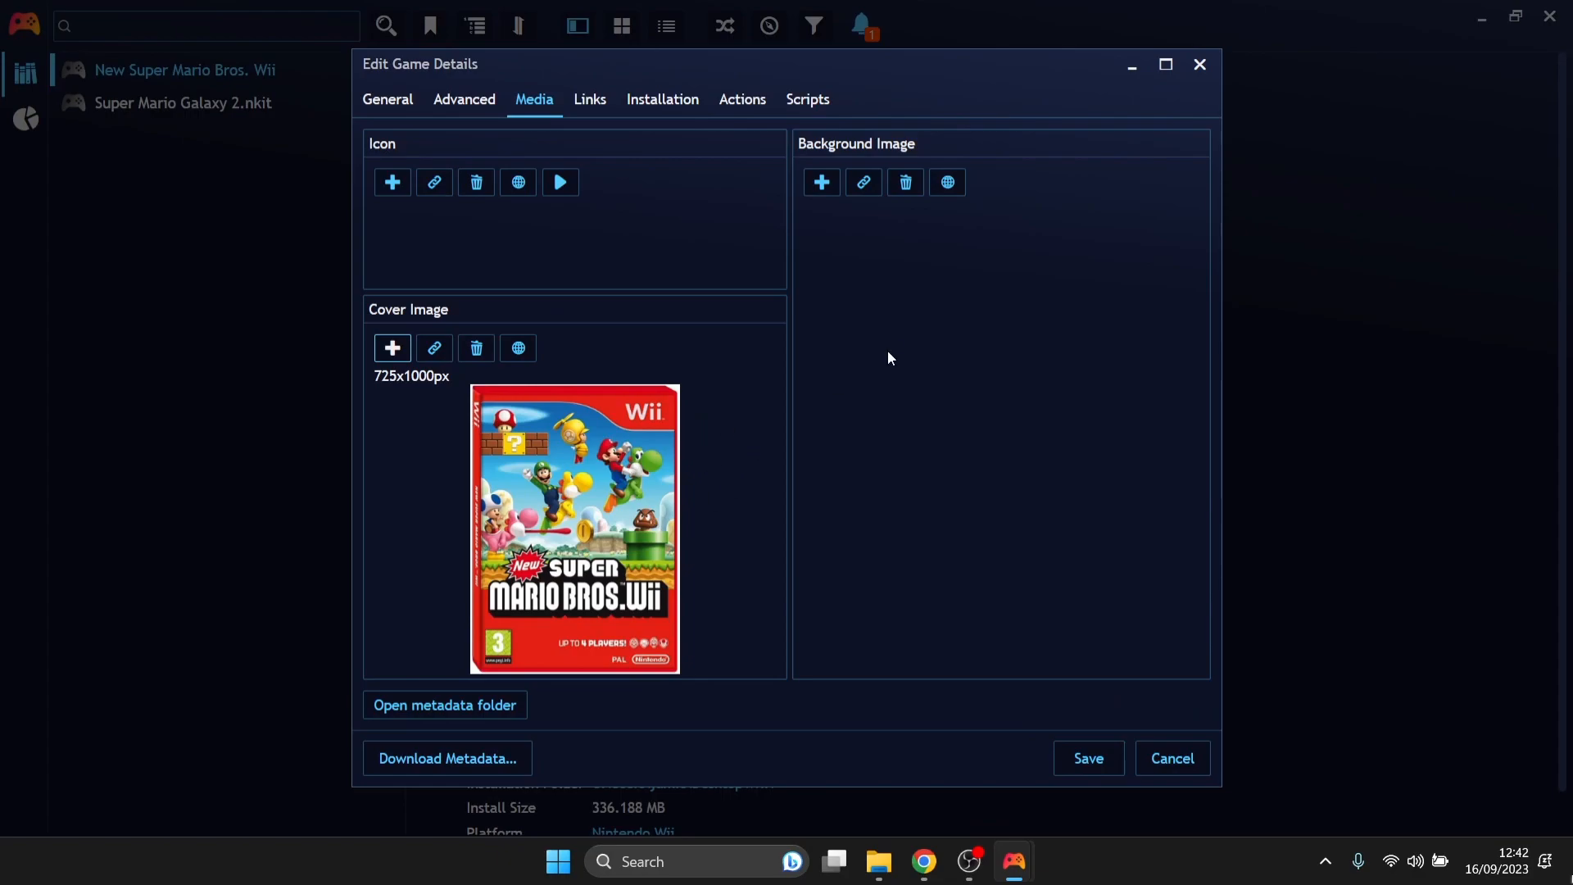
Step: Set the game's background image to H2x1_Wii_NewSuperMarioBrosWii.jpg and save the game details
left_click(823, 183)
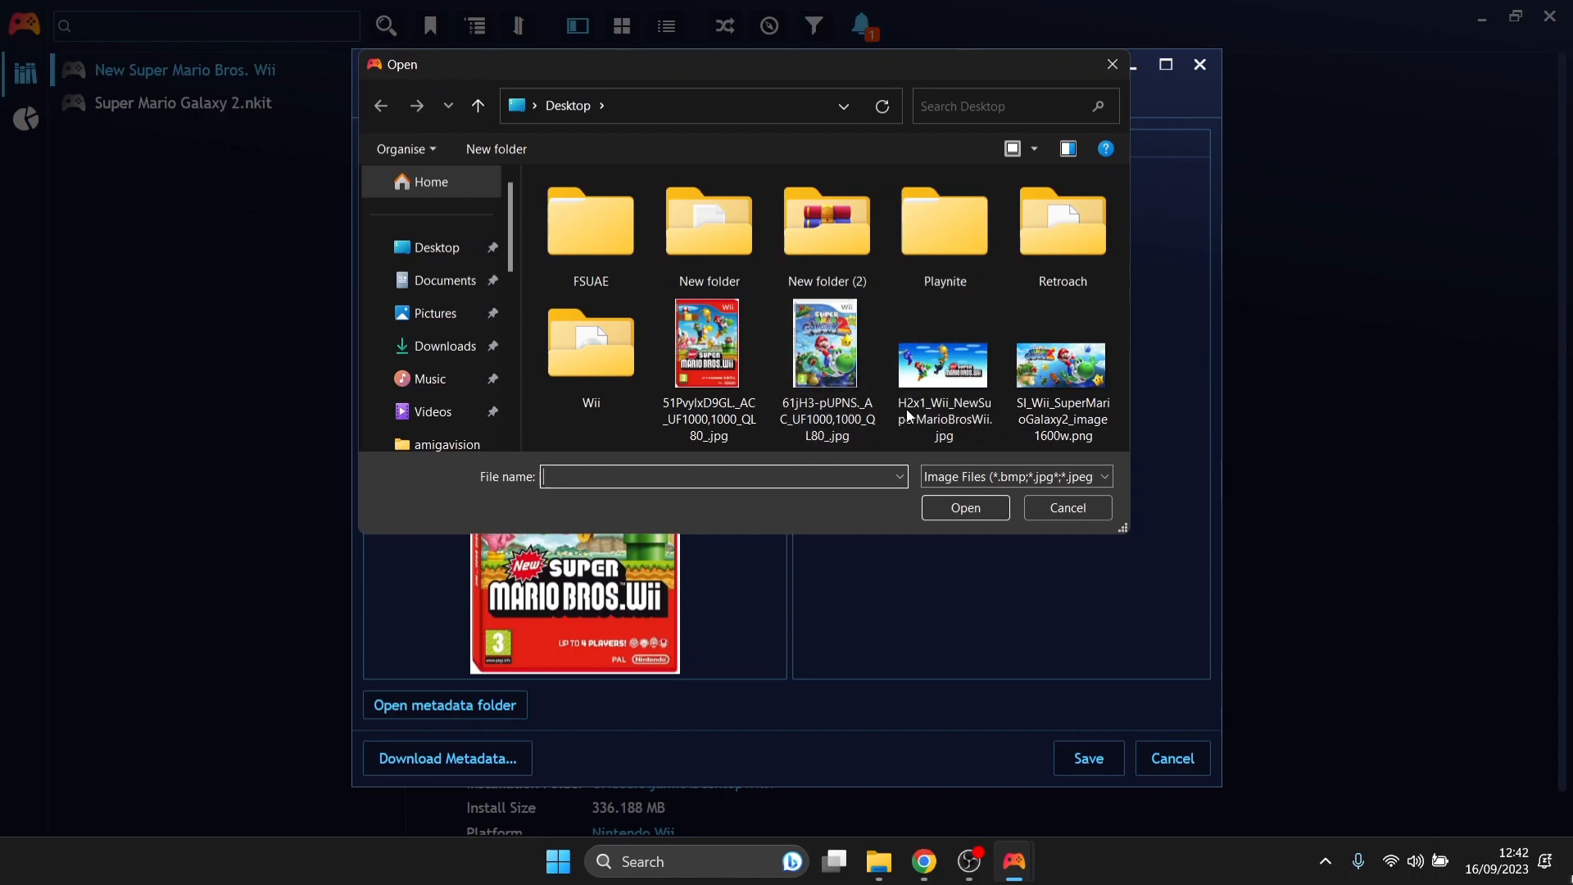
double_click(951, 364)
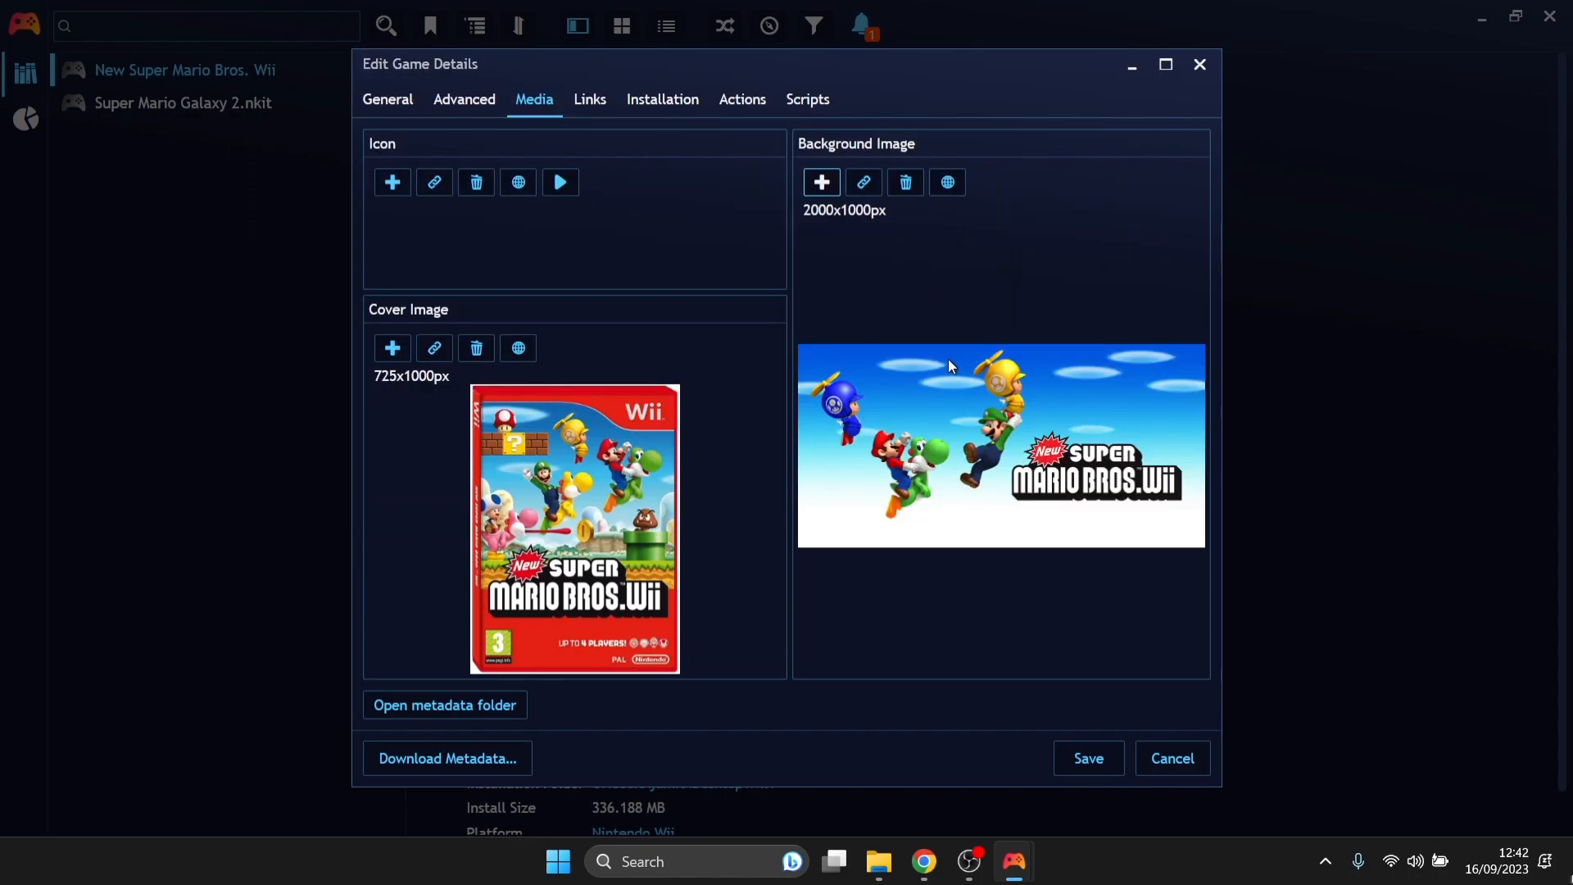
left_click(1090, 758)
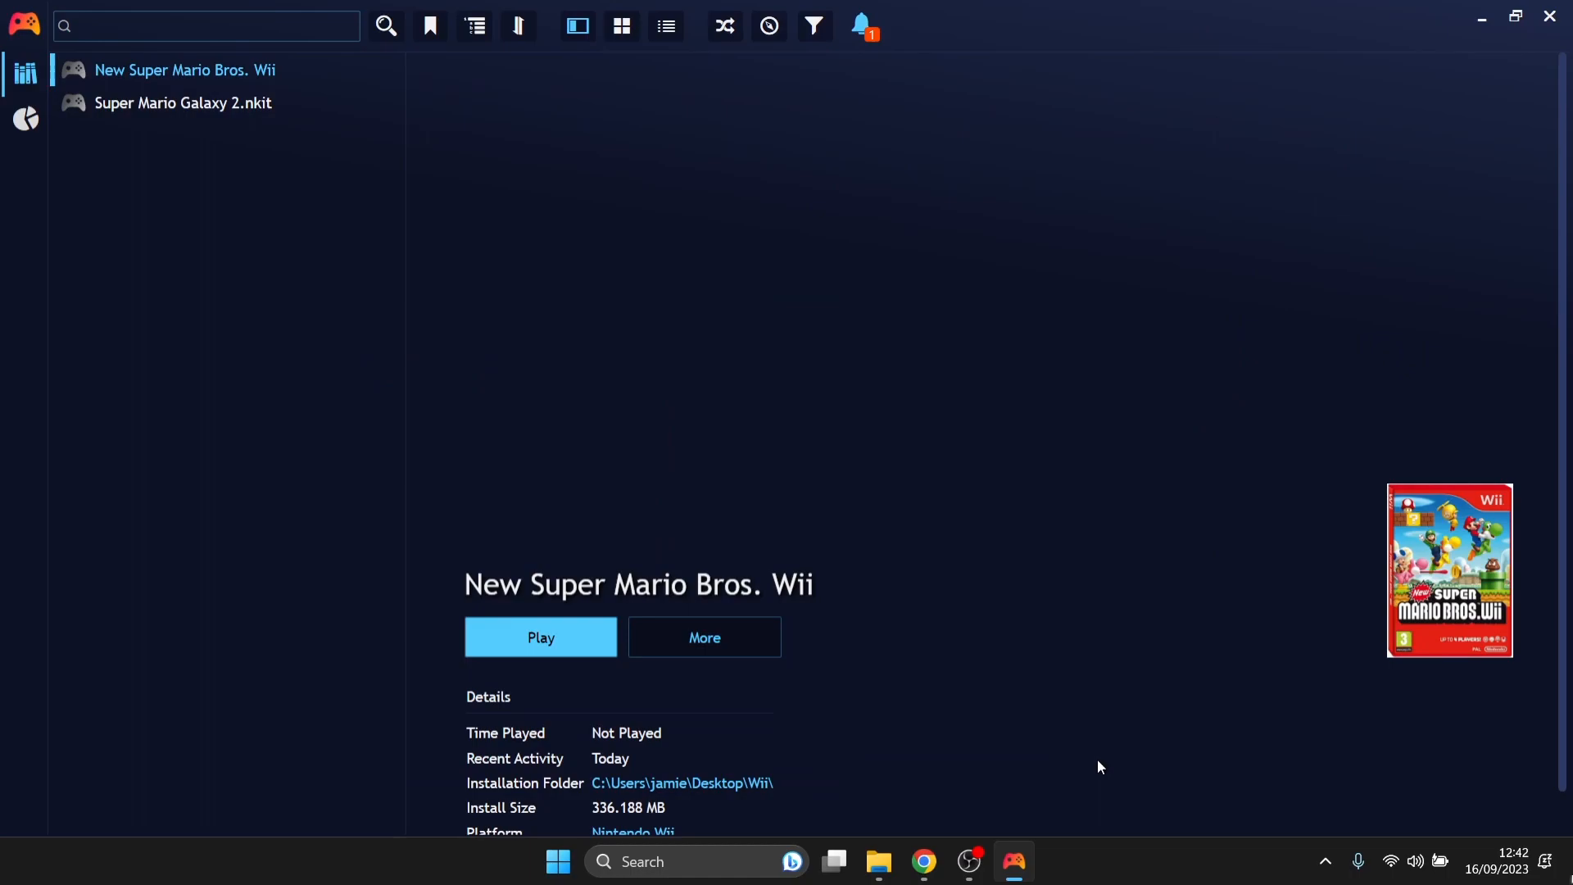
Step: Check the cover and background artwork of Super Mario Galaxy 2.nkit and New Super Mario Bros. Wii in the library
left_click(218, 106)
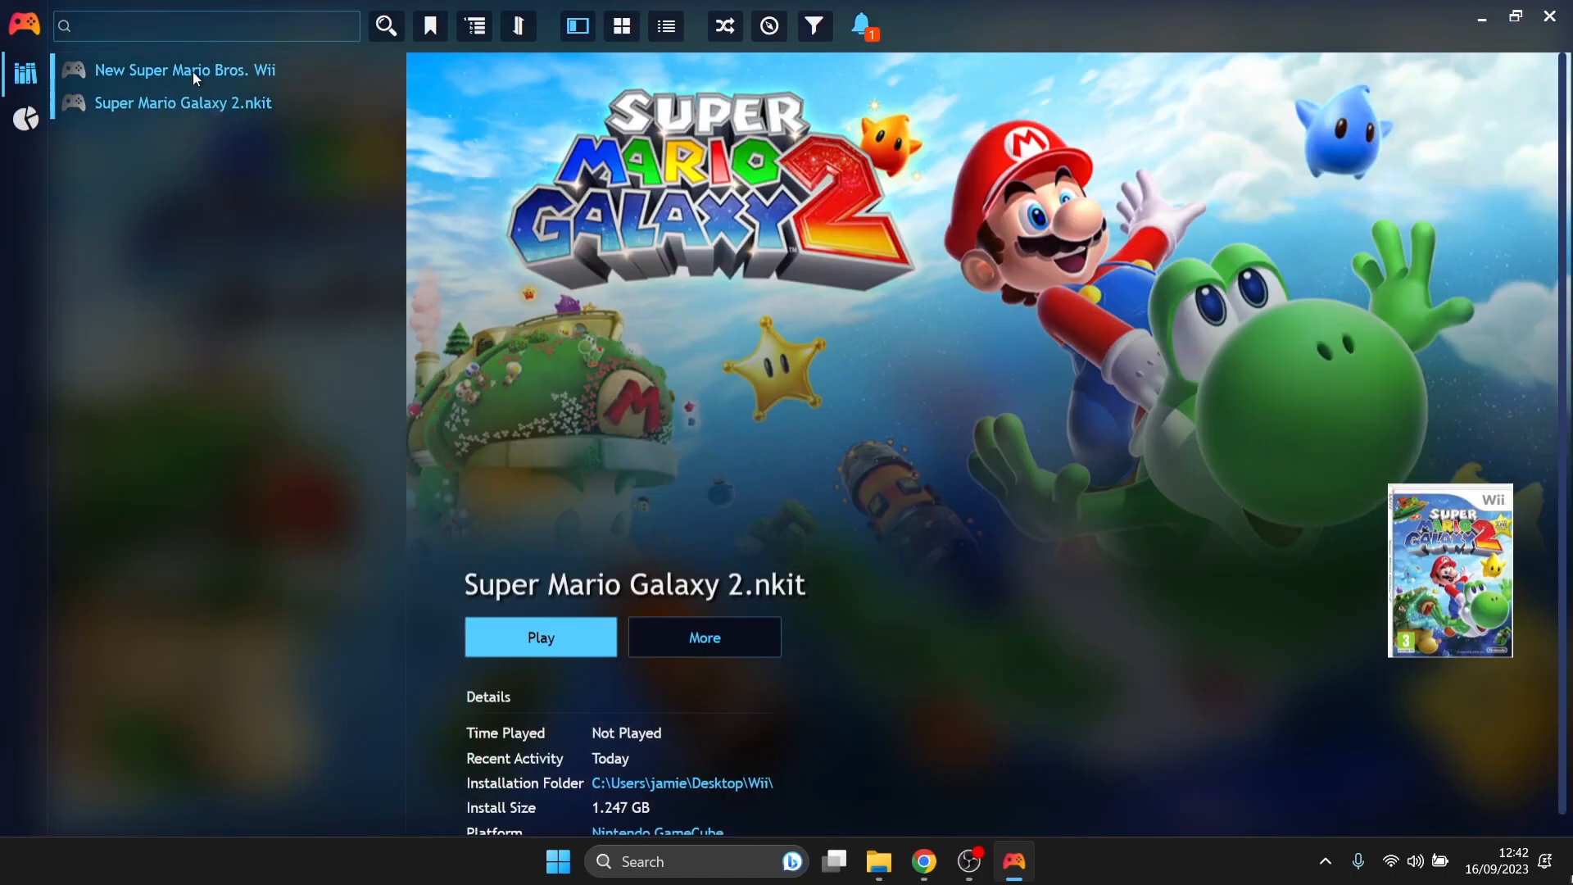
left_click(194, 71)
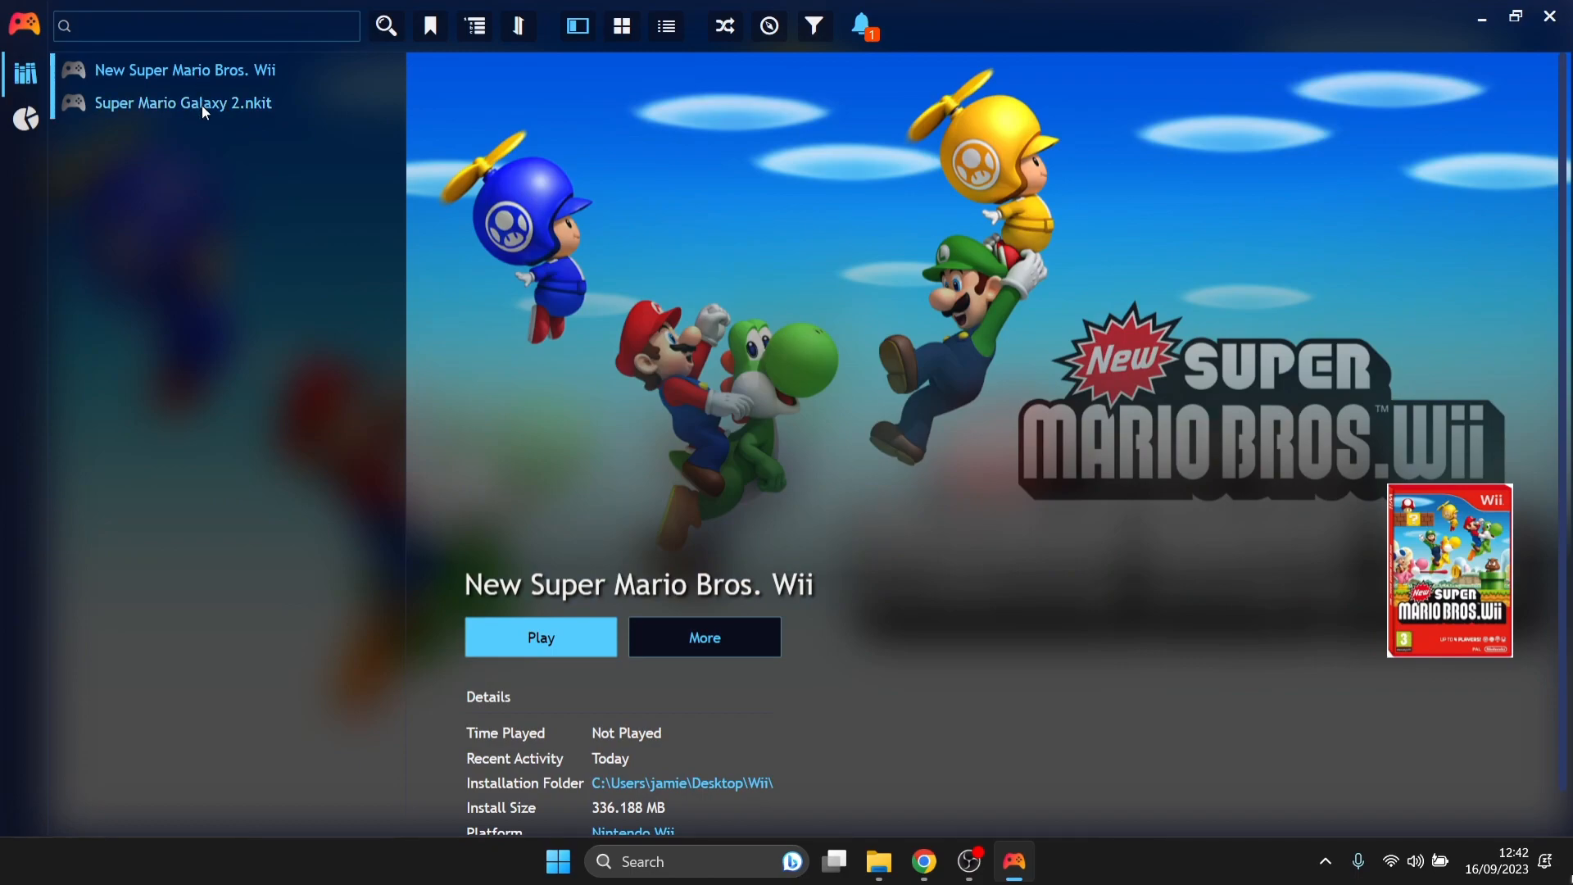
left_click(202, 105)
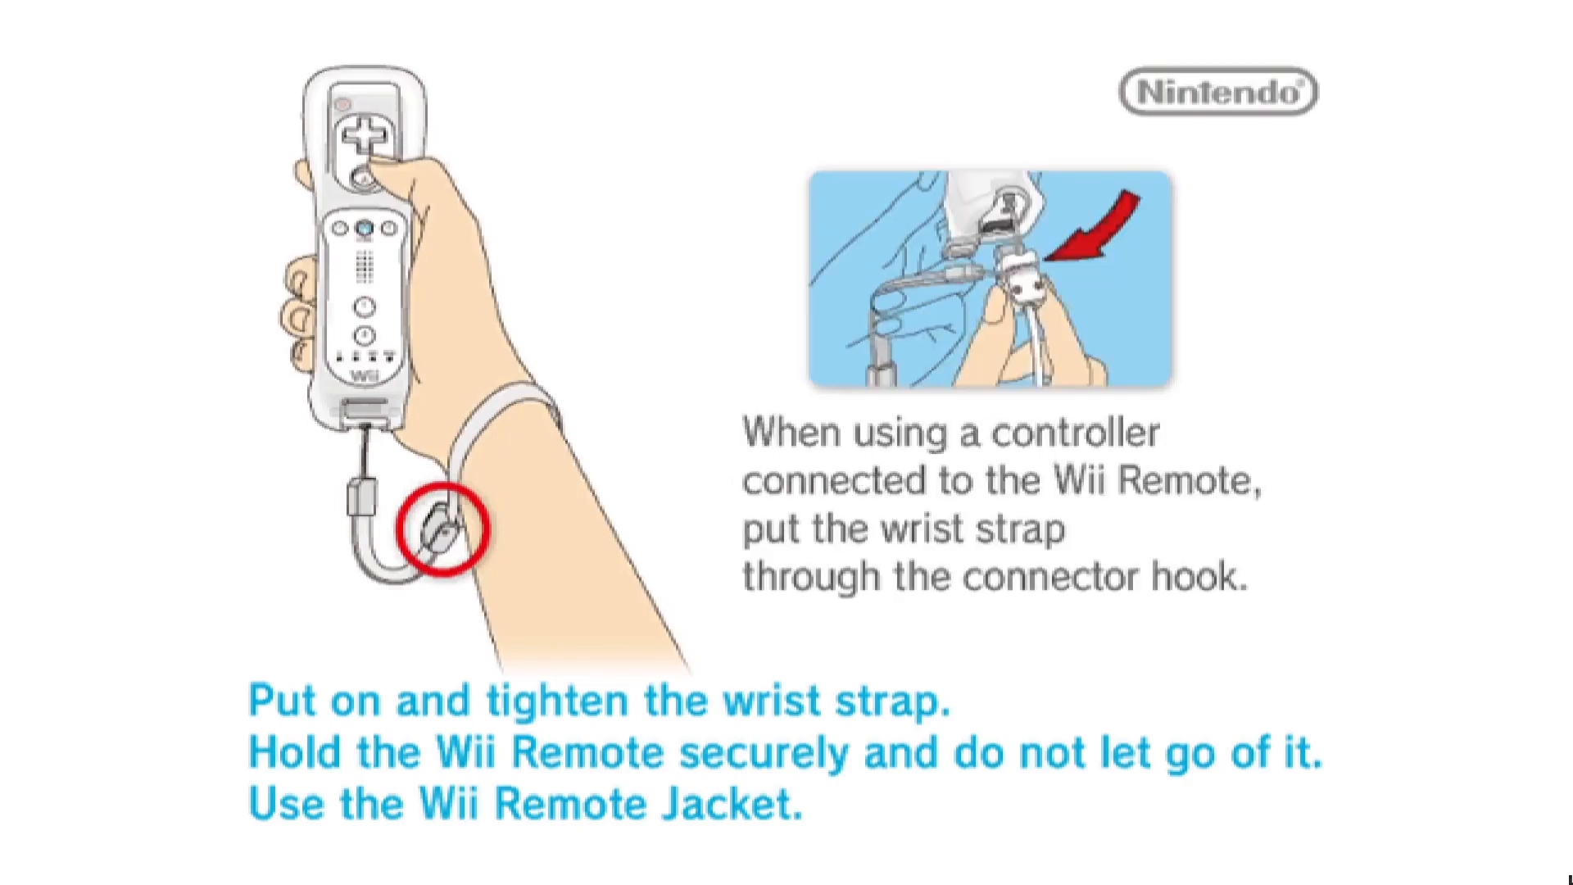
Step: Quit the running game and launch New Super Mario Bros. Wii from the Playnite library
key("Escape")
key("Escape")
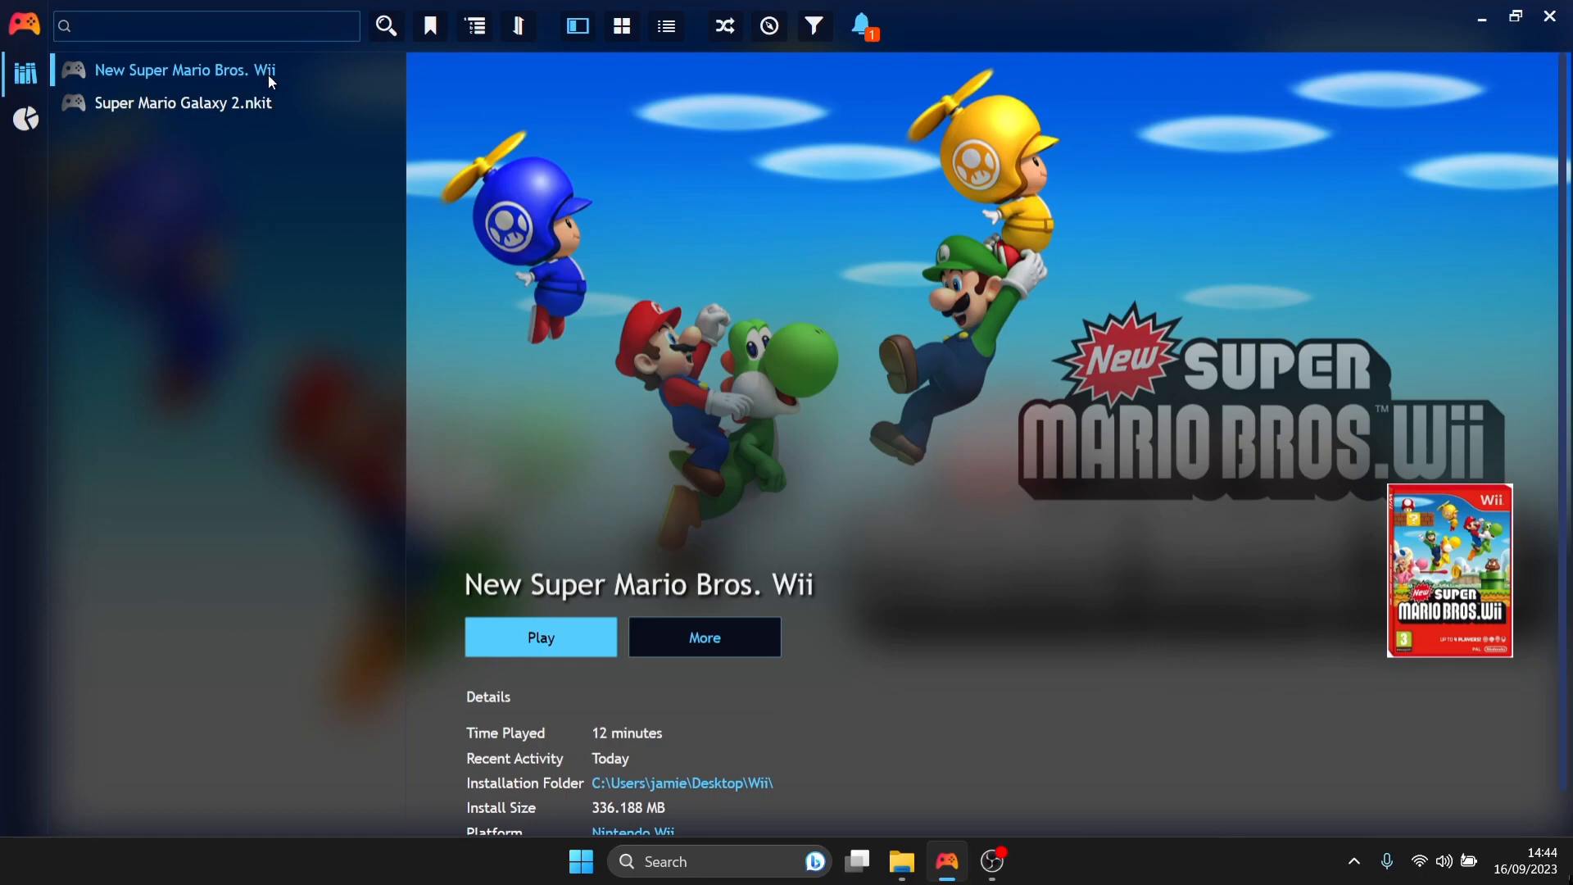
left_click(552, 636)
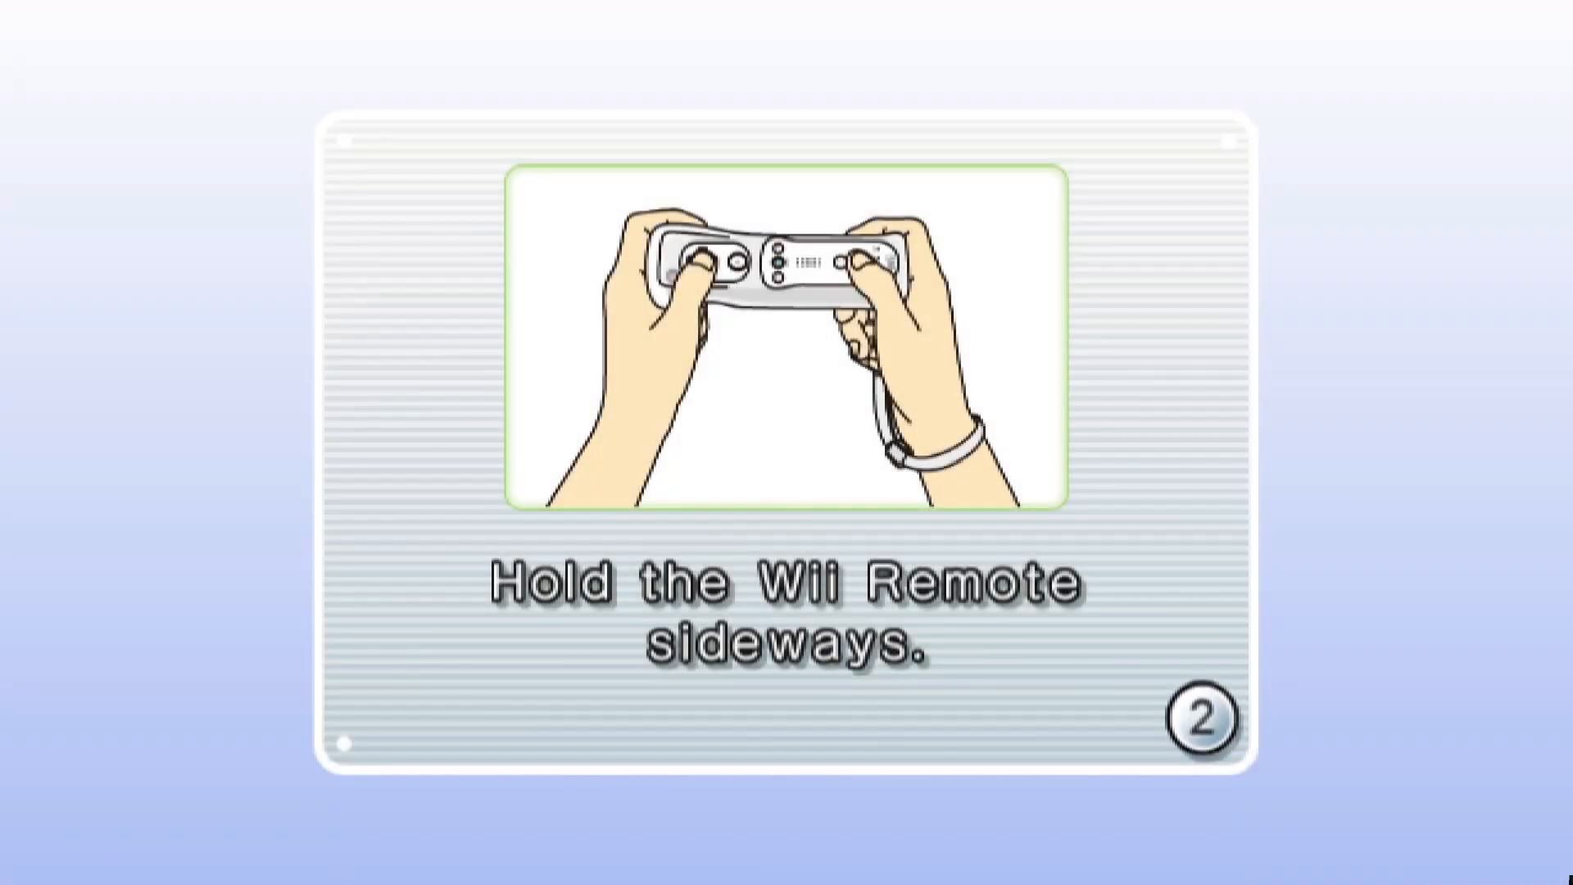
key("2")
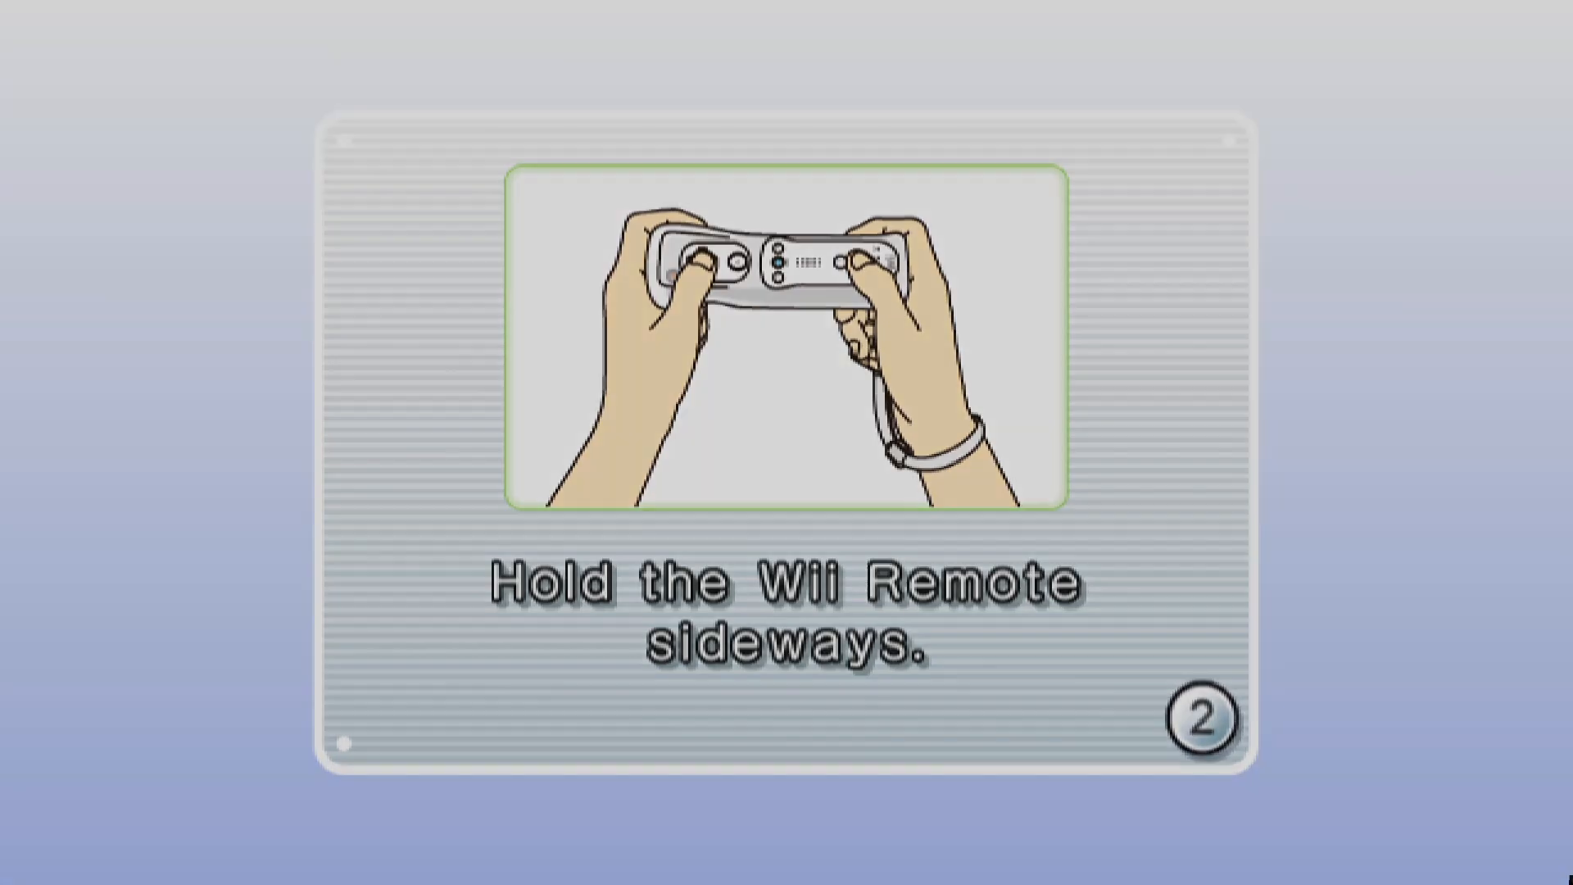
Step: Open the Controls settings for the running game from RetroArch's Quick Menu
key("F1")
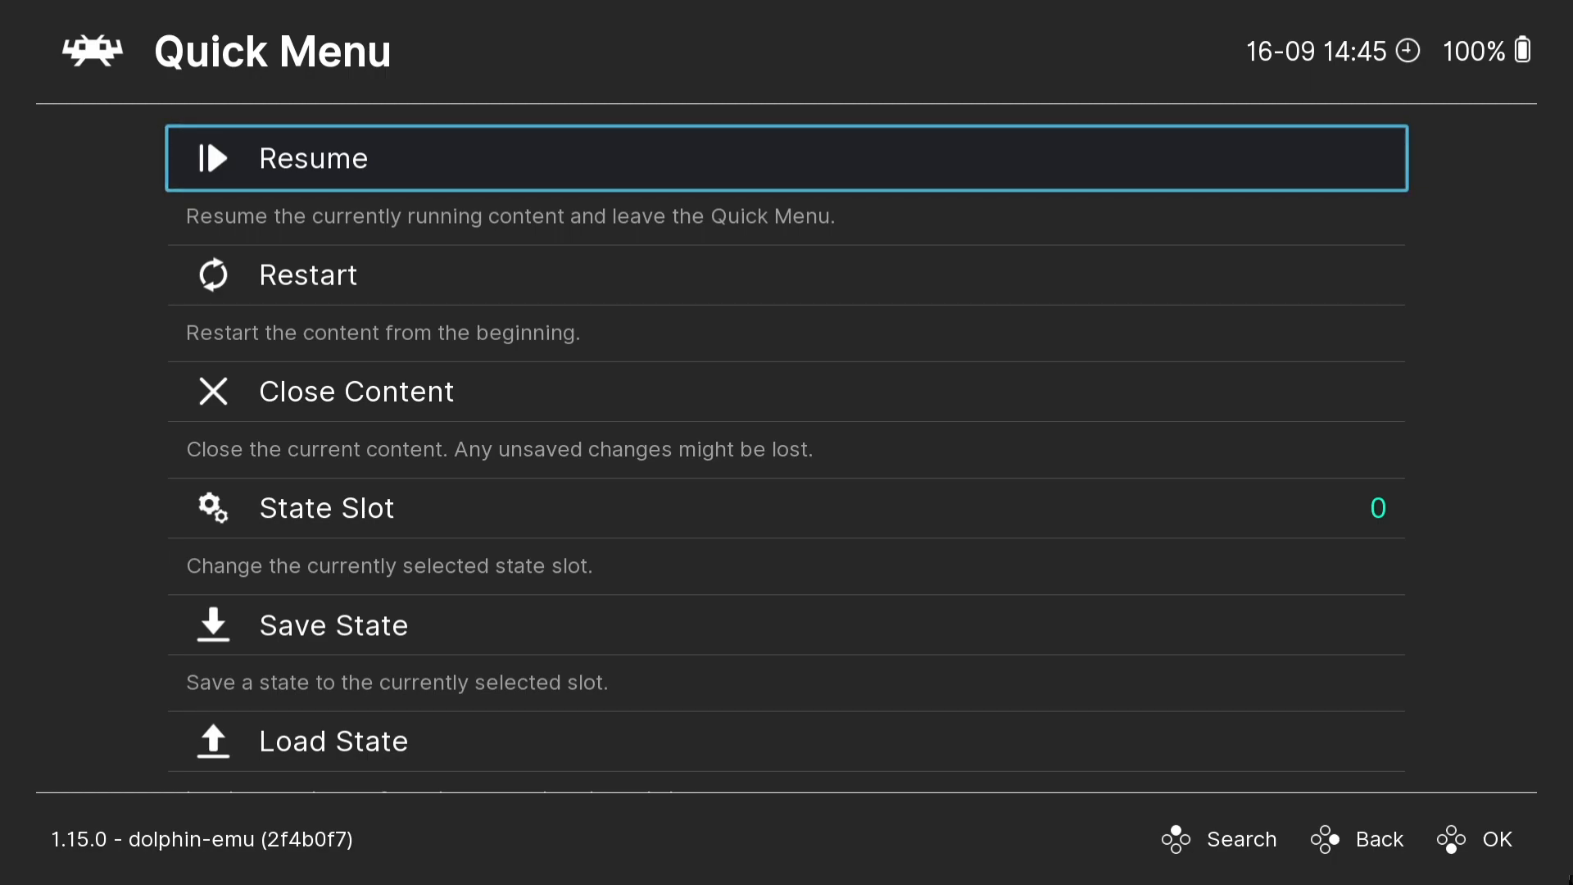
key("Down")
key("Down")
key("Down")
key("Down")
key("Down")
key("Down")
key("Down")
key("Down")
key("Down")
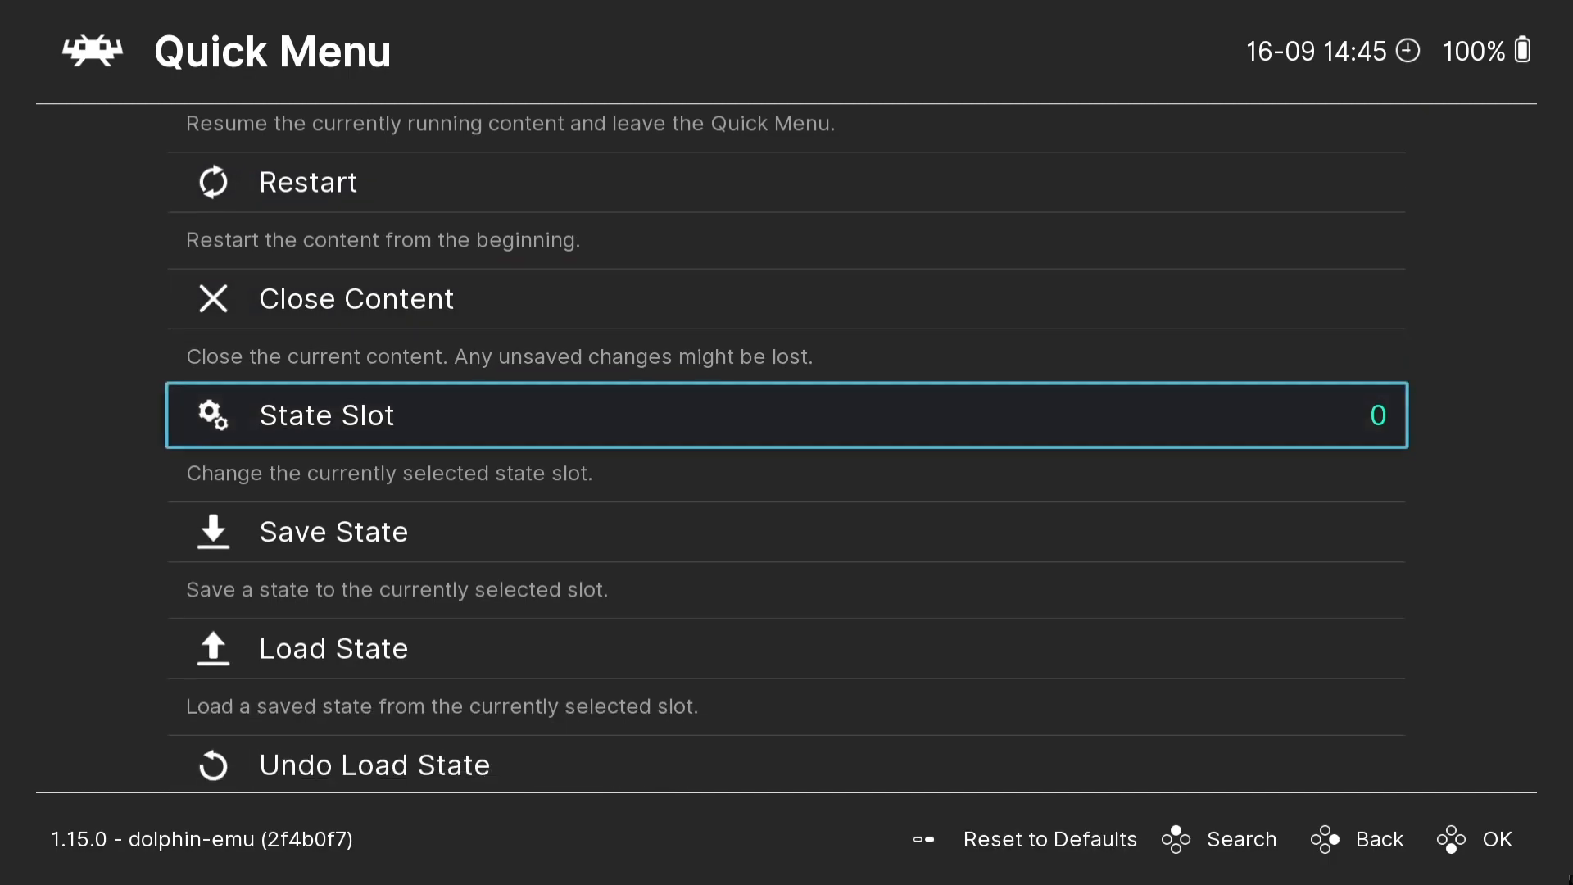
key("Down")
key("Down")
key("Down")
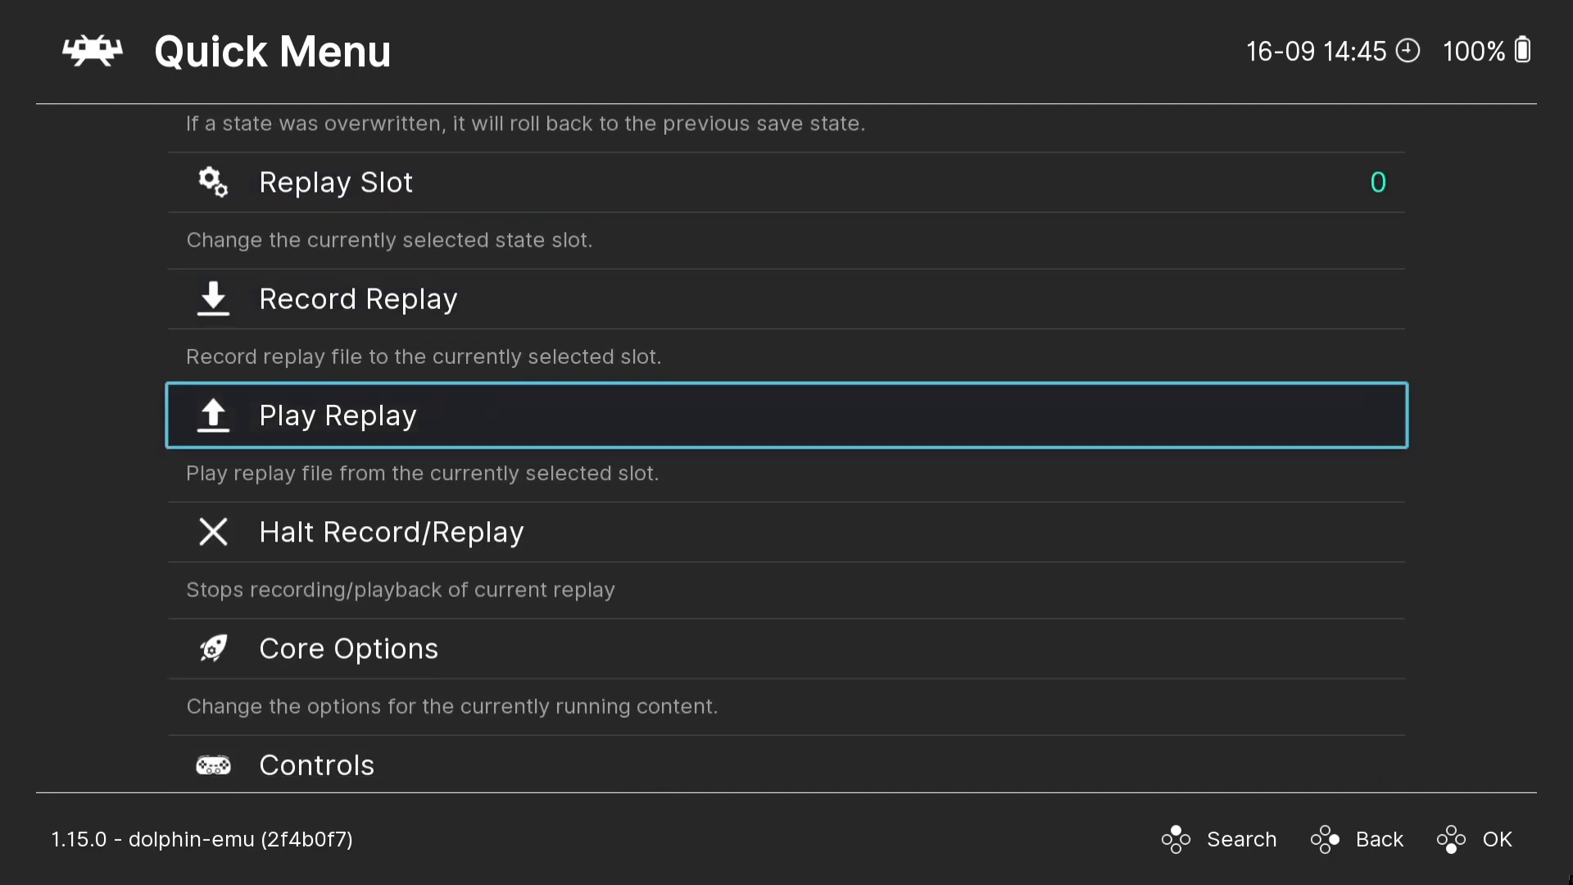
key("Down")
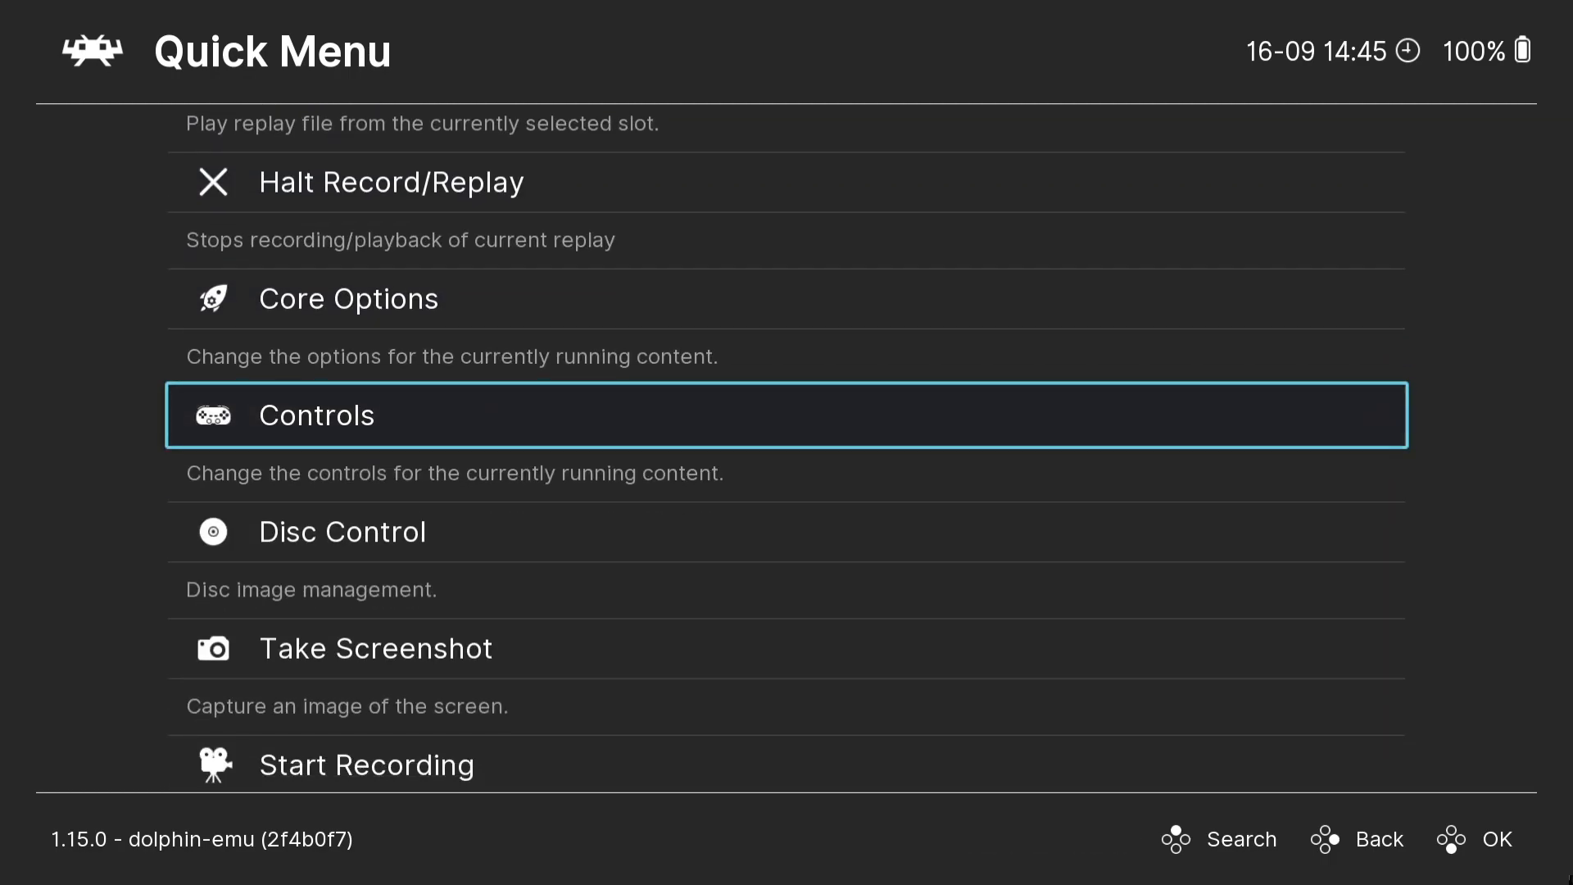
key("Return")
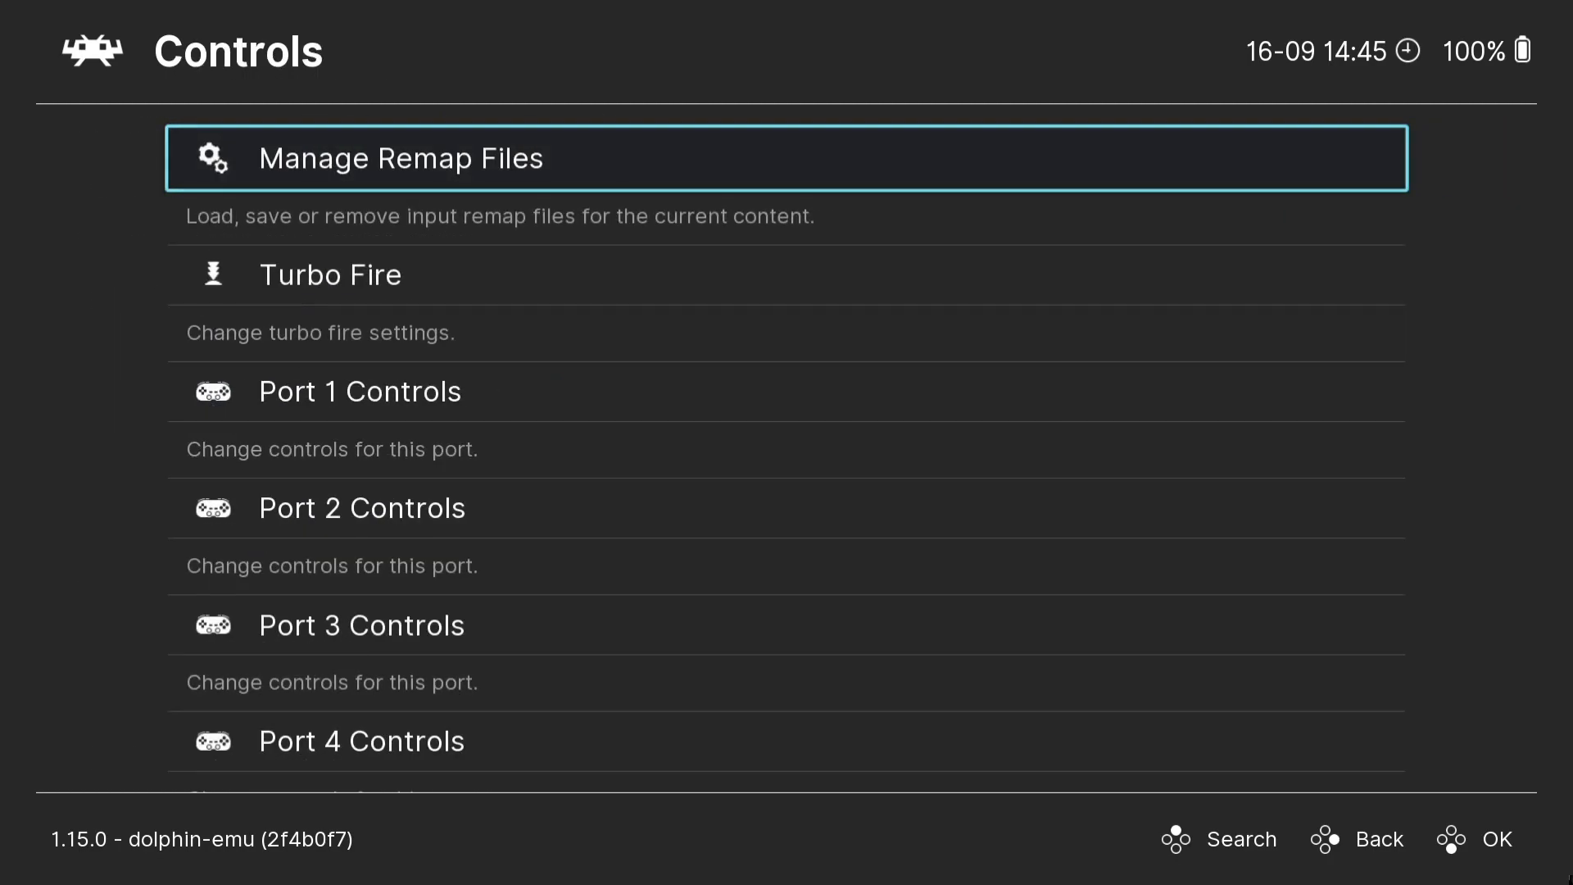
Step: Set the Port 1 controller's device type to WiiMote (sideways)
key("Down")
key("Down")
key("Return")
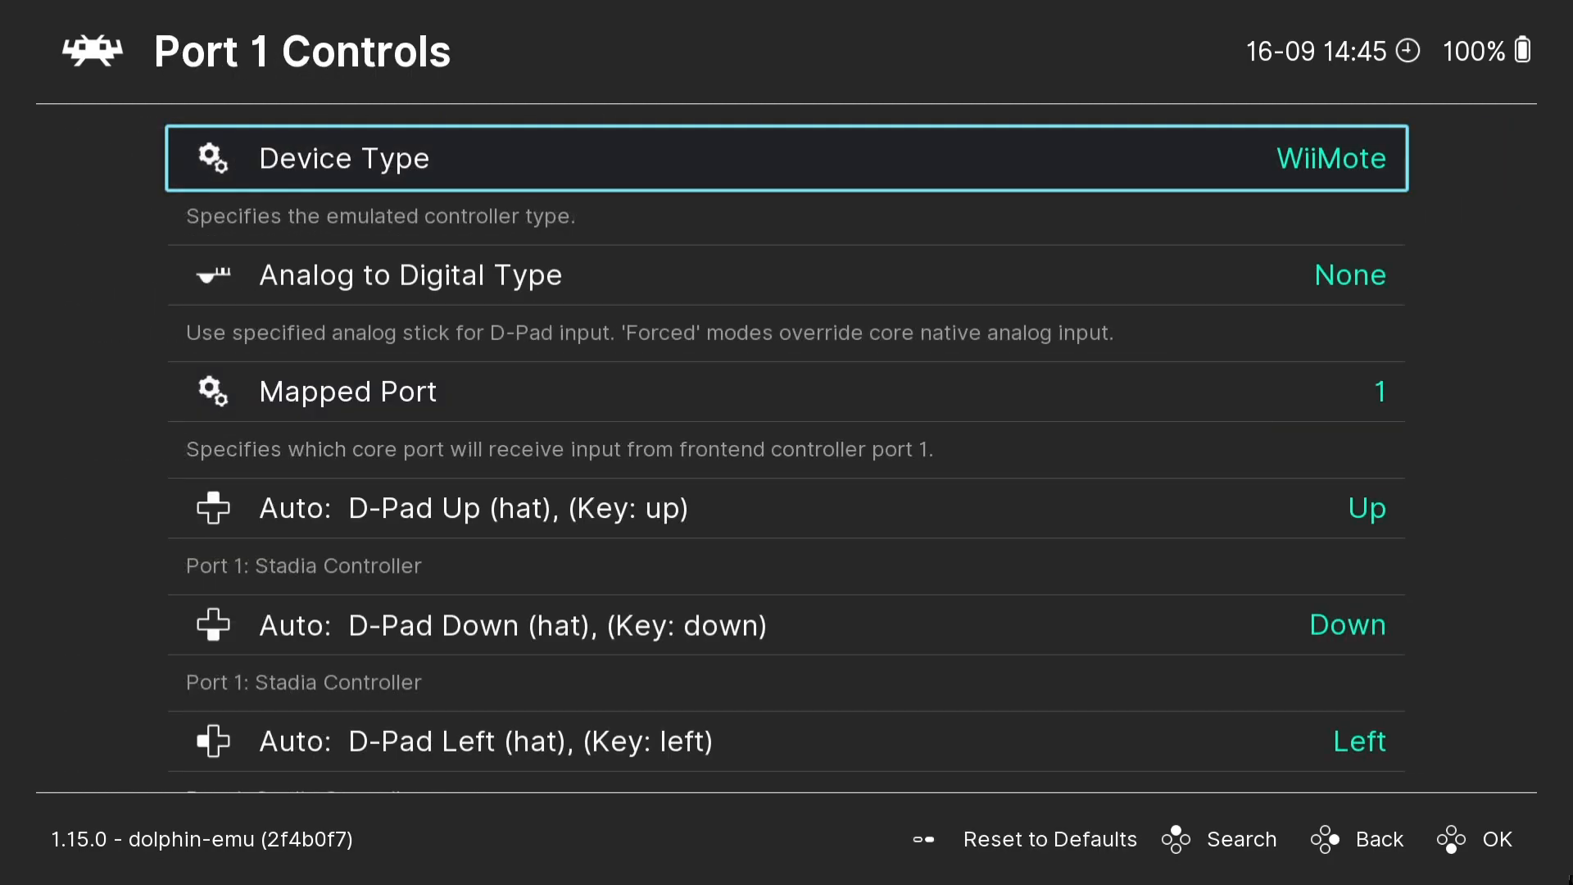
key("Return")
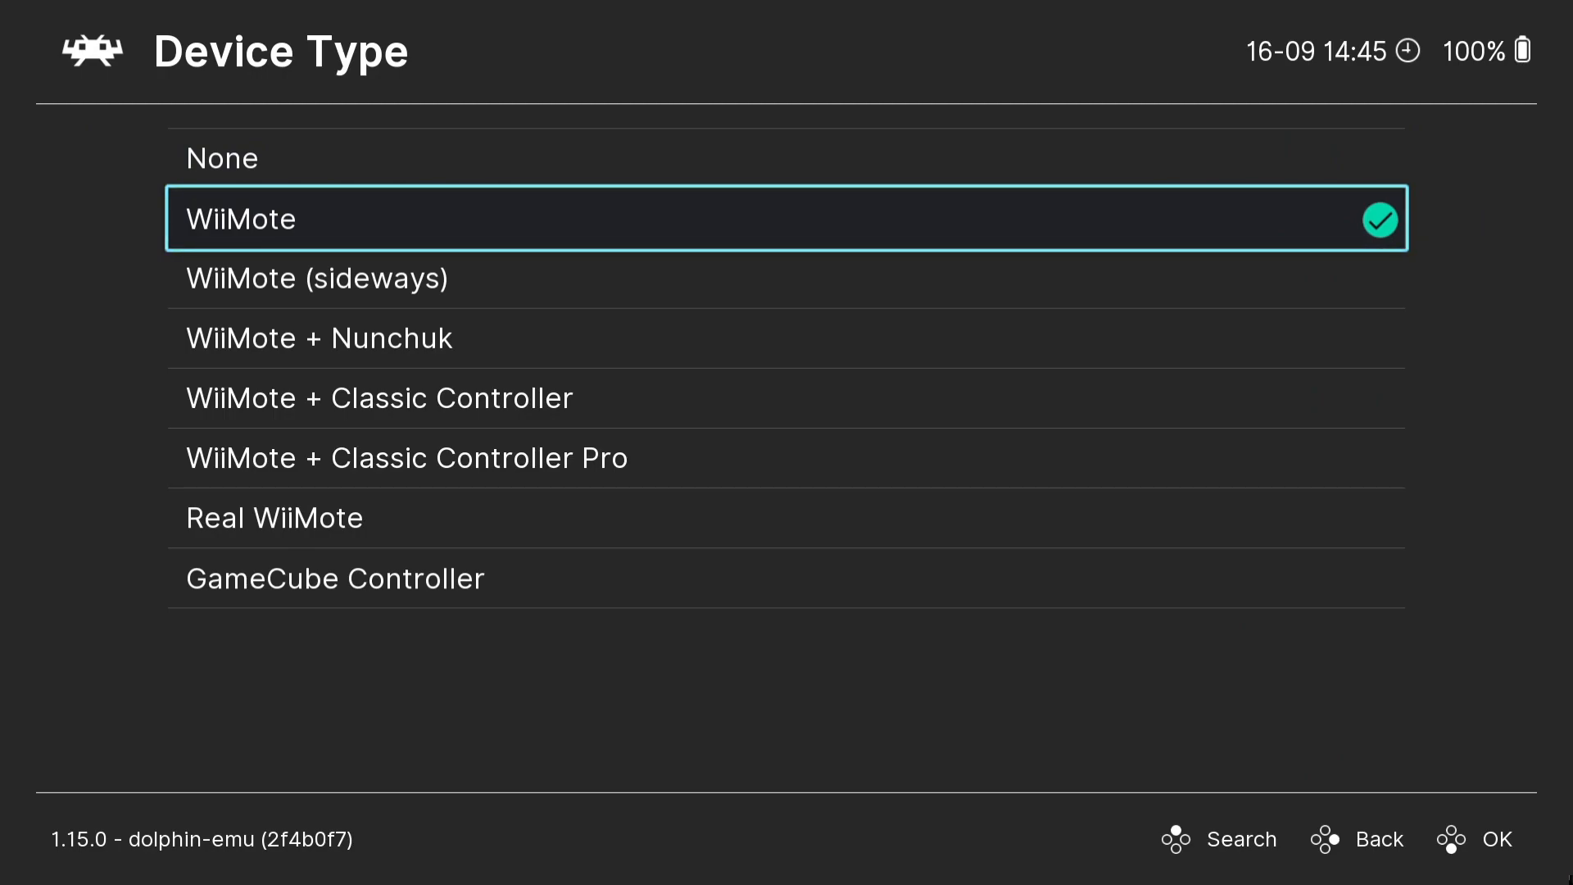
key("Down")
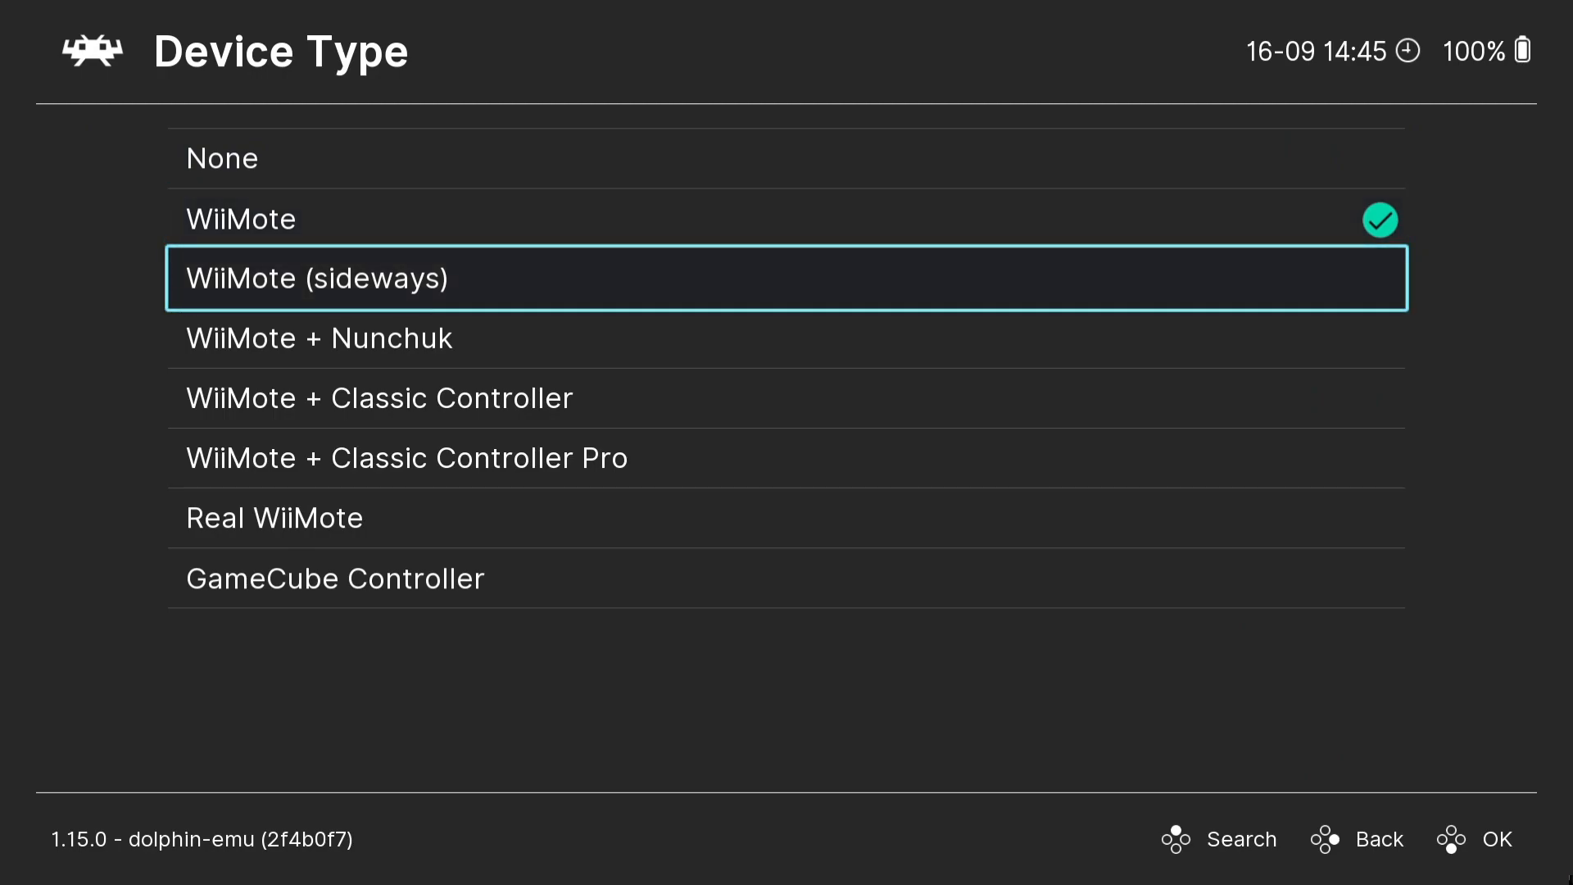
key("Return")
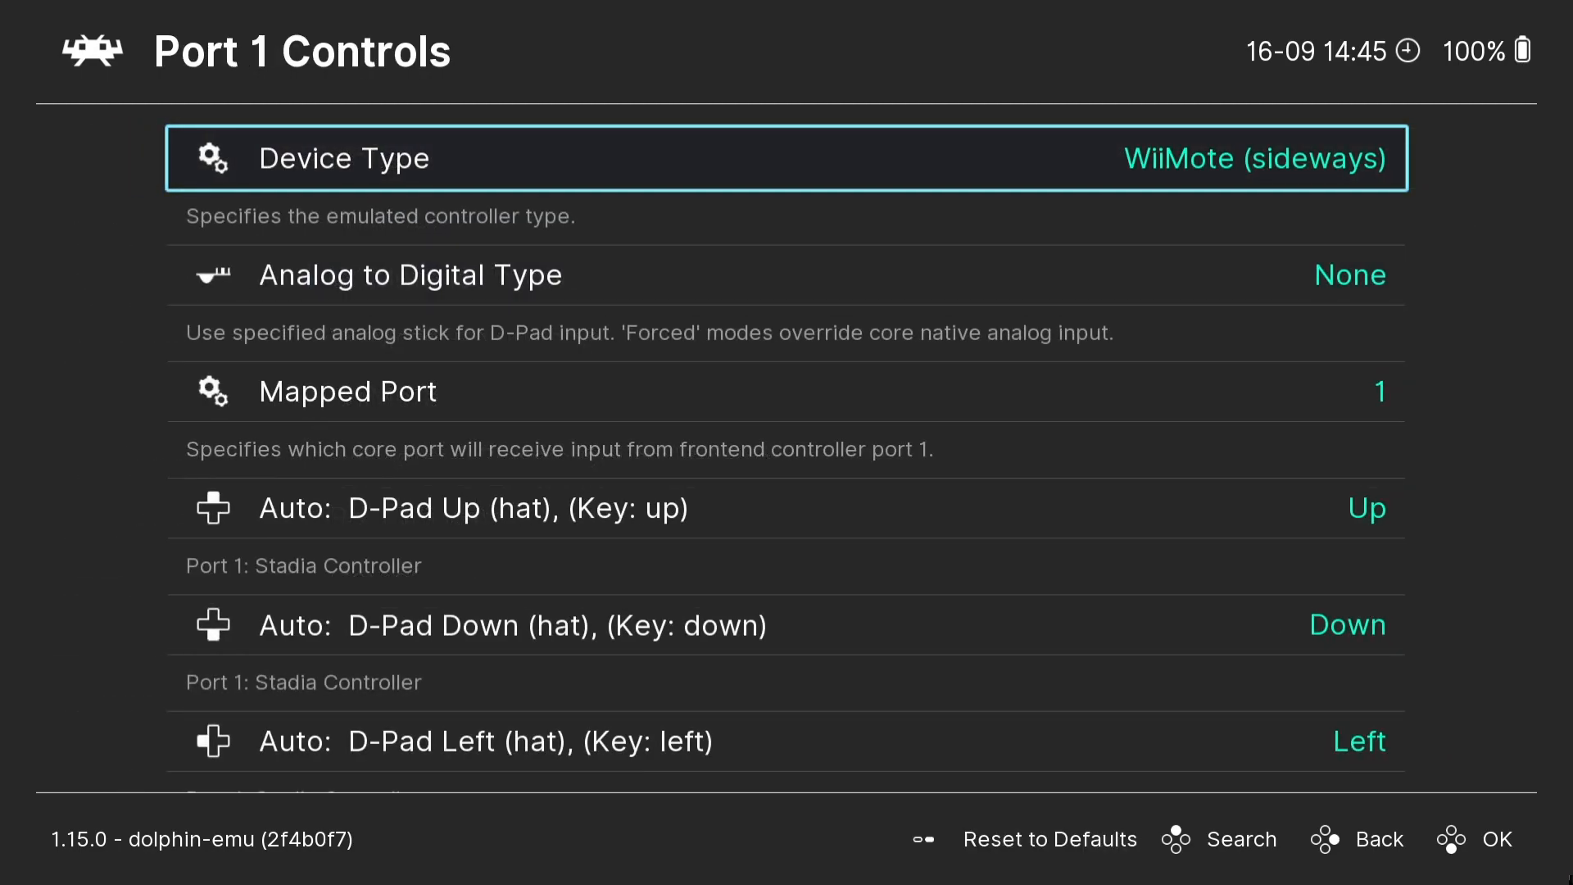
Step: Leave the controls settings and resume the game
key("BackSpace")
key("BackSpace")
key("BackSpace")
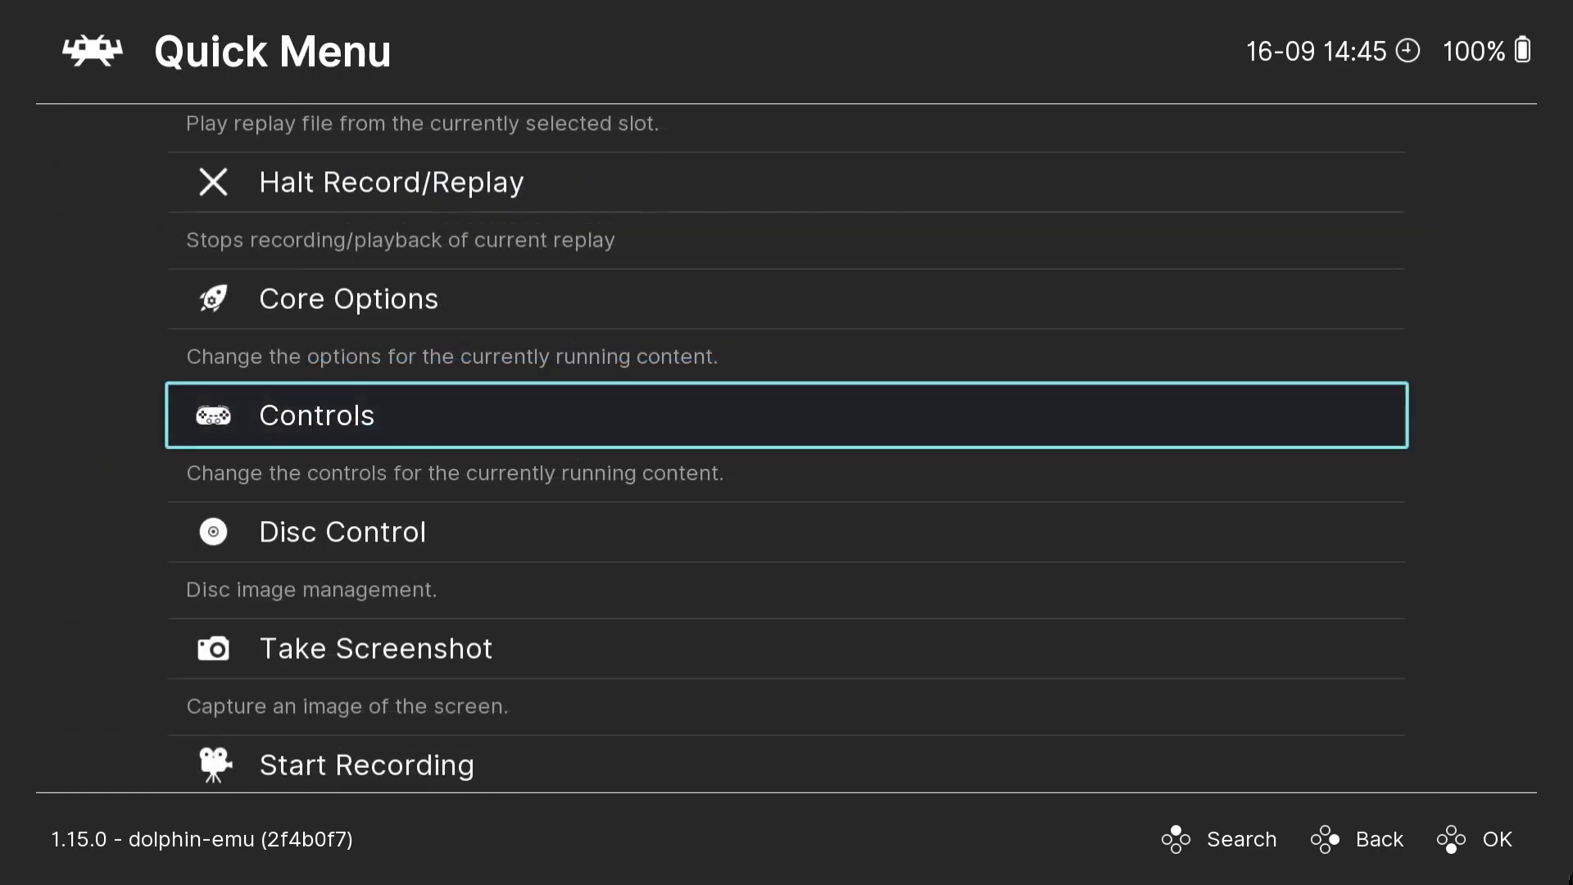
key("Return")
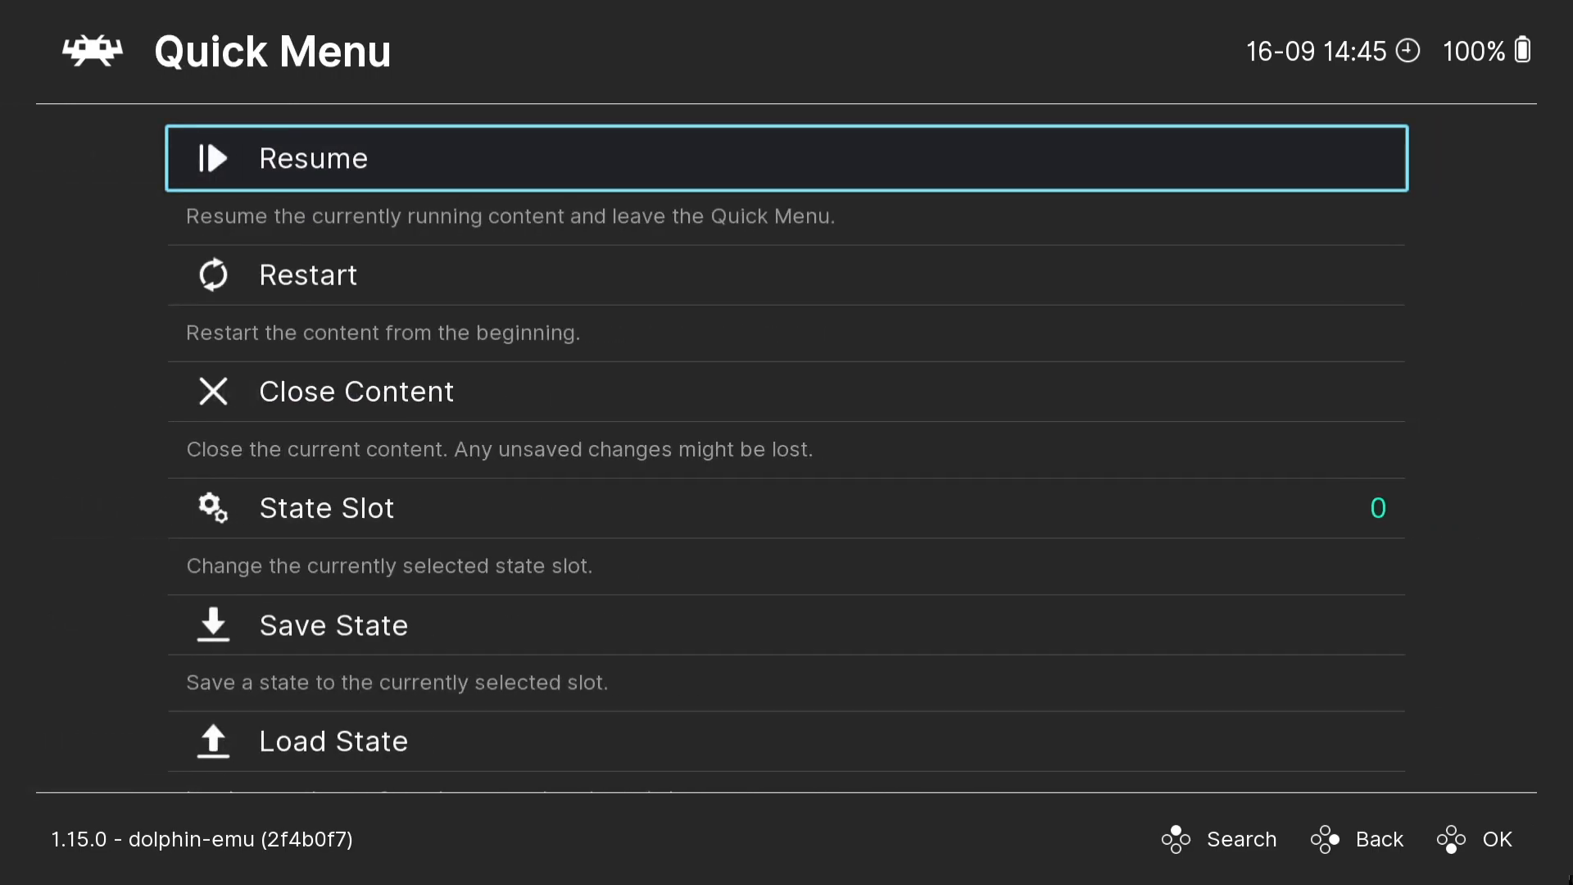
key("Return")
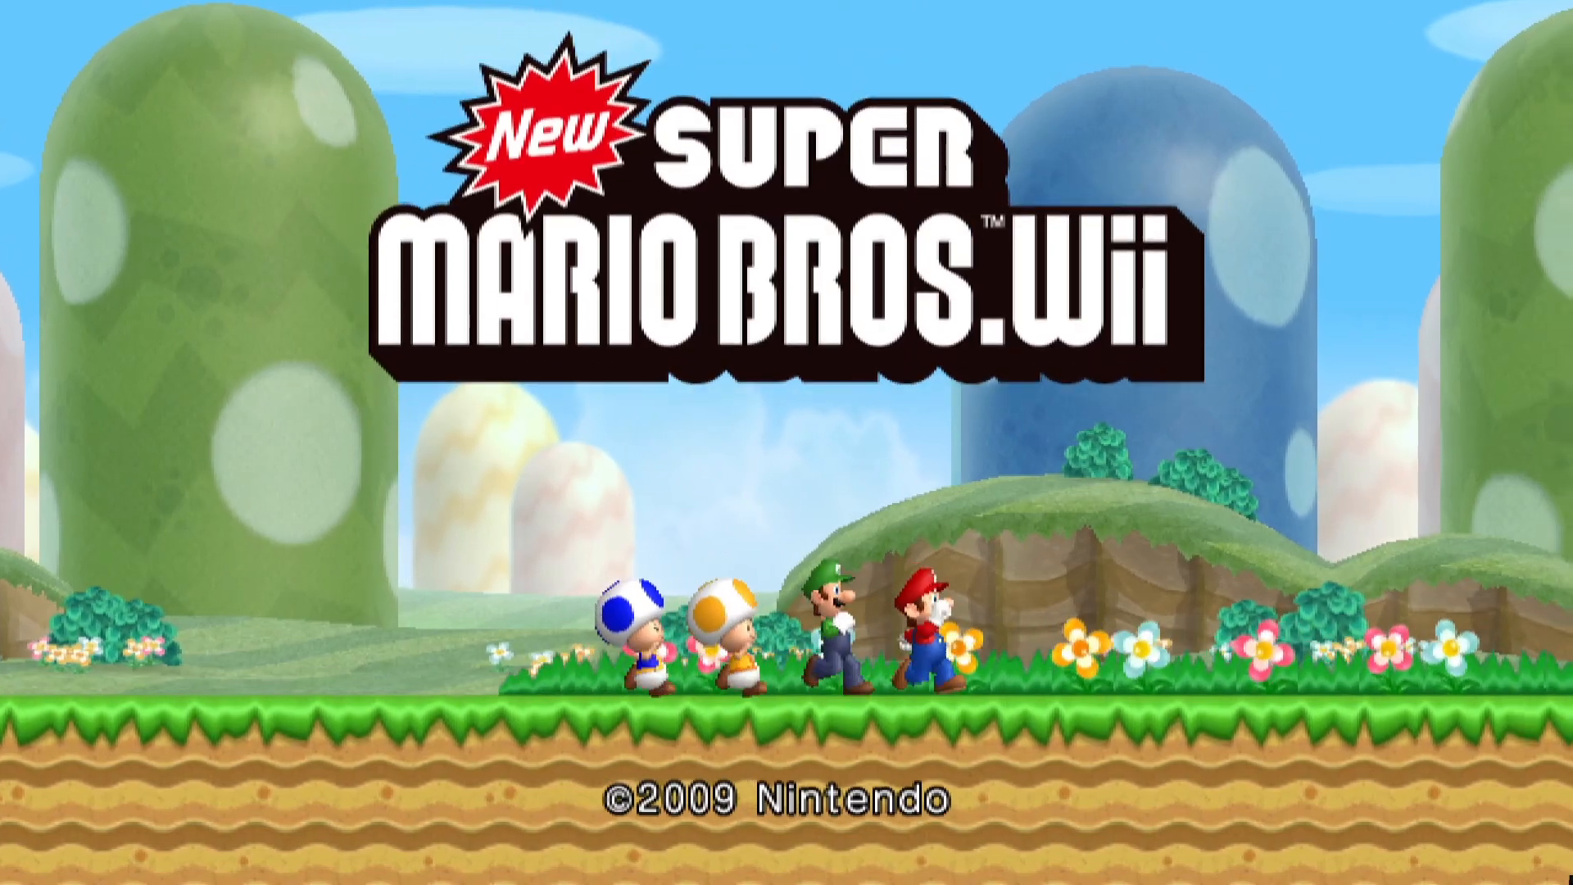
Step: Load save file 1 in single-player mode and enter level World 1-1
key("x")
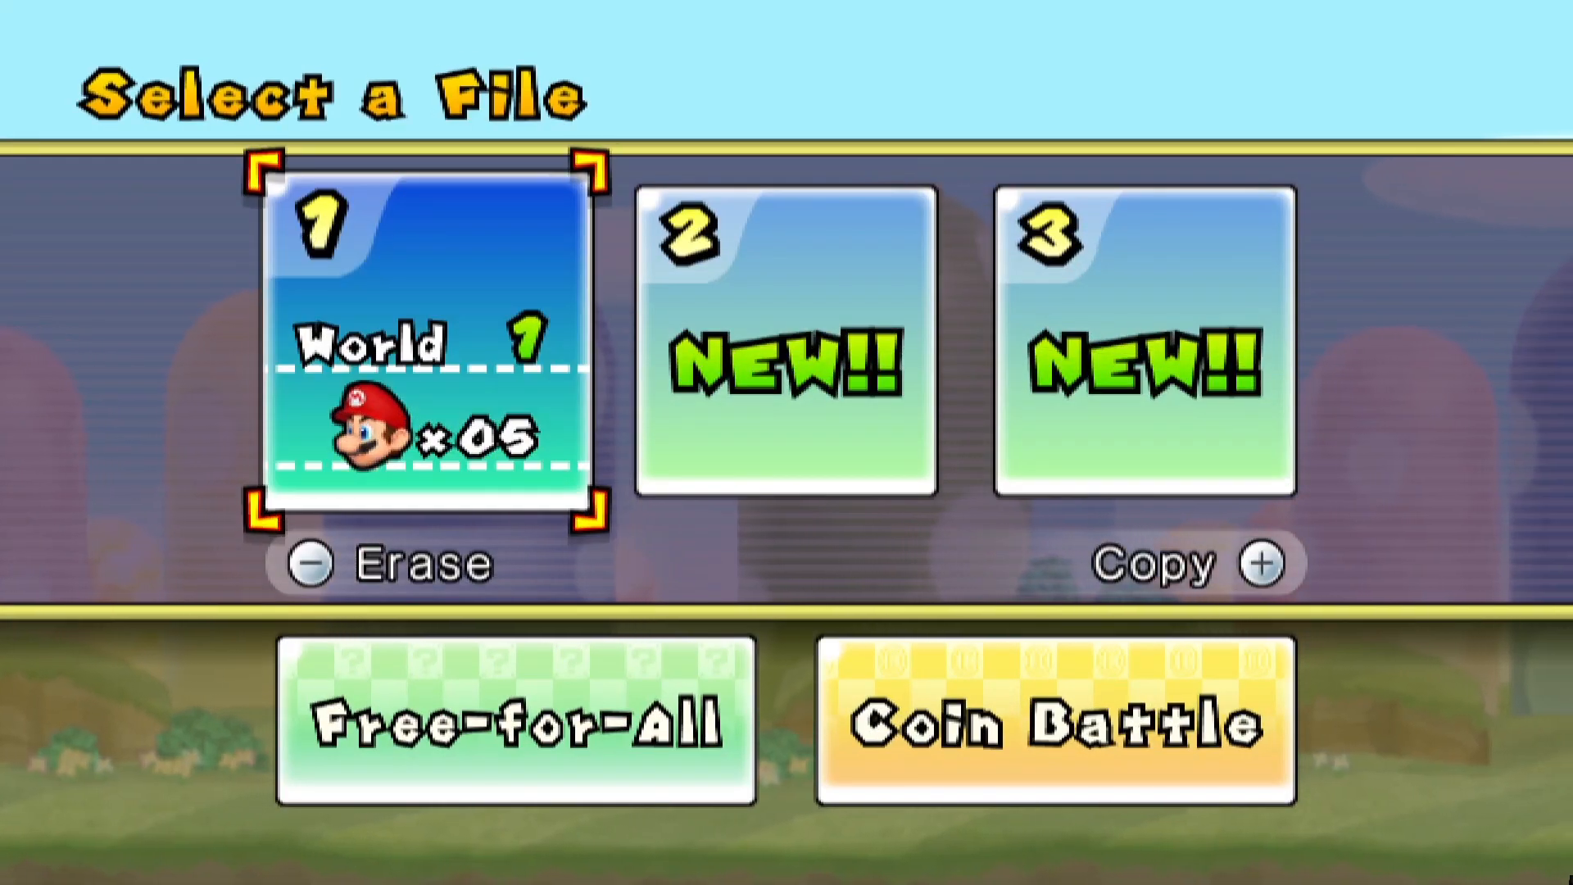
key("x")
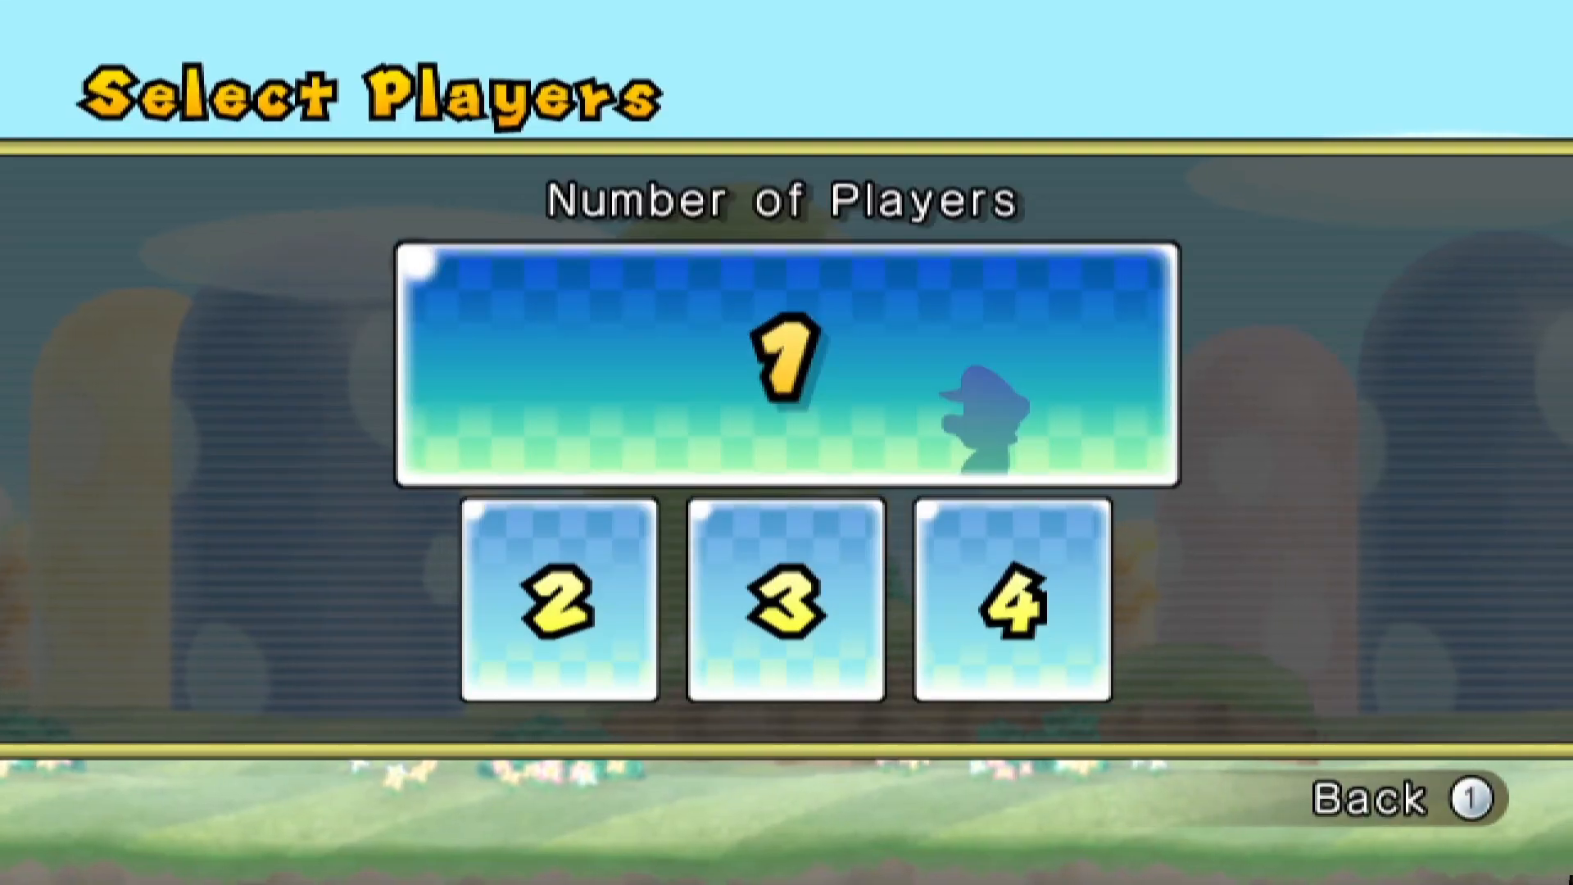
key("x")
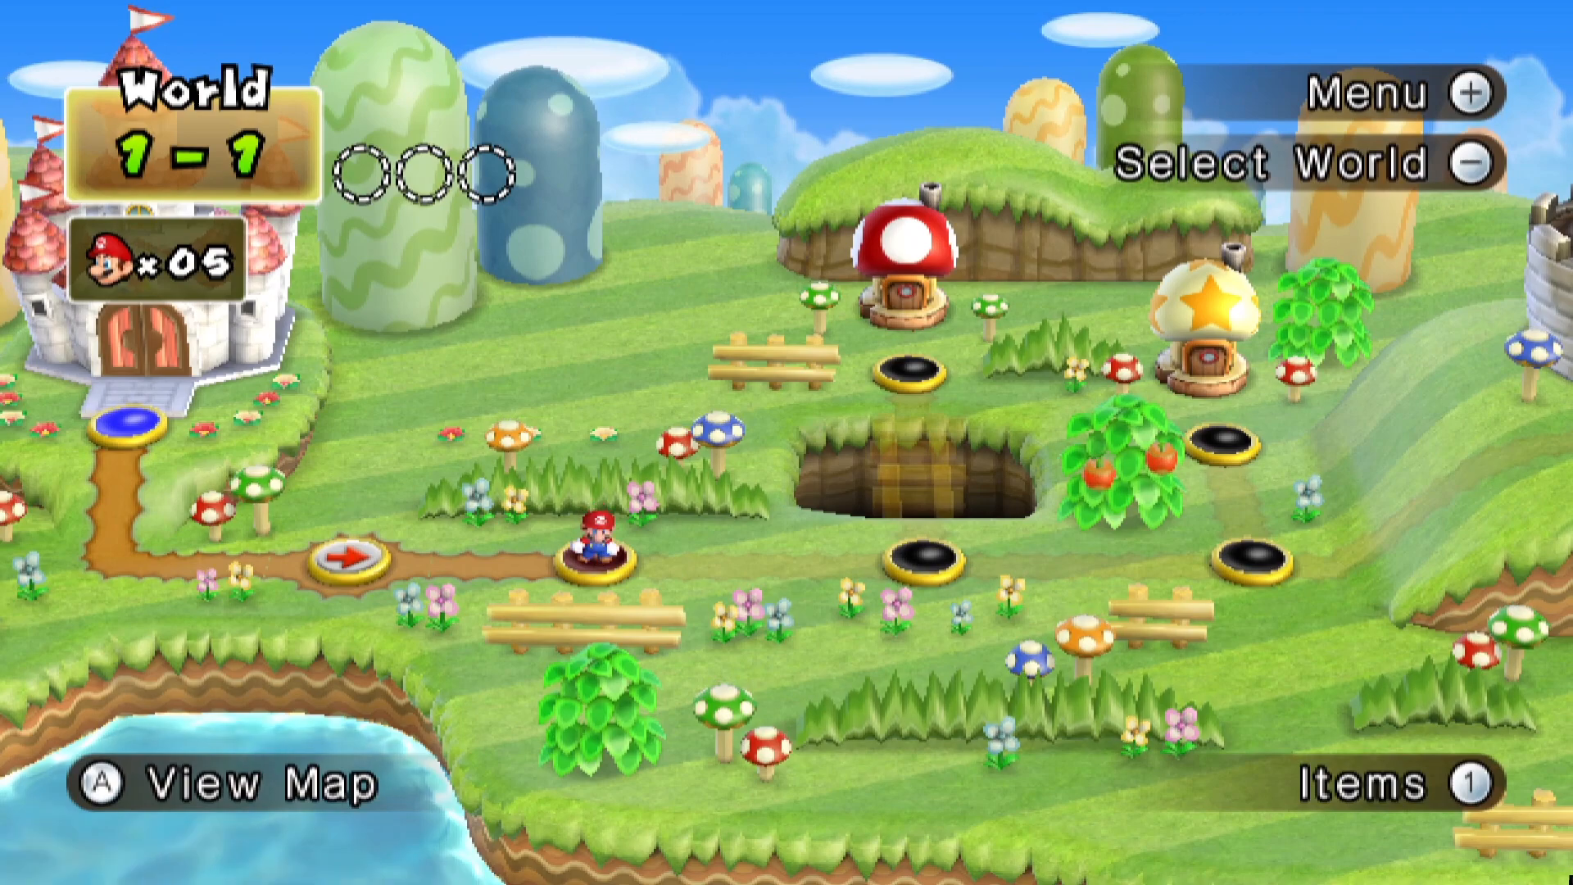
key("x")
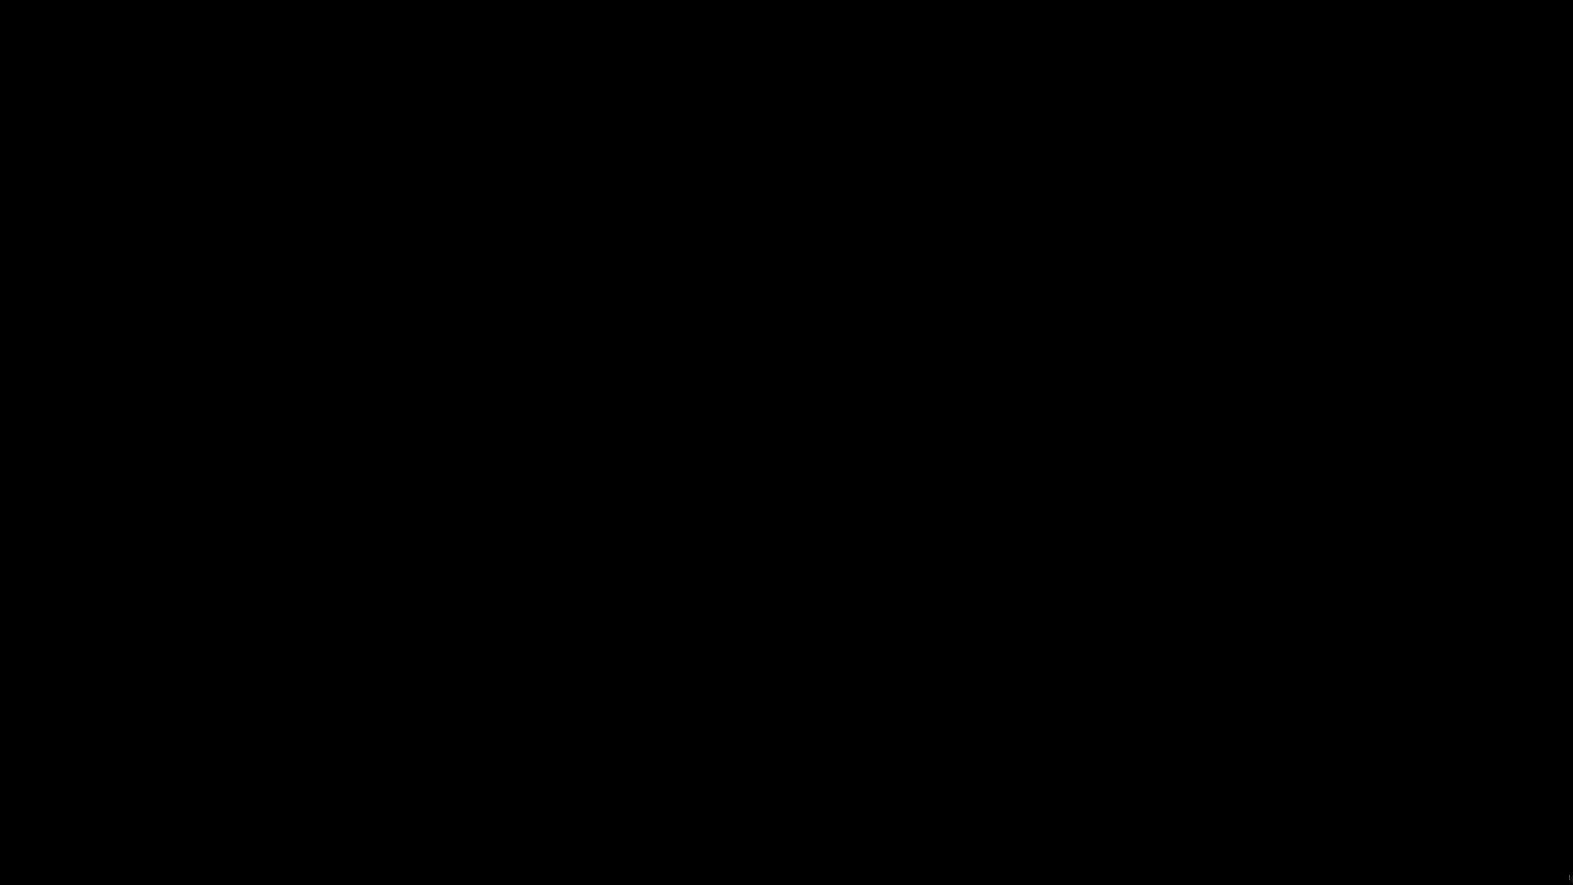
Step: Play the opening of World 1-1, hitting the first and upper question blocks and collecting the mushroom
key("Right")
key("x")
key("x")
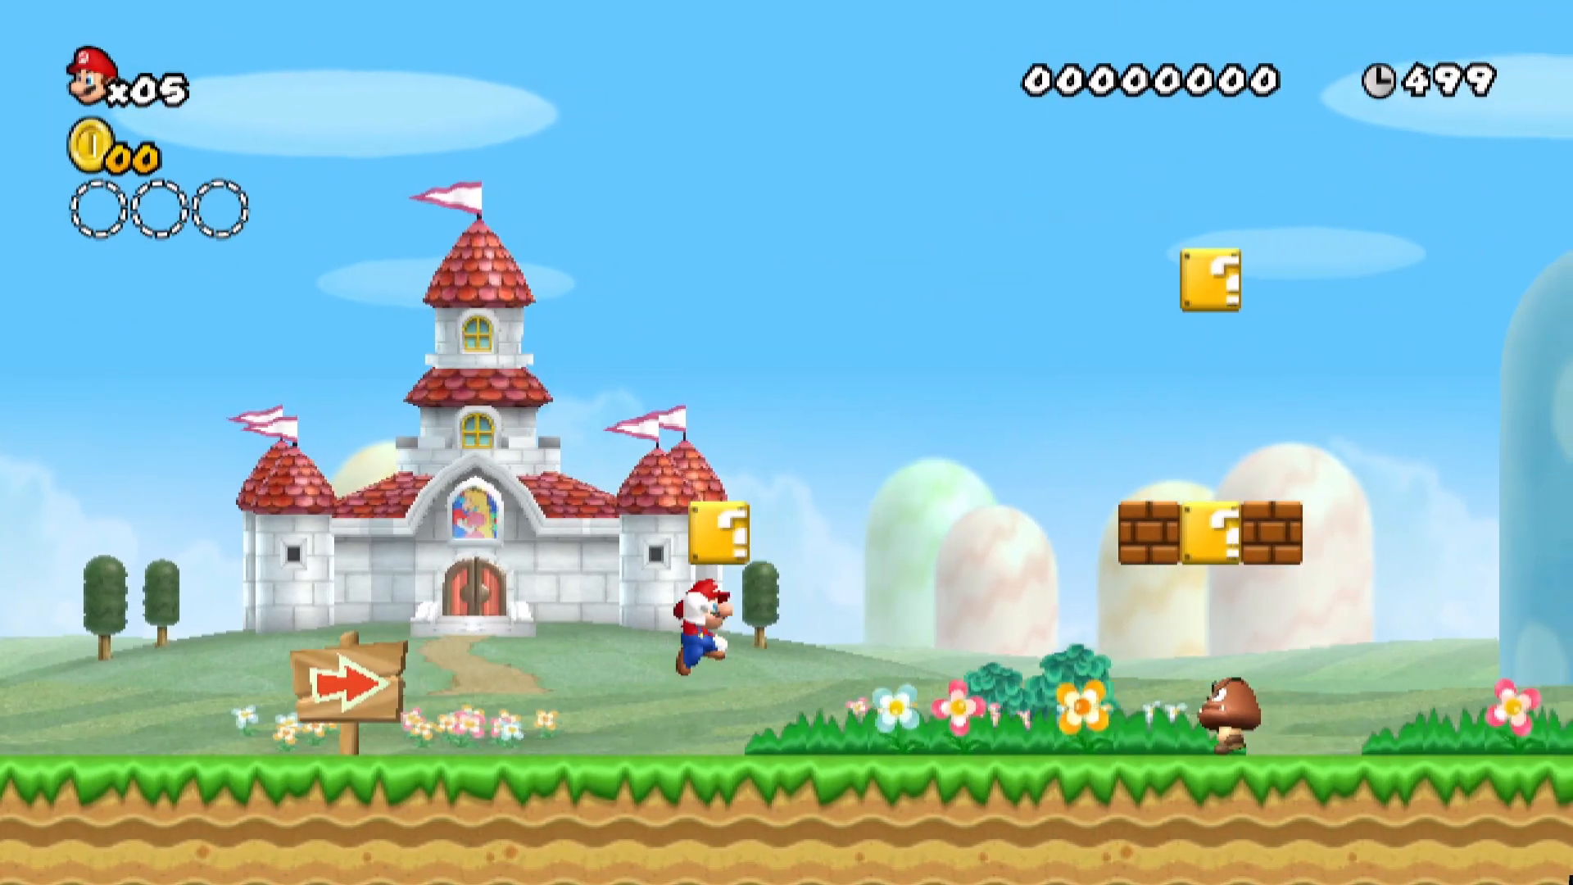
key("x")
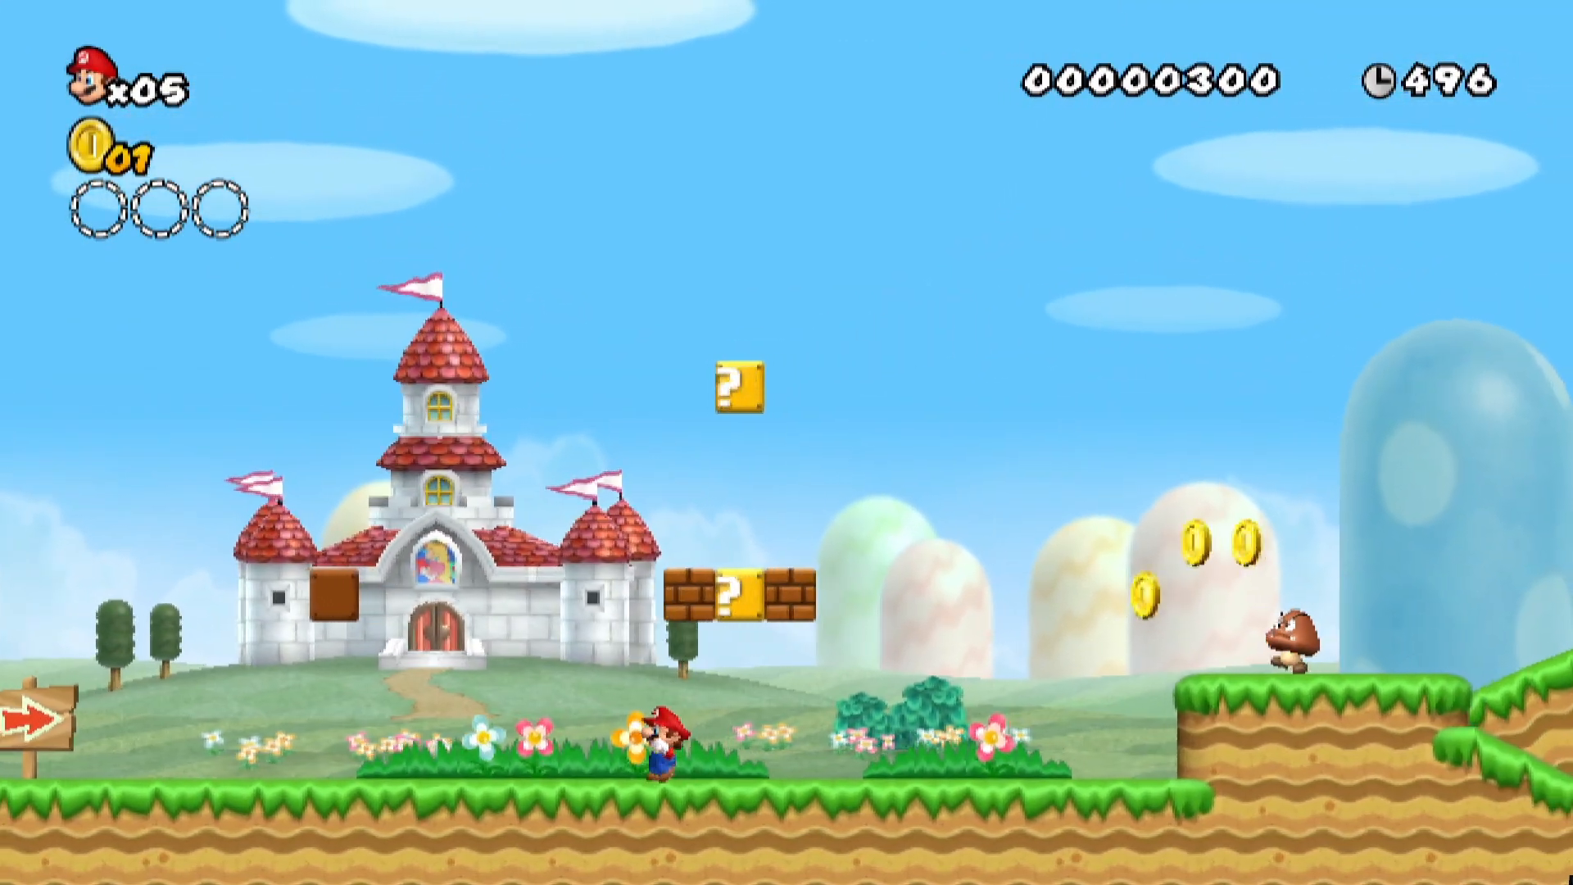
key("x")
key("x")
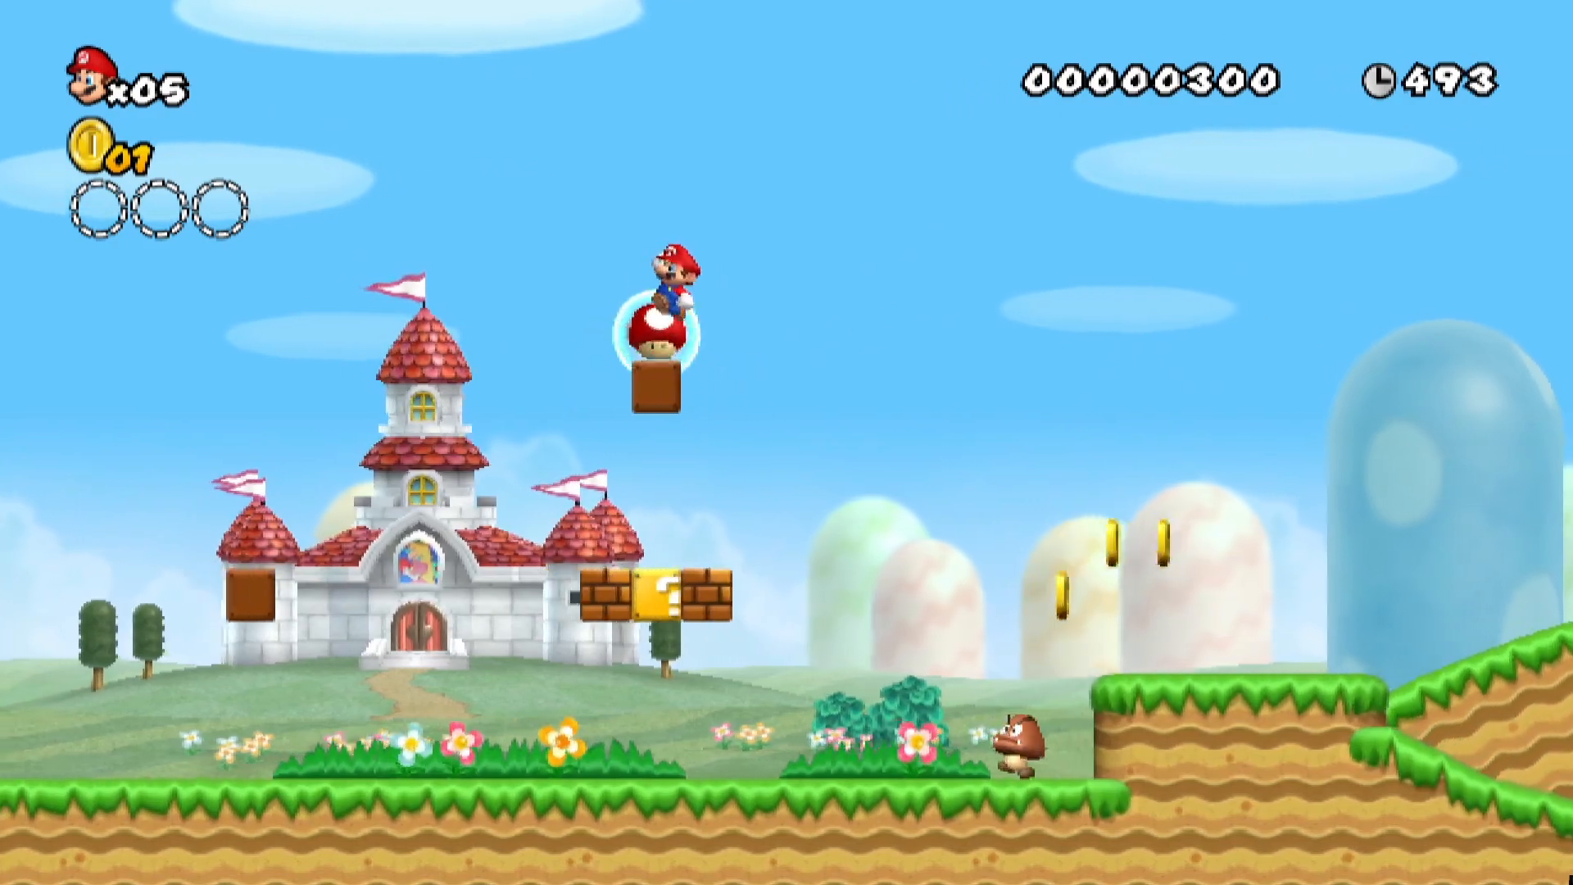
key("Left")
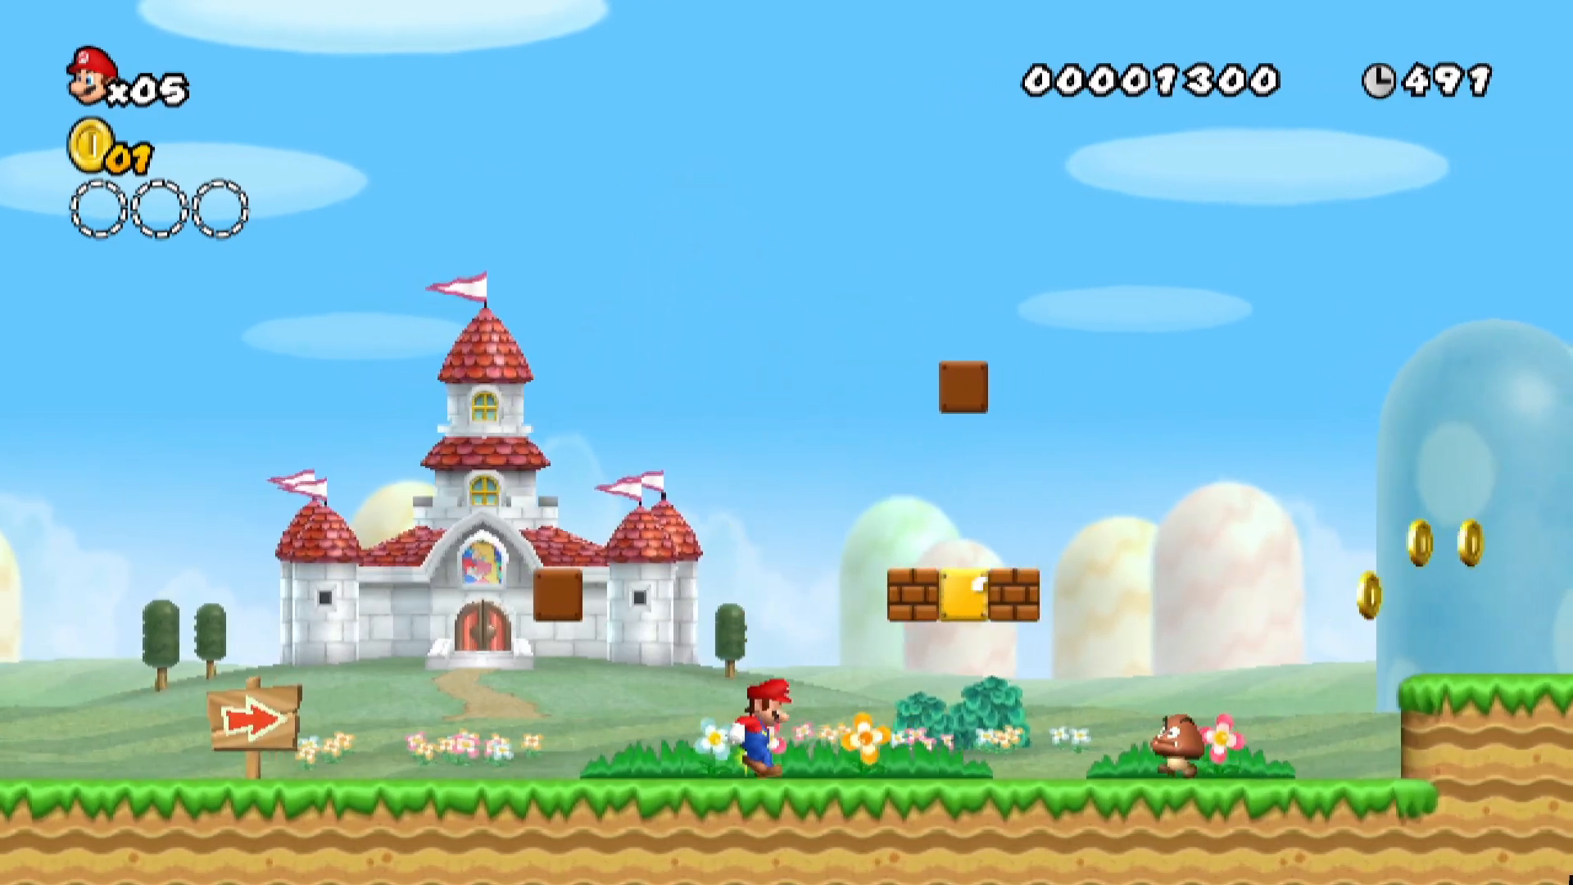